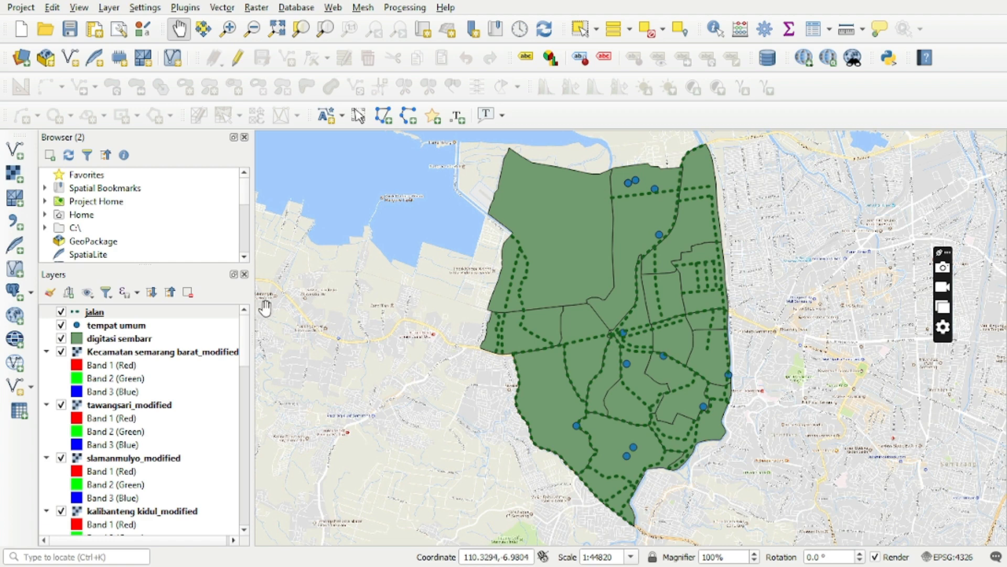
Open the attribute table of the digitasi sembarr layer and turn on editing mode.
{"action": "left_click", "coordinate": [143, 344]}
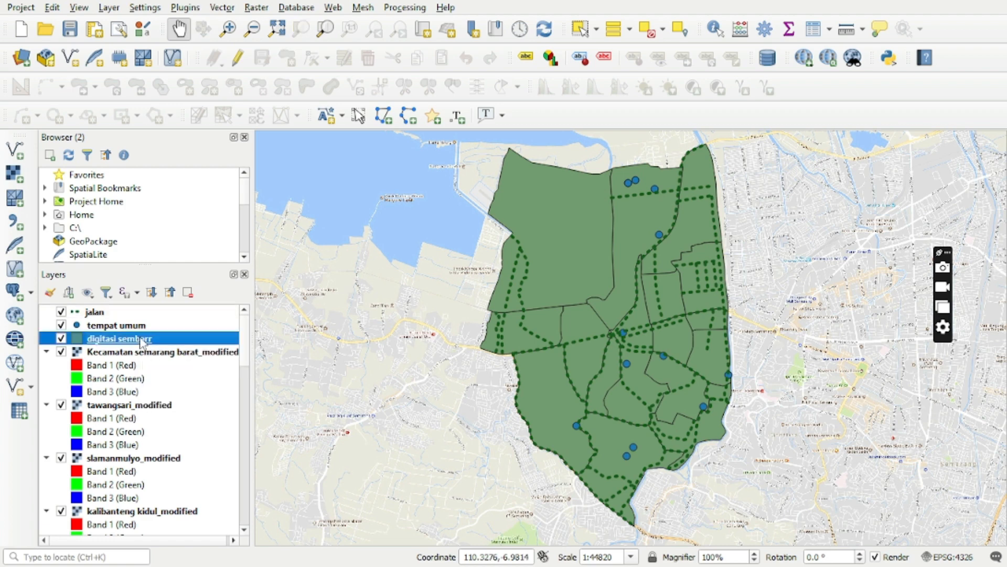
{"action": "right_click", "coordinate": [142, 343]}
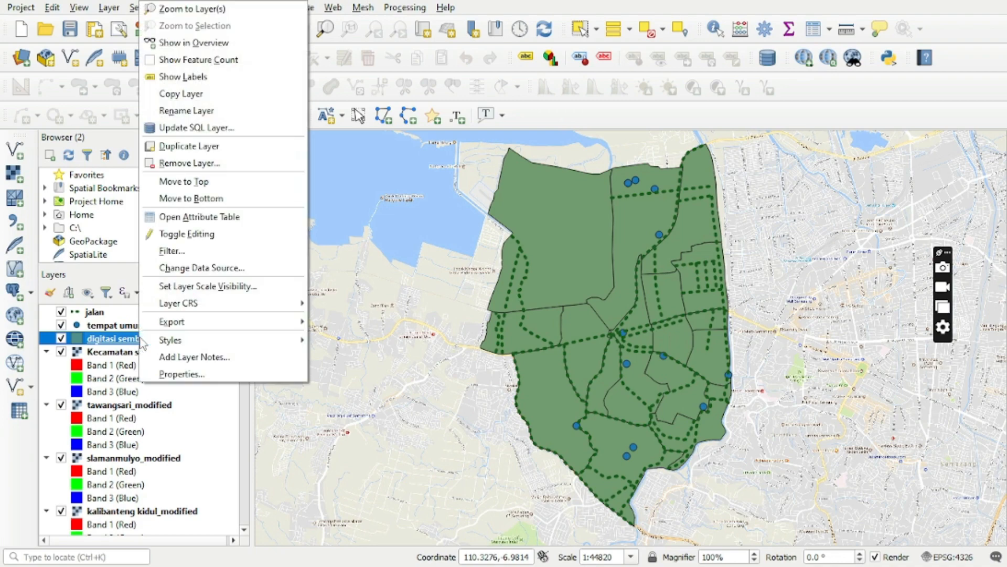
{"action": "left_click", "coordinate": [169, 220]}
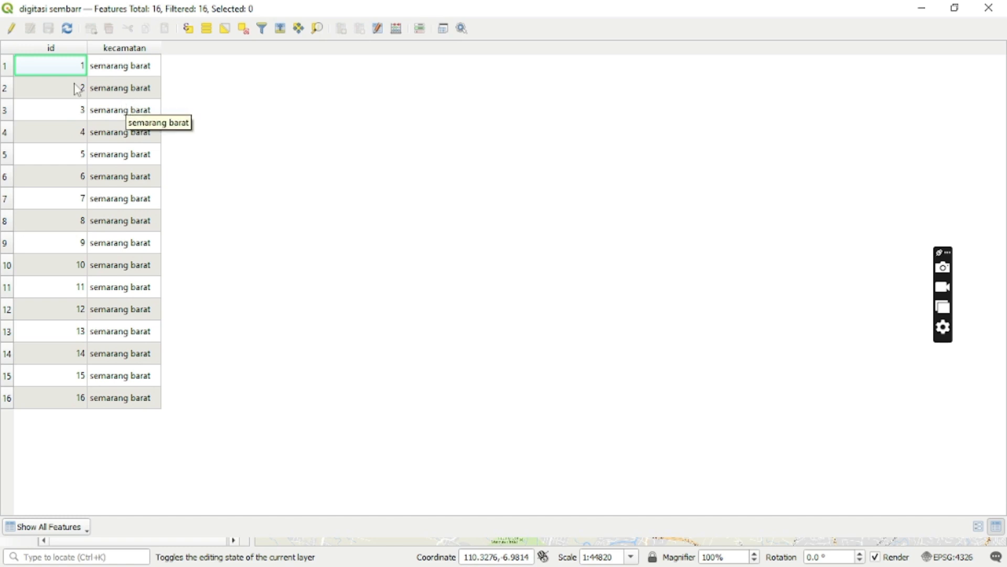
{"action": "left_click", "coordinate": [12, 31]}
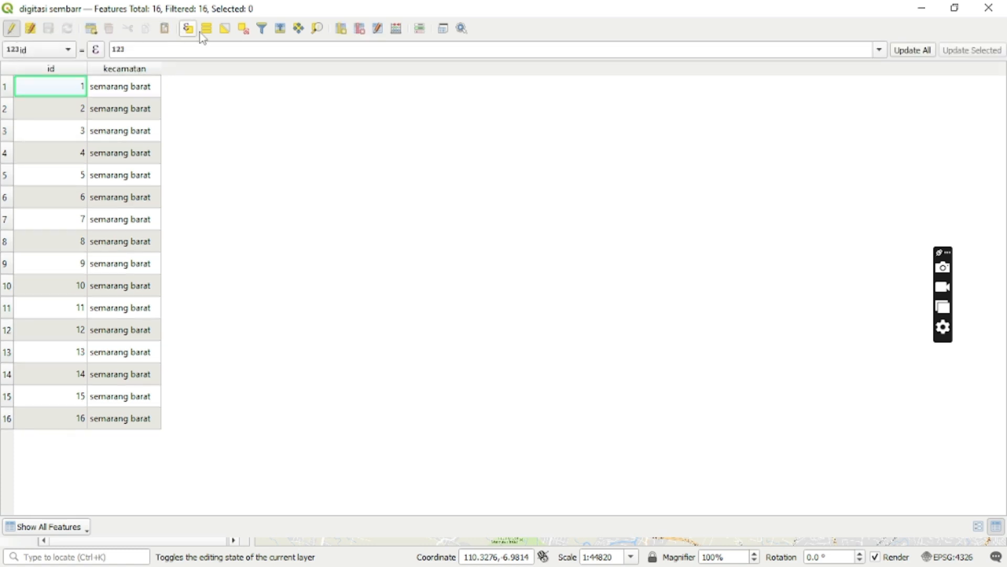
Add a Text (string) field named kelurahan with the comment "kelurahan di sembarr" and length 50.
{"action": "left_click", "coordinate": [344, 33]}
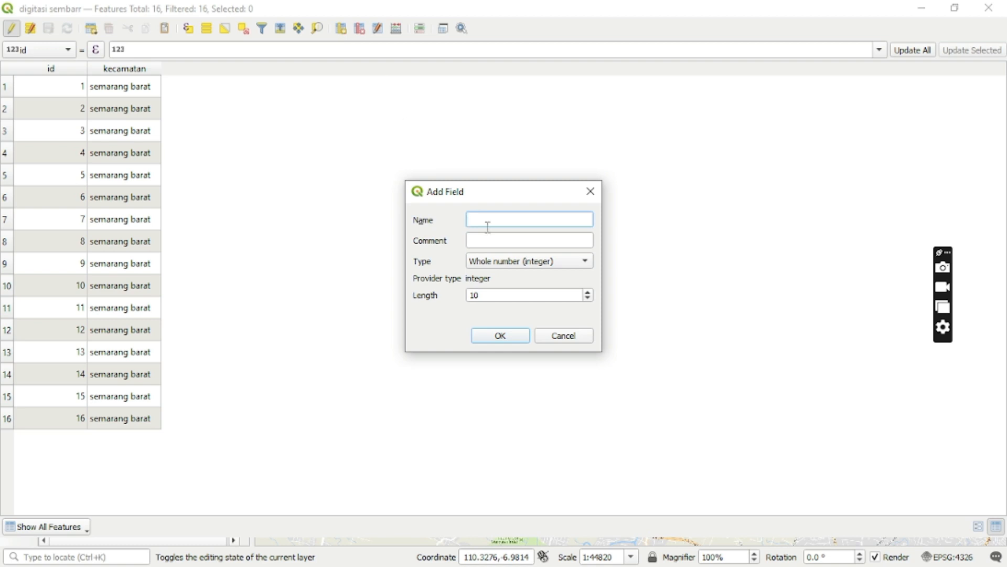
{"action": "type", "text": "kelurahan"}
{"action": "left_click", "coordinate": [492, 239]}
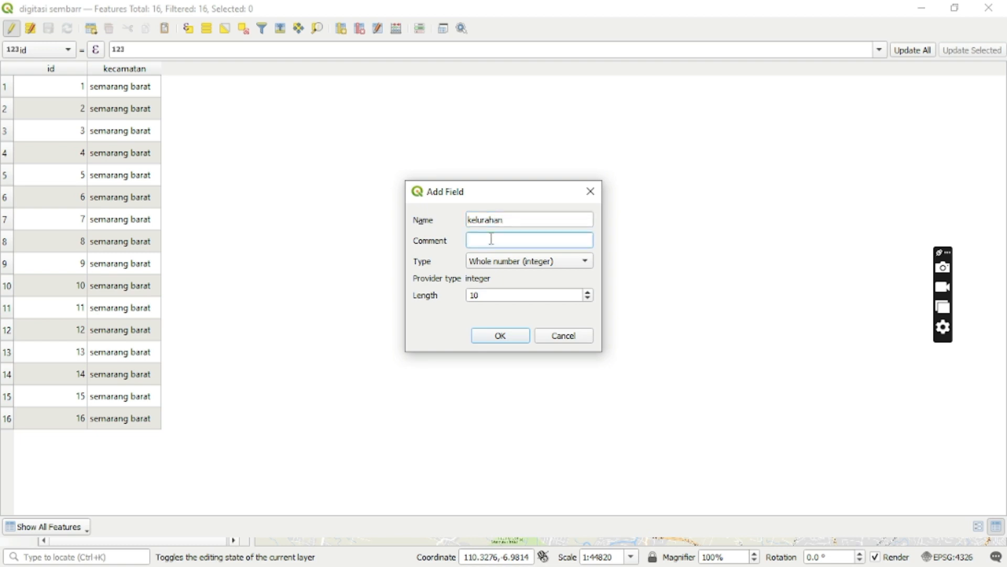
{"action": "type", "text": "kelurahan di sembarr"}
{"action": "left_click", "coordinate": [527, 261]}
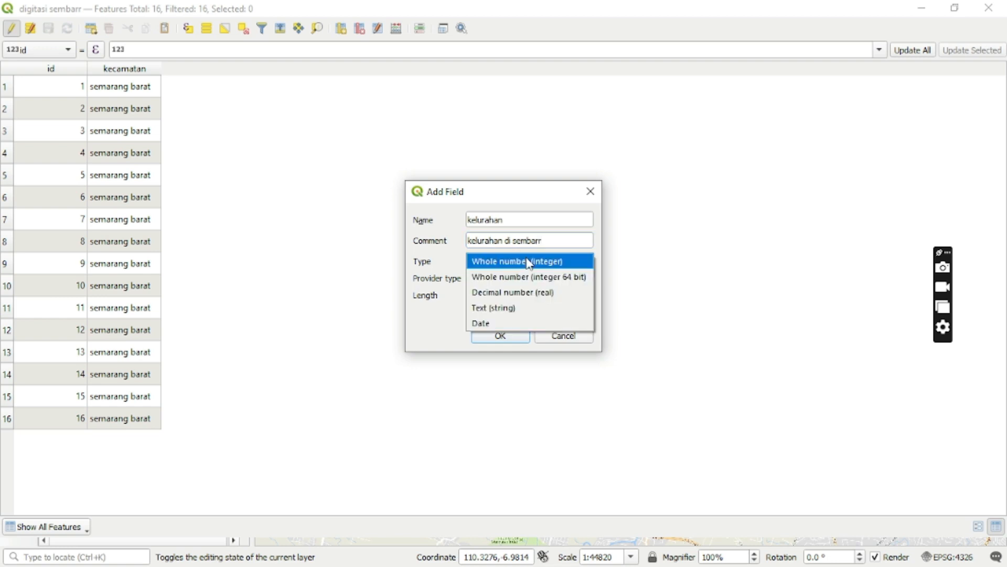
{"action": "left_click", "coordinate": [540, 308]}
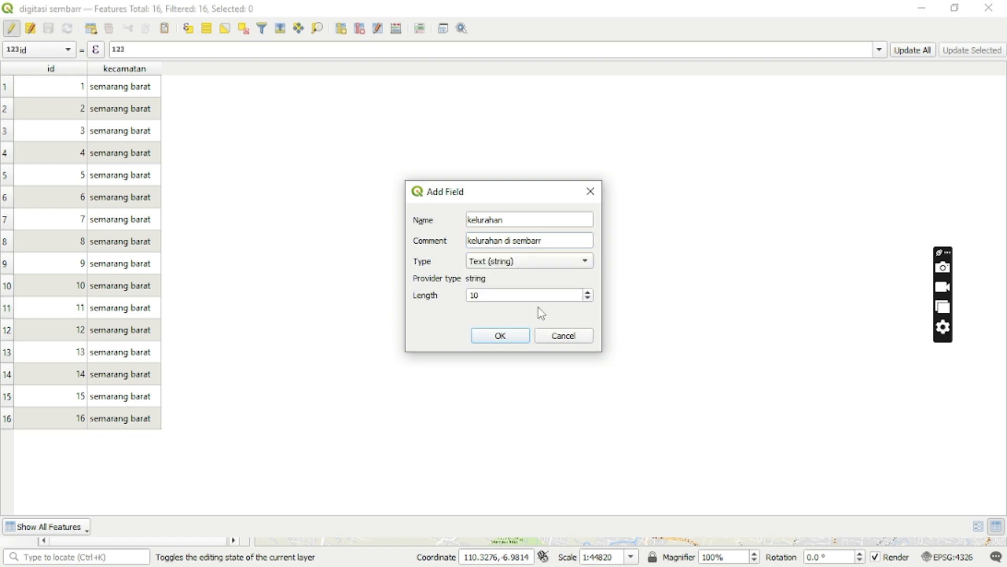
{"action": "double_click", "coordinate": [522, 292]}
{"action": "key", "text": "BackSpace"}
{"action": "type", "text": "50"}
{"action": "left_click", "coordinate": [517, 337]}
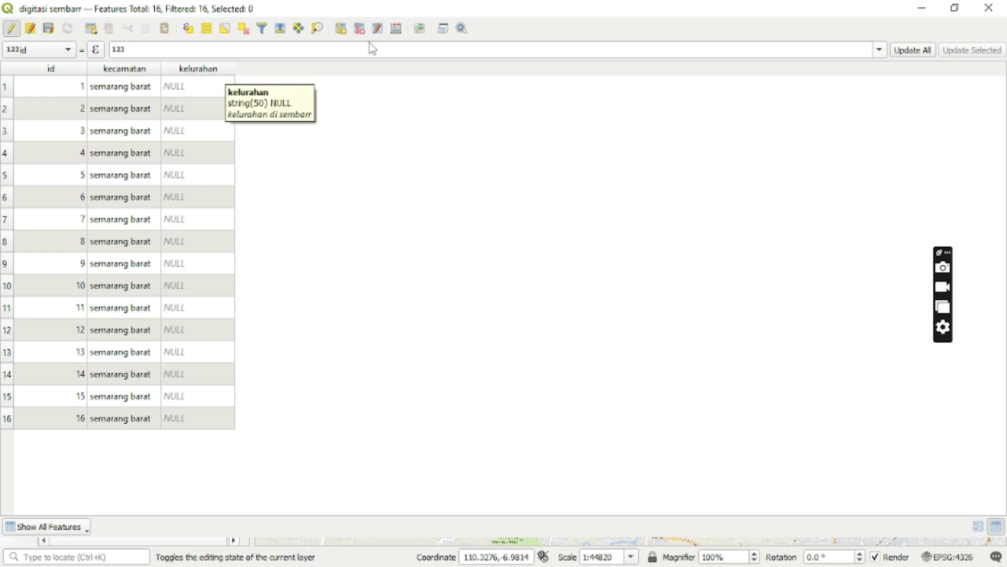
Dock the attribute table below the map and enter kembangarum as the kelurahan of feature 1.
{"action": "left_click", "coordinate": [442, 29]}
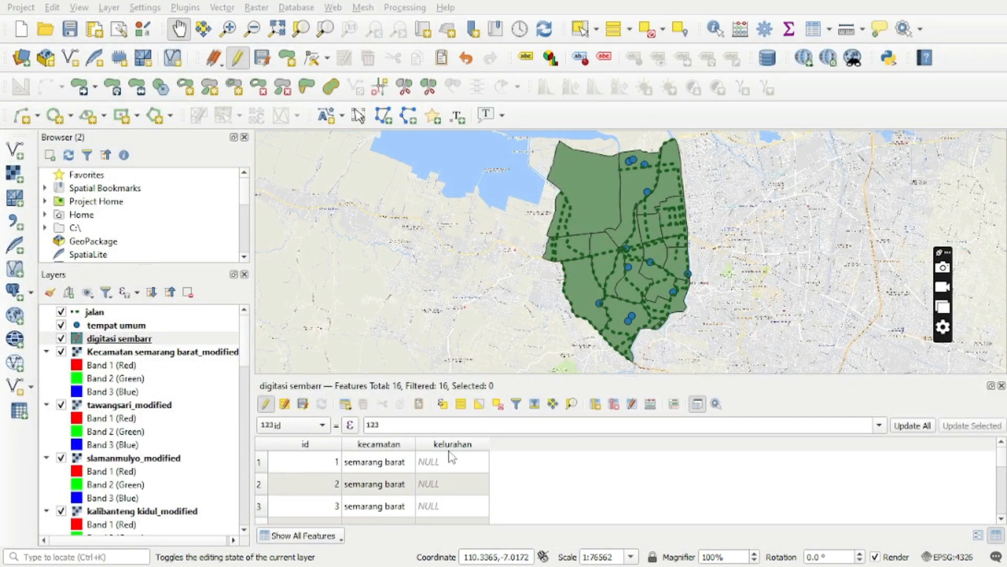
{"action": "left_click", "coordinate": [260, 468]}
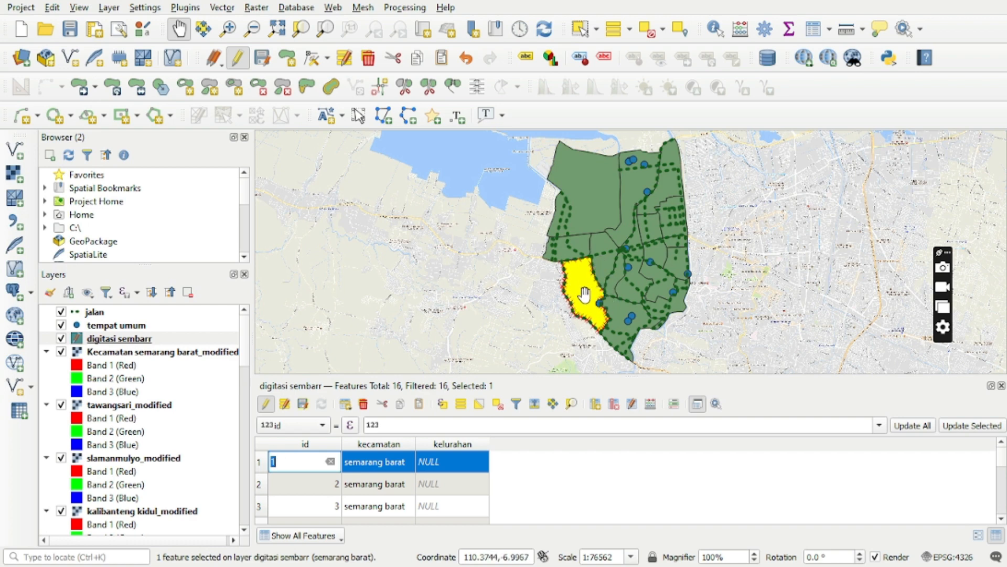
{"action": "left_click", "coordinate": [481, 464]}
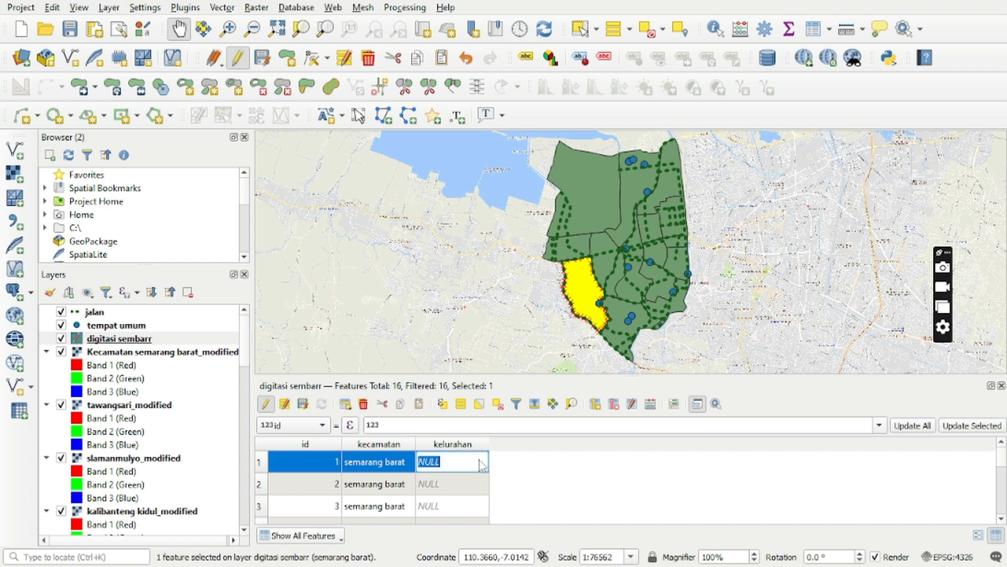
{"action": "key", "text": "BackSpace"}
{"action": "type", "text": "kembangarum"}
Fill in the kelurahan names of features 2 to 16, including tambakharjo, krapyak, tawangmas, cabean, karangayu, krobokan, bongsari, tawangsari, gisikdrono and salamanmloyo.
{"action": "left_click", "coordinate": [272, 487]}
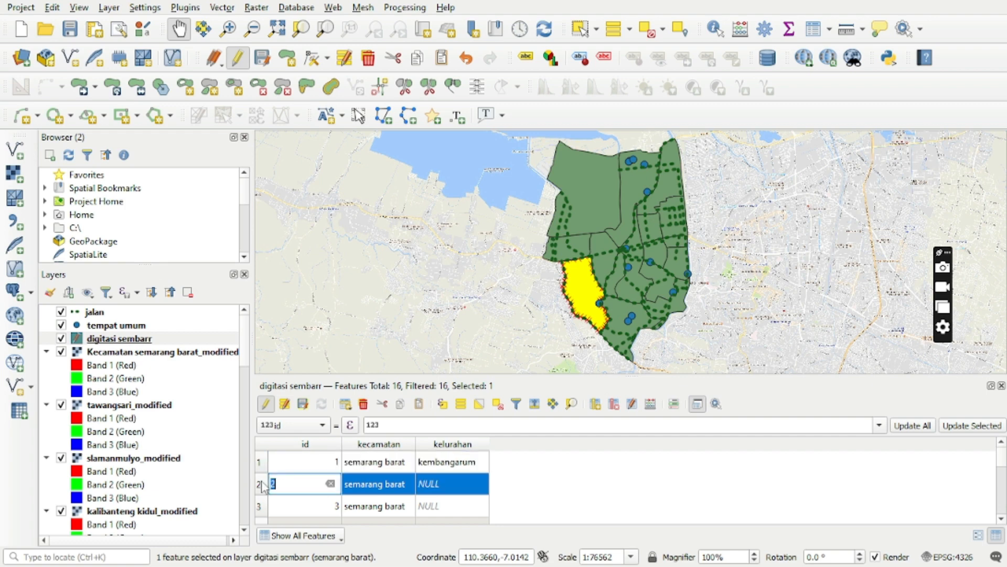
{"action": "left_click", "coordinate": [445, 483]}
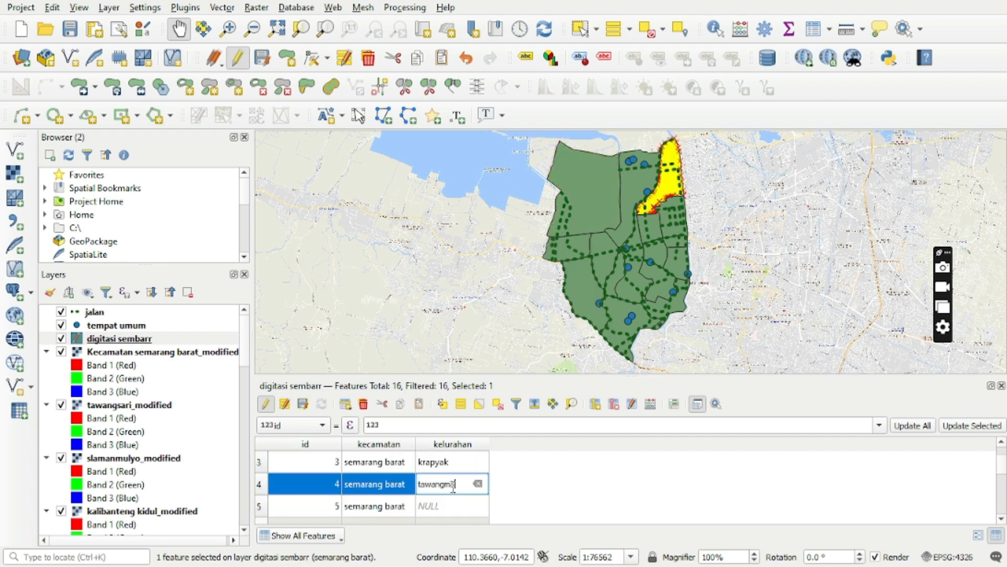
{"action": "type", "text": "as"}
{"action": "left_click", "coordinate": [453, 505]}
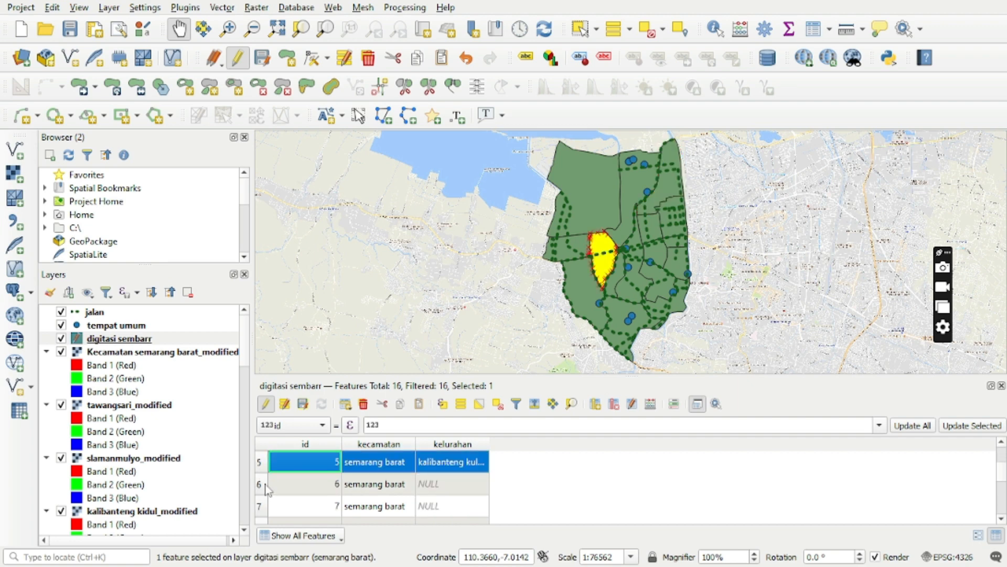
{"action": "left_click", "coordinate": [451, 484]}
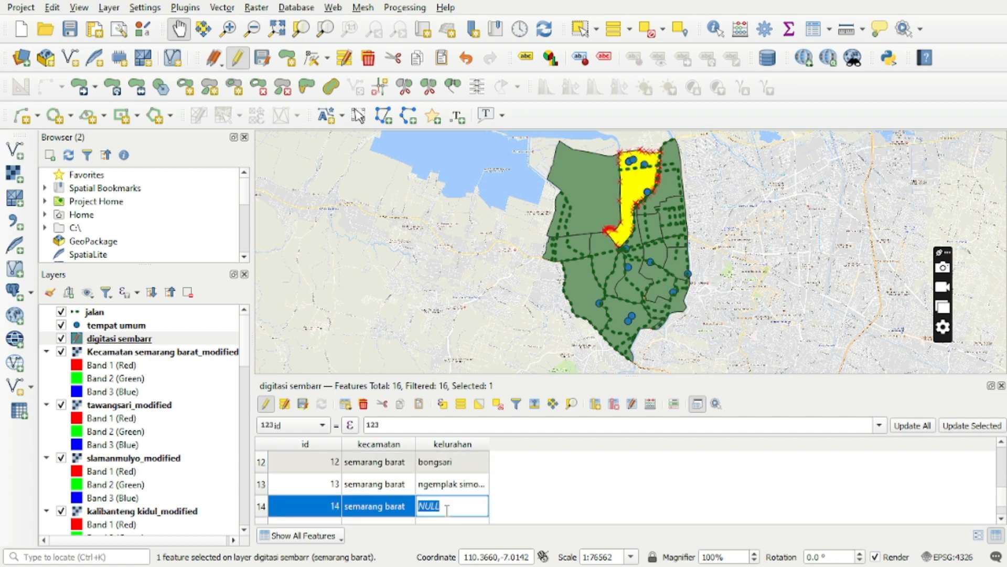
{"action": "type", "text": "tawangsari"}
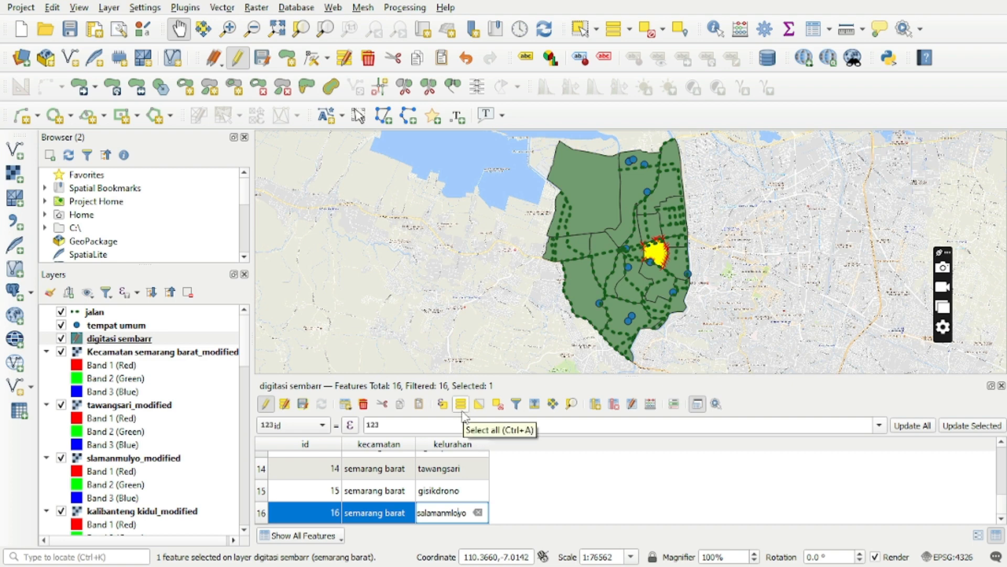
Select all features and begin a new field named L2019 with the comment "laki-laki sembar 2019".
{"action": "left_click", "coordinate": [461, 411]}
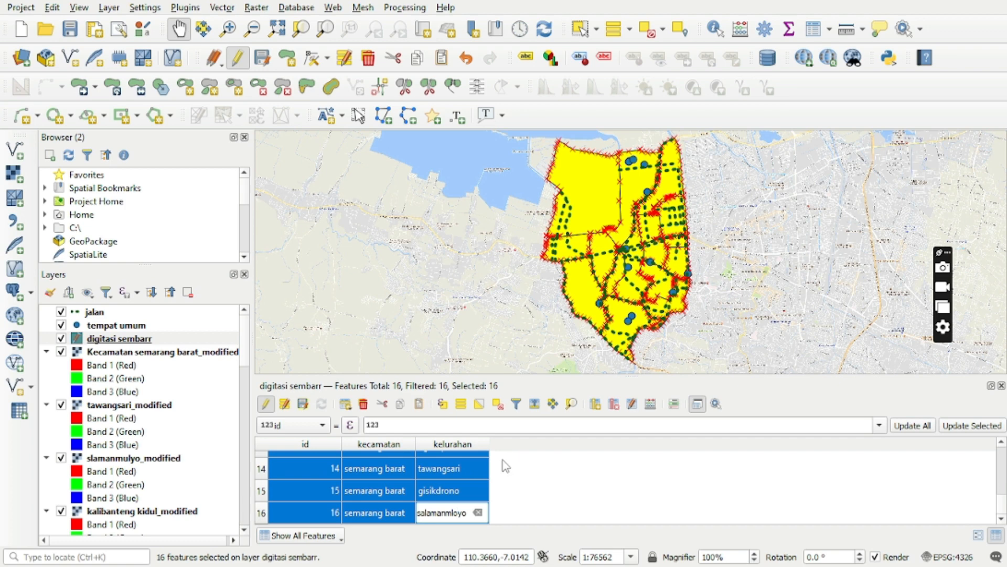
{"action": "left_click", "coordinate": [600, 411]}
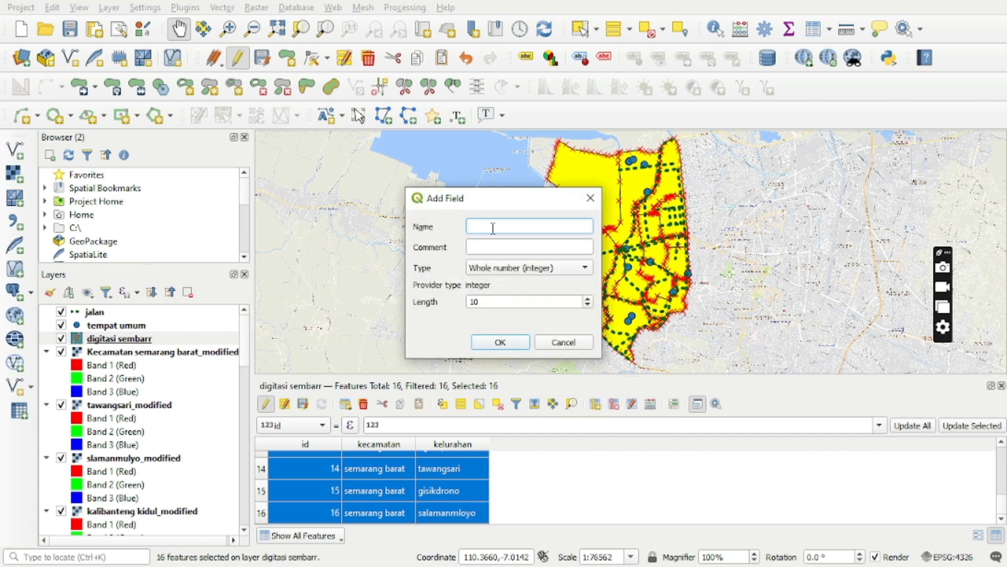
{"action": "key", "text": "Caps_Lock"}
{"action": "type", "text": "L"}
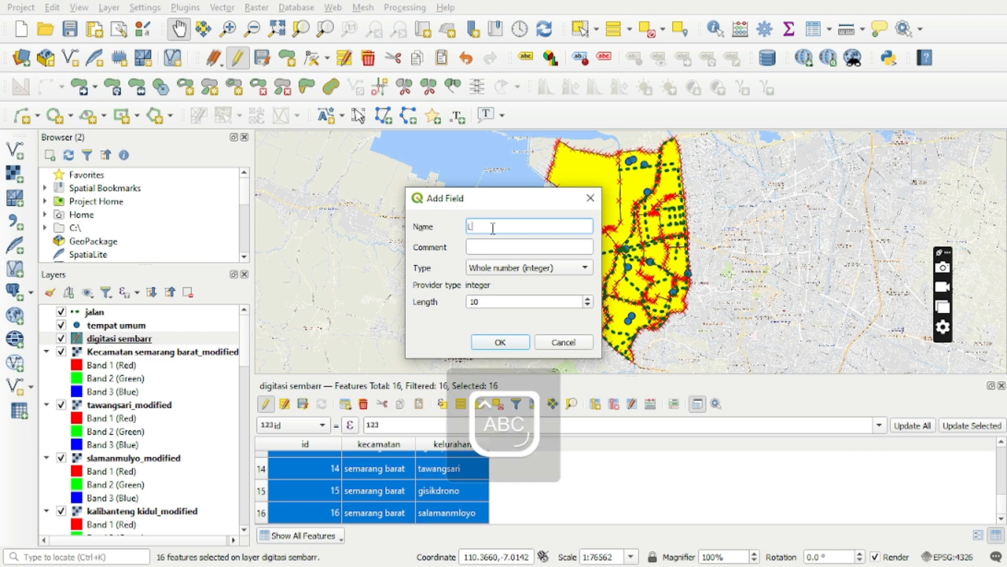
{"action": "type", "text": "2019"}
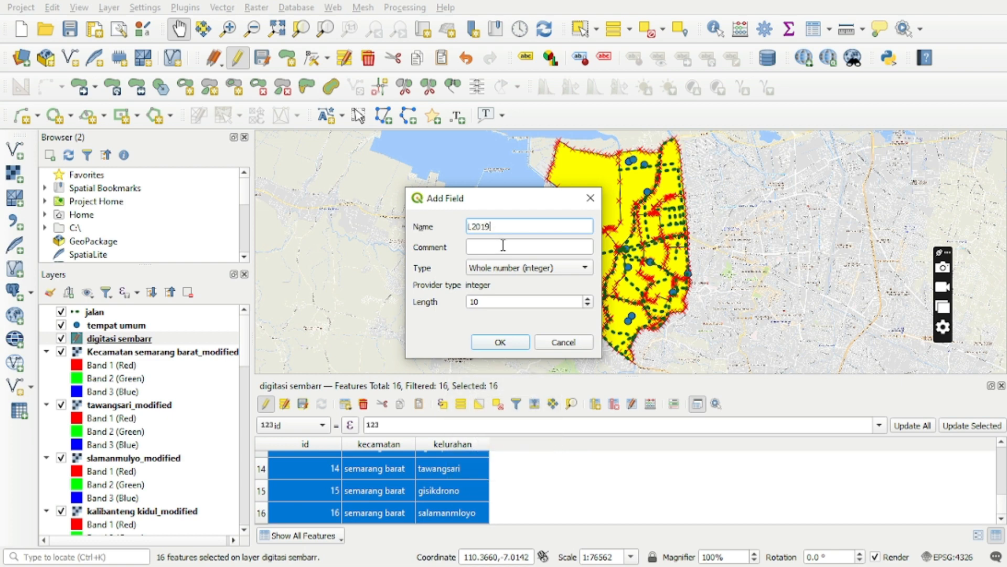
{"action": "left_click", "coordinate": [503, 245]}
{"action": "key", "text": "Caps_Lock"}
{"action": "type", "text": "laki"}
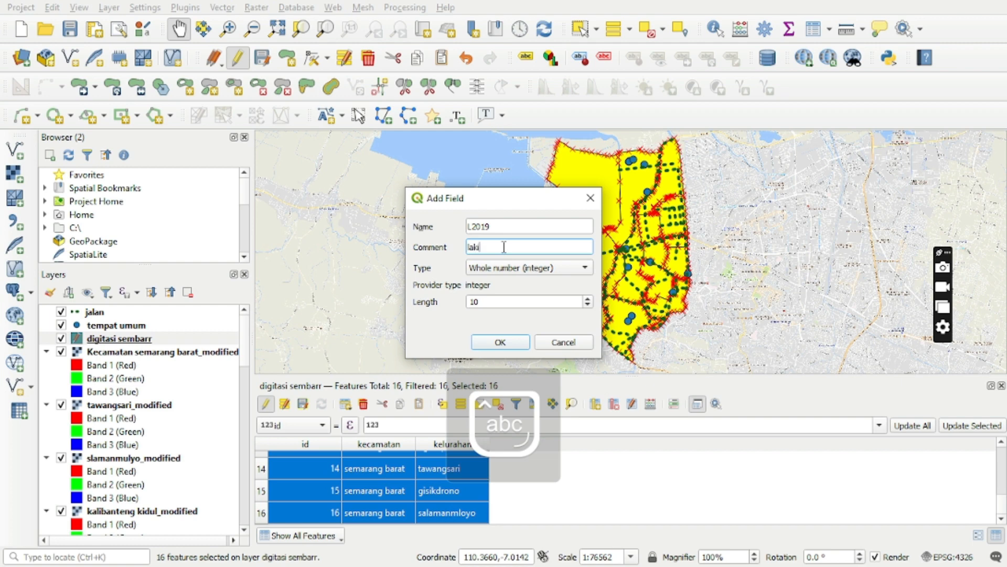
{"action": "type", "text": "-laki"}
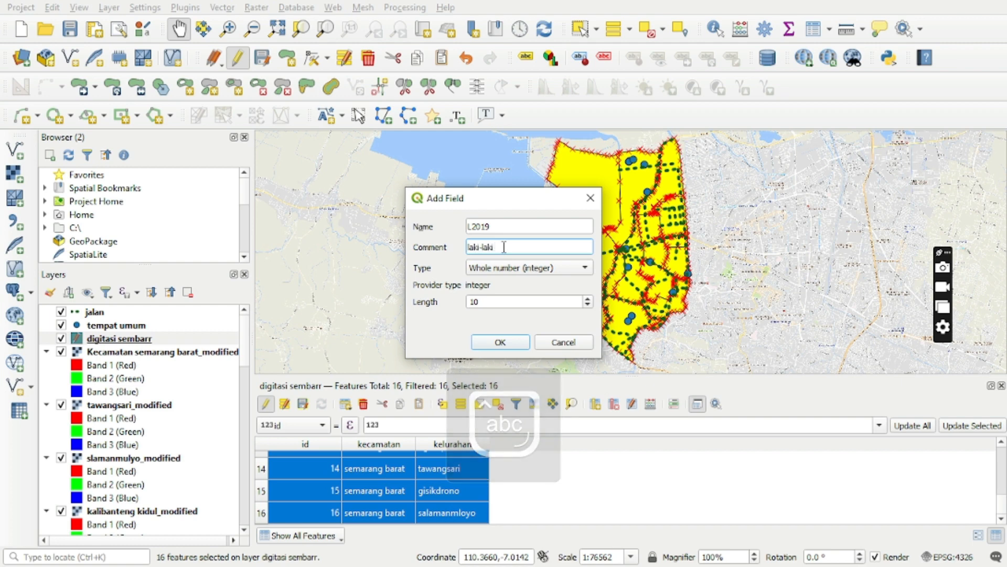
{"action": "type", "text": " sembar 201"}
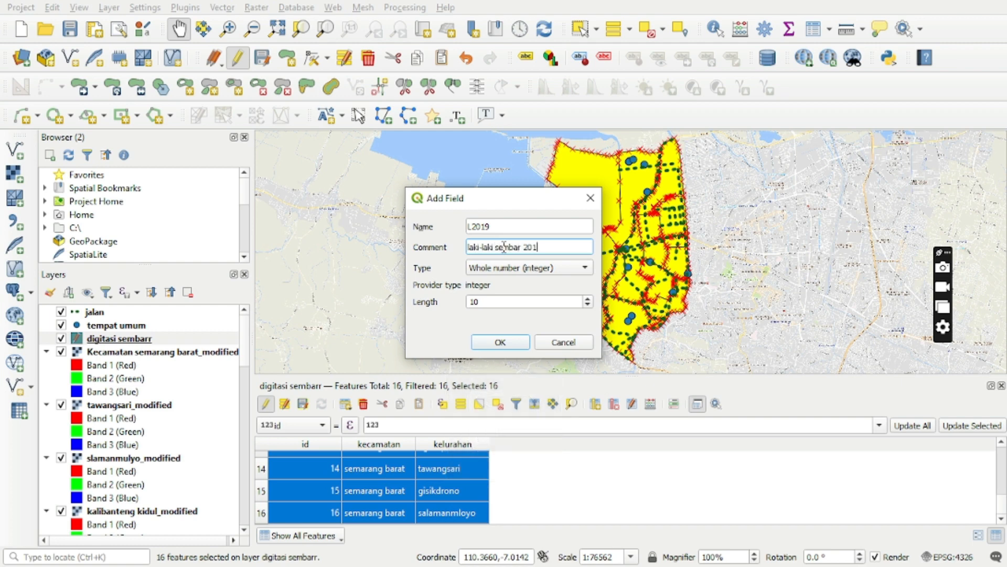
{"action": "type", "text": "9"}
Set the L2019 field's type to Whole number (integer 64 bit) and its length to 50, and add it to the table.
{"action": "left_click", "coordinate": [526, 268]}
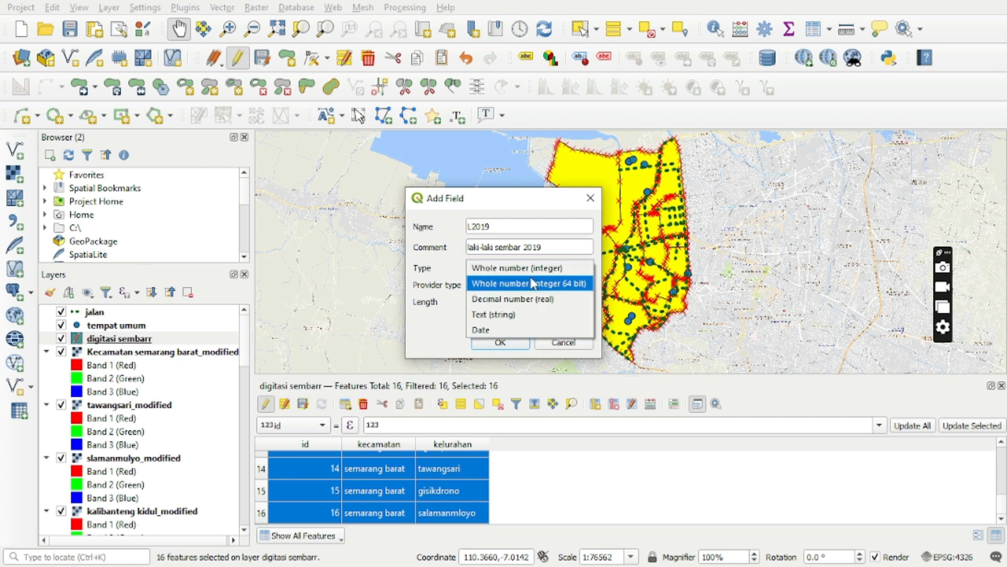
{"action": "left_click", "coordinate": [533, 284]}
{"action": "left_click", "coordinate": [528, 298]}
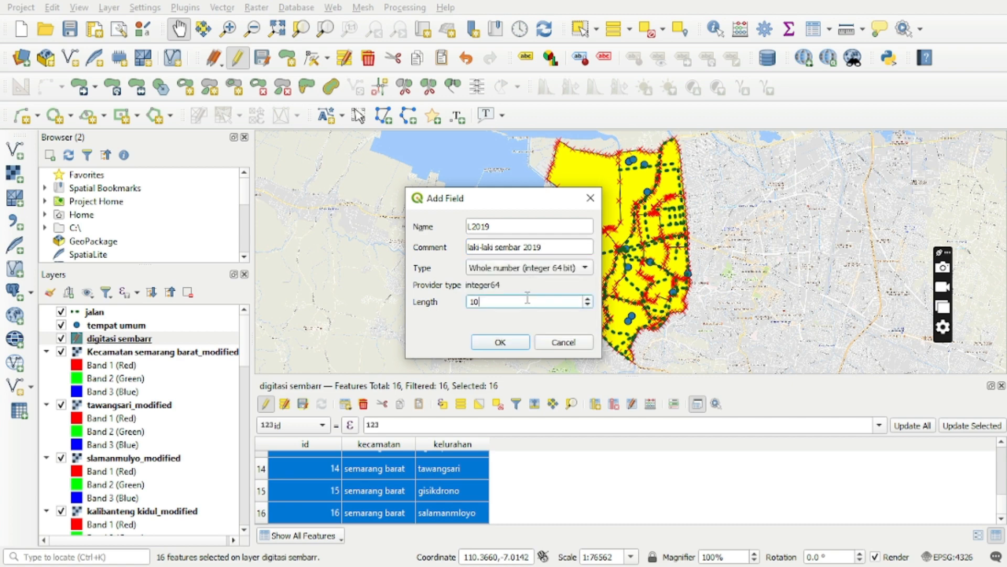
{"action": "key", "text": "BackSpace"}
{"action": "key", "text": "BackSpace"}
{"action": "type", "text": "50"}
{"action": "left_click", "coordinate": [501, 343]}
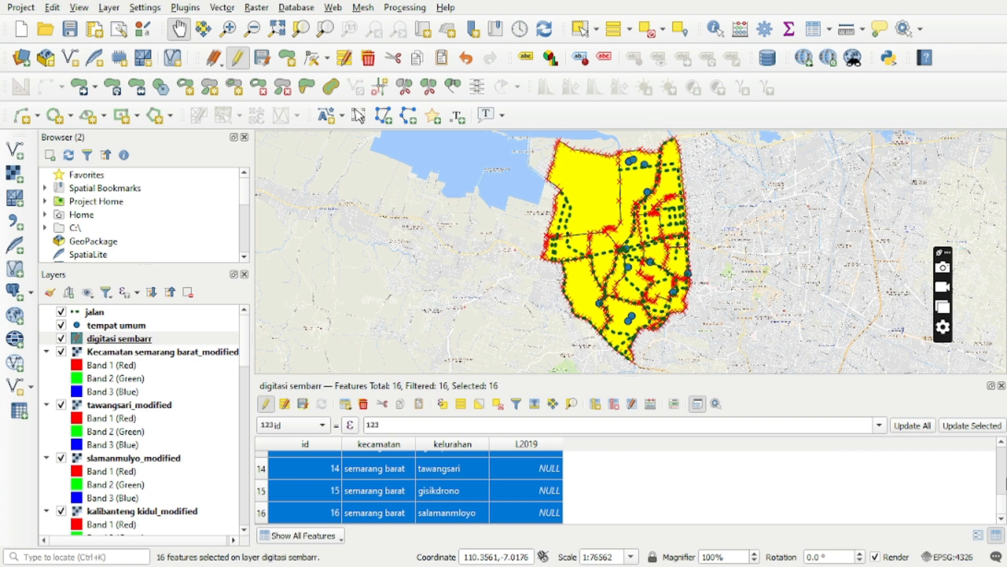
Sort the attribute table by L2019 and open the L2019 cell of the kembangarum row for editing.
{"action": "scroll", "coordinate": [1003, 447], "scroll_direction": "up", "scroll_amount": 3}
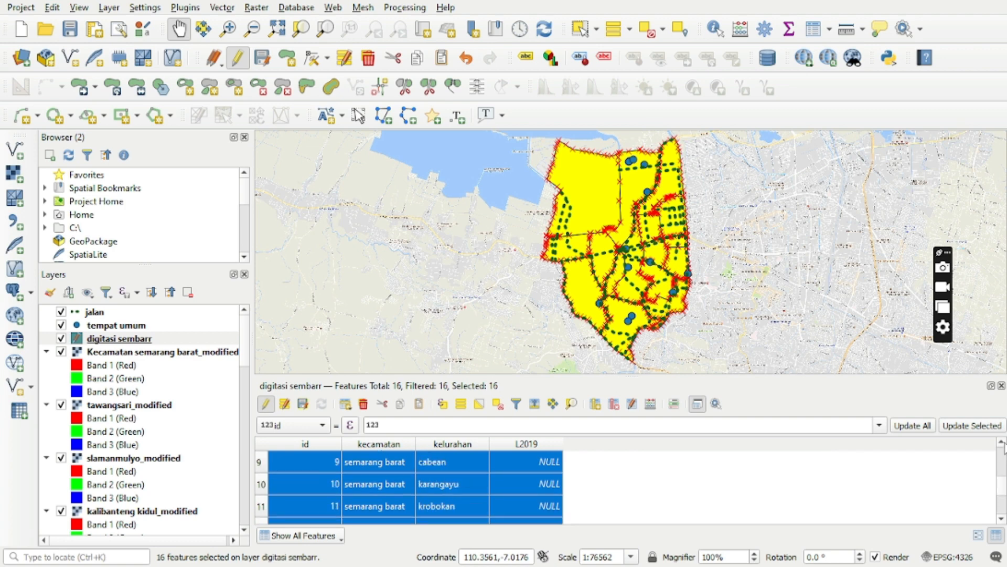
{"action": "scroll", "coordinate": [1003, 447], "scroll_direction": "up", "scroll_amount": 2}
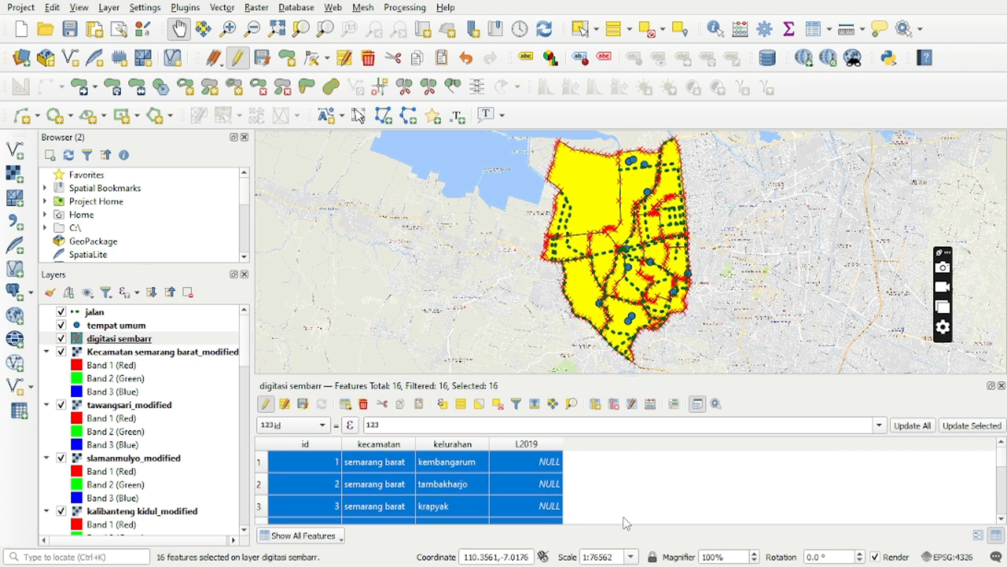
{"action": "left_click", "coordinate": [544, 445]}
{"action": "double_click", "coordinate": [551, 462]}
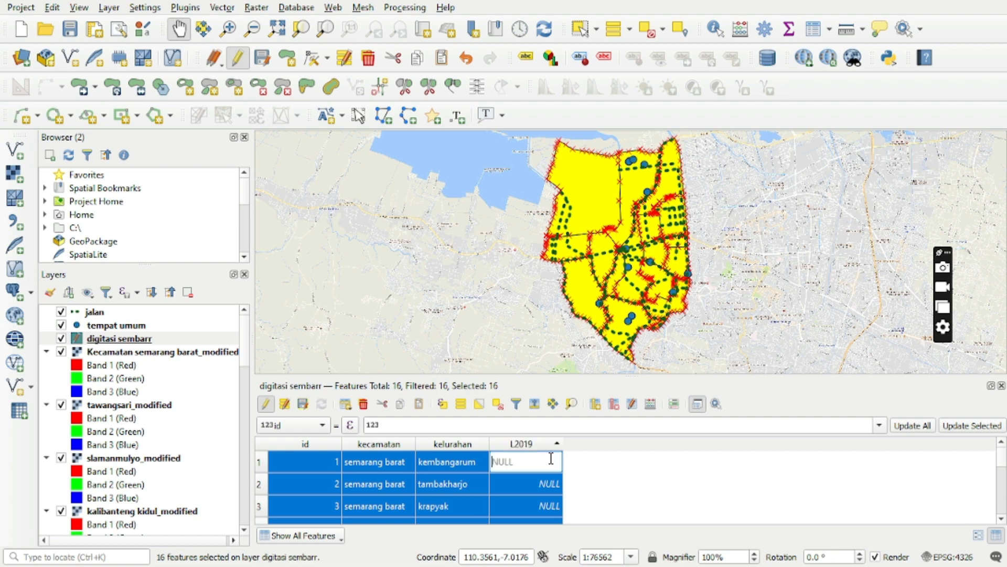
Begin a new field named P2019 with the comment "perempuan sembar 2019".
{"action": "left_click", "coordinate": [599, 406]}
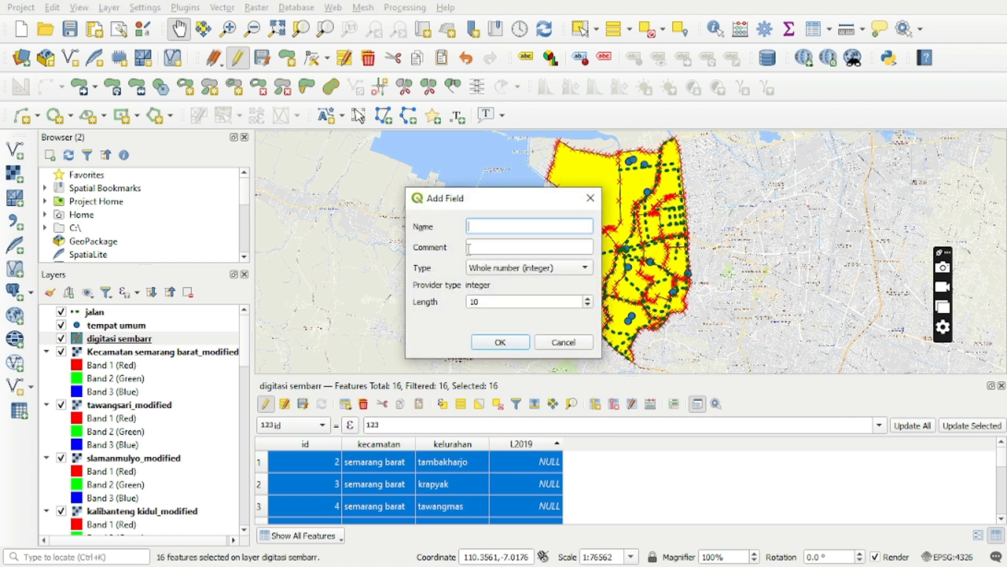
{"action": "key", "text": "Caps_Lock"}
{"action": "type", "text": "P2019"}
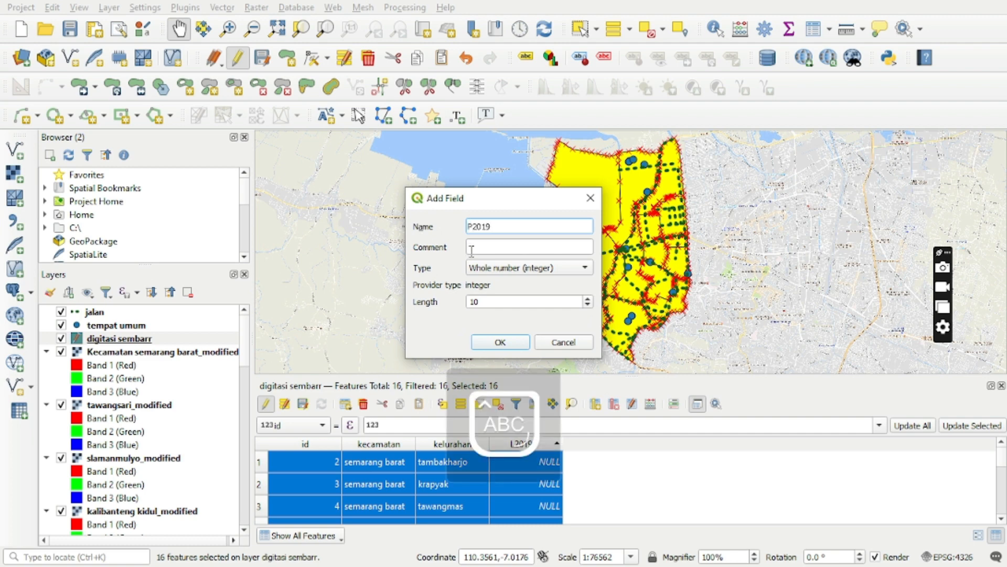
{"action": "left_click", "coordinate": [472, 250]}
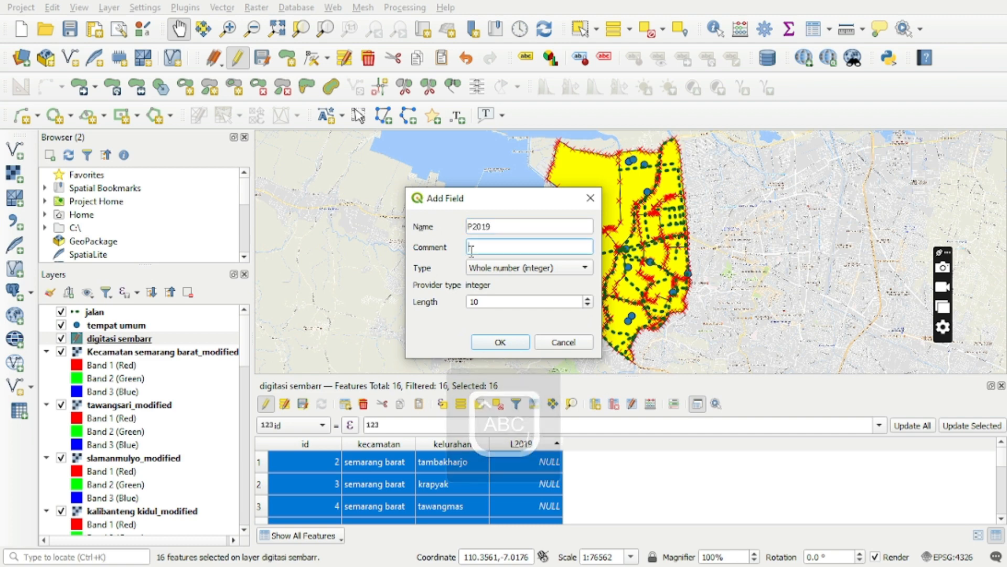
{"action": "key", "text": "Caps_Lock"}
{"action": "type", "text": "perempu"}
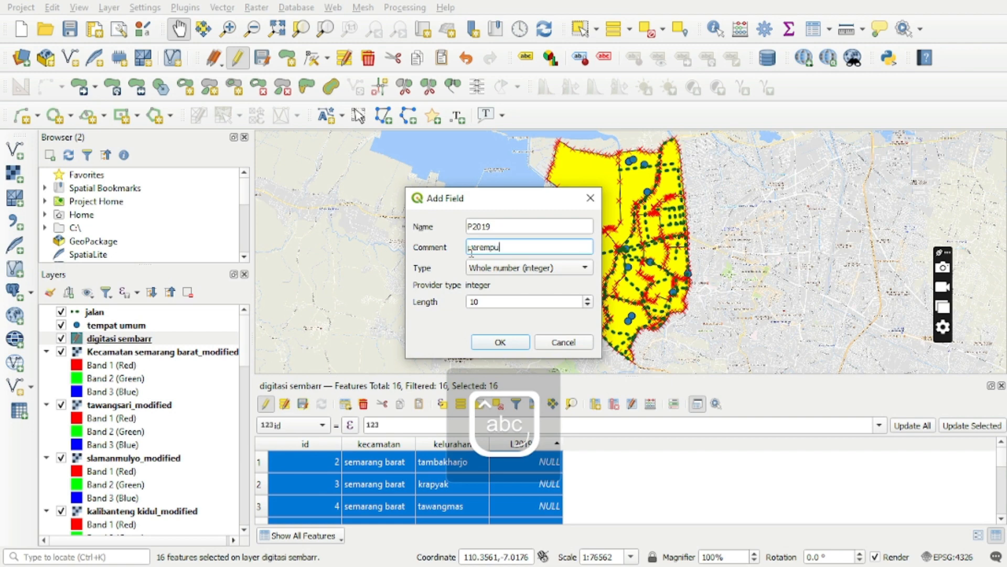
{"action": "type", "text": "an sembar 2019"}
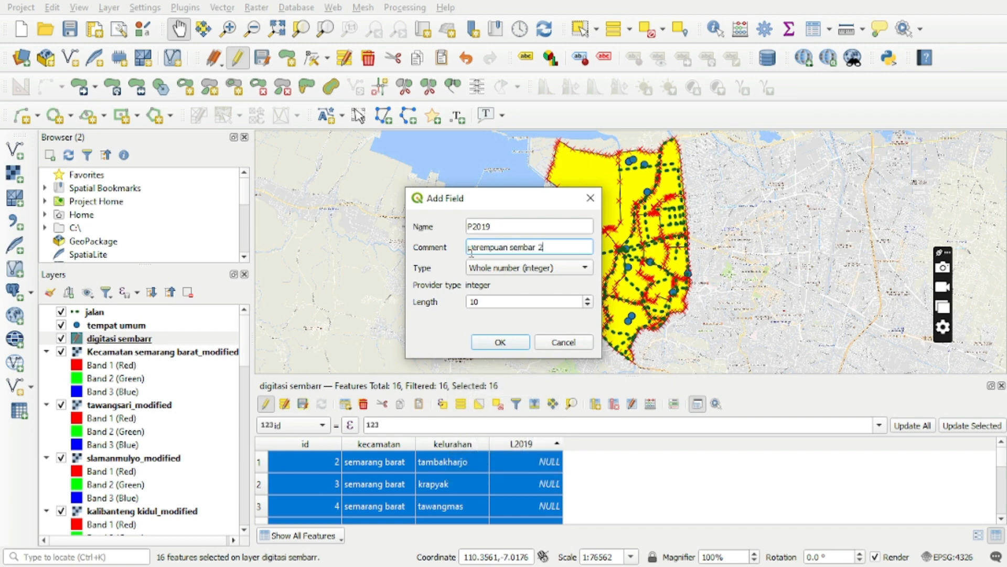
Set the P2019 field's type to Whole number (integer 64 bit) and its length to 50, and add it to the table.
{"action": "left_click", "coordinate": [506, 269]}
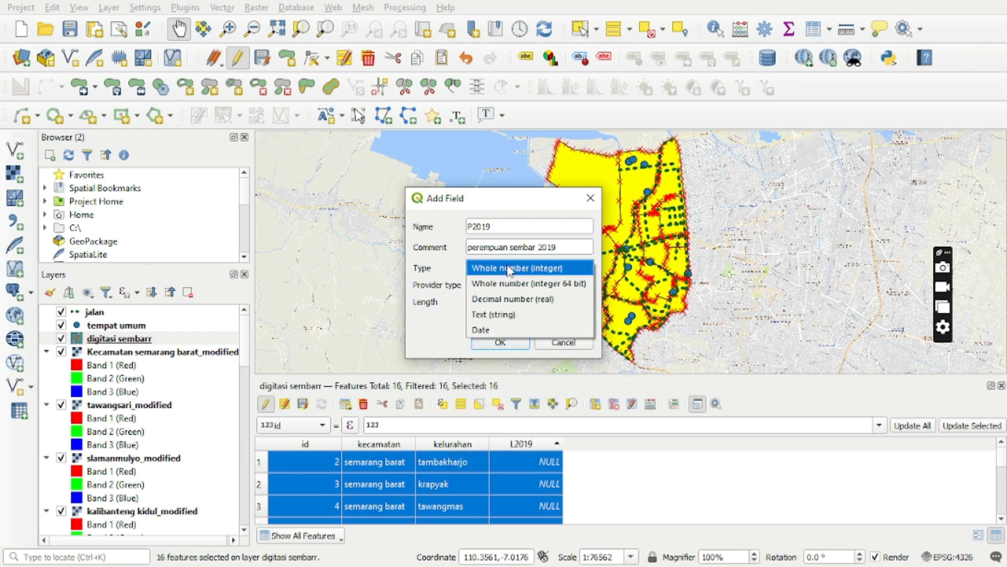
{"action": "left_click", "coordinate": [514, 283]}
{"action": "left_click", "coordinate": [528, 301]}
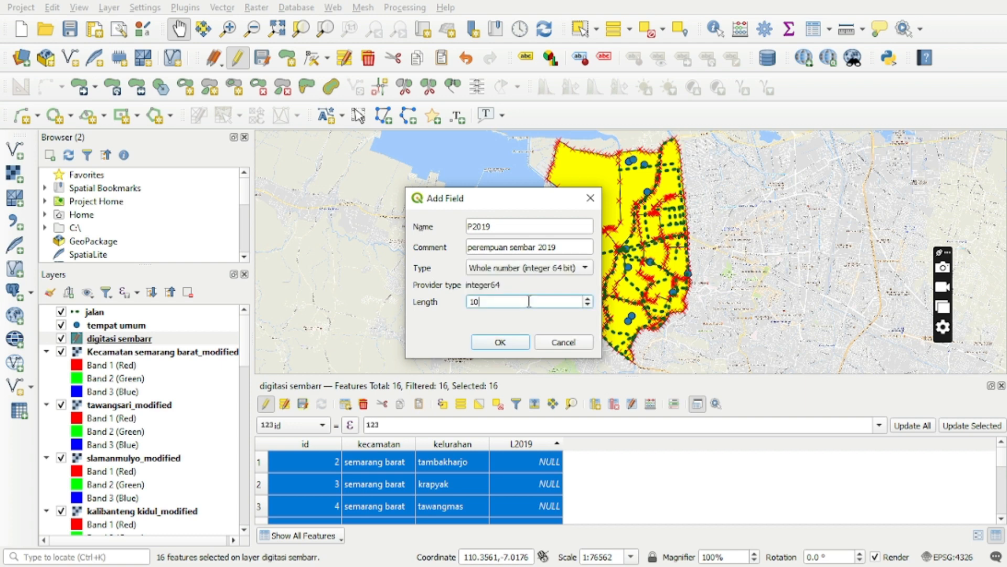
{"action": "key", "text": "BackSpace"}
{"action": "key", "text": "BackSpace"}
{"action": "type", "text": "50"}
{"action": "left_click", "coordinate": [522, 342]}
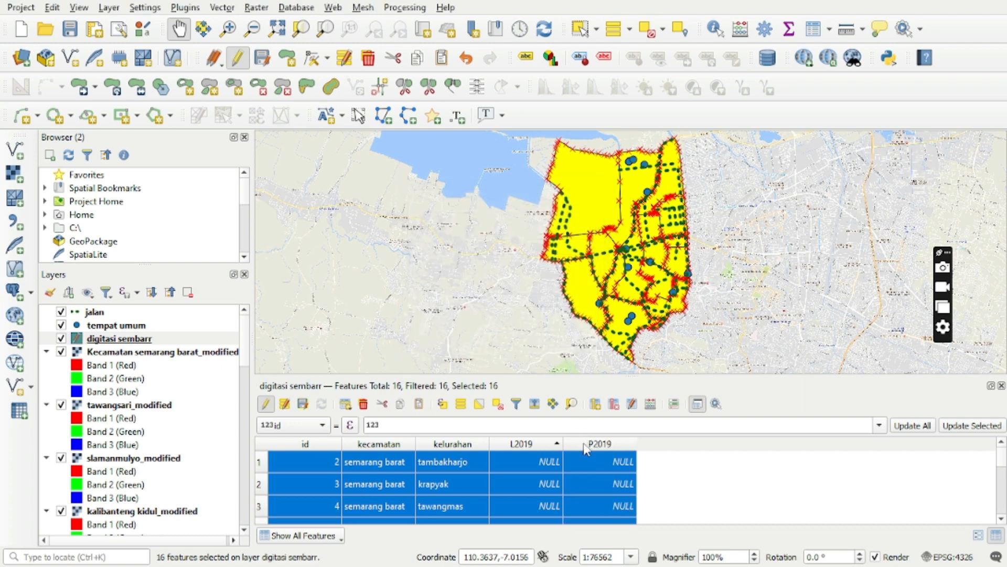
Enter L2019 and P2019 values of 9900 and 9987 for tambakharjo, and 1600 and 1697 for krapyak.
{"action": "double_click", "coordinate": [549, 461]}
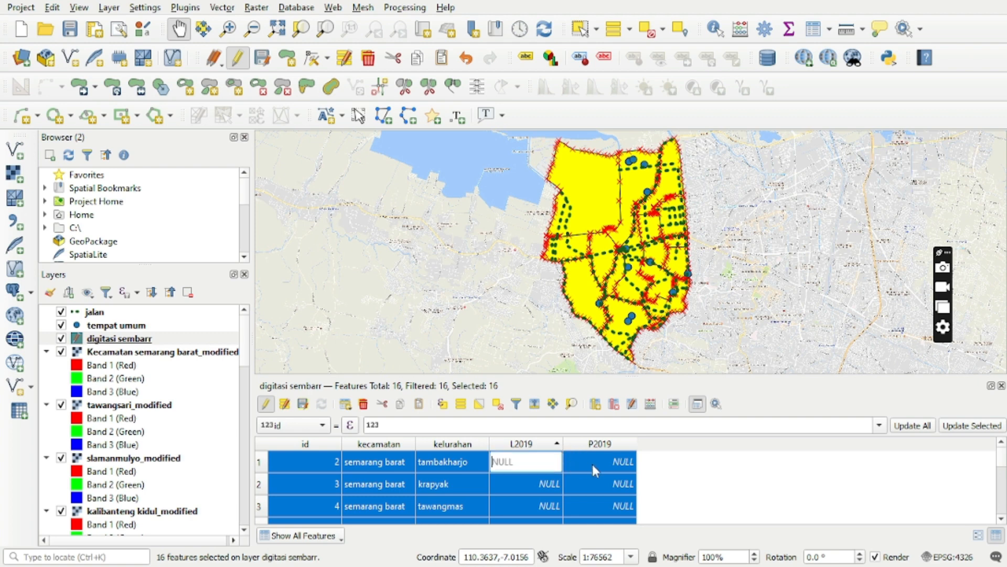
{"action": "double_click", "coordinate": [593, 464]}
{"action": "left_click", "coordinate": [554, 466]}
{"action": "left_click", "coordinate": [594, 463]}
{"action": "left_click", "coordinate": [550, 464]}
{"action": "type", "text": "9900"}
{"action": "left_click", "coordinate": [577, 461]}
{"action": "type", "text": "1697"}
Enter L2019 and P2019 values of 3095 and 3260 for tawangmas, and 3672 and 3850 for feature 5.
{"action": "double_click", "coordinate": [553, 506]}
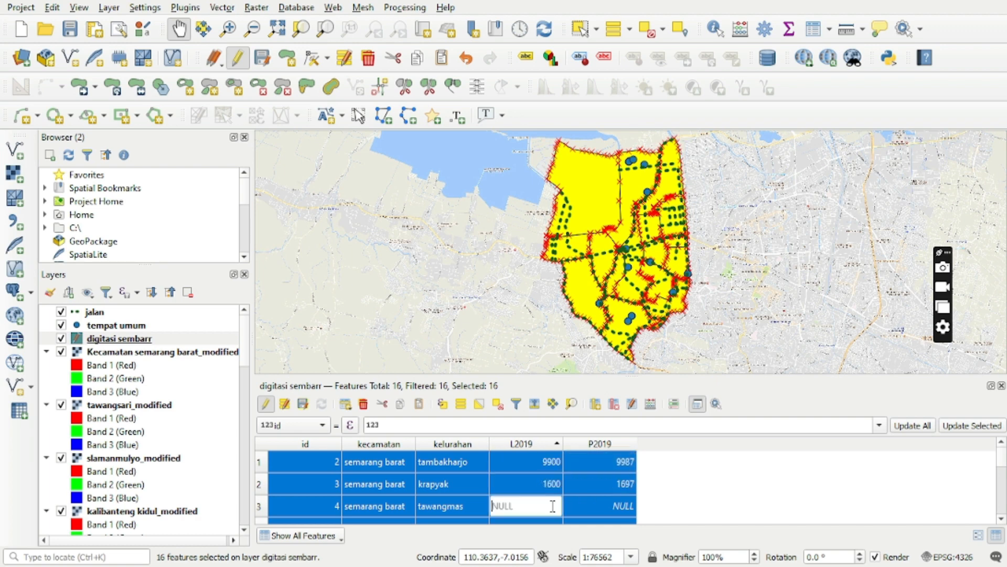
{"action": "type", "text": "3095"}
{"action": "double_click", "coordinate": [593, 506]}
{"action": "type", "text": "3260"}
{"action": "scroll", "coordinate": [593, 505], "scroll_direction": "down", "scroll_amount": 2}
{"action": "double_click", "coordinate": [555, 489]}
{"action": "type", "text": "3072"}
{"action": "double_click", "coordinate": [587, 486]}
{"action": "type", "text": "3059"}
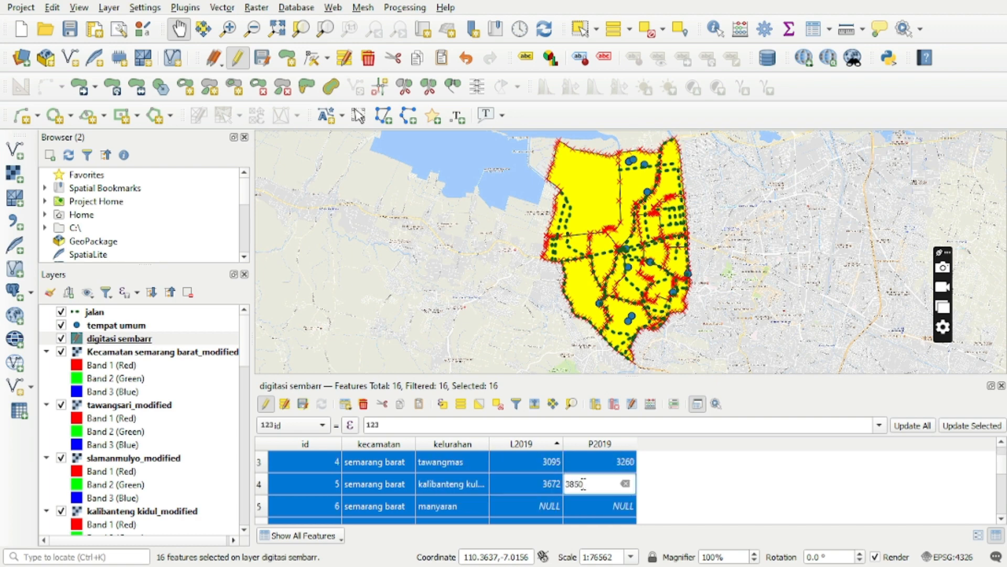
Enter L2019 and P2019 values of 8728 and 8960 for manyaran, and 2671 and 2712 for kalibanteng kidul.
{"action": "double_click", "coordinate": [546, 506]}
{"action": "type", "text": "8728"}
{"action": "double_click", "coordinate": [594, 507]}
{"action": "type", "text": "8960"}
{"action": "double_click", "coordinate": [1001, 518]}
{"action": "double_click", "coordinate": [545, 484]}
{"action": "type", "text": "2671"}
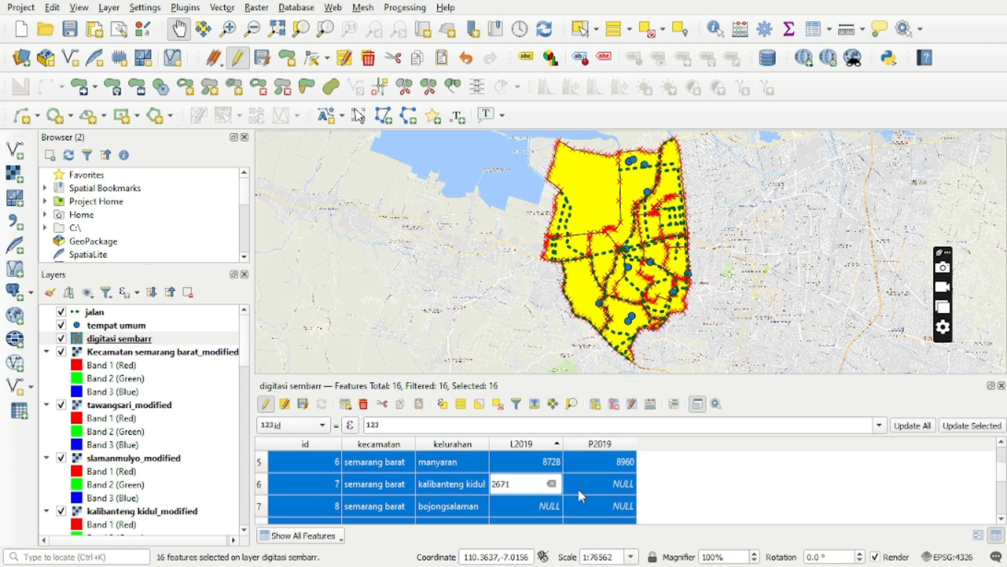
{"action": "double_click", "coordinate": [598, 483]}
{"action": "type", "text": "2712"}
Enter L2019 and P2019 values of 4202 and 4432 for bojongsalaman, and 1338 and 1498 for cabean.
{"action": "double_click", "coordinate": [549, 506]}
{"action": "type", "text": "4202"}
{"action": "double_click", "coordinate": [598, 506]}
{"action": "type", "text": "4432"}
{"action": "double_click", "coordinate": [999, 516]}
{"action": "type", "text": "1338"}
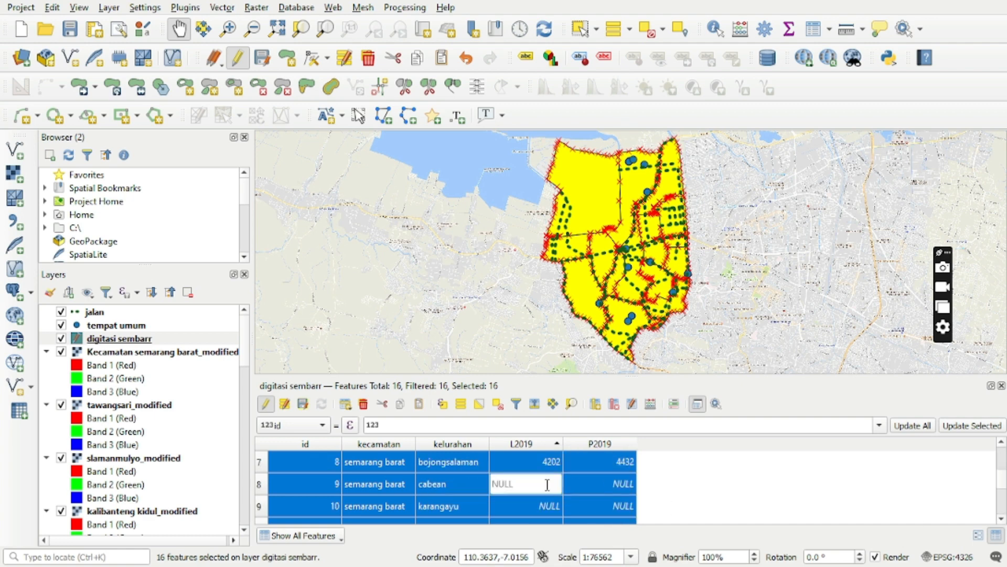
{"action": "double_click", "coordinate": [598, 483]}
{"action": "type", "text": "1498"}
Enter L2019 and P2019 values of 3795 and 3913 for karangayu, and 7351 and 7519 for krobokan.
{"action": "double_click", "coordinate": [548, 505]}
{"action": "type", "text": "3795"}
{"action": "double_click", "coordinate": [591, 505]}
{"action": "type", "text": "3913"}
{"action": "double_click", "coordinate": [999, 517]}
{"action": "double_click", "coordinate": [545, 484]}
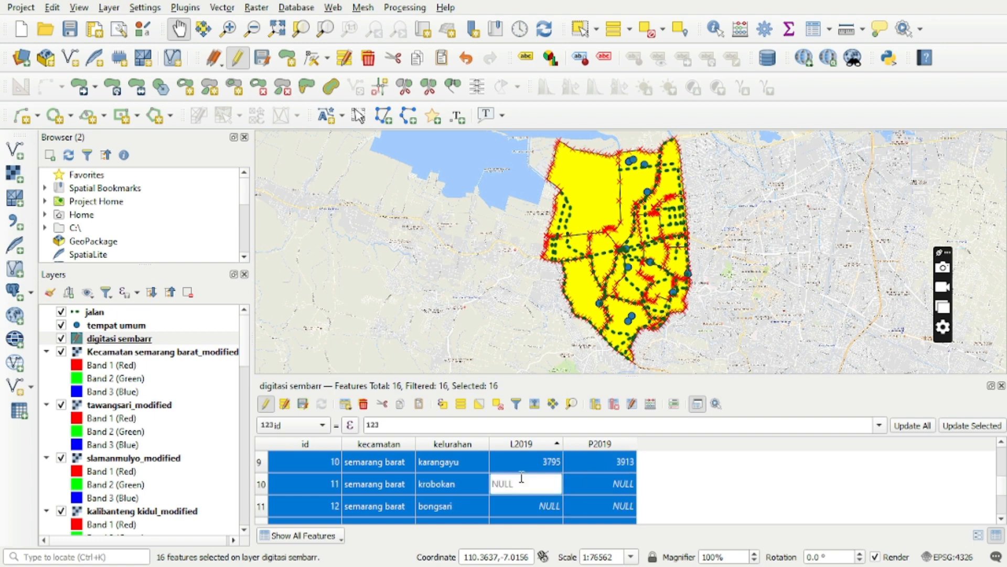
{"action": "type", "text": "7351"}
{"action": "double_click", "coordinate": [598, 484]}
{"action": "type", "text": "7519"}
Enter L2019 and P2019 values of 6448 and 6652 for bongsari, and 6502 and 6774 for feature 13.
{"action": "double_click", "coordinate": [549, 506]}
{"action": "type", "text": "6448"}
{"action": "double_click", "coordinate": [598, 505]}
{"action": "type", "text": "6734"}
{"action": "triple_click", "coordinate": [1001, 517]}
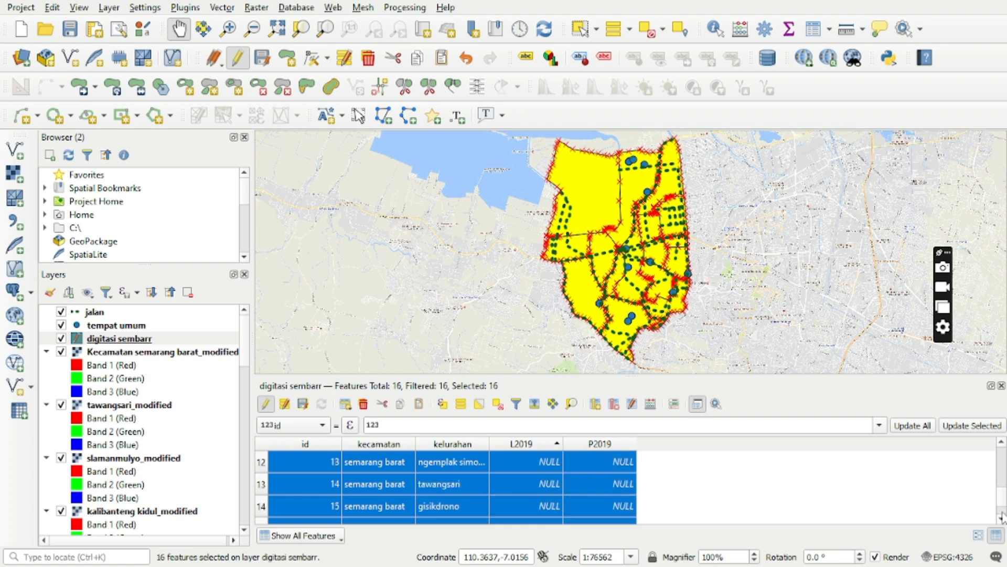
{"action": "double_click", "coordinate": [523, 462]}
{"action": "type", "text": "6502"}
{"action": "double_click", "coordinate": [588, 464]}
{"action": "type", "text": "6774"}
Enter L2019 and P2019 values of 3348 and 3558 for tawangsari, and 9803 and 9769 for gisikdrono.
{"action": "double_click", "coordinate": [541, 484]}
{"action": "type", "text": "3348"}
{"action": "double_click", "coordinate": [593, 483]}
{"action": "type", "text": "3558"}
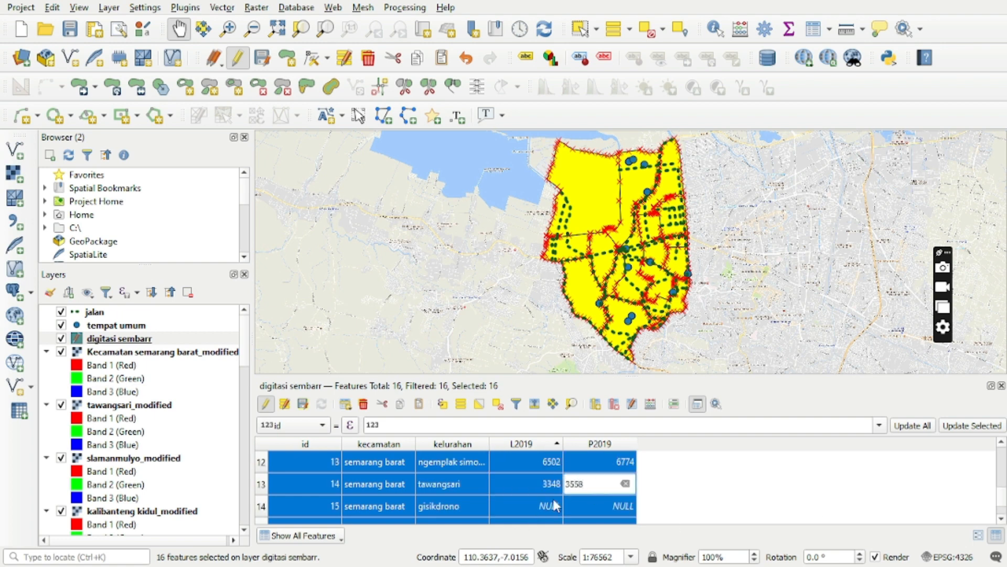
{"action": "double_click", "coordinate": [554, 506]}
{"action": "type", "text": "9803"}
{"action": "double_click", "coordinate": [585, 508]}
{"action": "type", "text": "9769"}
Enter 1691 as L2019 and 1846 as P2019 for salamanmloyo.
{"action": "left_click", "coordinate": [1000, 518]}
{"action": "double_click", "coordinate": [582, 511]}
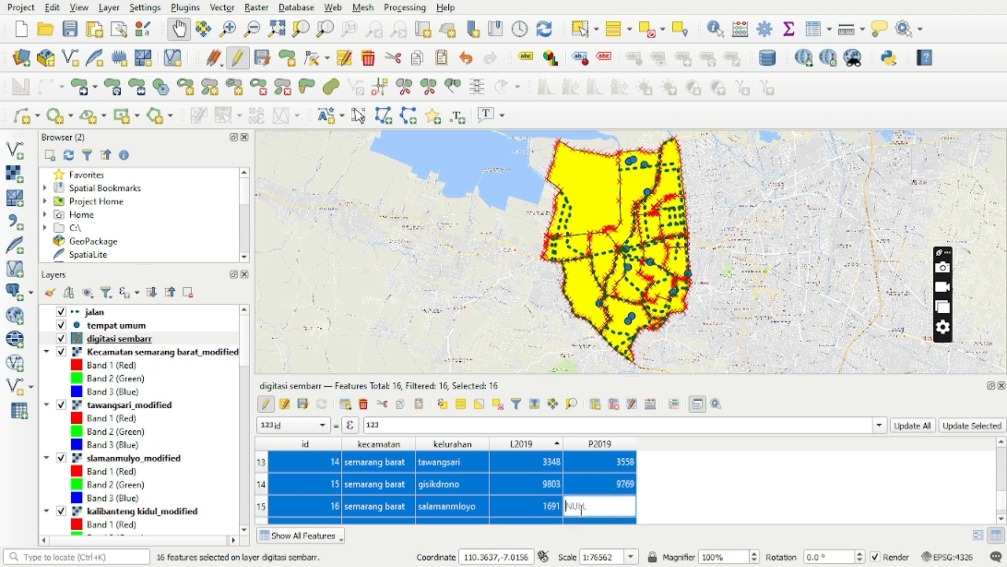
{"action": "type", "text": "1846"}
Open the layer's attribute table at full size and set the L2019 value of kembangarum to 9900.
{"action": "left_click", "coordinate": [815, 30]}
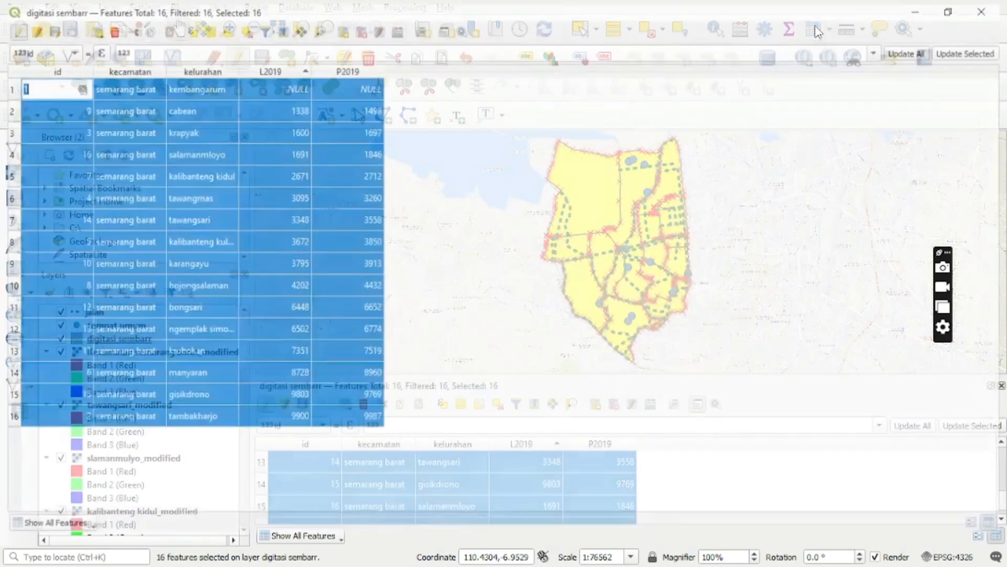
{"action": "double_click", "coordinate": [300, 85]}
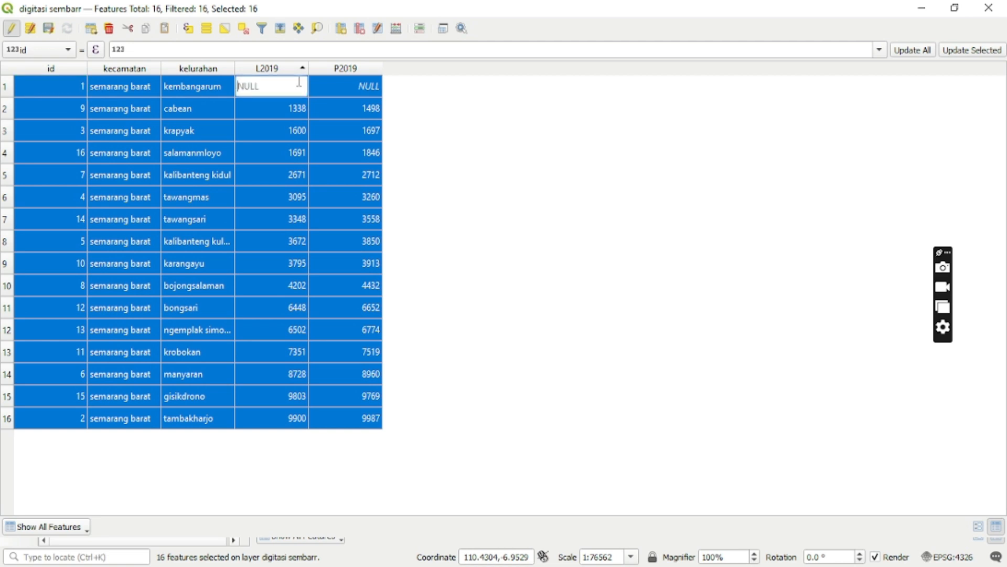
{"action": "type", "text": "9900"}
Sort the attribute table by id and set the P2019 value of kembangarum to 9987.
{"action": "double_click", "coordinate": [327, 86]}
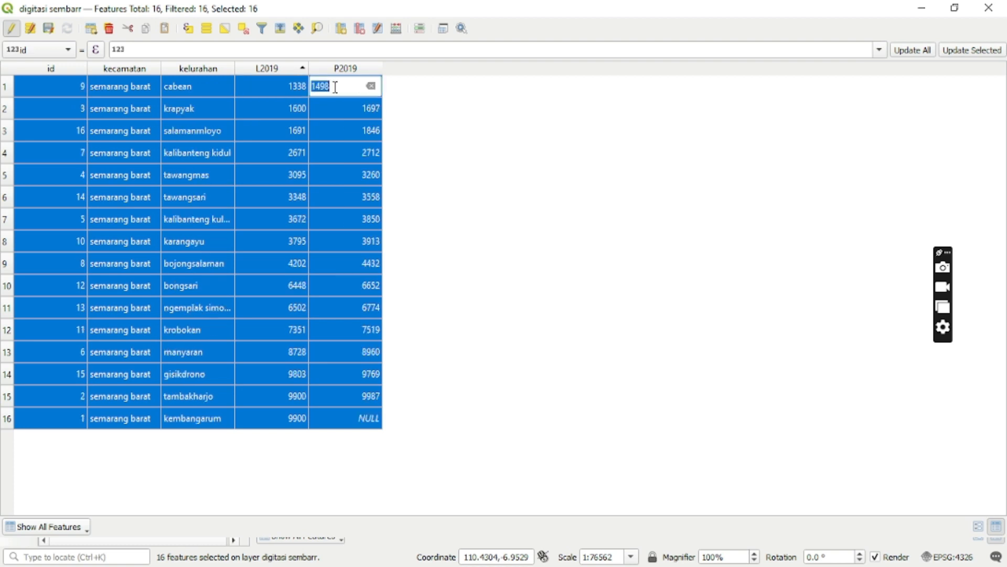
{"action": "left_click", "coordinate": [79, 67]}
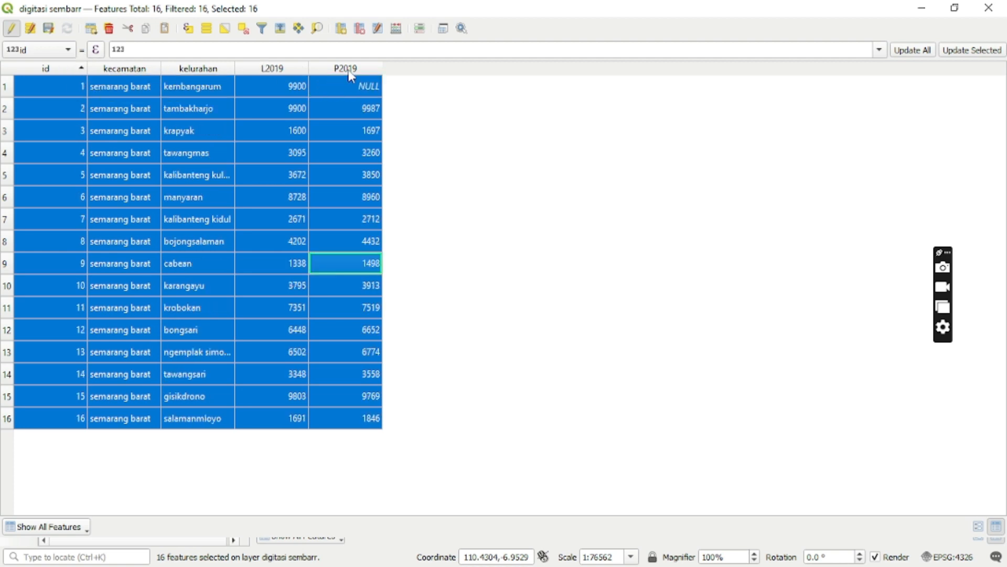
{"action": "double_click", "coordinate": [370, 86]}
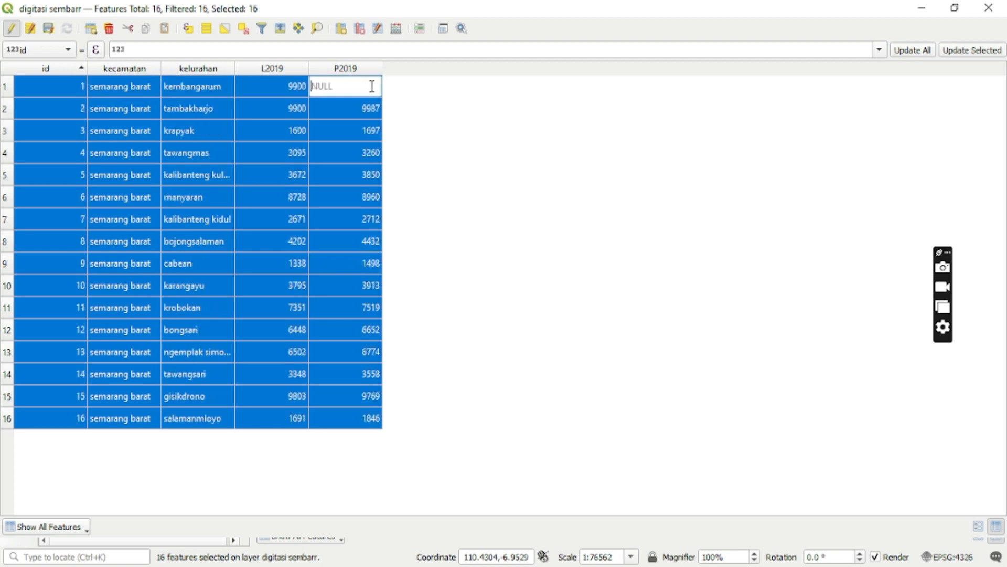
{"action": "type", "text": "9987"}
{"action": "left_click", "coordinate": [954, 8]}
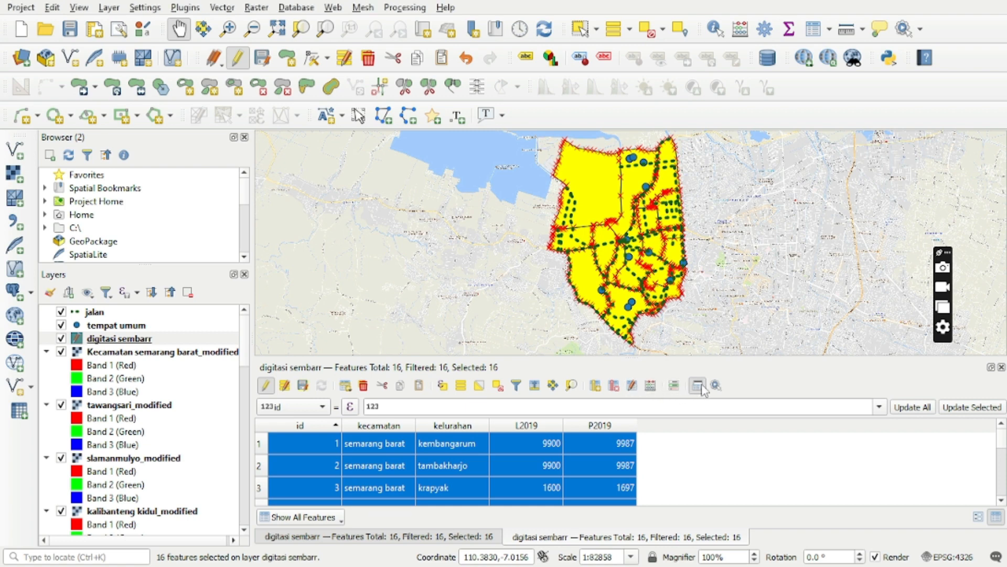
Set up a field calculation for all features that creates a new Whole number (integer 64 bit) field named total2019.
{"action": "left_click", "coordinate": [698, 386]}
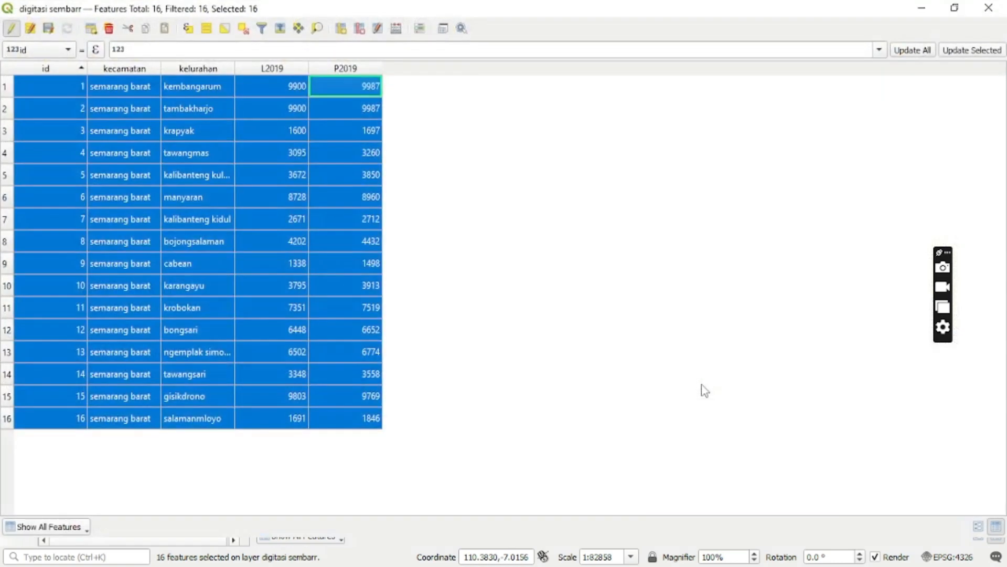
{"action": "left_click", "coordinate": [395, 29]}
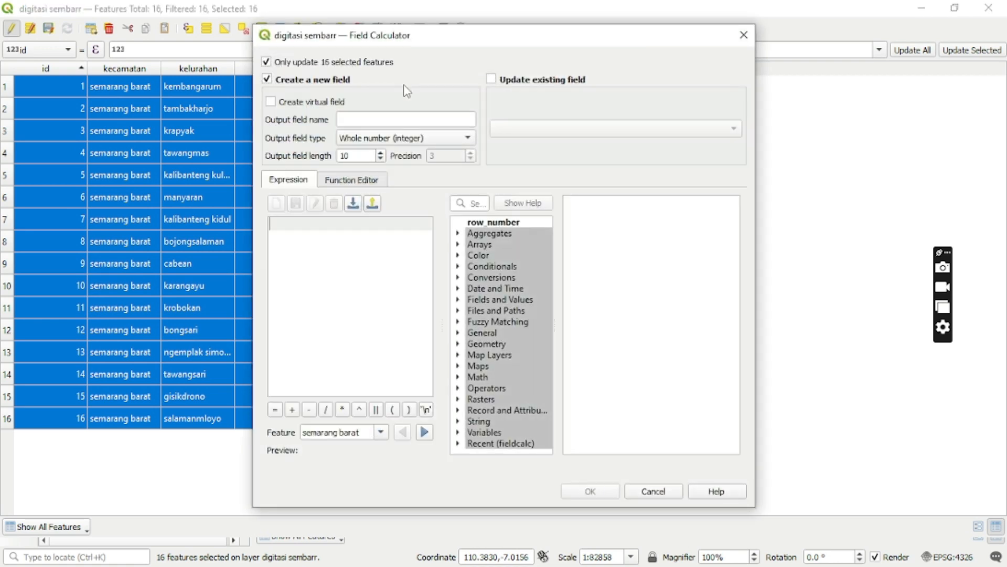
{"action": "left_click", "coordinate": [267, 62]}
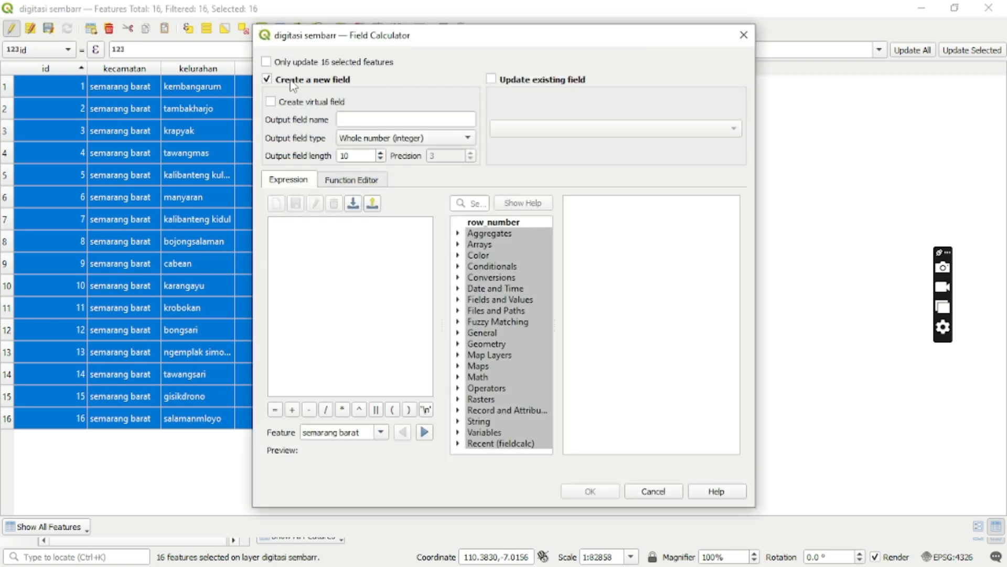
{"action": "left_click", "coordinate": [391, 120]}
{"action": "type", "text": "totalpendu"}
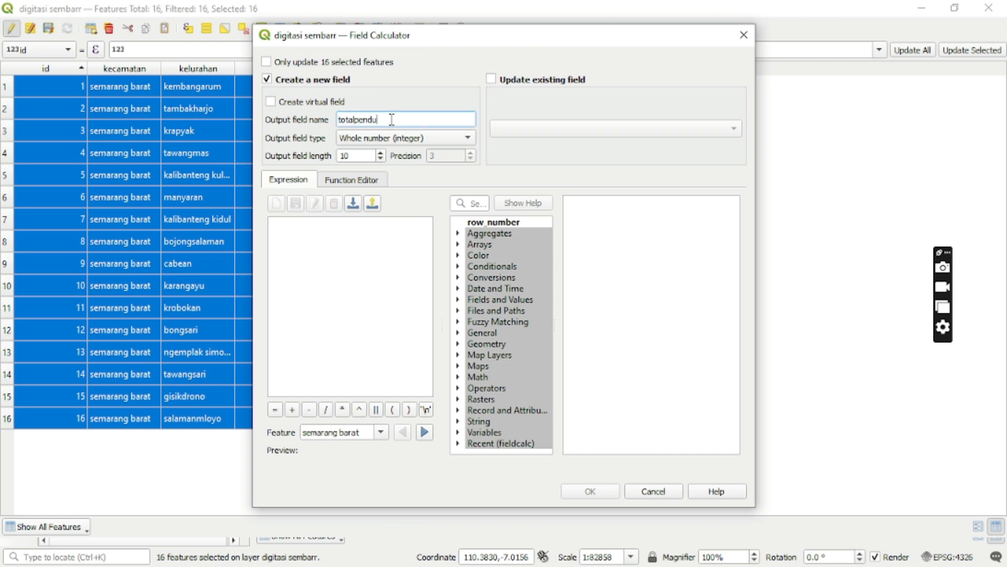
{"action": "key", "text": "BackSpace"}
{"action": "key", "text": "BackSpace"}
{"action": "key", "text": "BackSpace"}
{"action": "type", "text": "201"}
{"action": "left_click", "coordinate": [418, 141]}
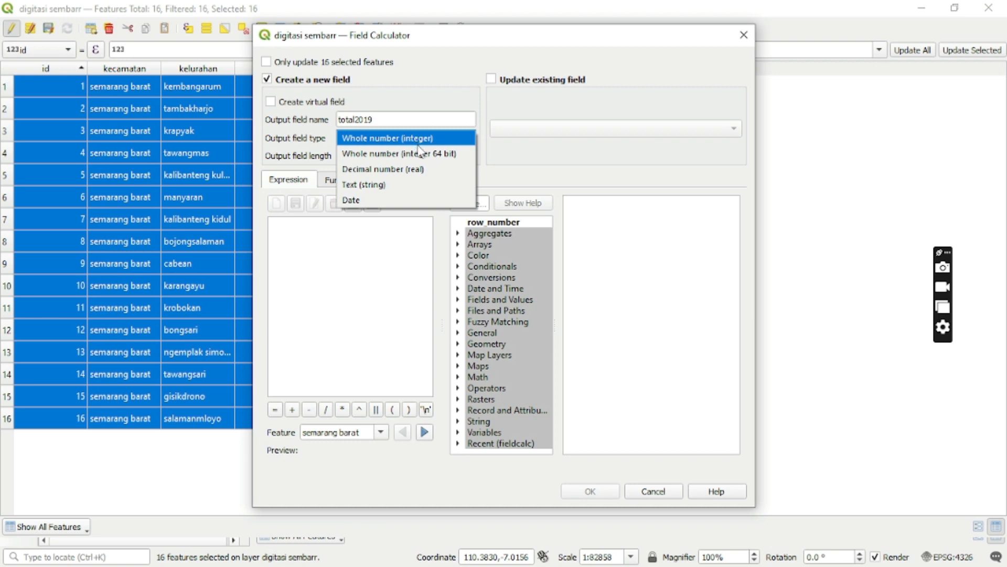
{"action": "left_click", "coordinate": [423, 157]}
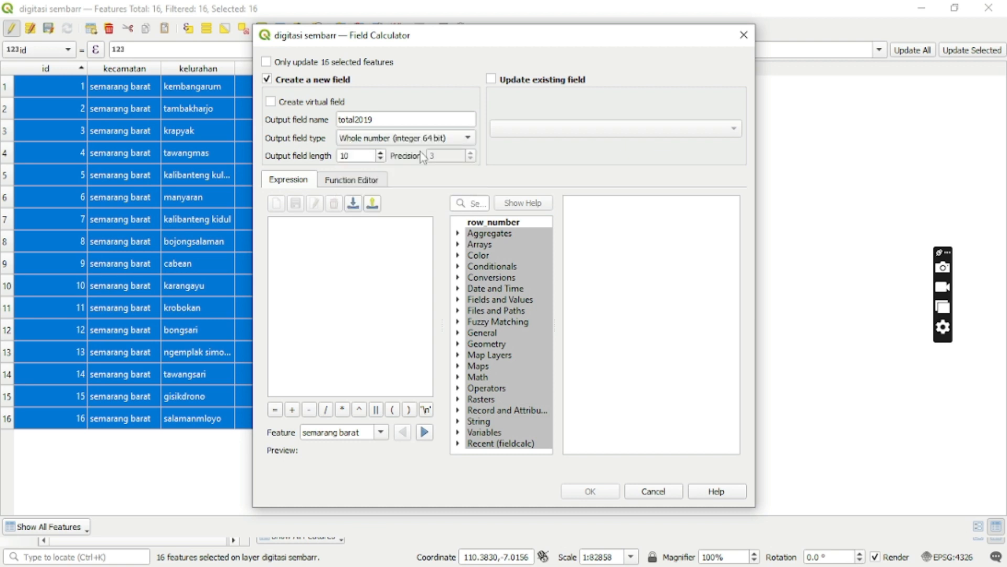
Build the calculation expression "L2019" + "P2019" from the layer's fields.
{"action": "left_click", "coordinate": [509, 299]}
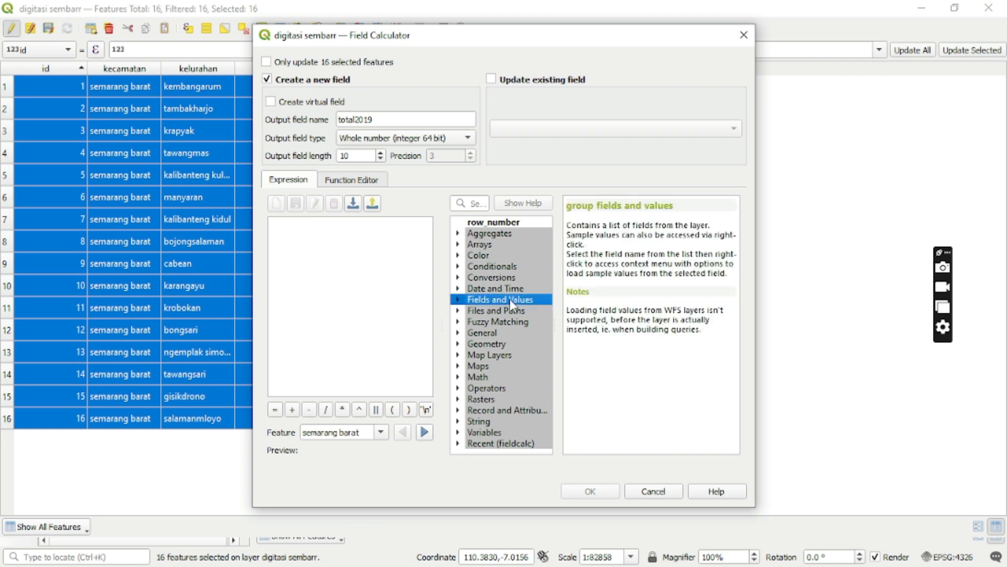
{"action": "double_click", "coordinate": [511, 302]}
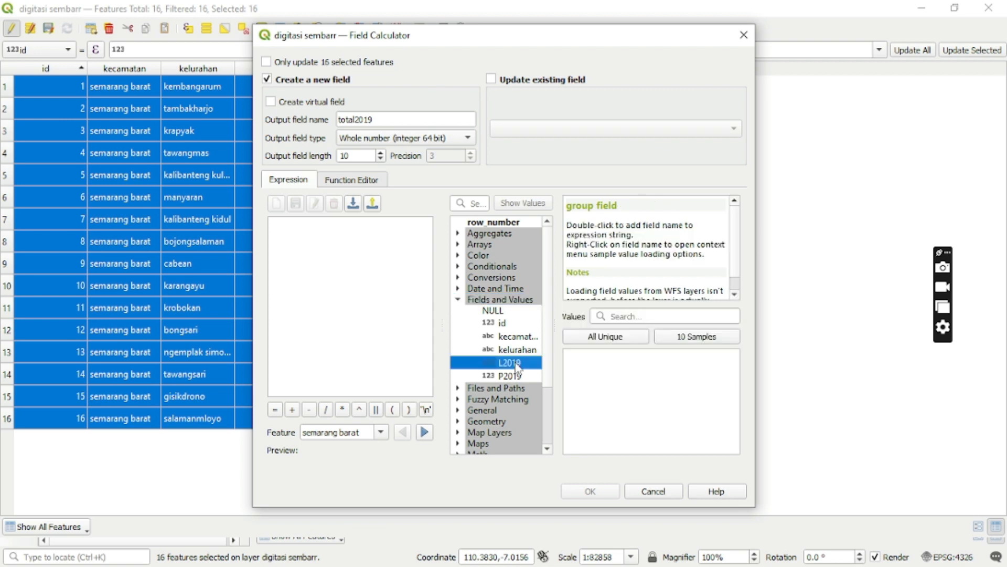
{"action": "double_click", "coordinate": [516, 366]}
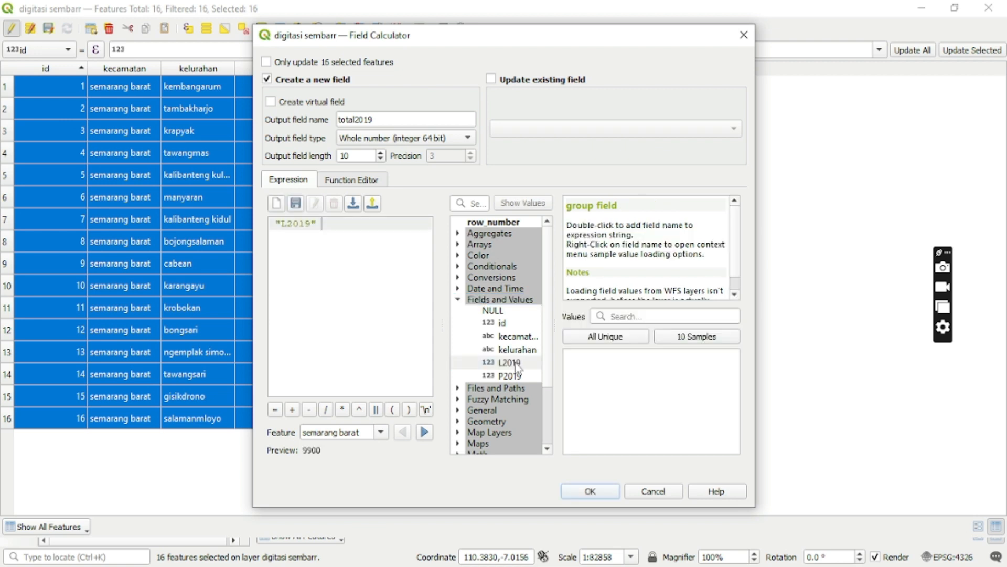
{"action": "left_click", "coordinate": [292, 409]}
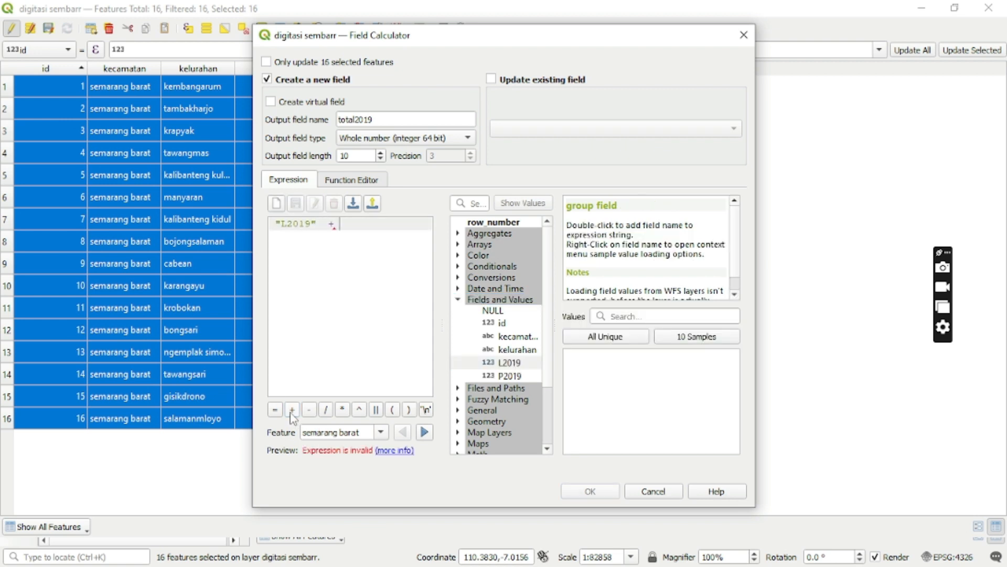
{"action": "double_click", "coordinate": [504, 378]}
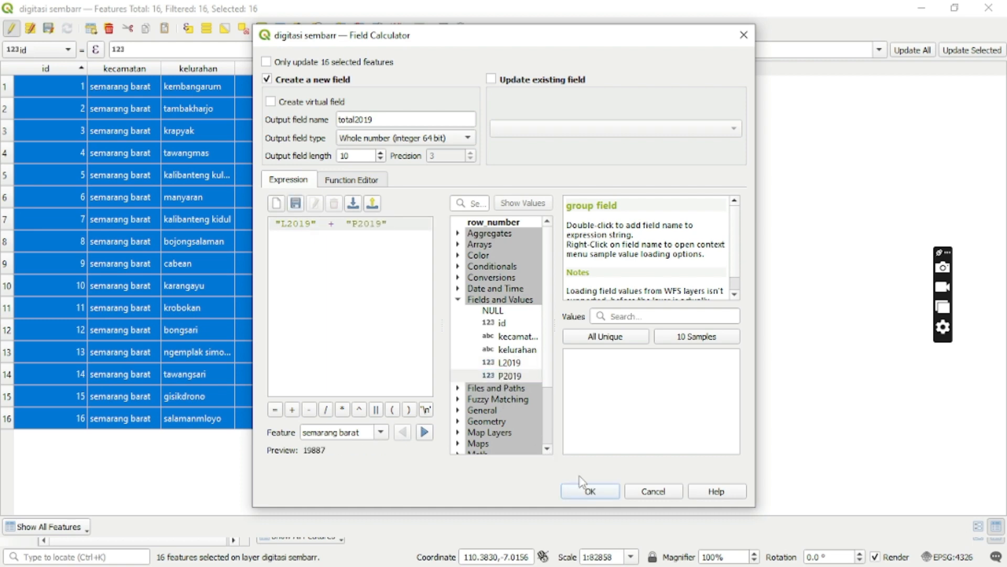
Run the field calculation to add total2019 to all features and dock the attribute table.
{"action": "left_click", "coordinate": [590, 491]}
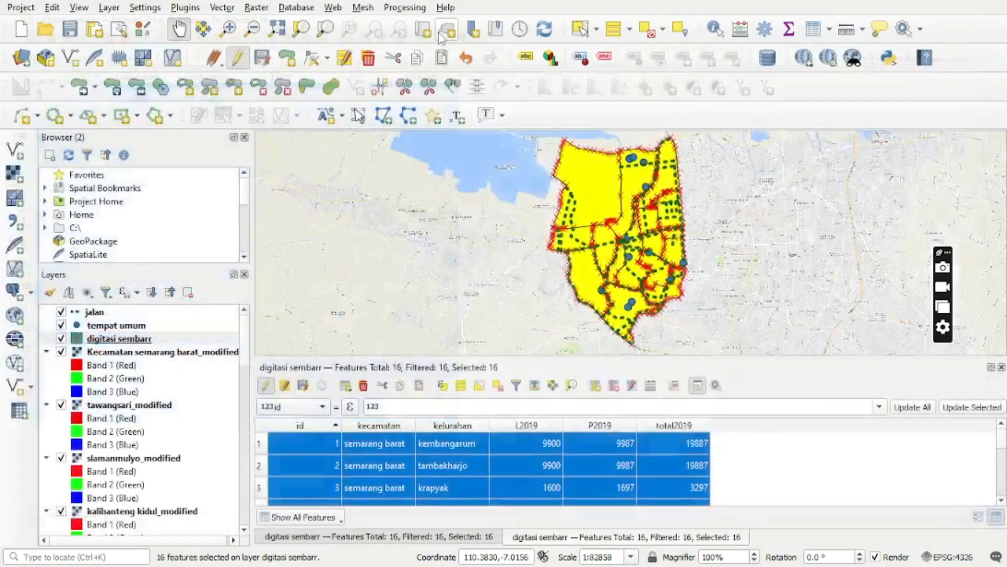
{"action": "left_click", "coordinate": [443, 29]}
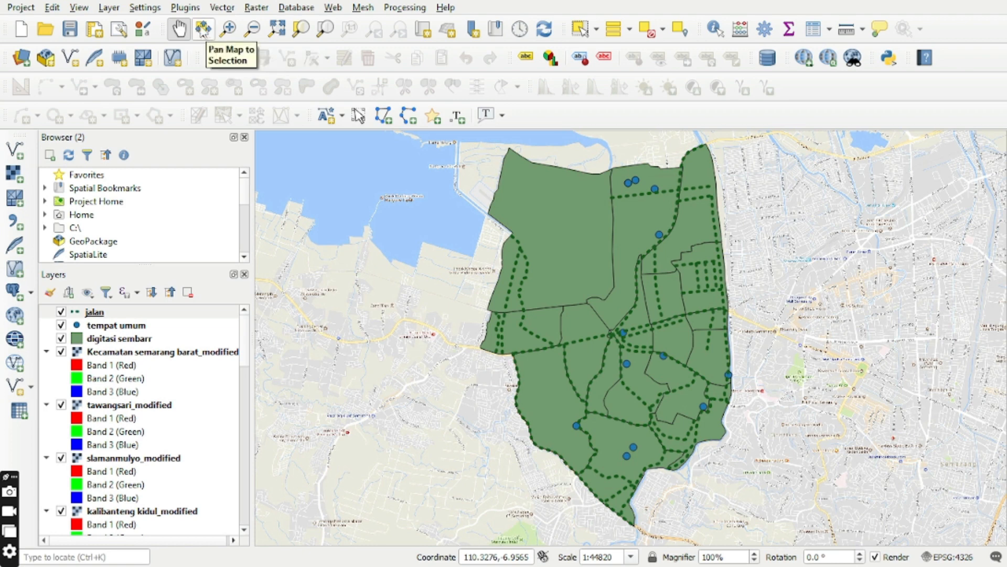
Search the plugin manager for "sprea" and check that the Spreadsheet Layers plugin is installed and enabled.
{"action": "left_click", "coordinate": [186, 8]}
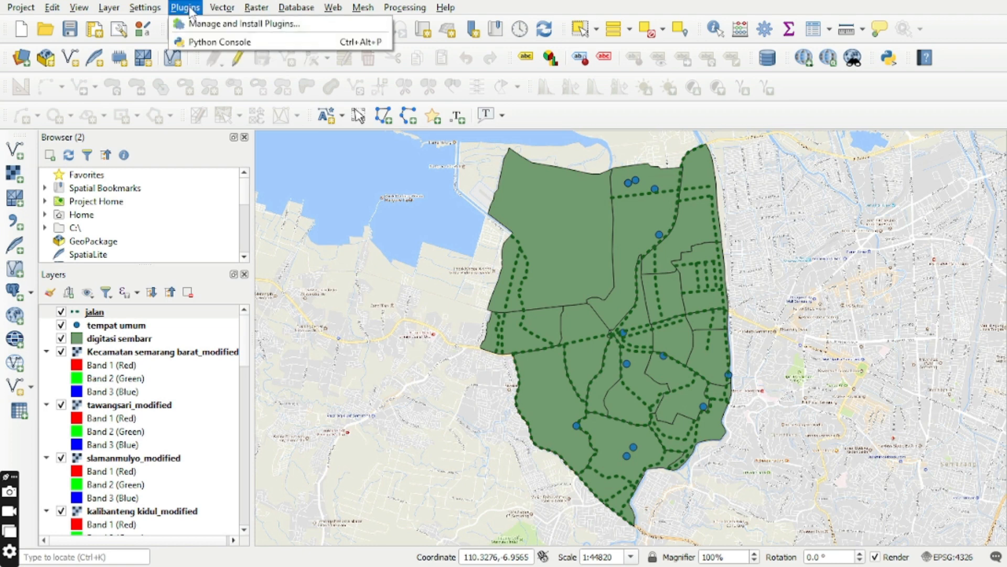
{"action": "left_click", "coordinate": [217, 26]}
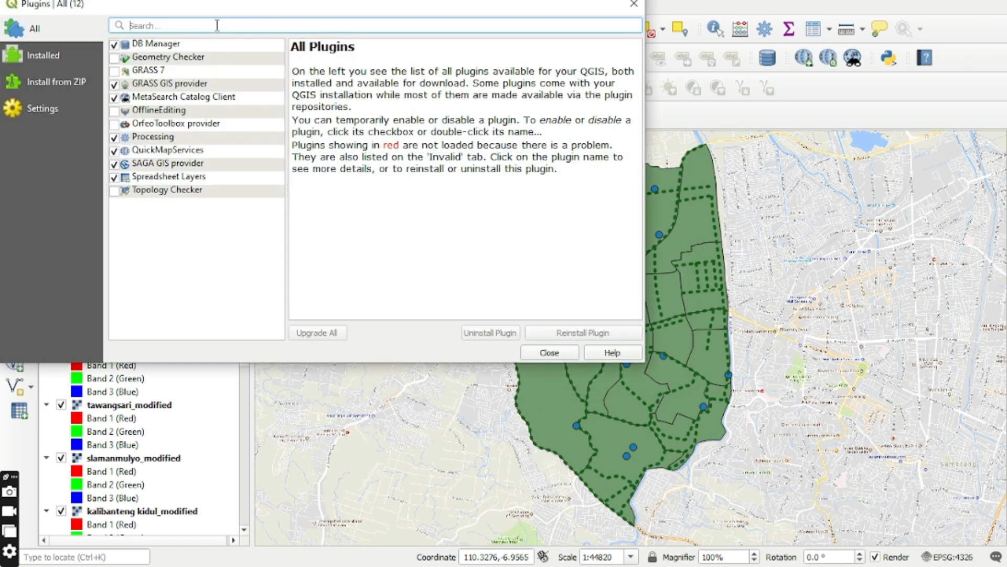
{"action": "type", "text": "sprea"}
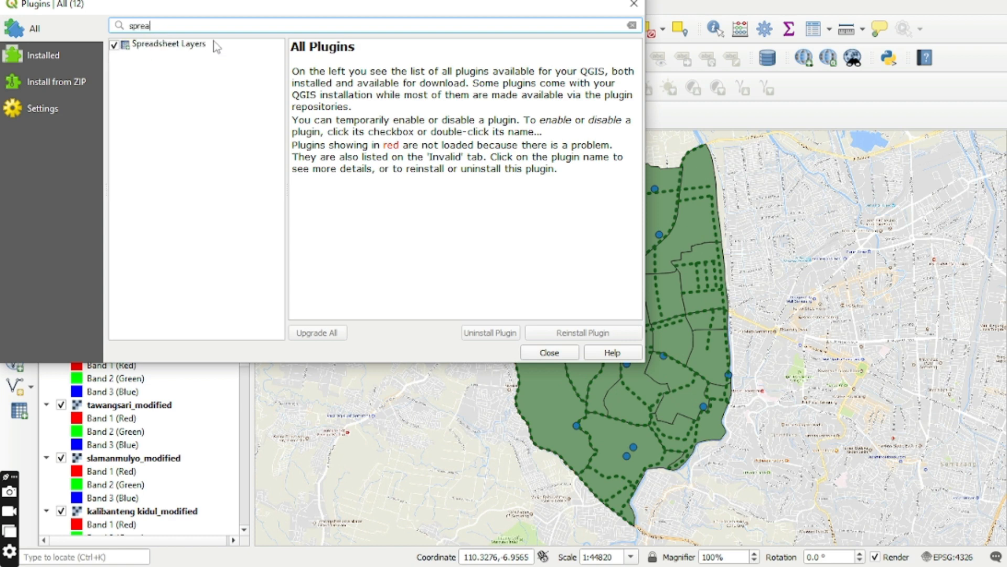
{"action": "left_click", "coordinate": [216, 46]}
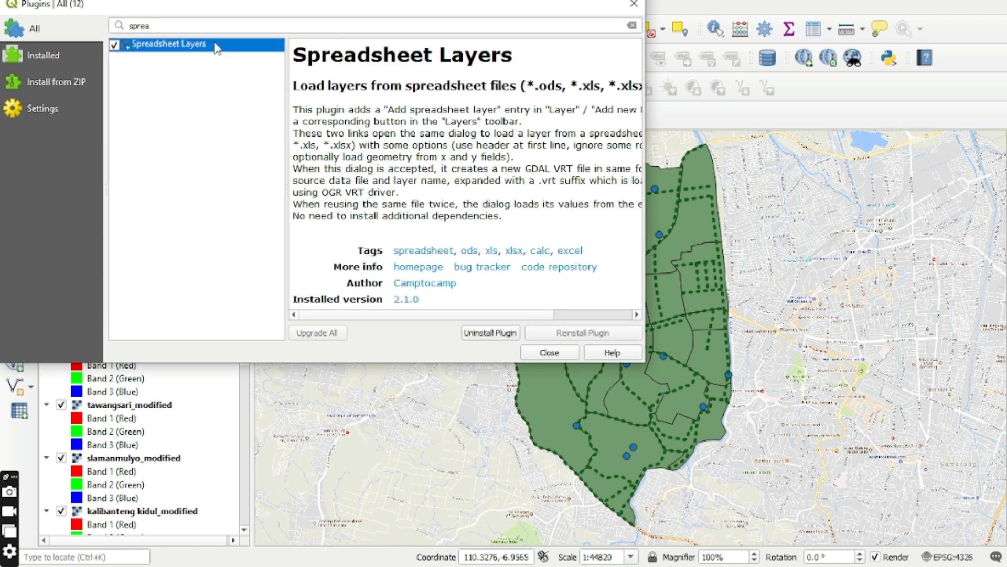
{"action": "left_click", "coordinate": [549, 352]}
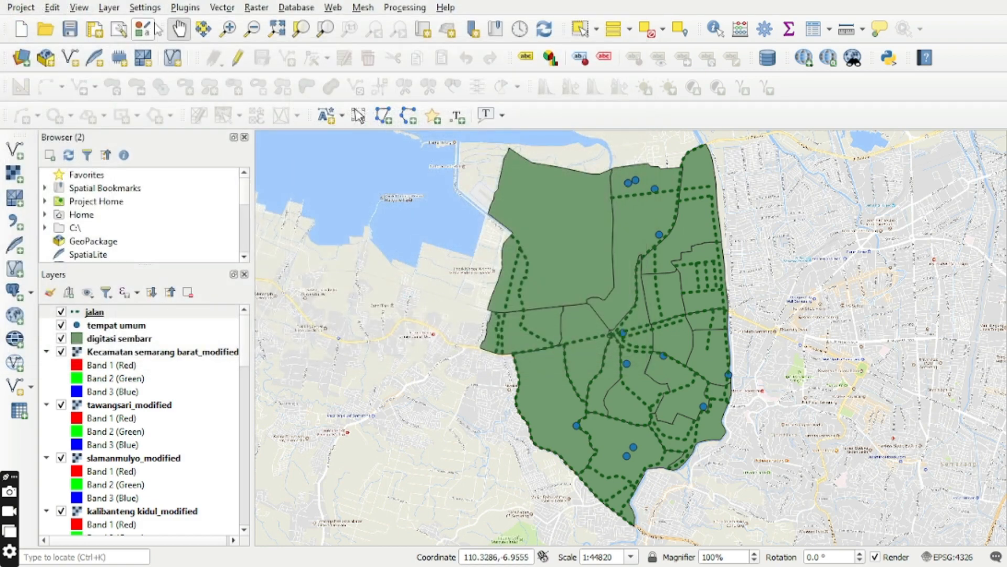
Start adding a spreadsheet layer from the file Data Penduduk Sembarr1 in the SIG SEM 5 folder.
{"action": "left_click", "coordinate": [108, 7]}
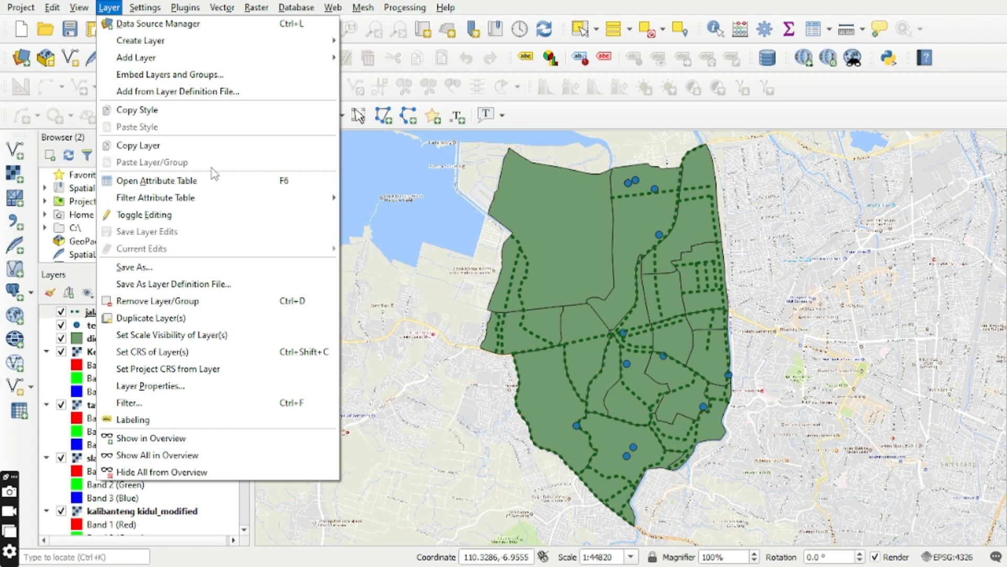
{"action": "mouse_move", "coordinate": [230, 59]}
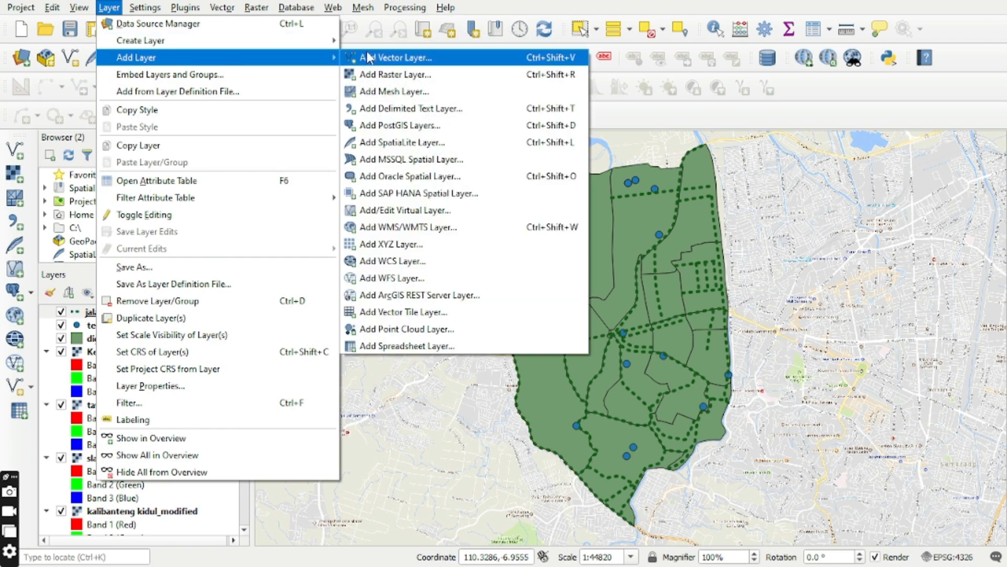
{"action": "left_click", "coordinate": [430, 348]}
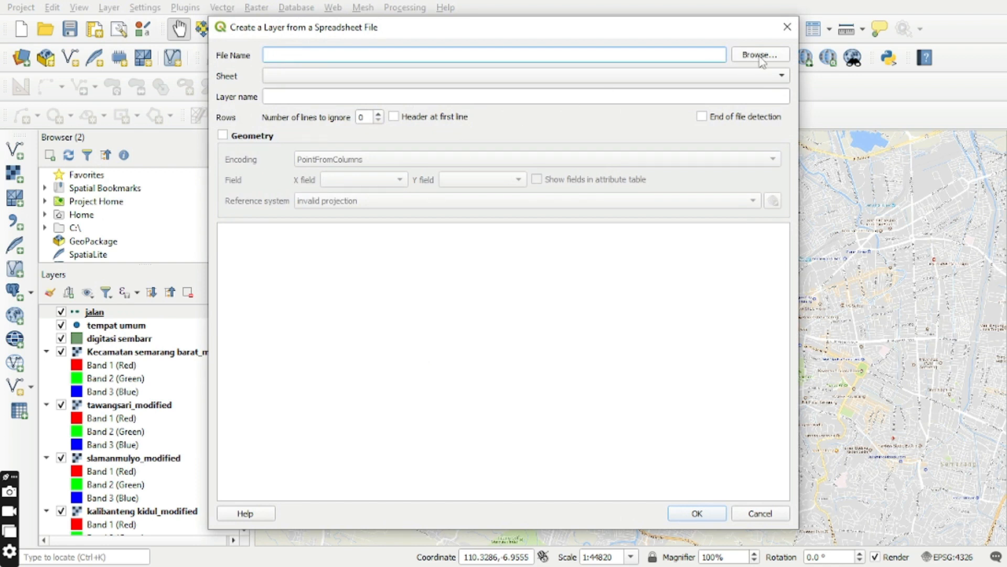
{"action": "left_click", "coordinate": [760, 58]}
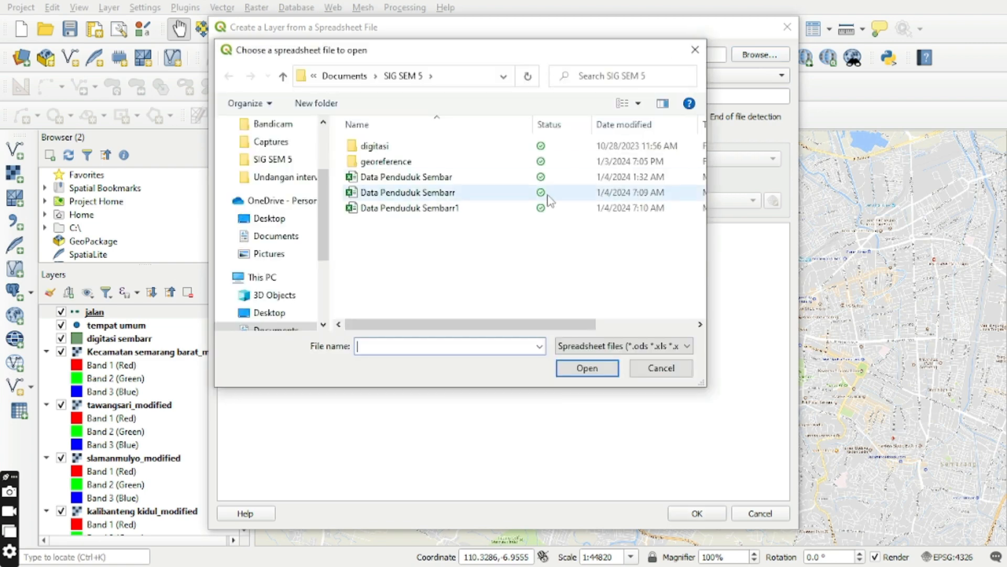
{"action": "left_click", "coordinate": [510, 213]}
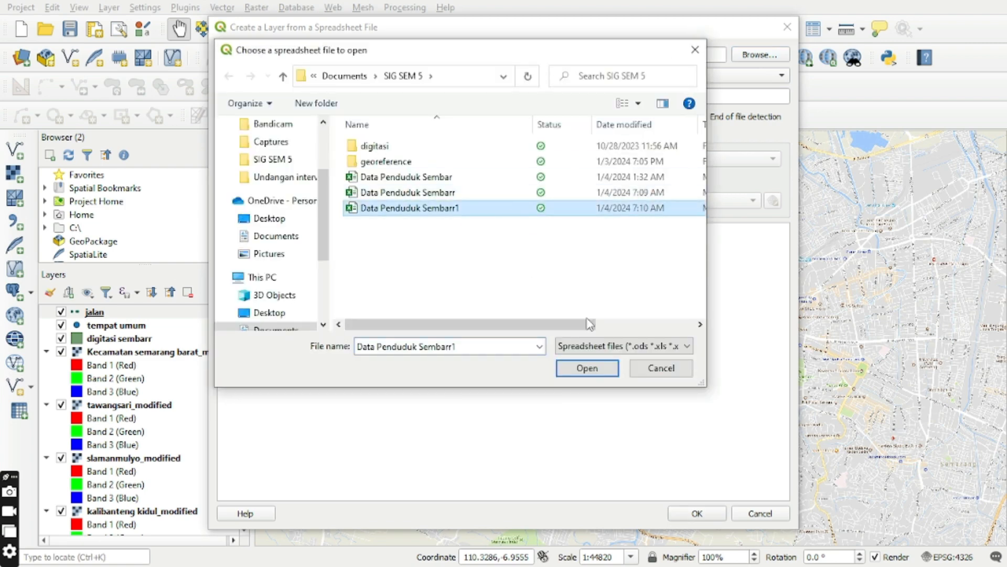
{"action": "left_click", "coordinate": [586, 368]}
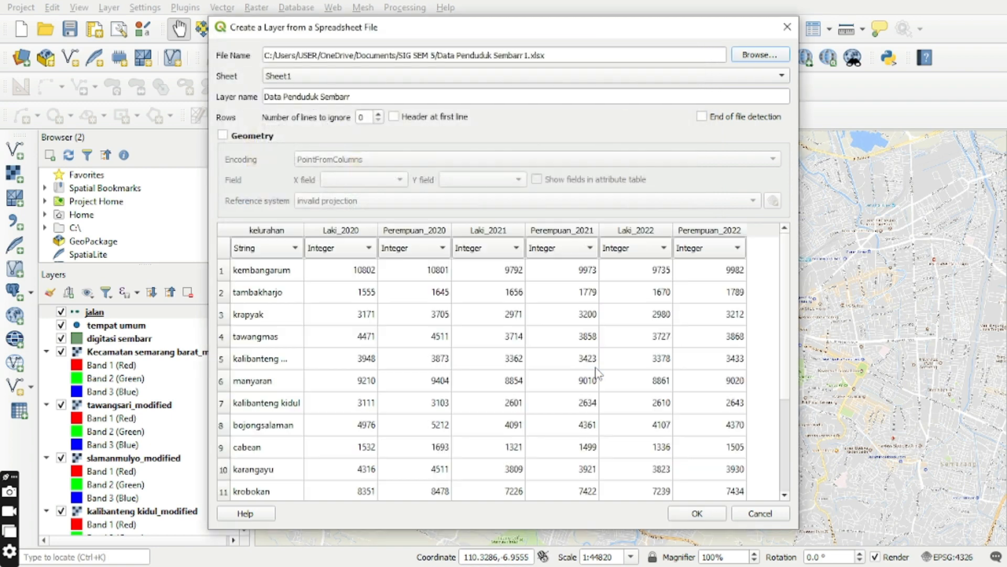
Create the layer Data Penduduk Sembarr from Sheet1 with kelurahan as String, and view its attribute table.
{"action": "left_click", "coordinate": [402, 98]}
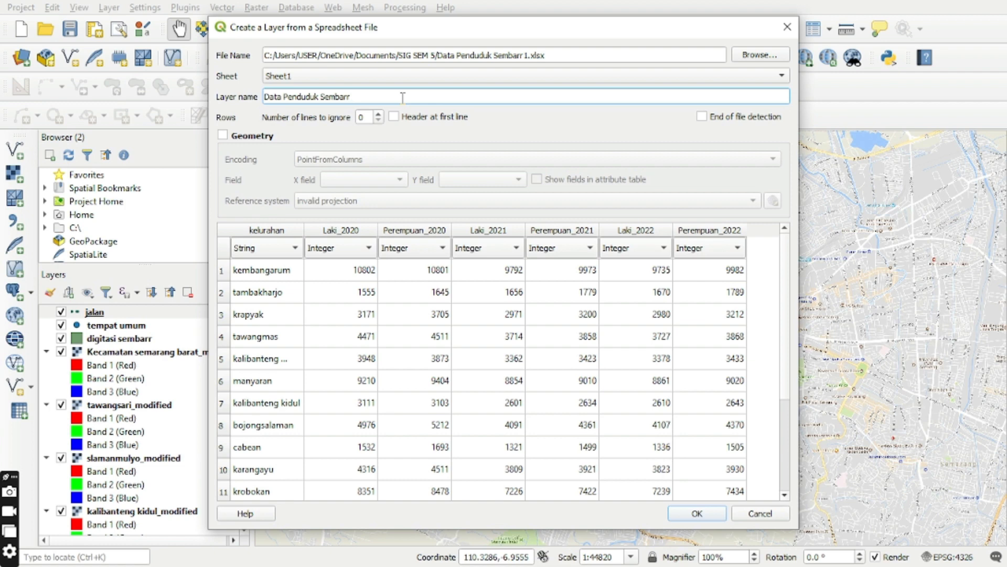
{"action": "left_click", "coordinate": [286, 249]}
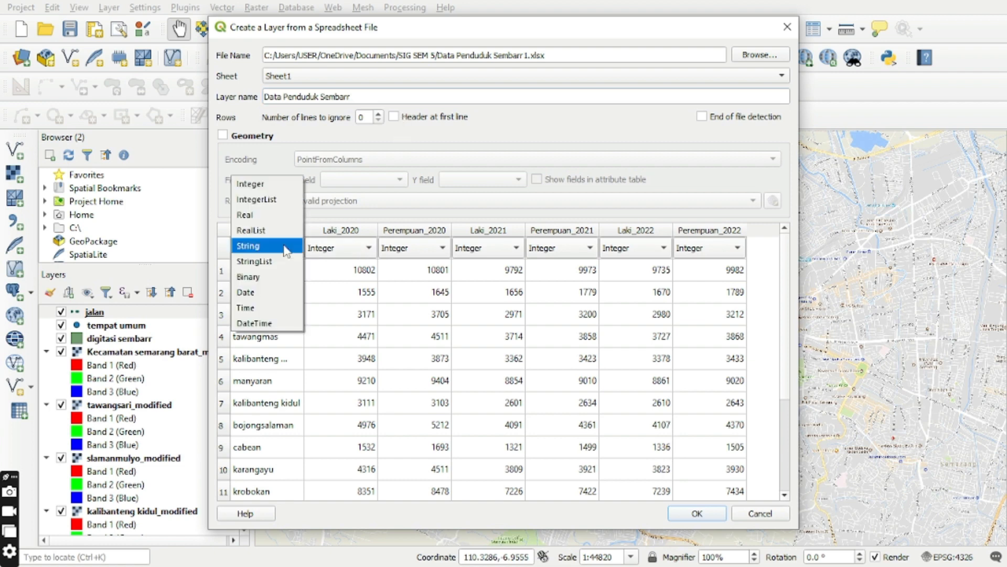
{"action": "left_click", "coordinate": [286, 251]}
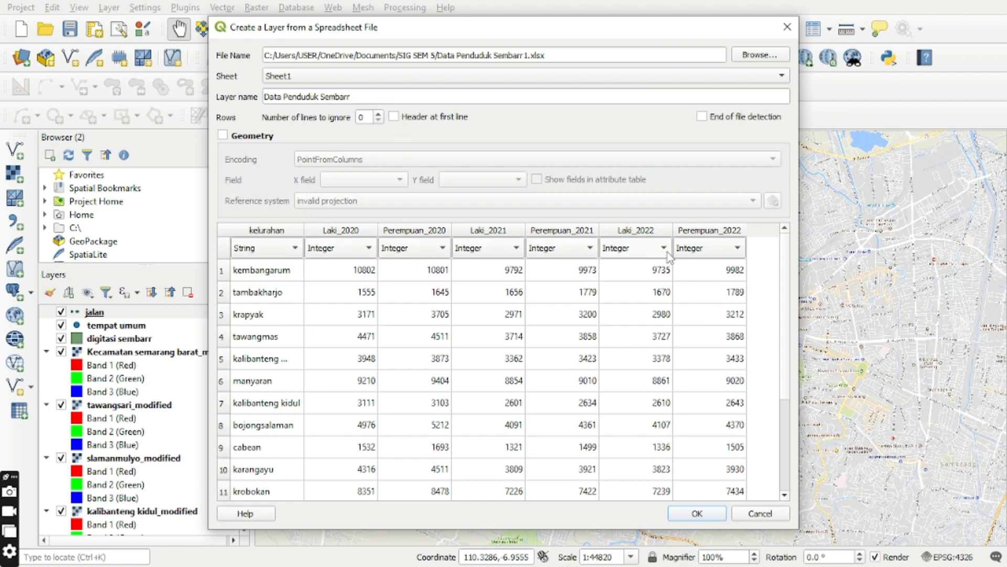
{"action": "left_click", "coordinate": [696, 514]}
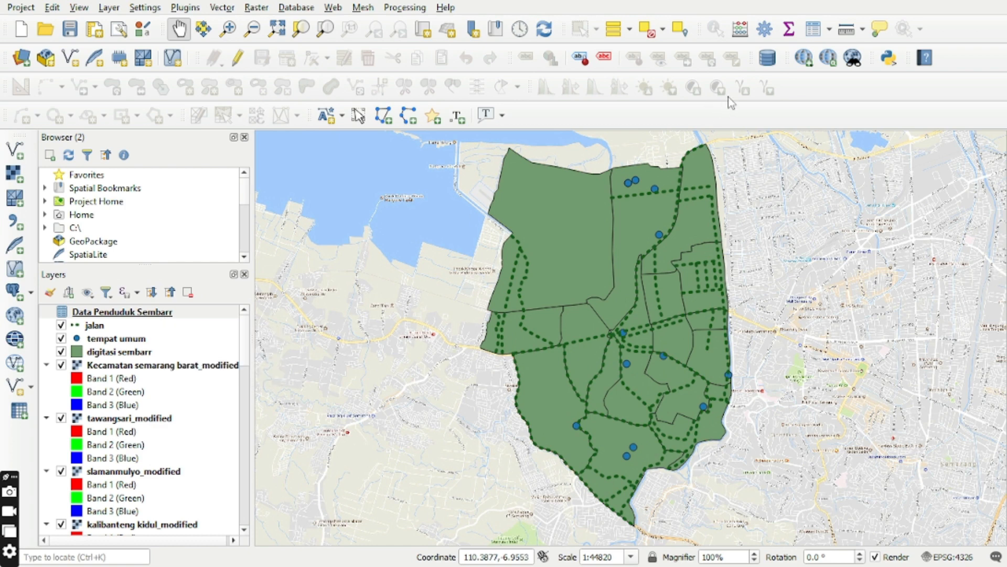
{"action": "left_click", "coordinate": [816, 30]}
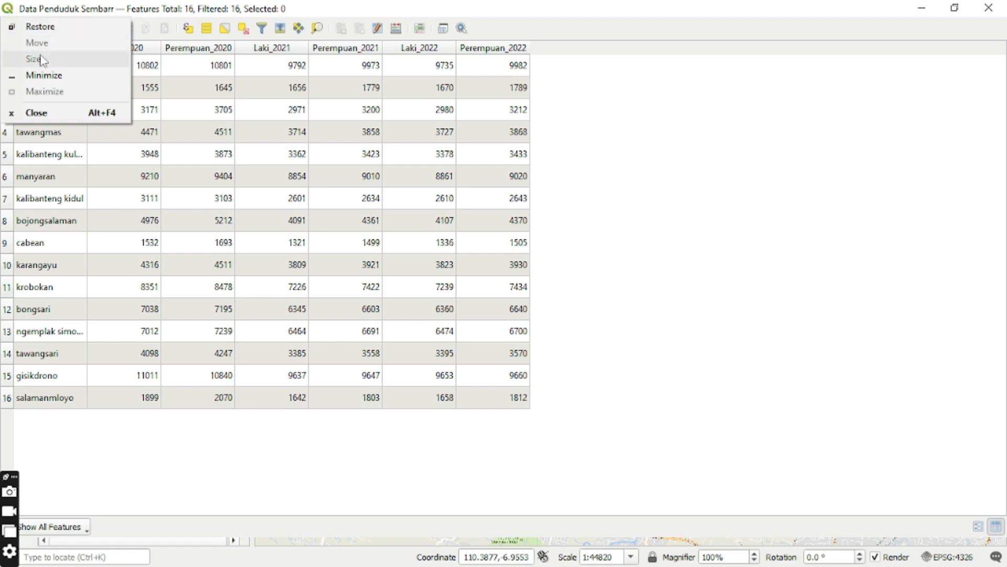
{"action": "left_click", "coordinate": [52, 75]}
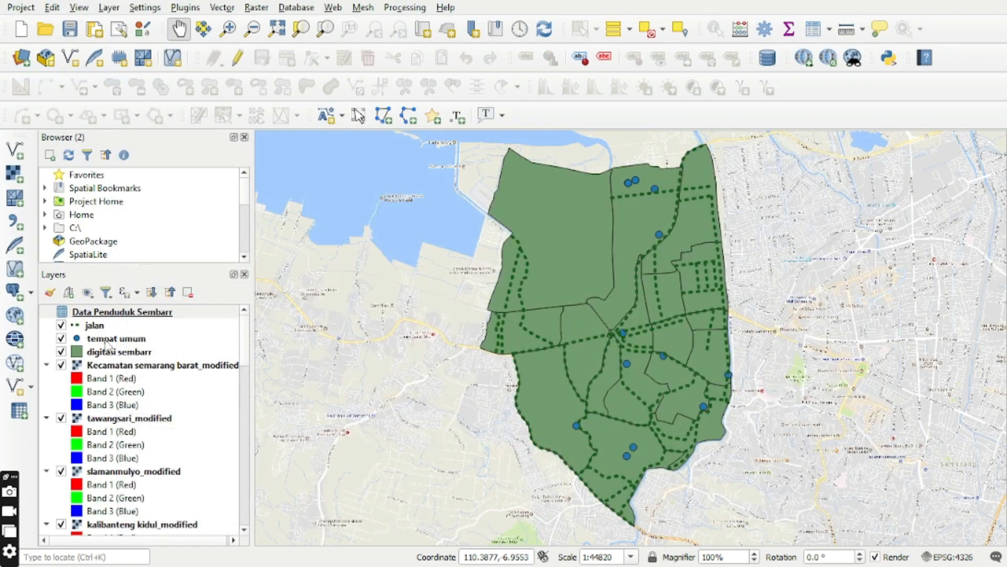
Set up a vector join on digitasi sembarr to Data Penduduk Sembarr, using kelurahan as both join field and target field.
{"action": "left_click", "coordinate": [115, 354]}
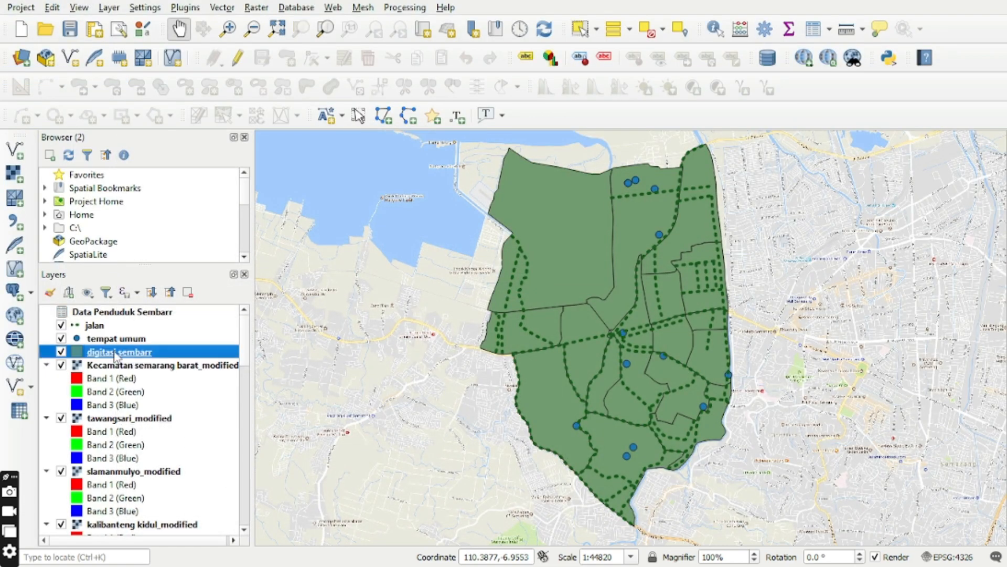
{"action": "right_click", "coordinate": [115, 354]}
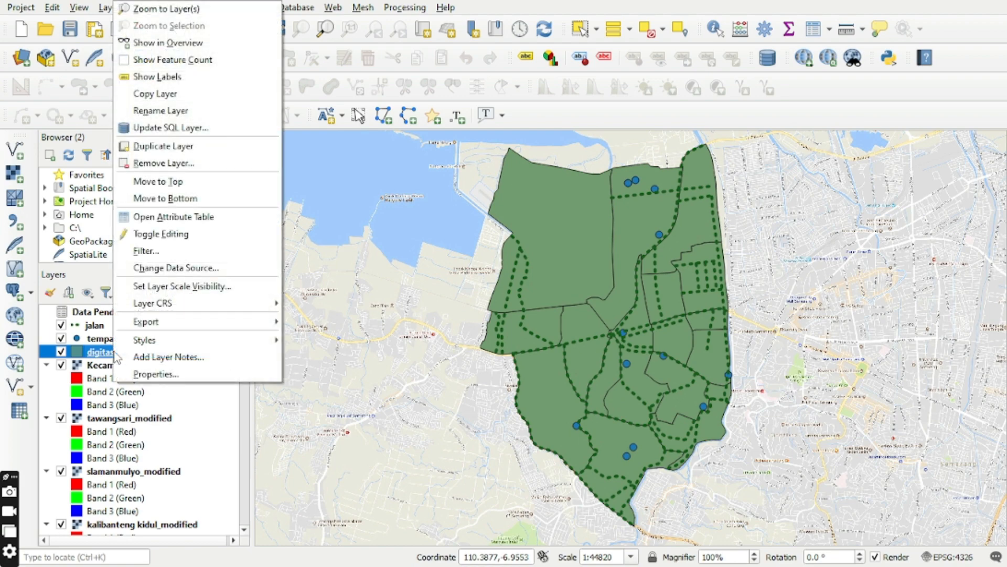
{"action": "left_click", "coordinate": [154, 374]}
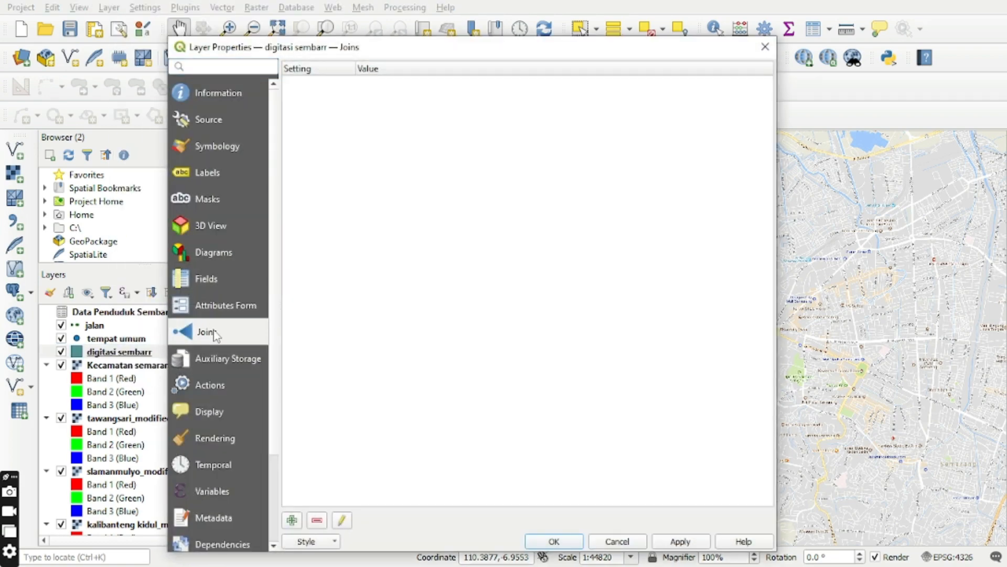
{"action": "left_click", "coordinate": [293, 520]}
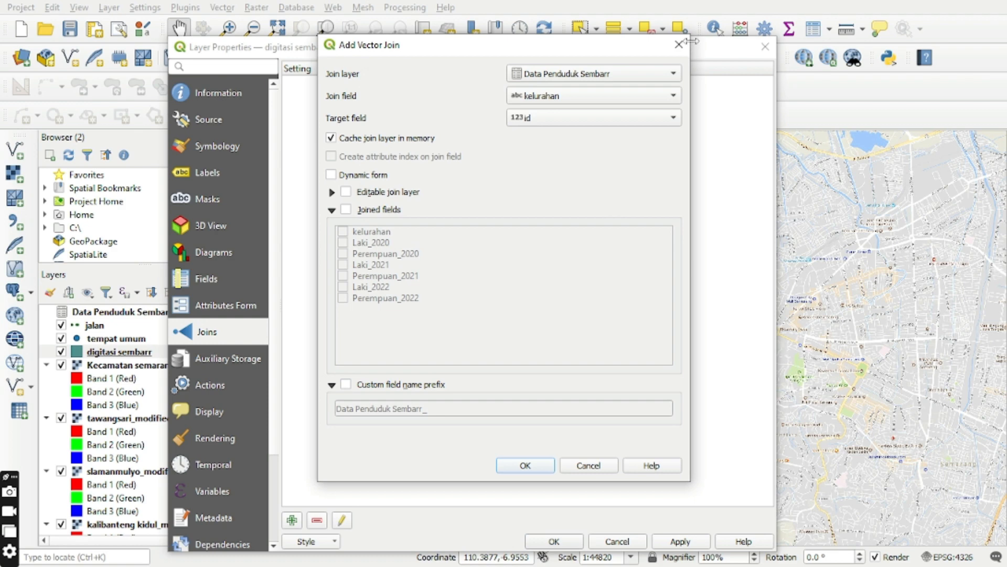
{"action": "left_click", "coordinate": [675, 75]}
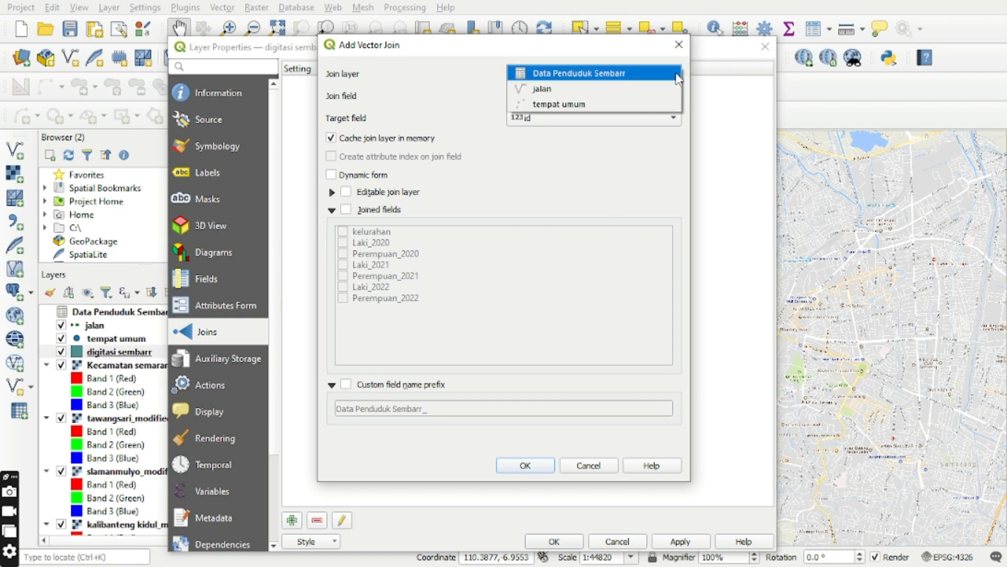
{"action": "left_click", "coordinate": [675, 76]}
{"action": "left_click", "coordinate": [674, 98]}
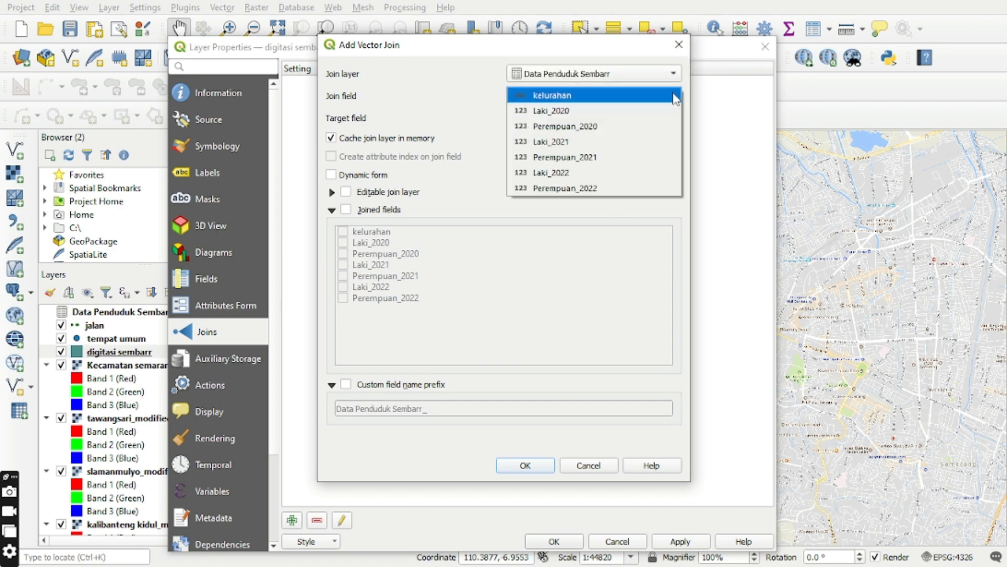
{"action": "left_click", "coordinate": [664, 95]}
{"action": "left_click", "coordinate": [660, 117]}
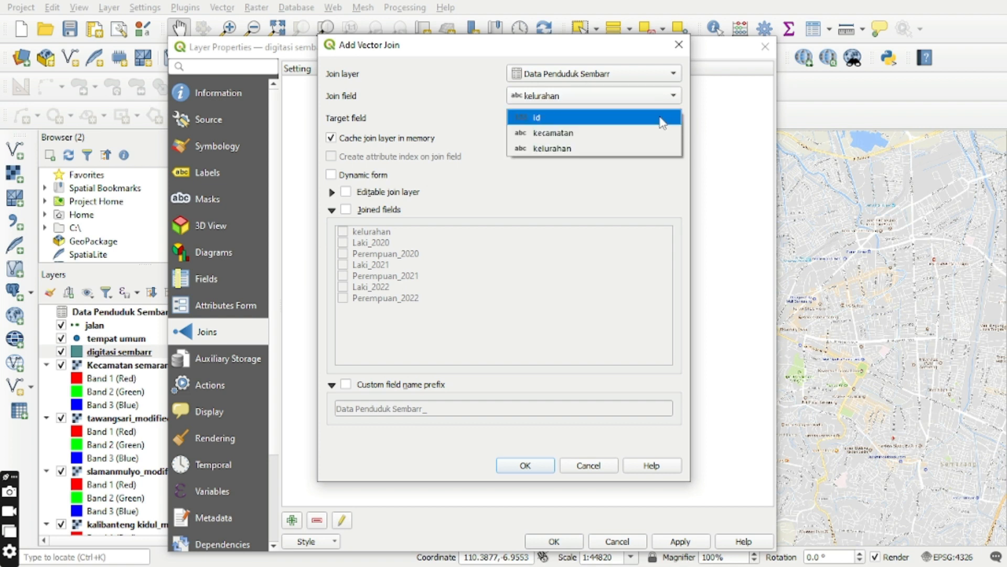
{"action": "left_click", "coordinate": [653, 149]}
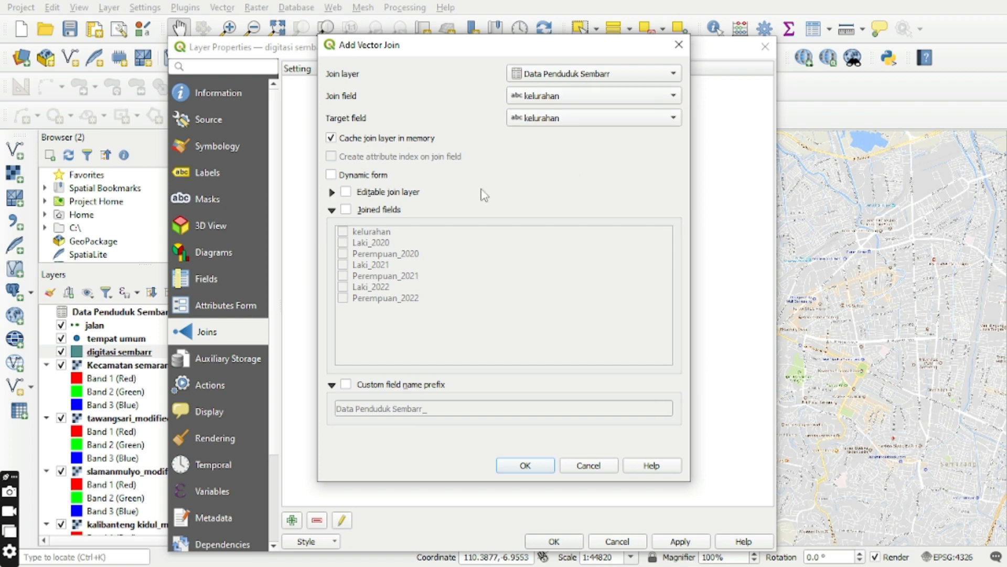
Limit the joined fields to the Laki and Perempuan fields for 2020, 2021 and 2022, leaving out kelurahan.
{"action": "left_click", "coordinate": [346, 209]}
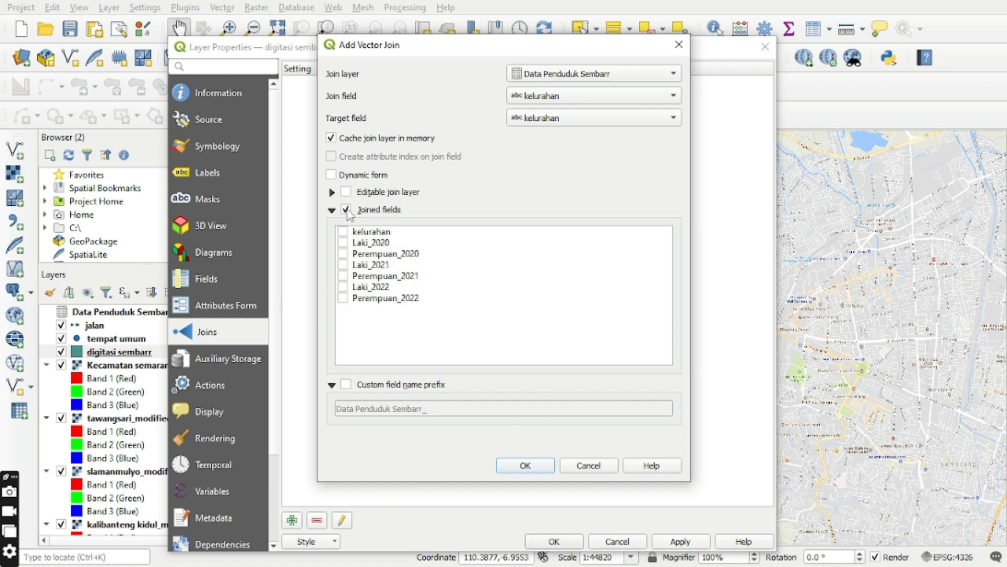
{"action": "left_click", "coordinate": [343, 243]}
{"action": "left_click", "coordinate": [343, 254]}
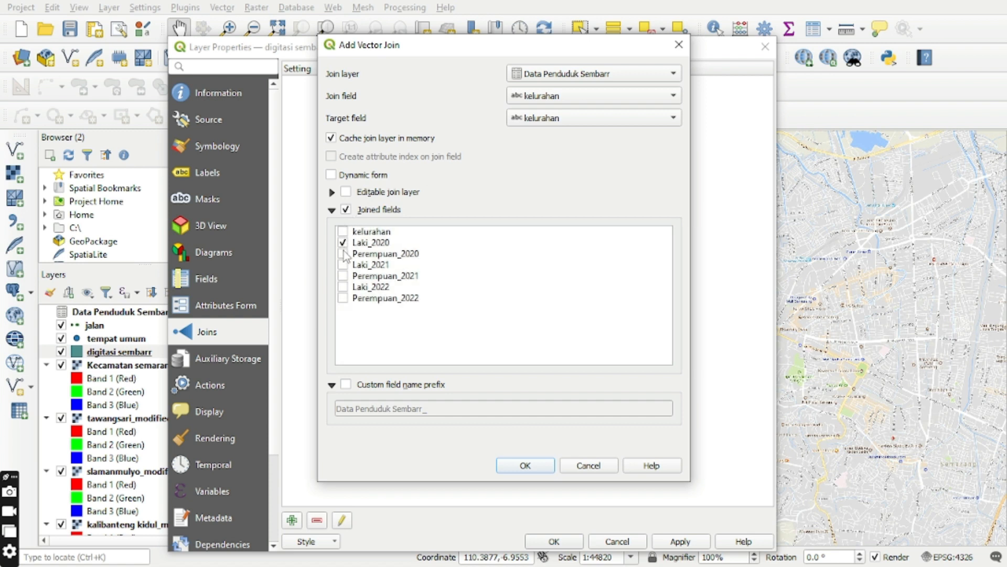
{"action": "left_click", "coordinate": [344, 288]}
Set the join's custom field name prefix to Jumlah_ and apply the join to the digitasi sembarr layer.
{"action": "left_click", "coordinate": [346, 385]}
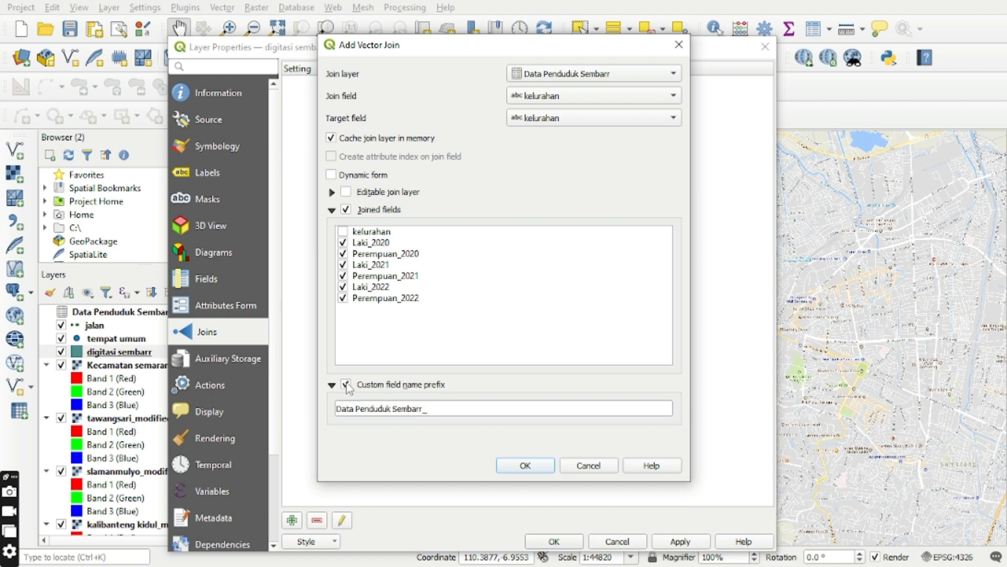
{"action": "left_click", "coordinate": [424, 408]}
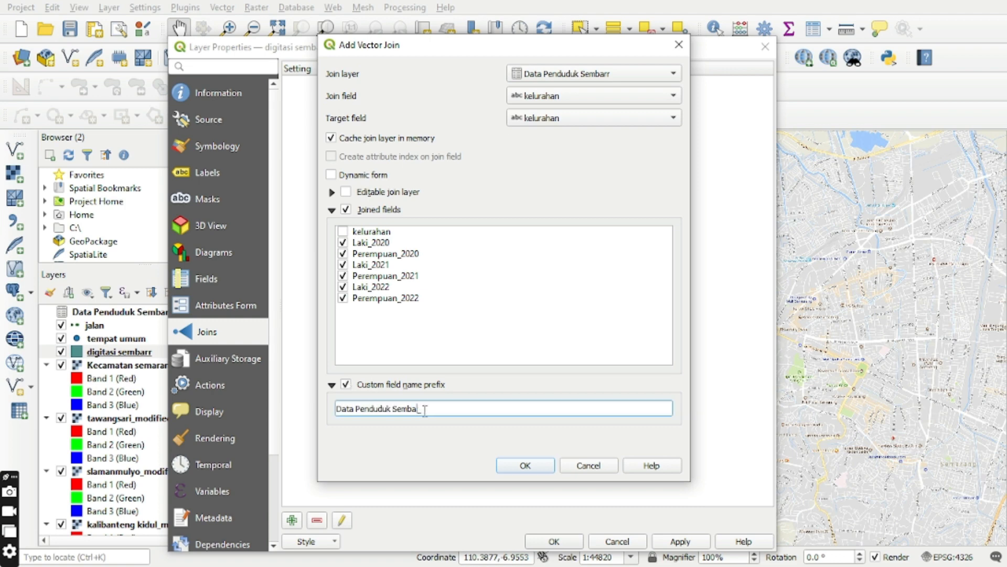
{"action": "key", "text": "BackSpace"}
{"action": "key", "text": "BackSpace"}
{"action": "key", "text": "BackSpace"}
{"action": "key", "text": "BackSpace"}
{"action": "key", "text": "BackSpace"}
{"action": "key", "text": "BackSpace"}
{"action": "key", "text": "BackSpace"}
{"action": "key", "text": "BackSpace"}
{"action": "key", "text": "BackSpace"}
{"action": "key", "text": "BackSpace"}
{"action": "key", "text": "BackSpace"}
{"action": "key", "text": "BackSpace"}
{"action": "key", "text": "BackSpace"}
{"action": "key", "text": "BackSpace"}
{"action": "key", "text": "BackSpace"}
{"action": "key", "text": "BackSpace"}
{"action": "key", "text": "BackSpace"}
{"action": "key", "text": "BackSpace"}
{"action": "key", "text": "BackSpace"}
{"action": "key", "text": "BackSpace"}
{"action": "key", "text": "Caps_Lock"}
{"action": "type", "text": "J"}
{"action": "key", "text": "Caps_Lock"}
{"action": "type", "text": "u"}
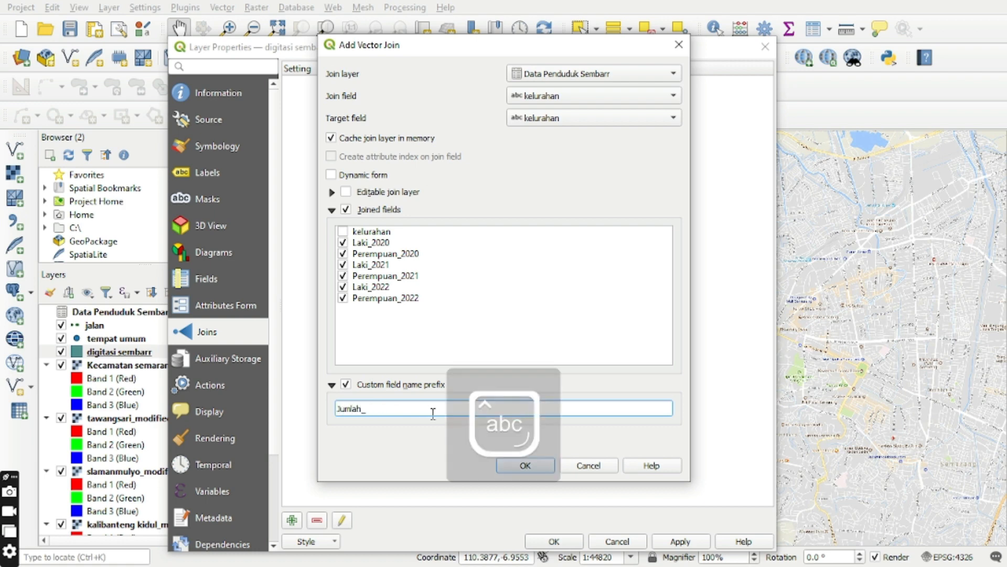
{"action": "type", "text": "mlah_"}
{"action": "left_click", "coordinate": [522, 465]}
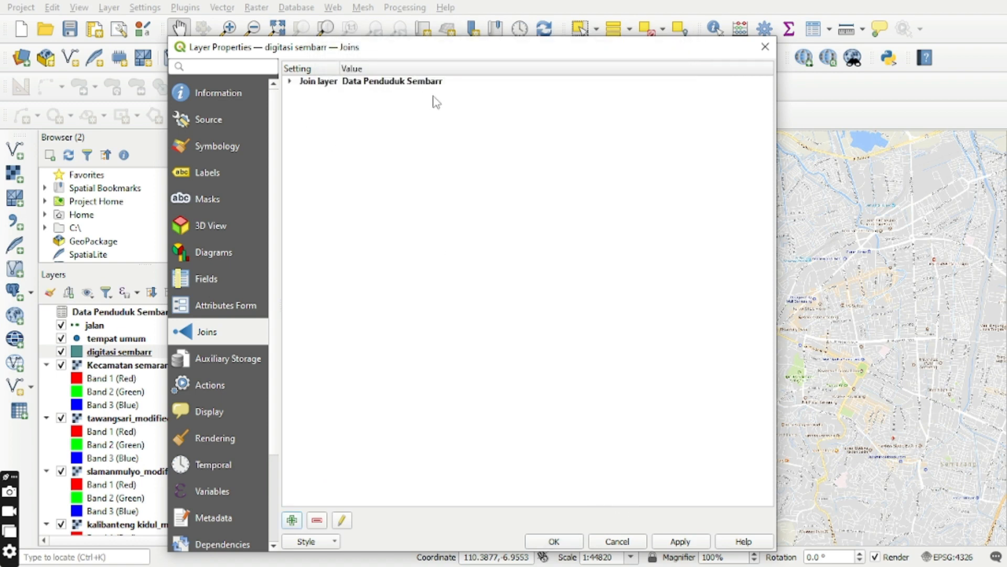
{"action": "left_click", "coordinate": [680, 541]}
{"action": "left_click", "coordinate": [571, 541]}
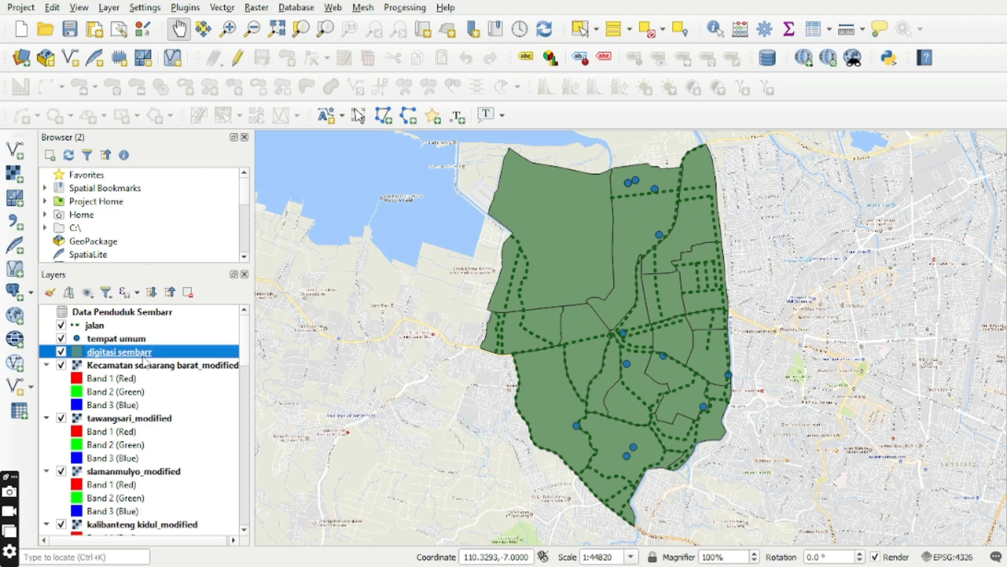
View the digitasi sembarr attribute table and widen the joined Jumlah_ columns for 2020 to 2022 so their full names are readable.
{"action": "left_click", "coordinate": [813, 32]}
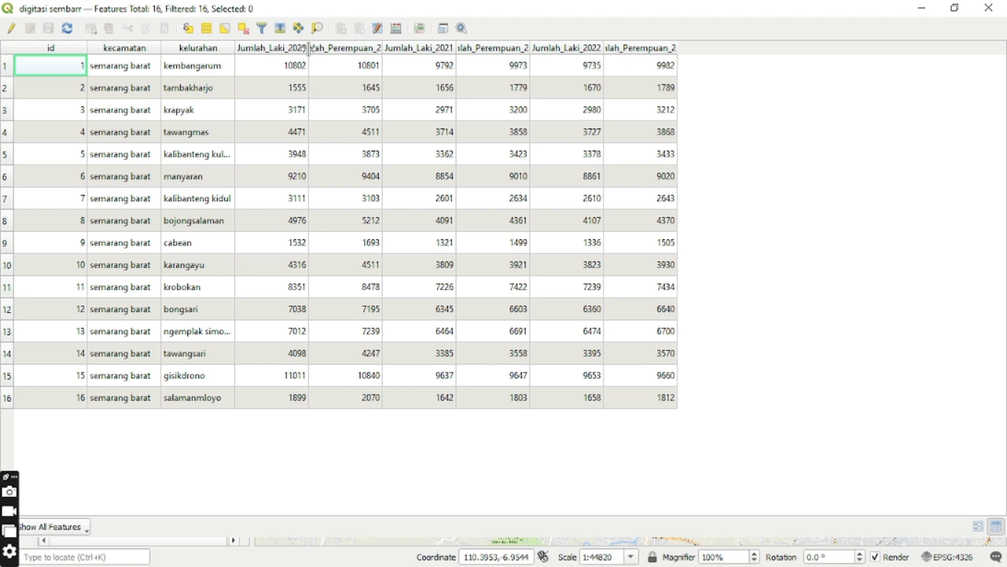
{"action": "left_click_drag", "start_coordinate": [309, 49], "coordinate": [340, 49]}
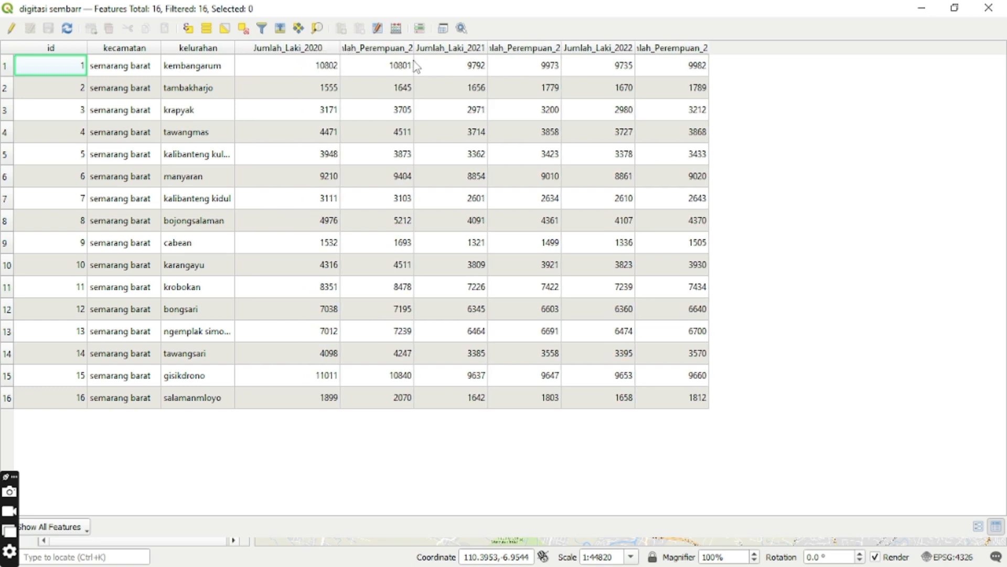
{"action": "left_click_drag", "start_coordinate": [415, 50], "coordinate": [449, 50]}
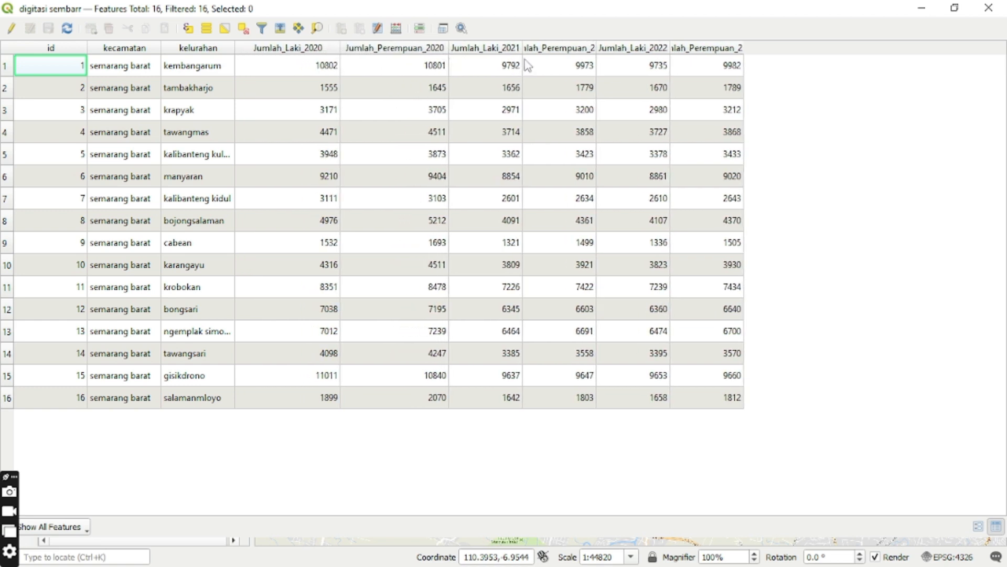
{"action": "left_click_drag", "start_coordinate": [521, 51], "coordinate": [564, 51]}
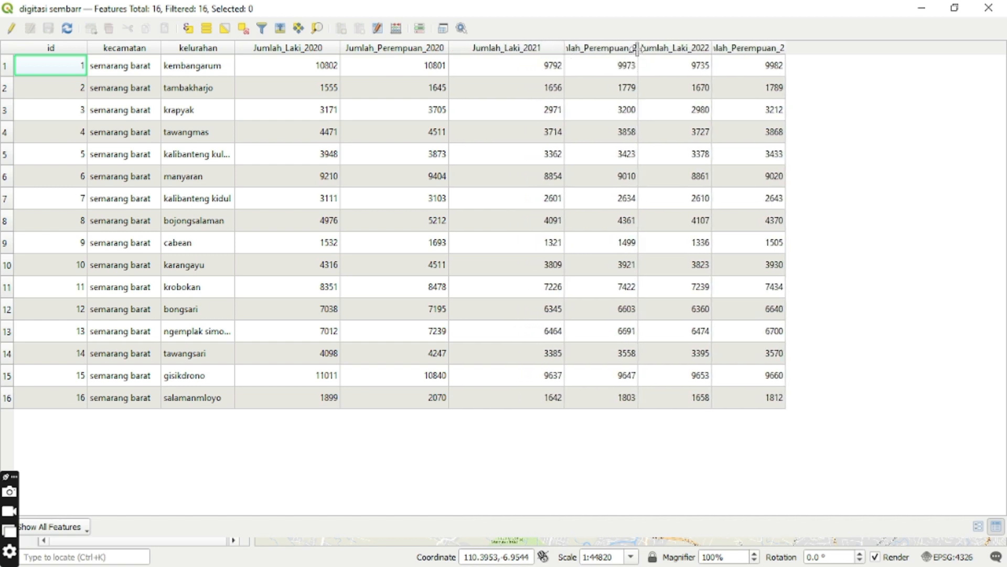
{"action": "left_click_drag", "start_coordinate": [637, 49], "coordinate": [683, 51]}
{"action": "left_click_drag", "start_coordinate": [757, 48], "coordinate": [776, 50]}
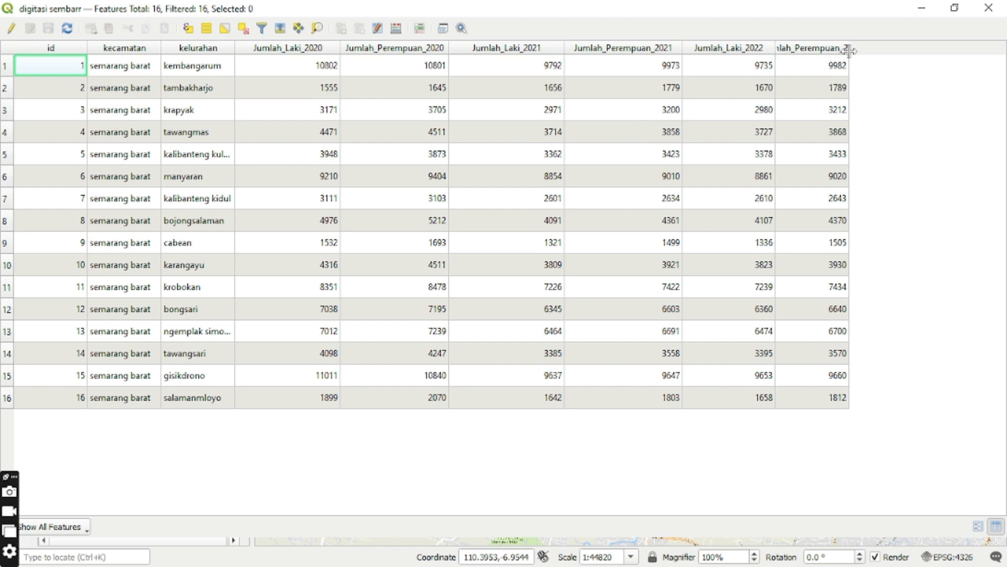
{"action": "left_click_drag", "start_coordinate": [849, 51], "coordinate": [890, 52]}
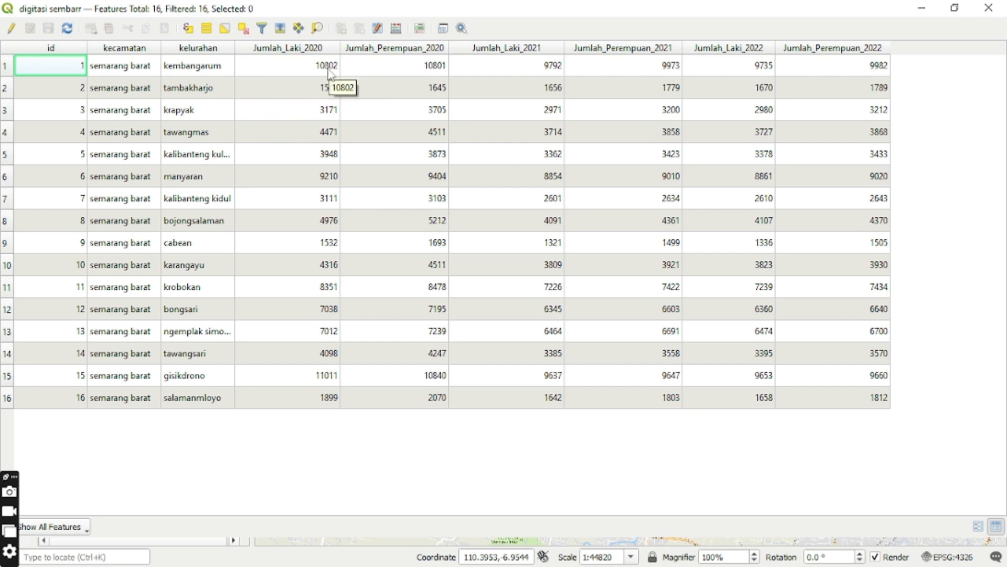
Enable editing and set up a new calculated field named total2020 with type Whole number (integer 64 bit).
{"action": "left_click", "coordinate": [16, 31]}
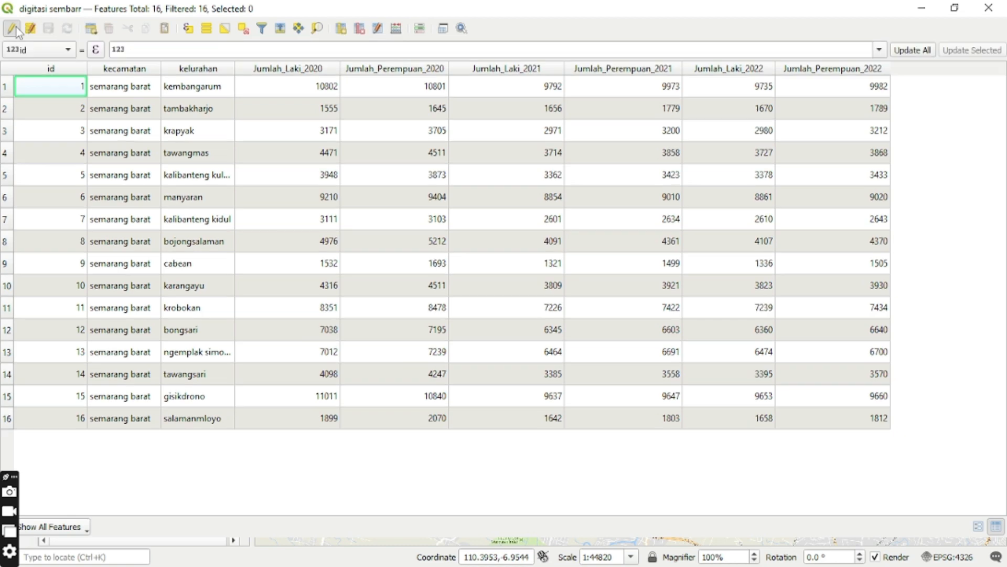
{"action": "left_click", "coordinate": [396, 28]}
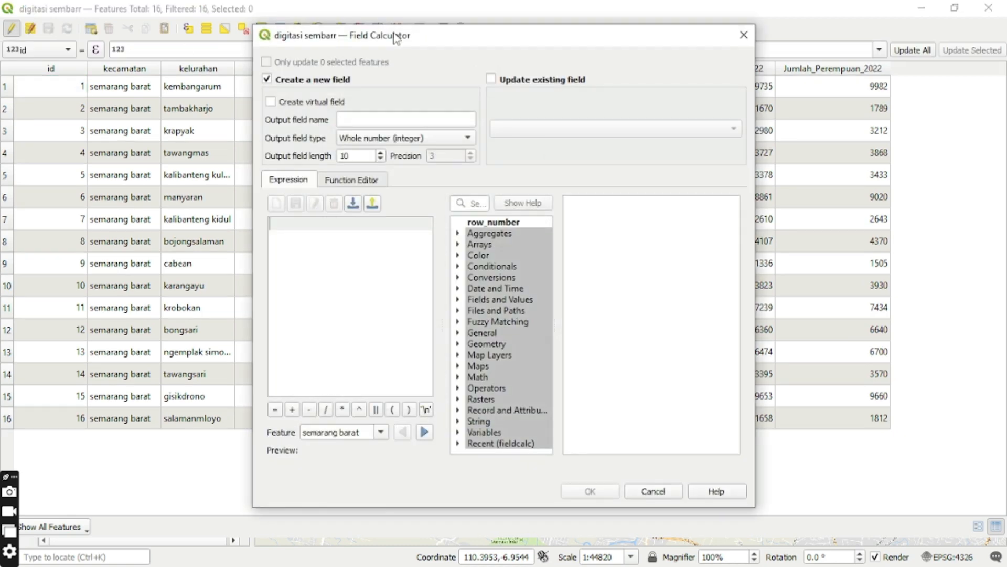
{"action": "left_click", "coordinate": [378, 118]}
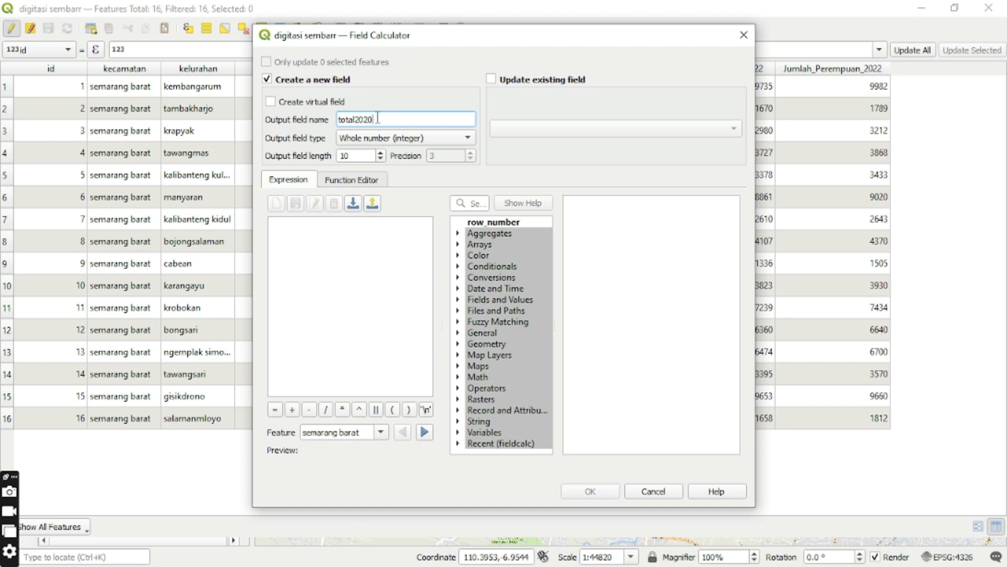
{"action": "left_click", "coordinate": [400, 138]}
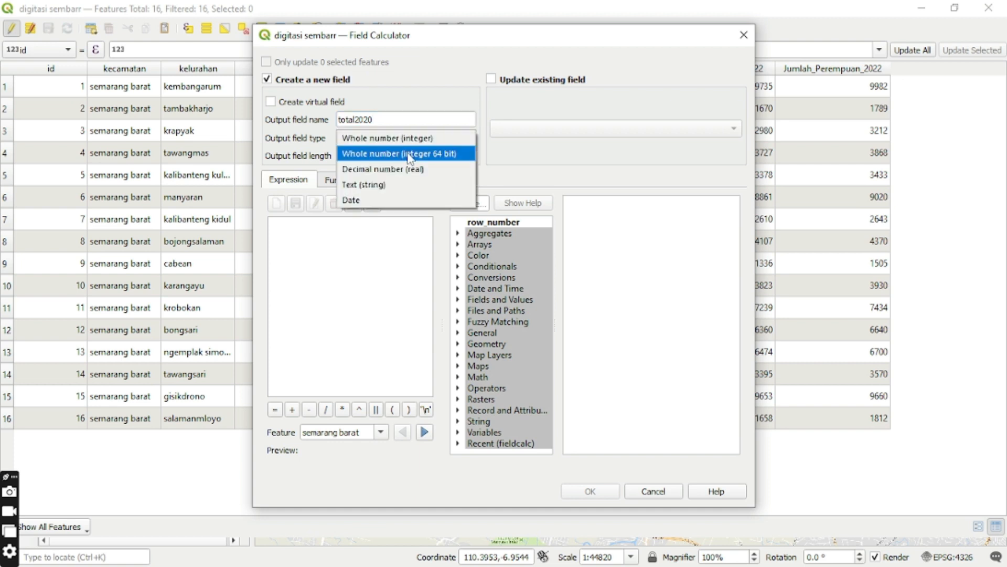
{"action": "left_click", "coordinate": [409, 155]}
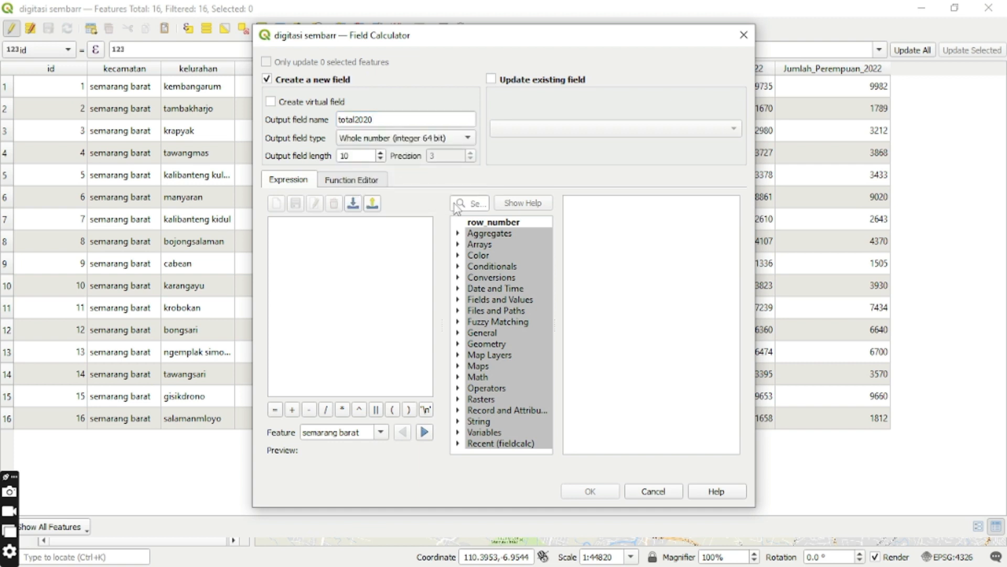
Calculate total2020 with the expression "Jumlah_Laki_2020" + "Jumlah_Perempuan_2020".
{"action": "double_click", "coordinate": [507, 301]}
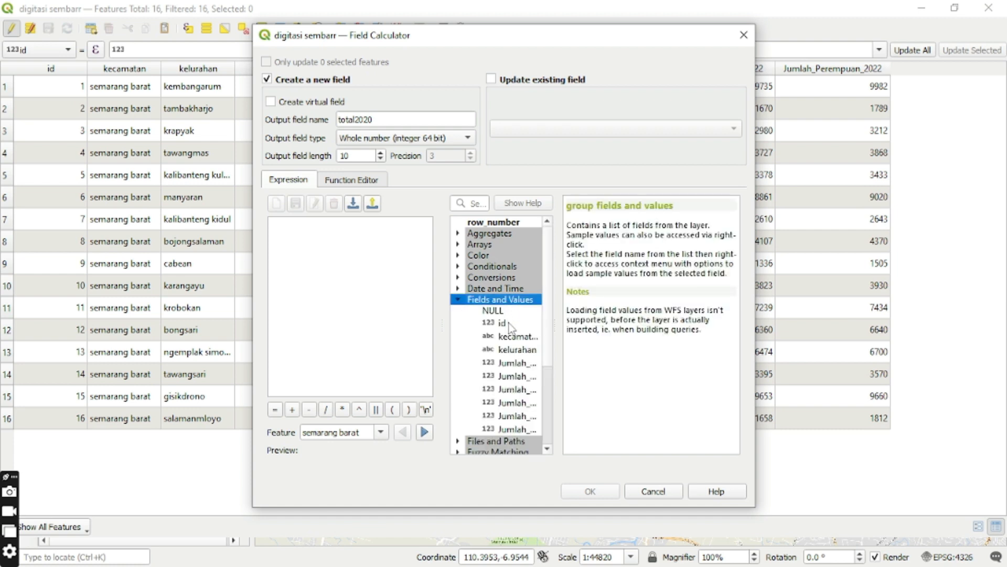
{"action": "left_click", "coordinate": [517, 363]}
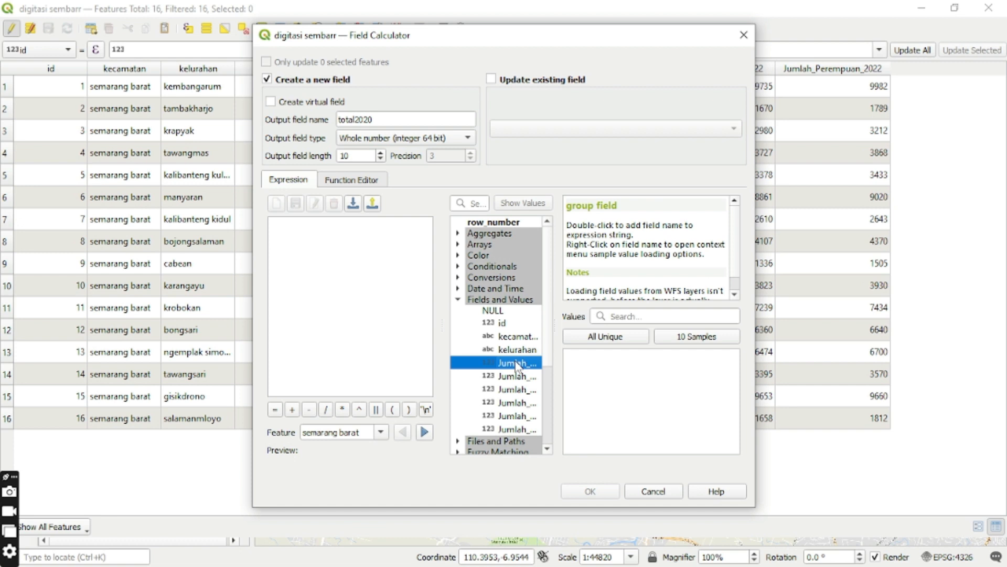
{"action": "double_click", "coordinate": [516, 363]}
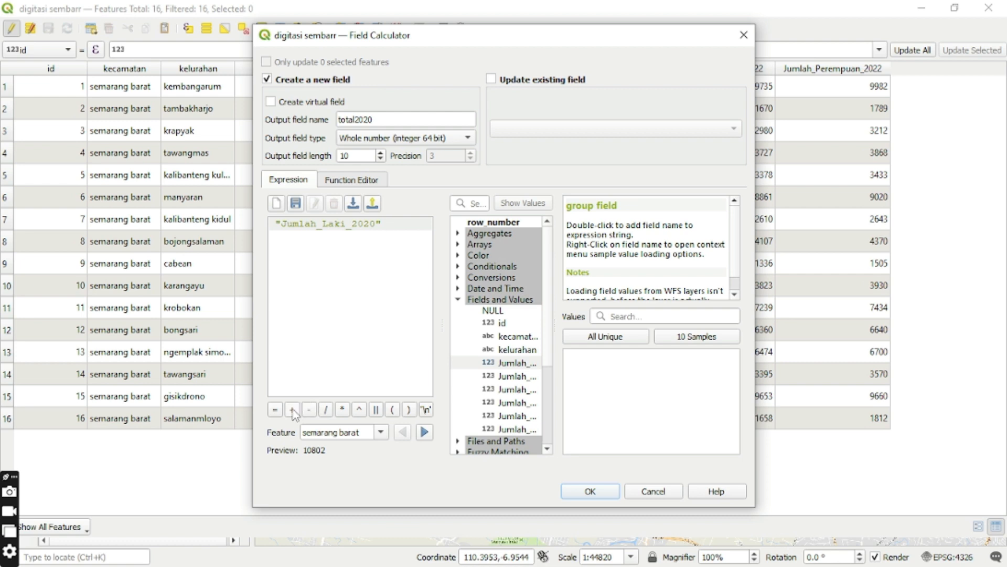
{"action": "left_click", "coordinate": [292, 410]}
{"action": "left_click", "coordinate": [532, 378]}
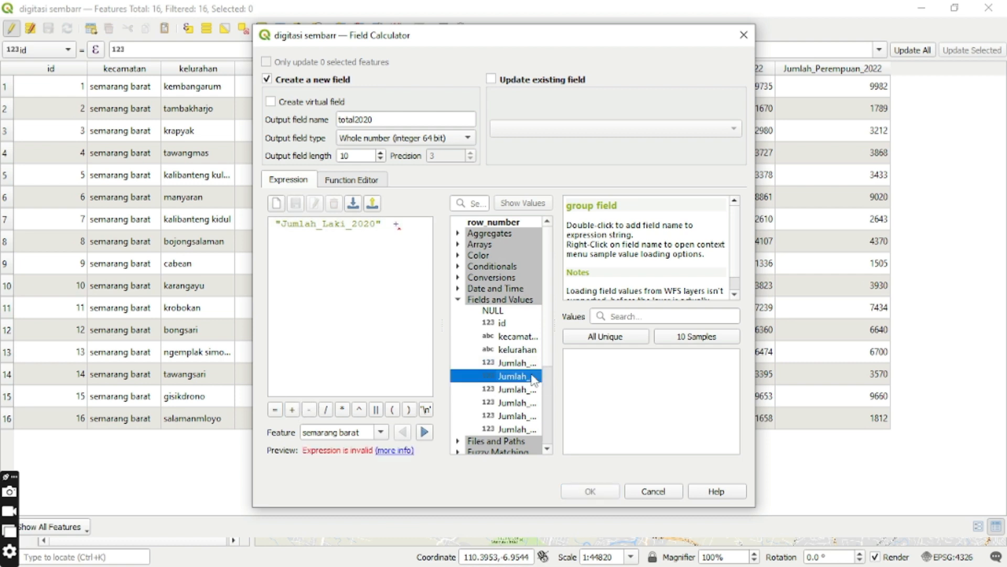
{"action": "double_click", "coordinate": [533, 378]}
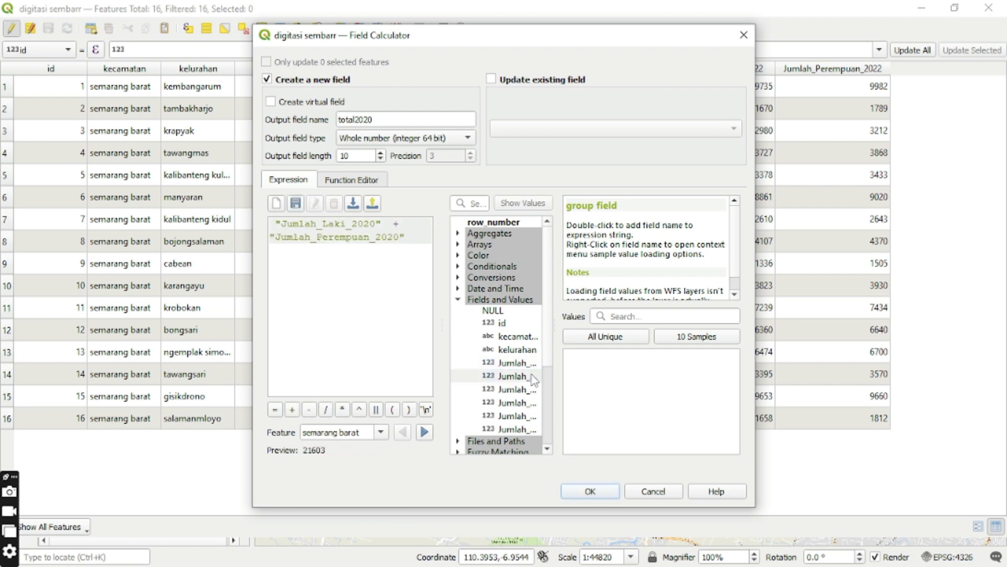
{"action": "left_click", "coordinate": [588, 492]}
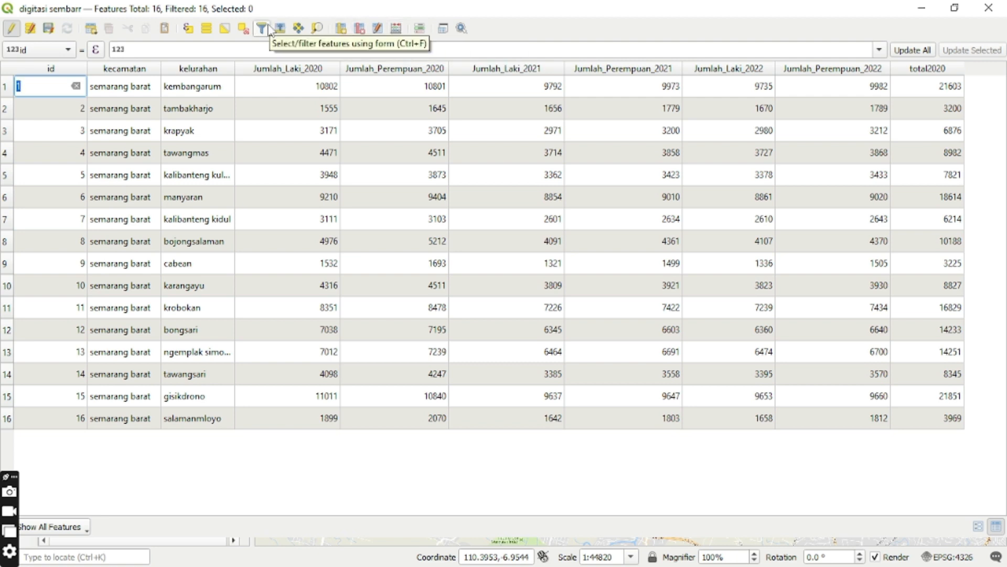
Export digitasi sembarr as the ESRI Shapefile join tabel sig in the SIG SEM 5 folder, and view the new layer's attribute table.
{"action": "left_click", "coordinate": [13, 11]}
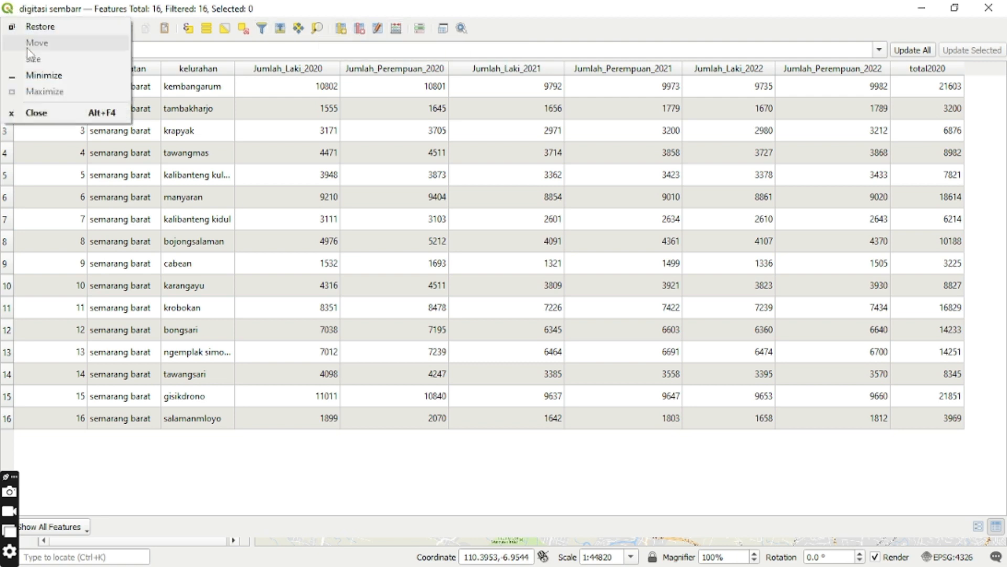
{"action": "left_click", "coordinate": [43, 76]}
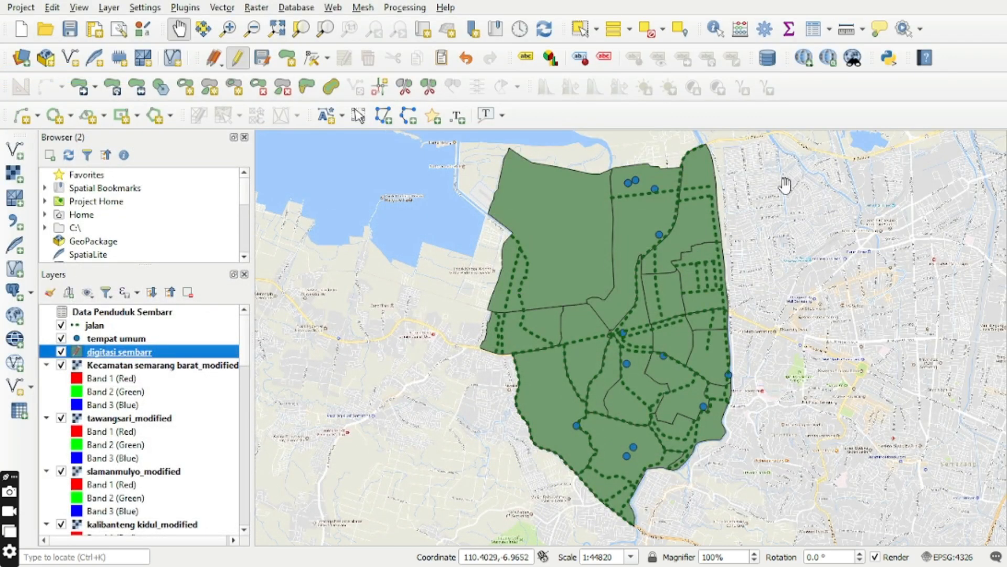
{"action": "right_click", "coordinate": [151, 355]}
{"action": "mouse_move", "coordinate": [205, 357]}
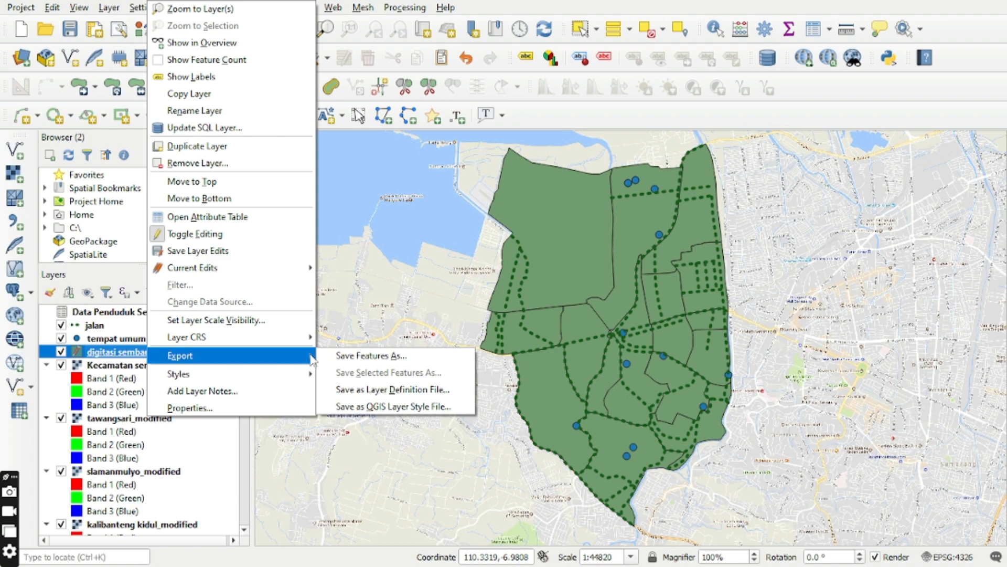
{"action": "left_click", "coordinate": [351, 361]}
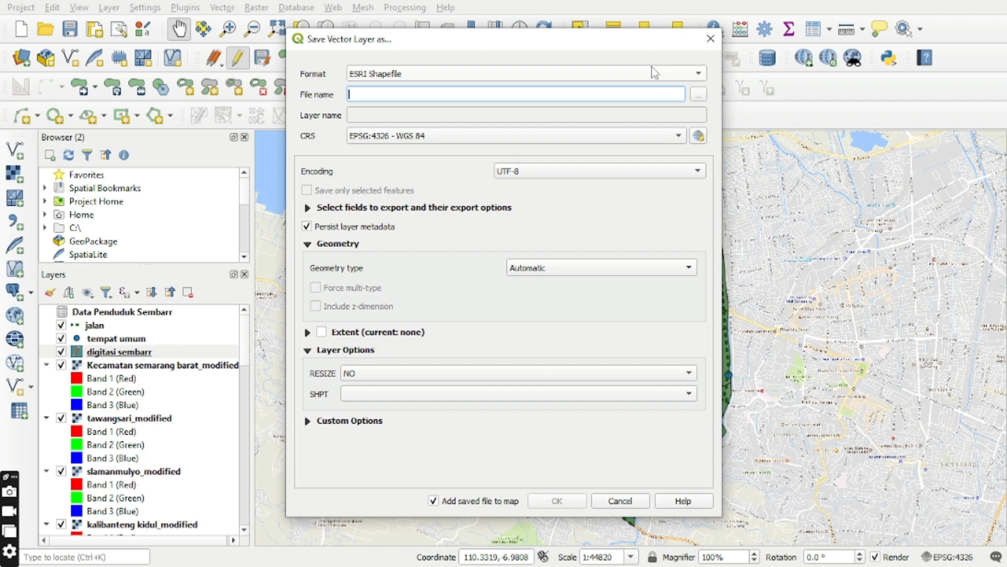
{"action": "left_click", "coordinate": [699, 95]}
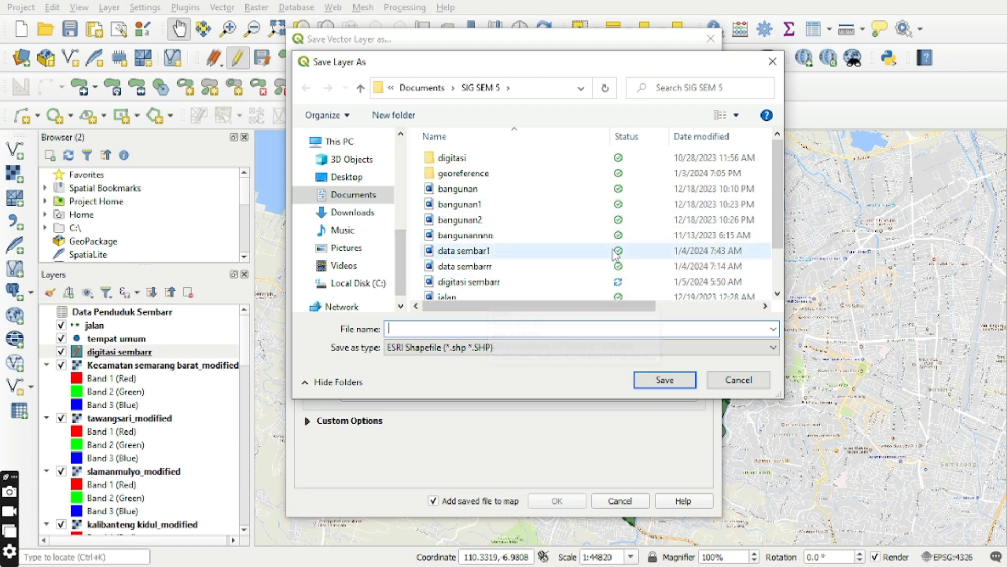
{"action": "left_click", "coordinate": [572, 324]}
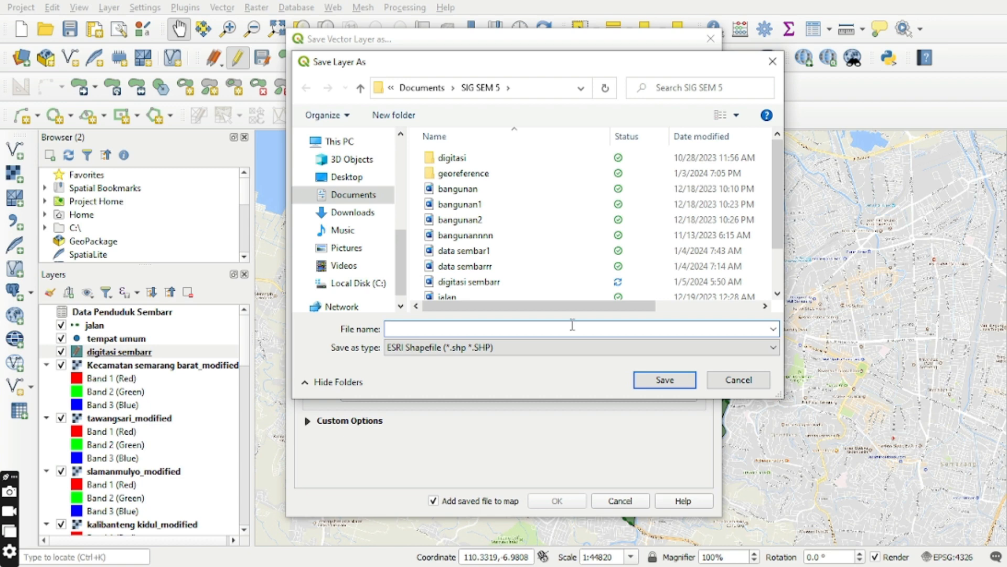
{"action": "type", "text": "jo"}
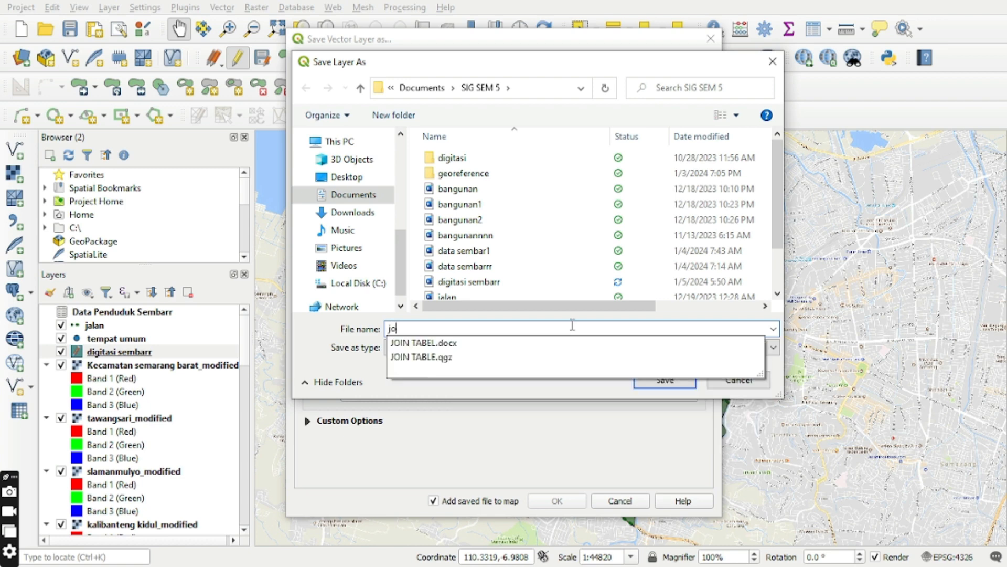
{"action": "type", "text": "in tabel"}
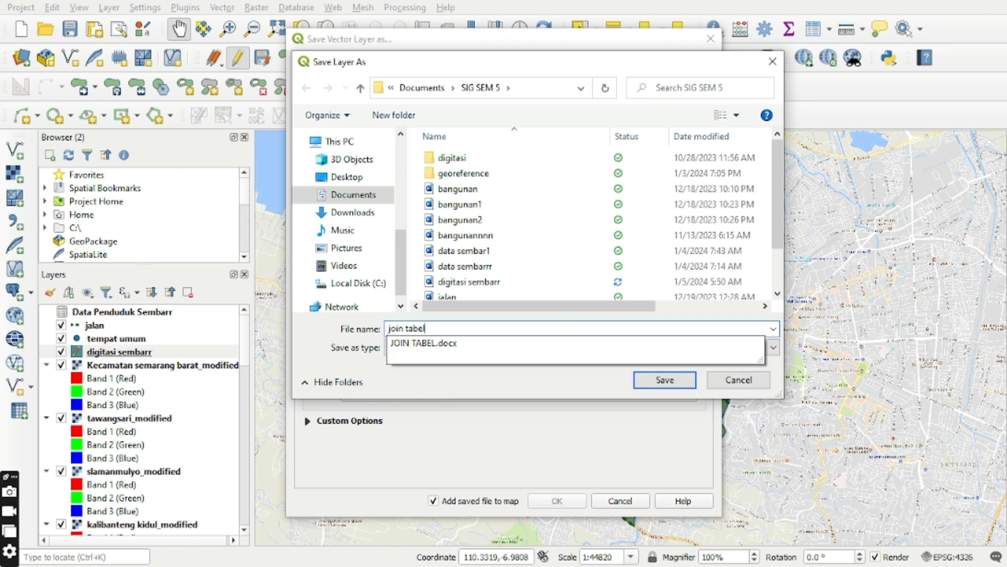
{"action": "type", "text": " sig"}
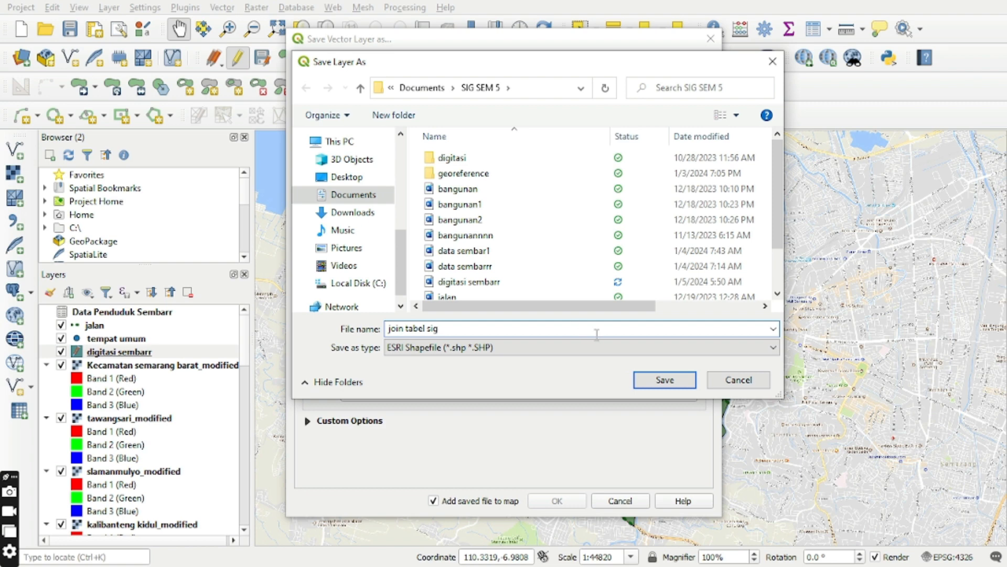
{"action": "left_click", "coordinate": [665, 381]}
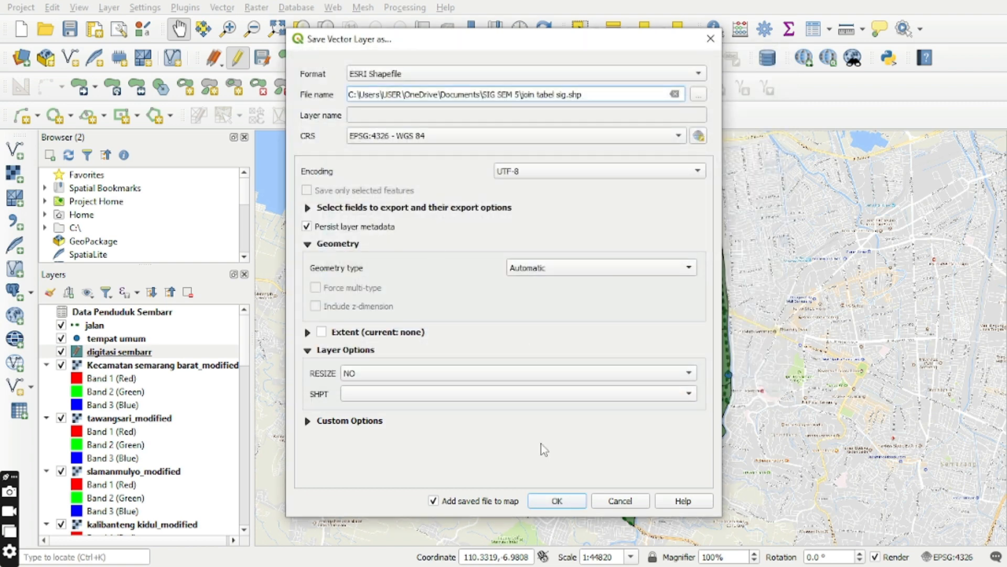
{"action": "left_click", "coordinate": [558, 502]}
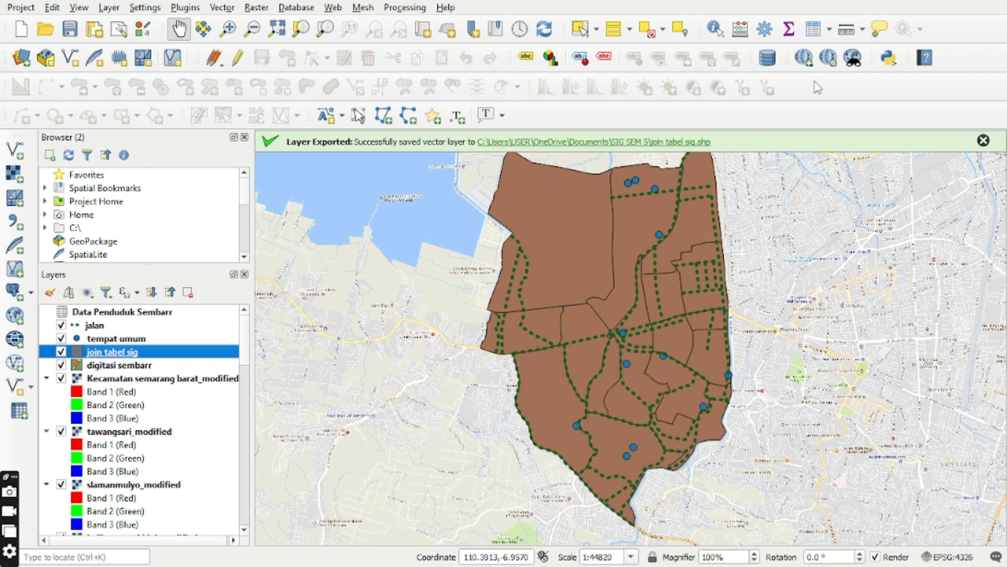
{"action": "left_click", "coordinate": [813, 31]}
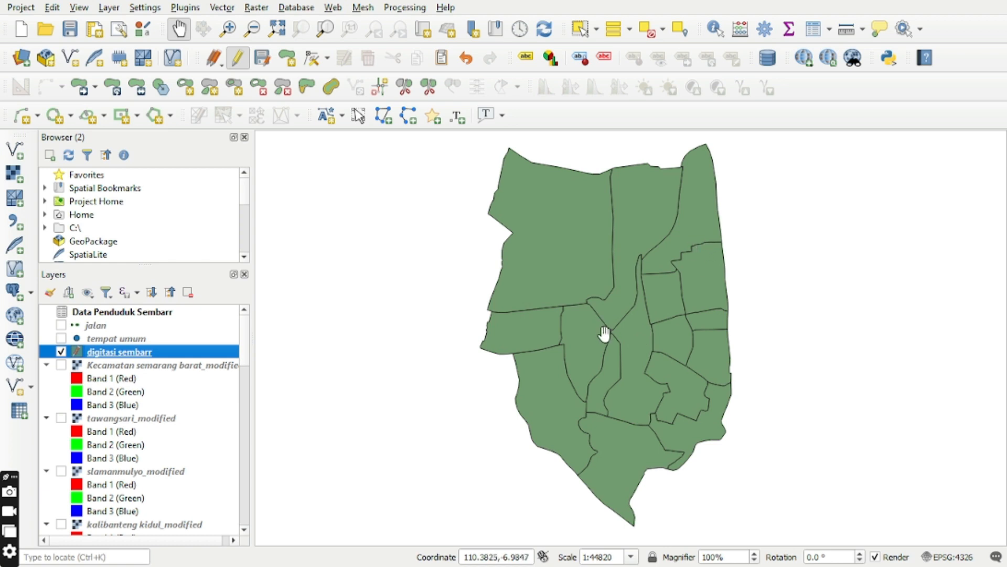
Style the digitasi sembarr layer with Categorized symbology on the kelurahan field, classify all values with random colors, and apply it.
{"action": "right_click", "coordinate": [139, 358]}
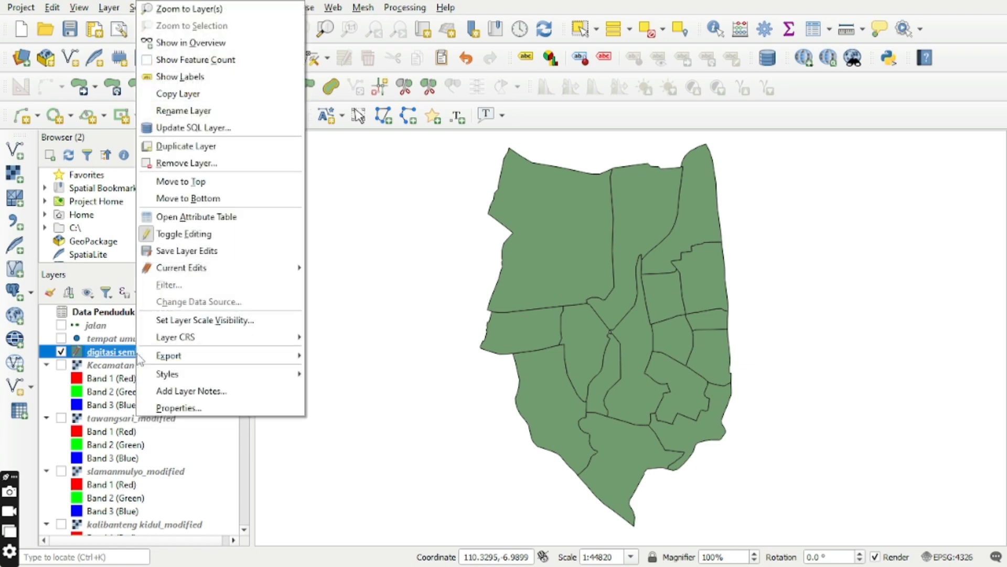
{"action": "left_click", "coordinate": [180, 407]}
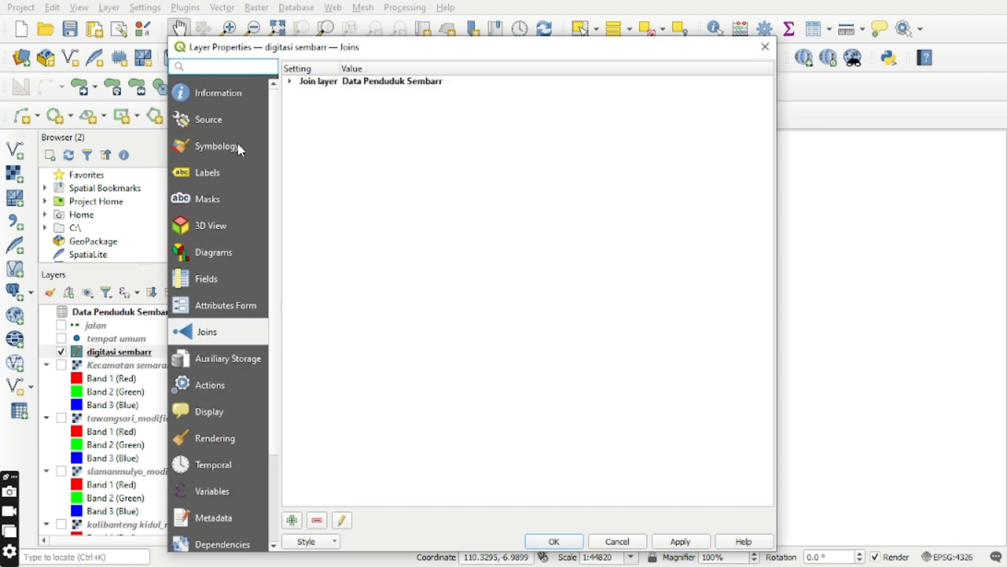
{"action": "left_click", "coordinate": [237, 148]}
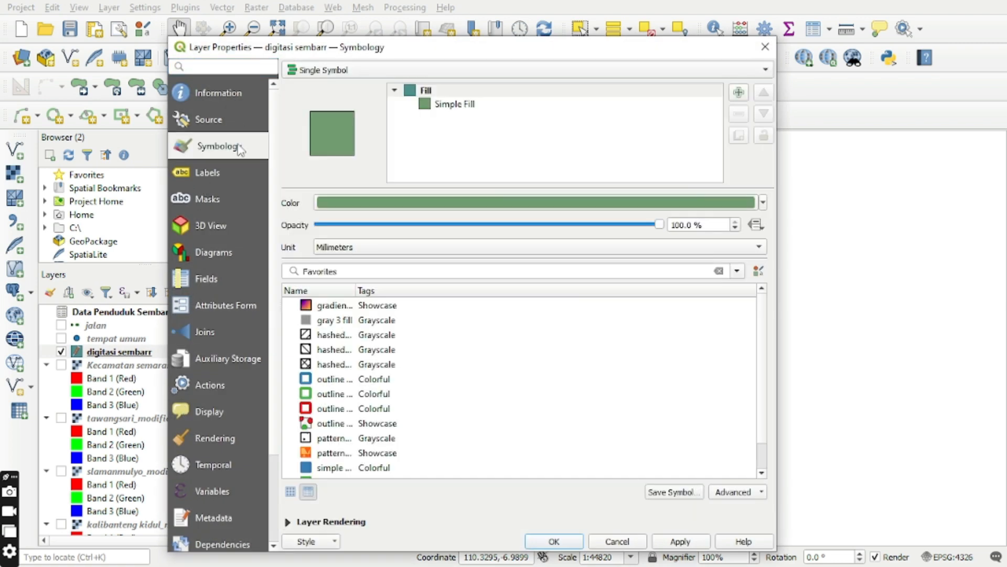
{"action": "left_click", "coordinate": [481, 73]}
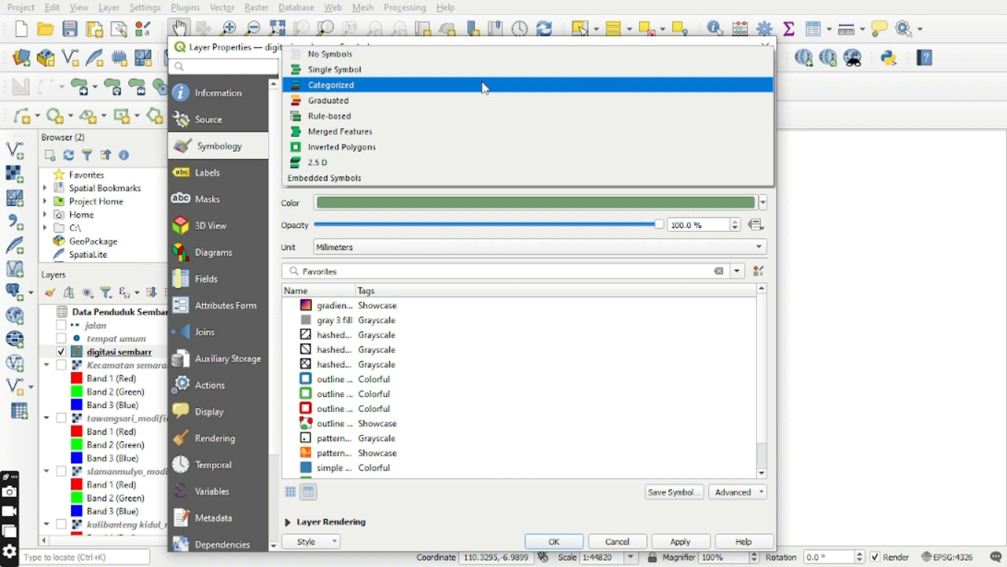
{"action": "left_click", "coordinate": [484, 88]}
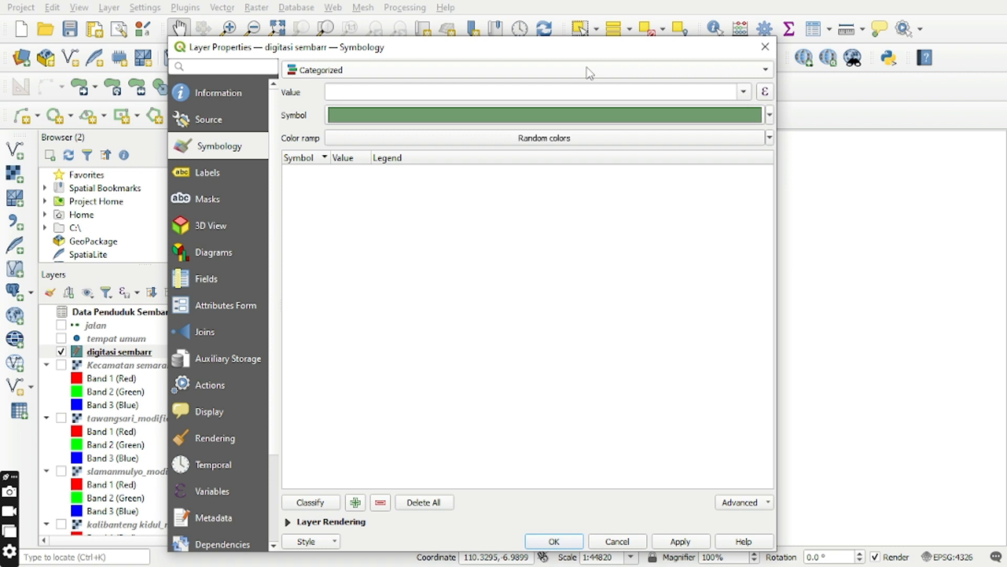
{"action": "left_click", "coordinate": [744, 93]}
{"action": "left_click", "coordinate": [495, 145]}
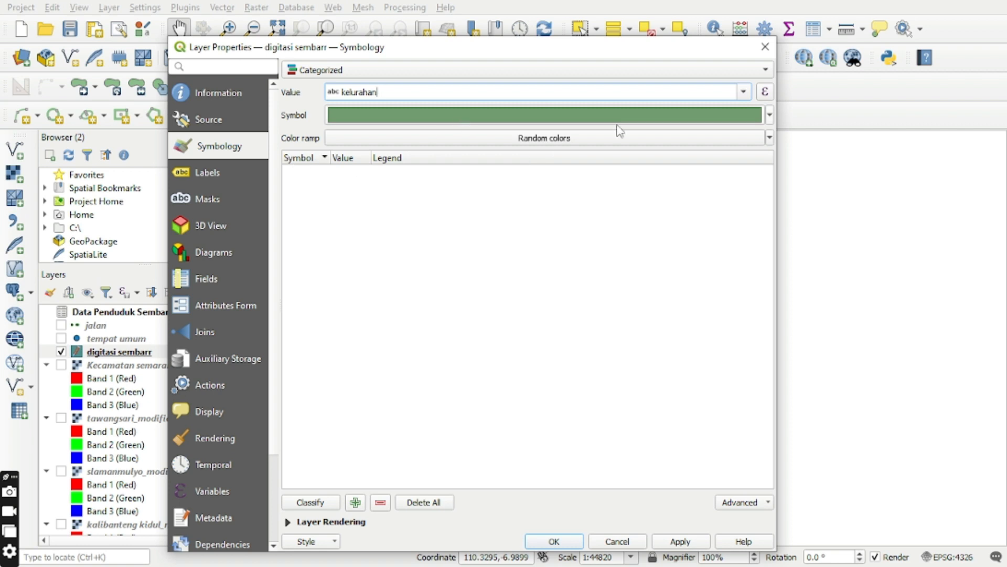
{"action": "left_click", "coordinate": [325, 505]}
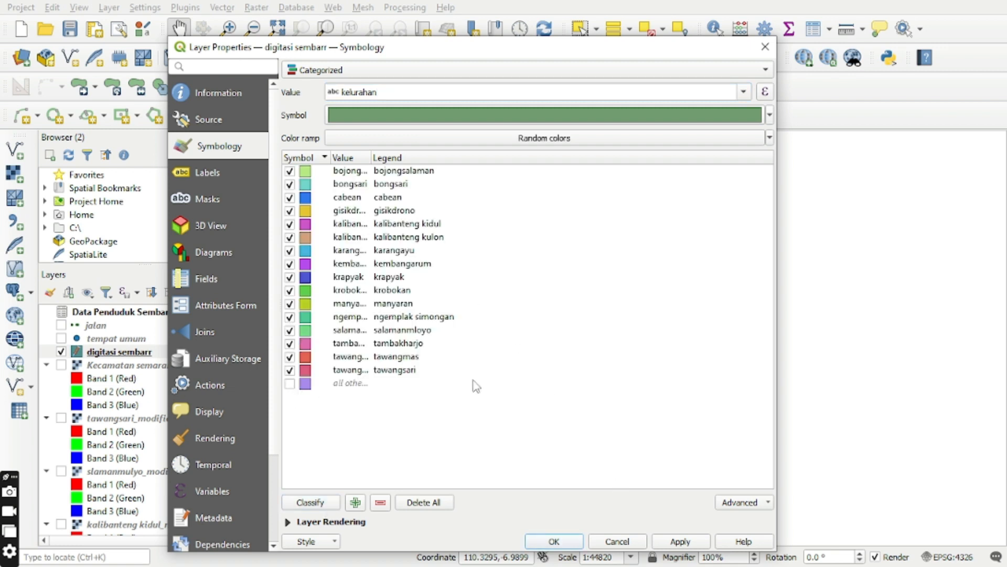
{"action": "left_click", "coordinate": [701, 545]}
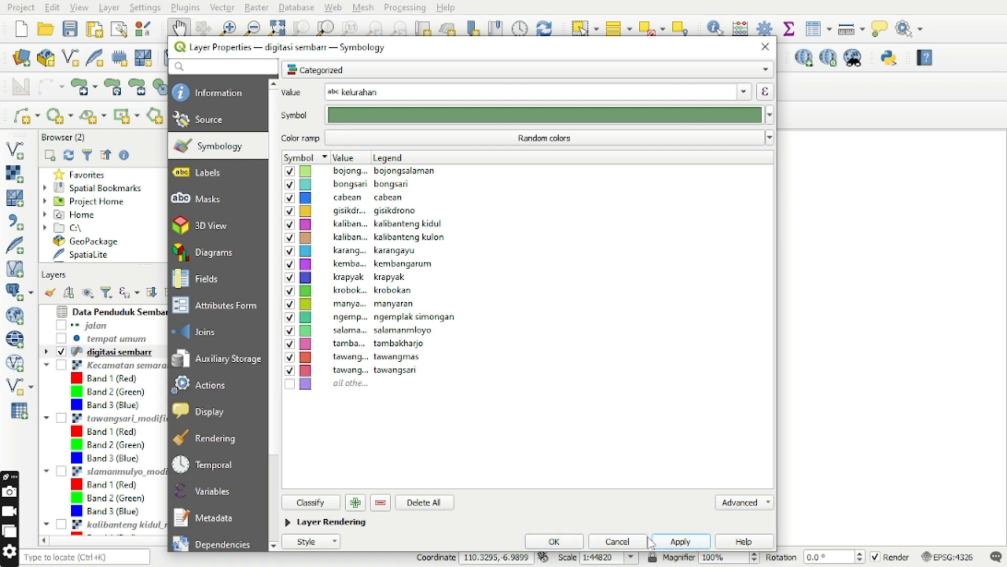
{"action": "left_click", "coordinate": [581, 545]}
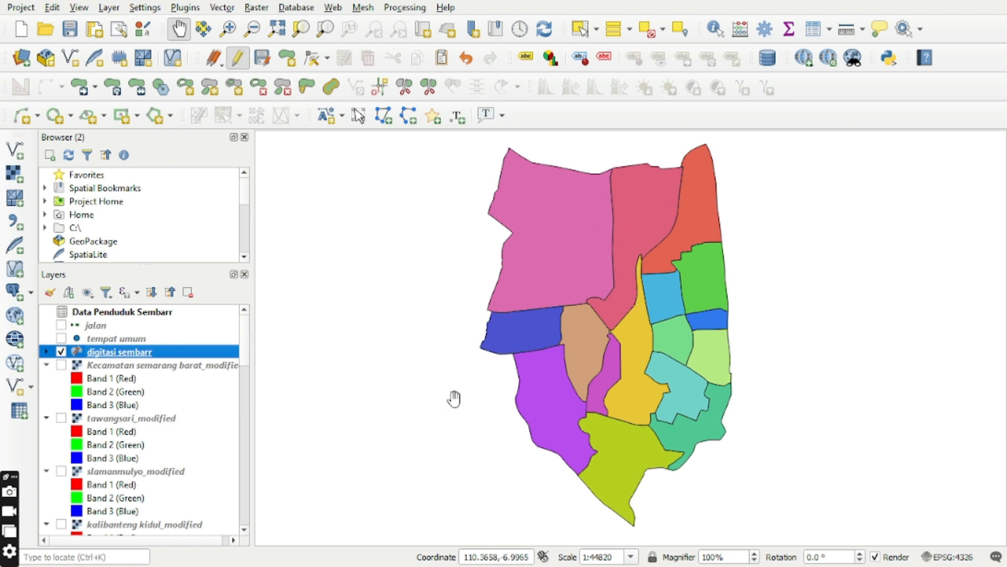
Enable Single Labels on the digitasi sembarr layer using kelurahan as the label value.
{"action": "right_click", "coordinate": [133, 359]}
{"action": "left_click", "coordinate": [183, 407]}
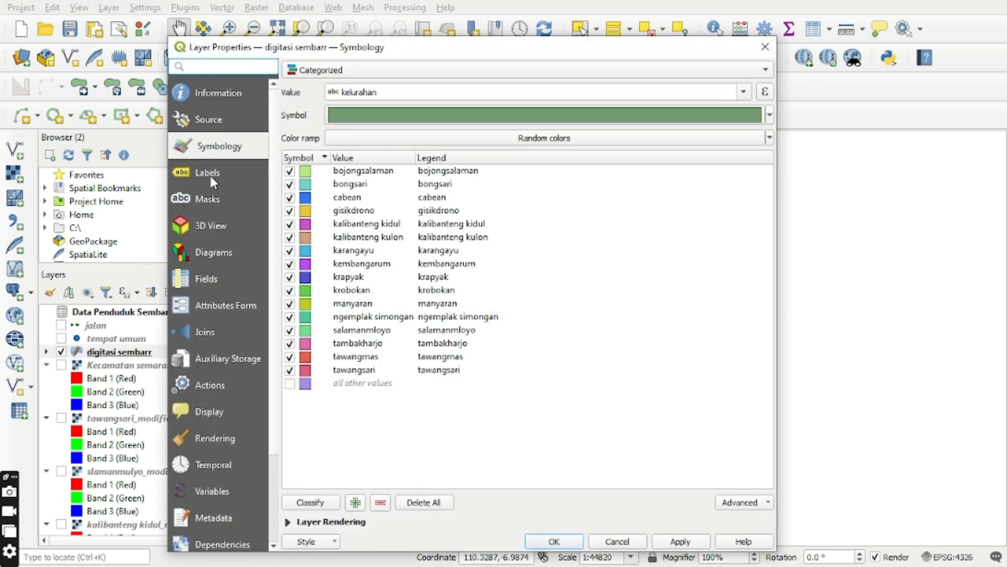
{"action": "left_click", "coordinate": [212, 181]}
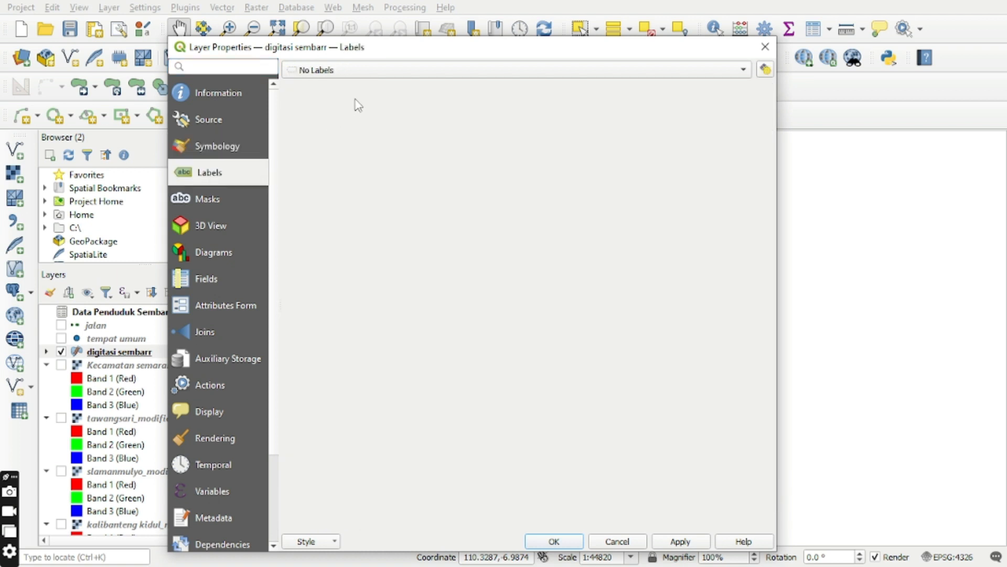
{"action": "left_click", "coordinate": [354, 73]}
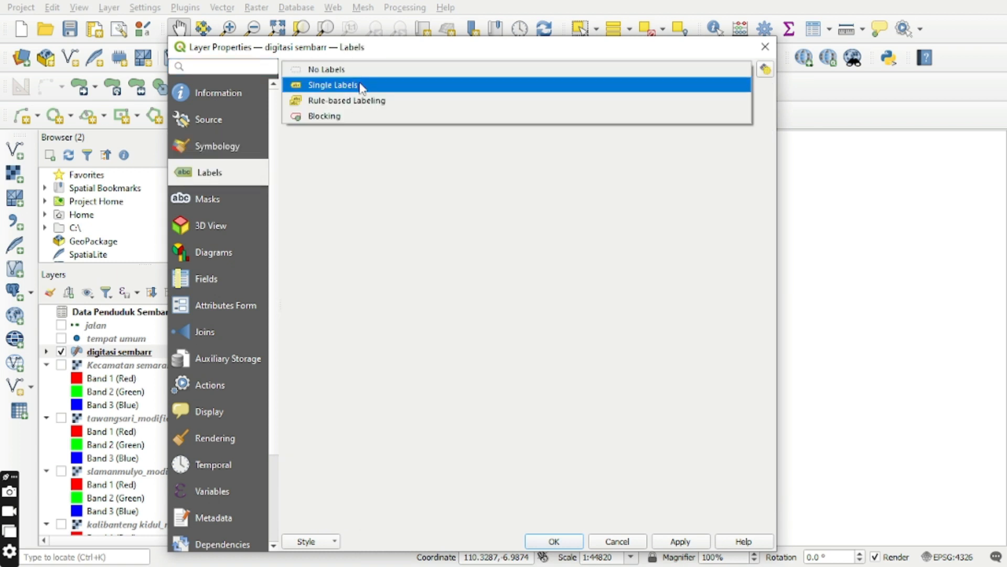
{"action": "left_click", "coordinate": [362, 86]}
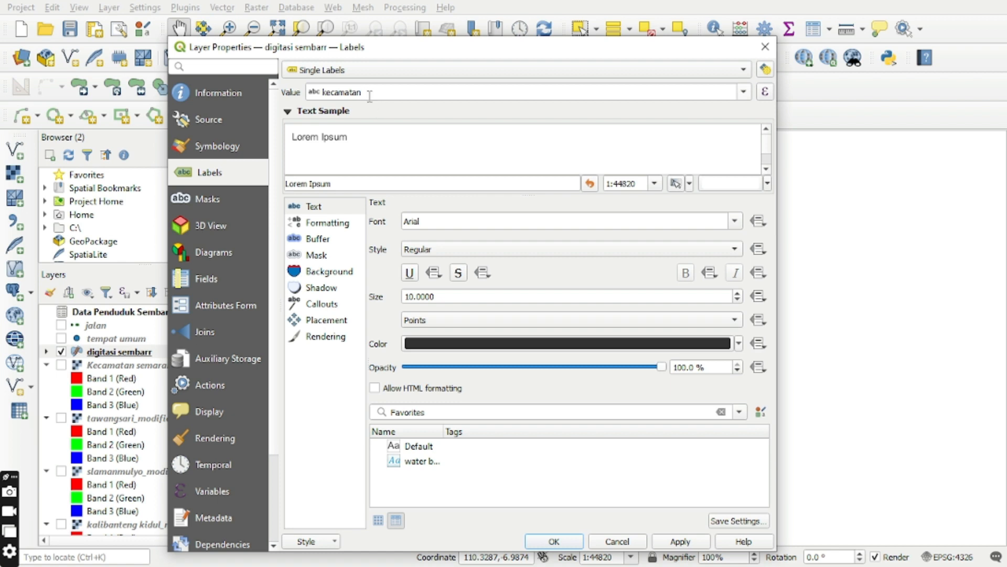
{"action": "left_click", "coordinate": [744, 93]}
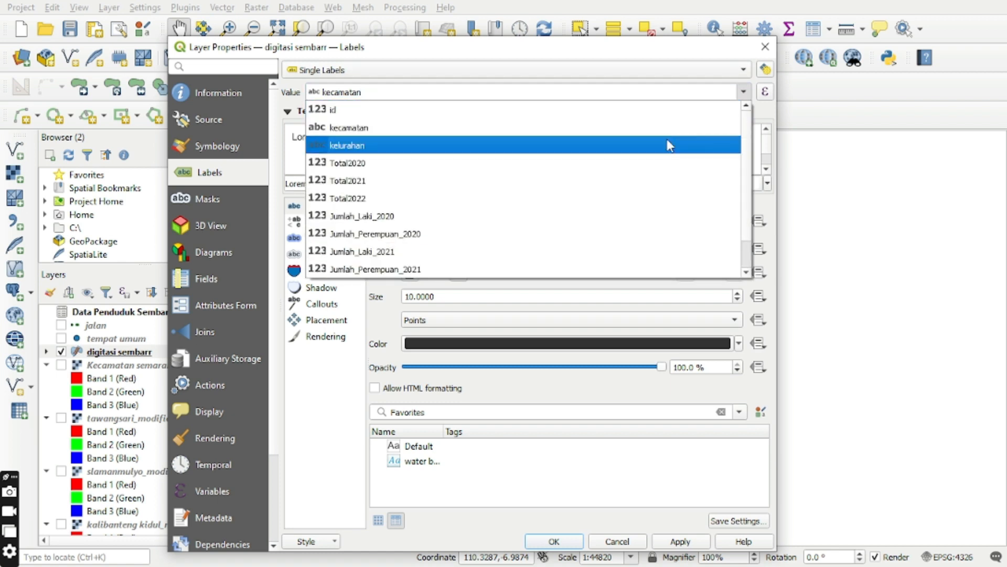
{"action": "left_click", "coordinate": [668, 141]}
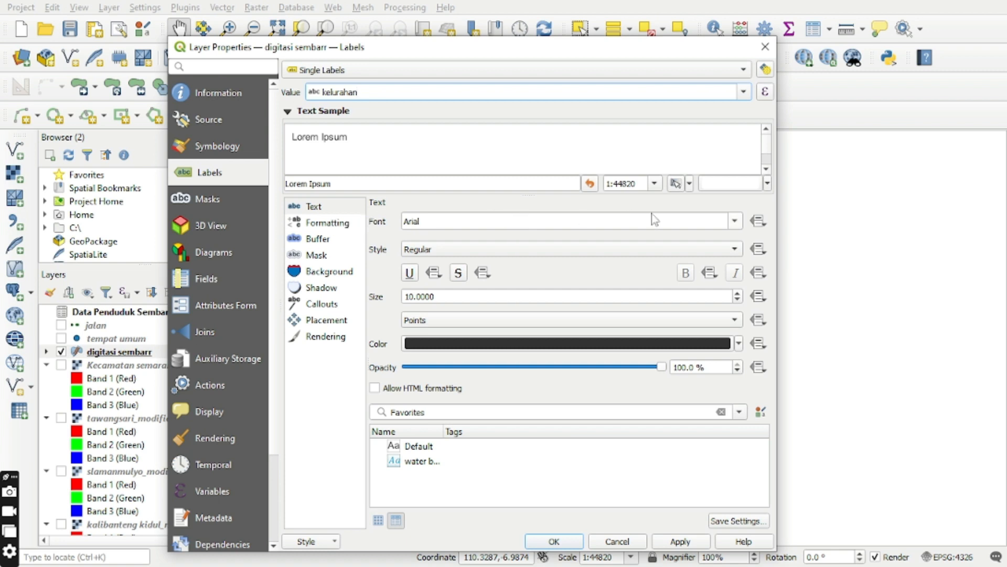
Format the kelurahan label text with the Arial Black font and the golden color #cab432.
{"action": "left_click", "coordinate": [733, 225]}
{"action": "left_click", "coordinate": [545, 252]}
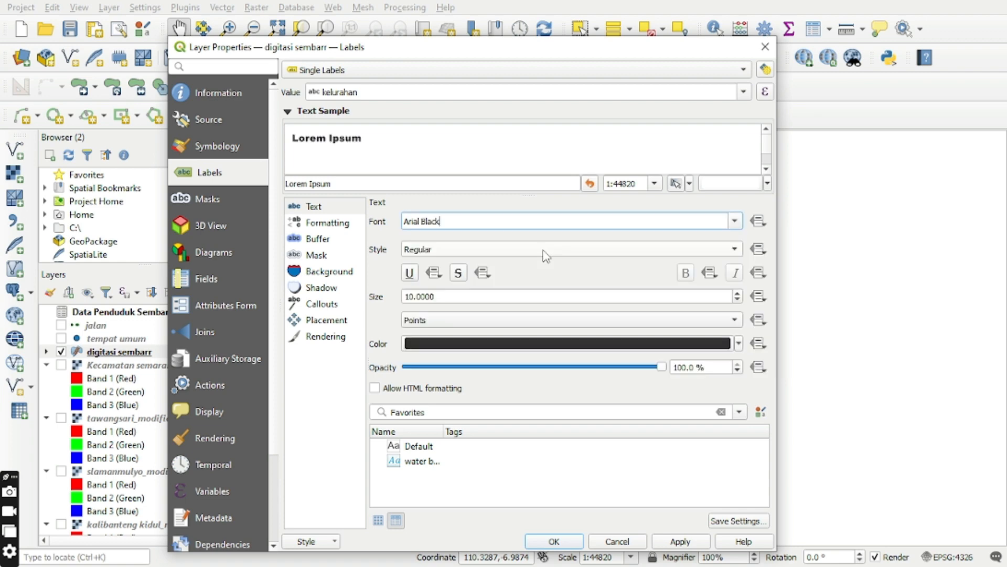
{"action": "left_click", "coordinate": [443, 344]}
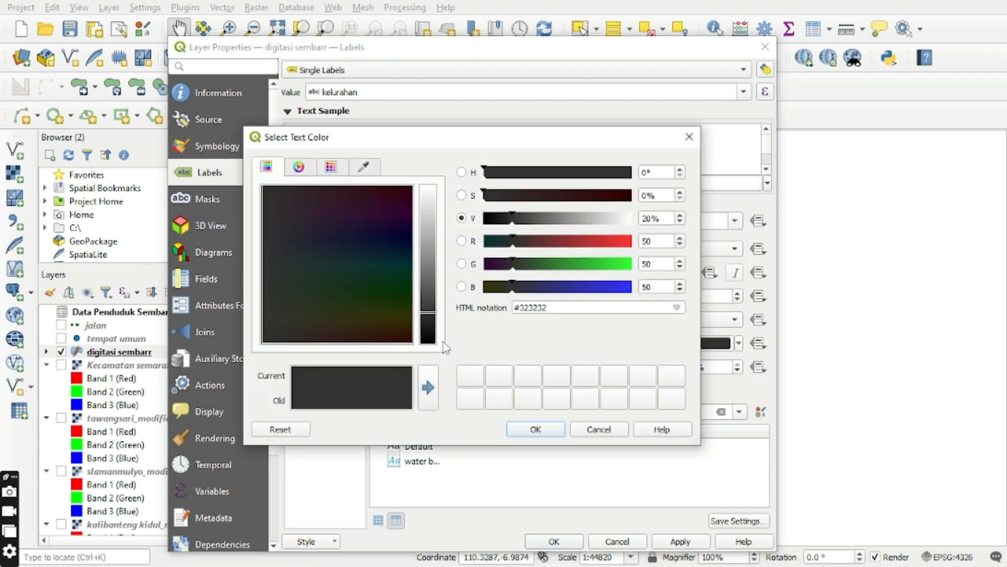
{"action": "left_click", "coordinate": [626, 263]}
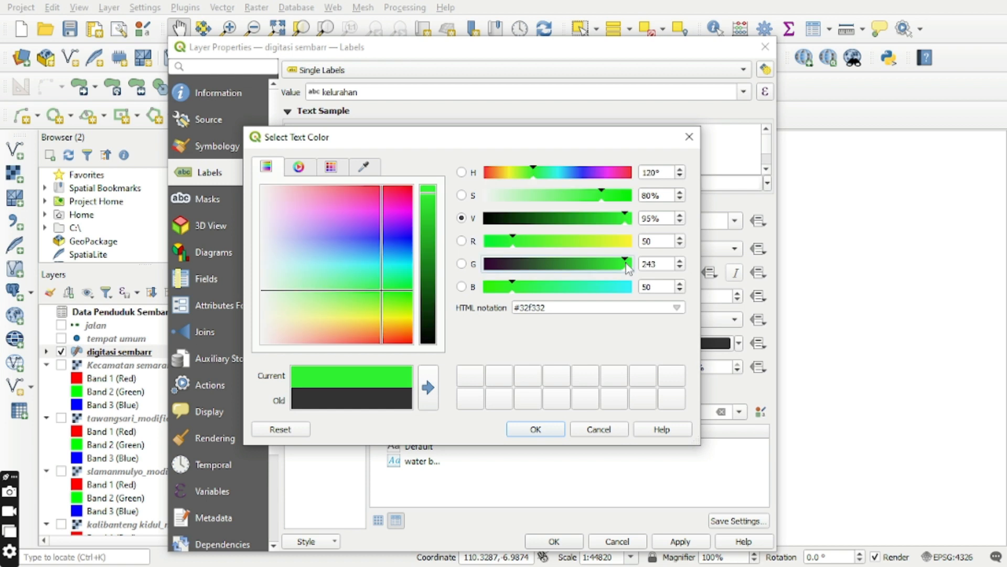
{"action": "left_click", "coordinate": [601, 241]}
{"action": "left_click", "coordinate": [590, 263]}
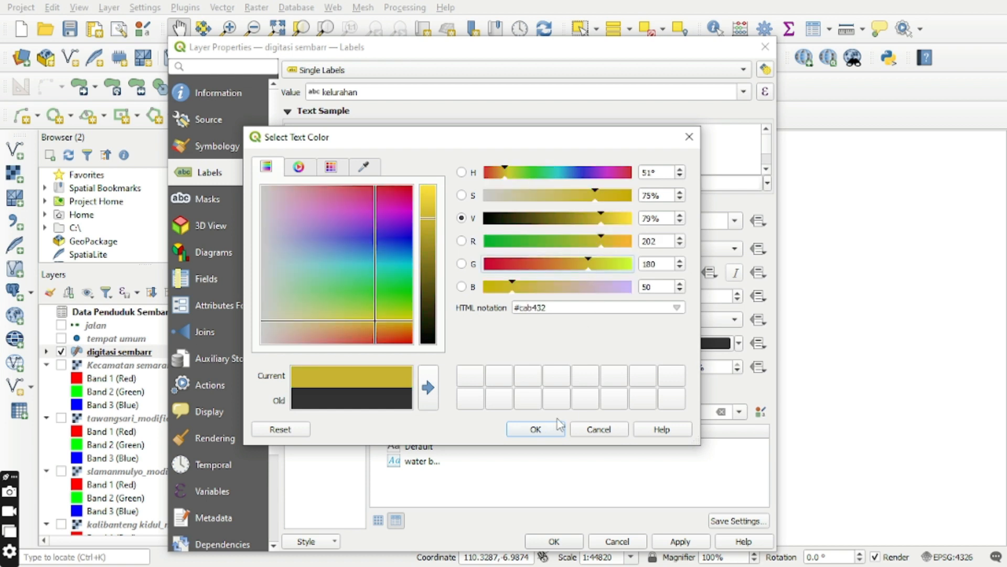
{"action": "left_click", "coordinate": [543, 430]}
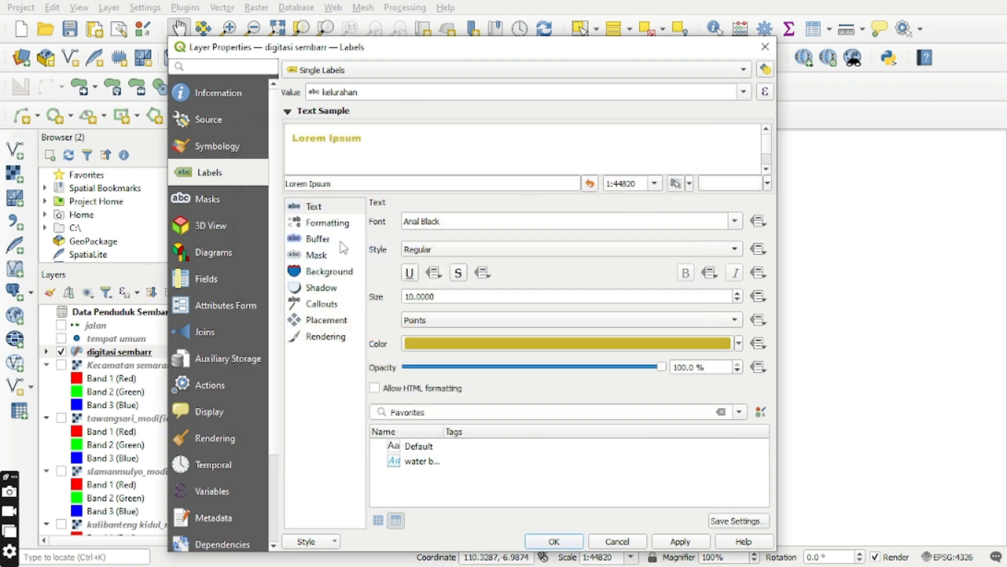
Draw a text buffer around the kelurahan labels and apply the label settings to the map.
{"action": "left_click", "coordinate": [329, 239]}
{"action": "left_click", "coordinate": [380, 221]}
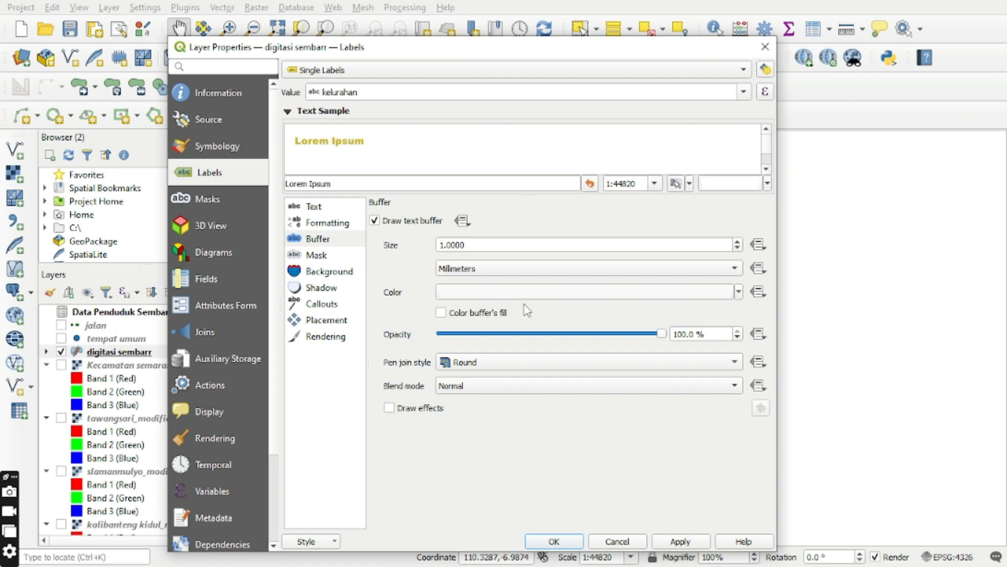
{"action": "left_click", "coordinate": [678, 542]}
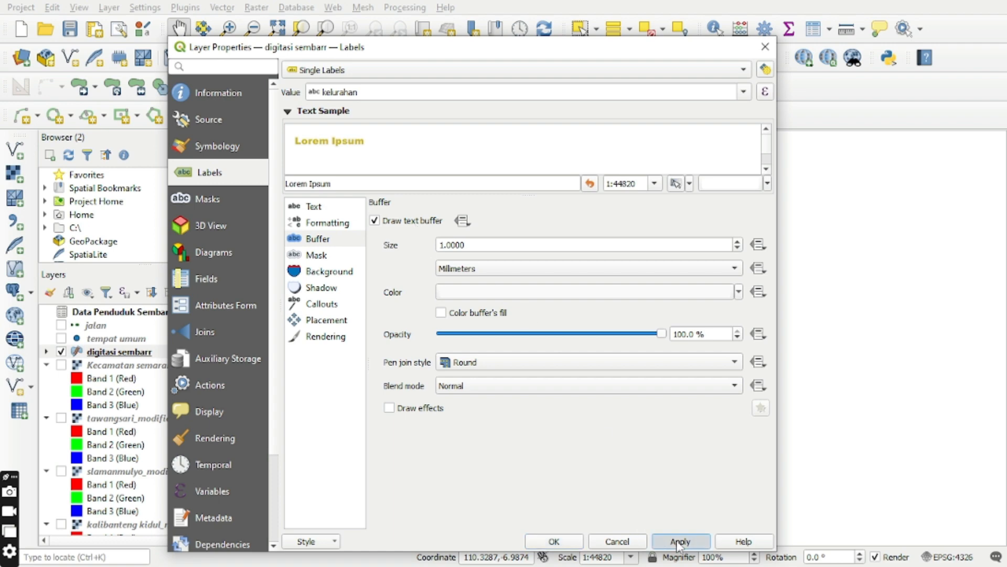
{"action": "left_click", "coordinate": [570, 541]}
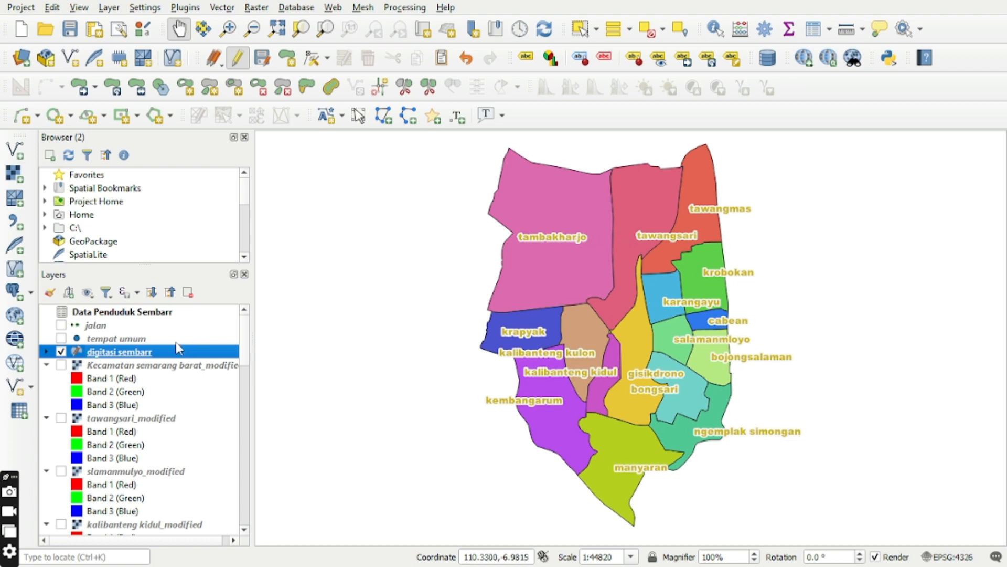
Switch the digitasi sembarr symbology to Graduated with Total2021 as the value.
{"action": "right_click", "coordinate": [147, 354]}
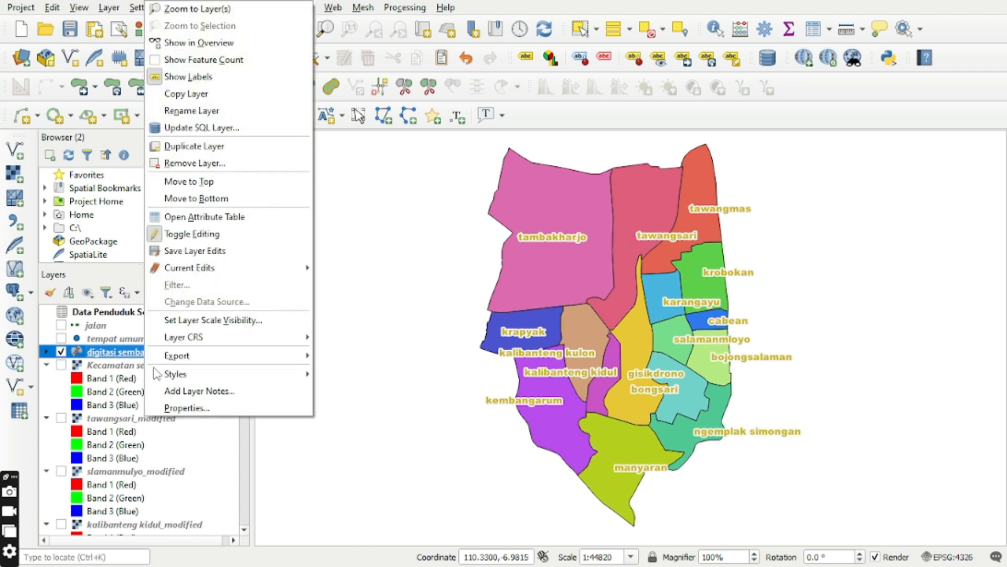
{"action": "left_click", "coordinate": [186, 408]}
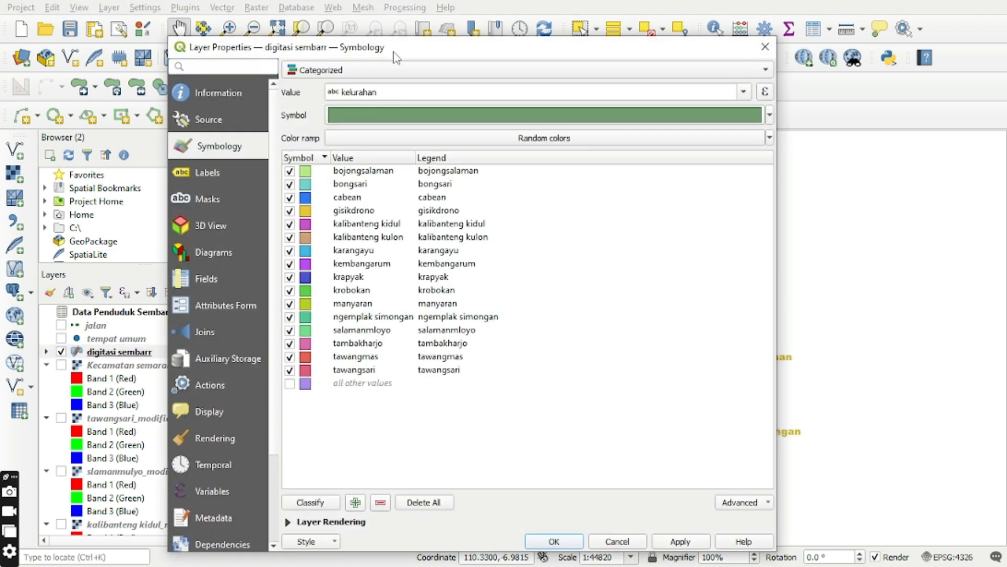
{"action": "left_click", "coordinate": [407, 69]}
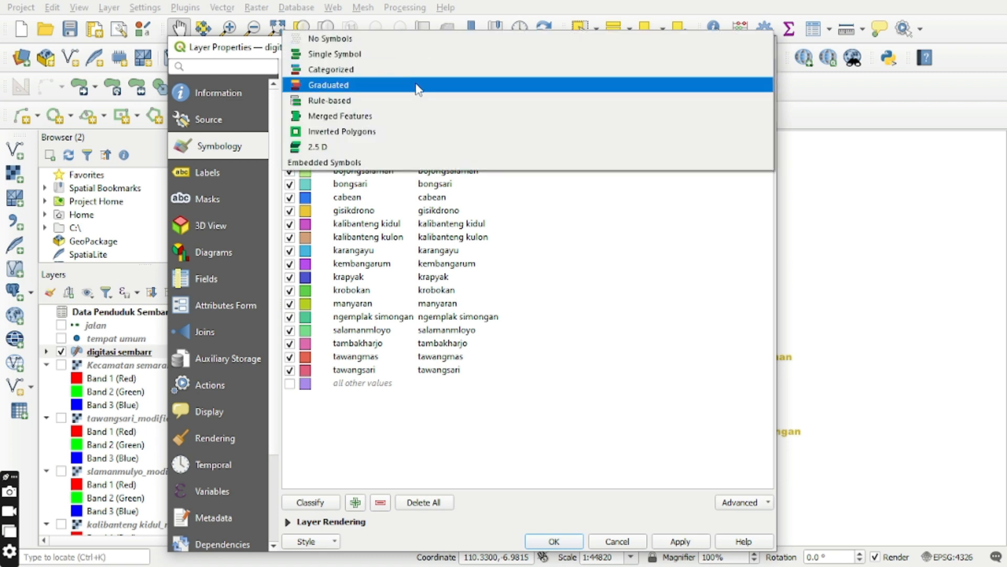
{"action": "left_click", "coordinate": [417, 87]}
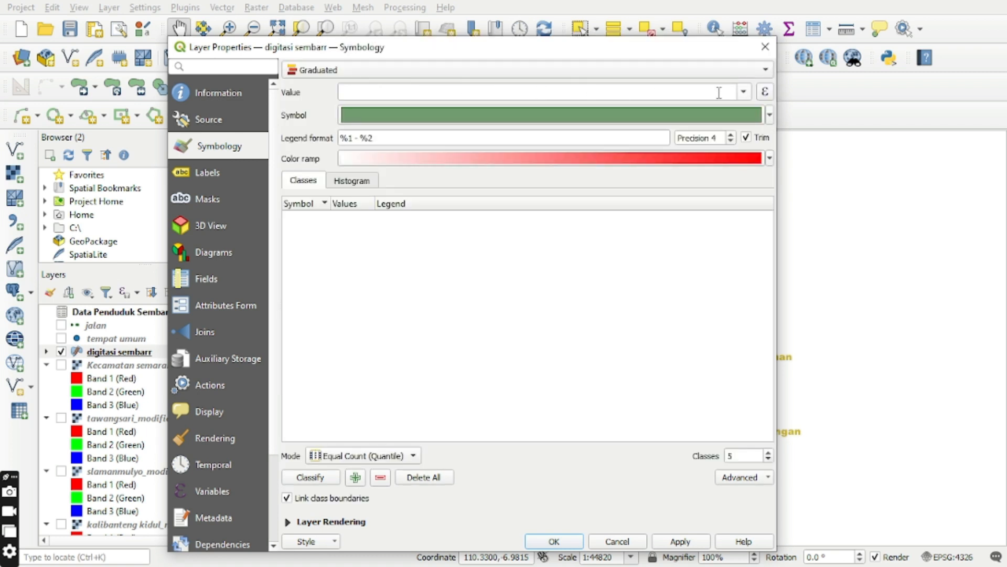
{"action": "left_click", "coordinate": [744, 92]}
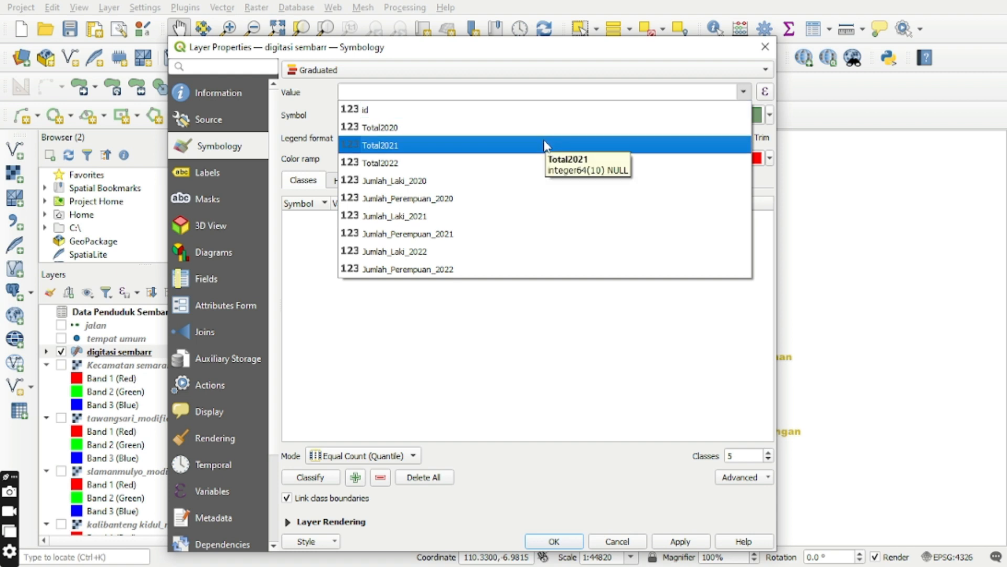
{"action": "left_click", "coordinate": [544, 142]}
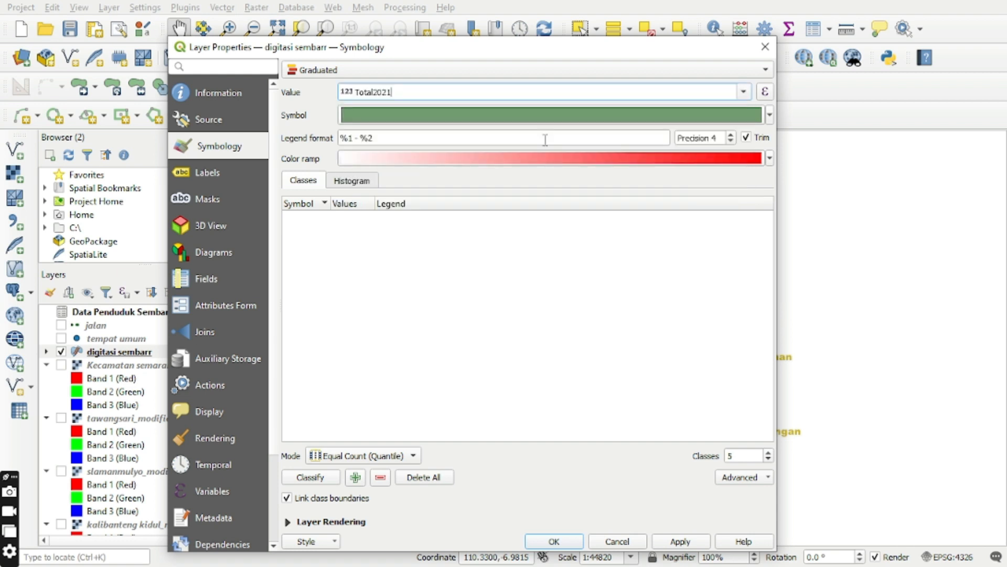
Change the start color of the graduated color ramp to light gray #e7e7e7.
{"action": "left_click", "coordinate": [519, 158]}
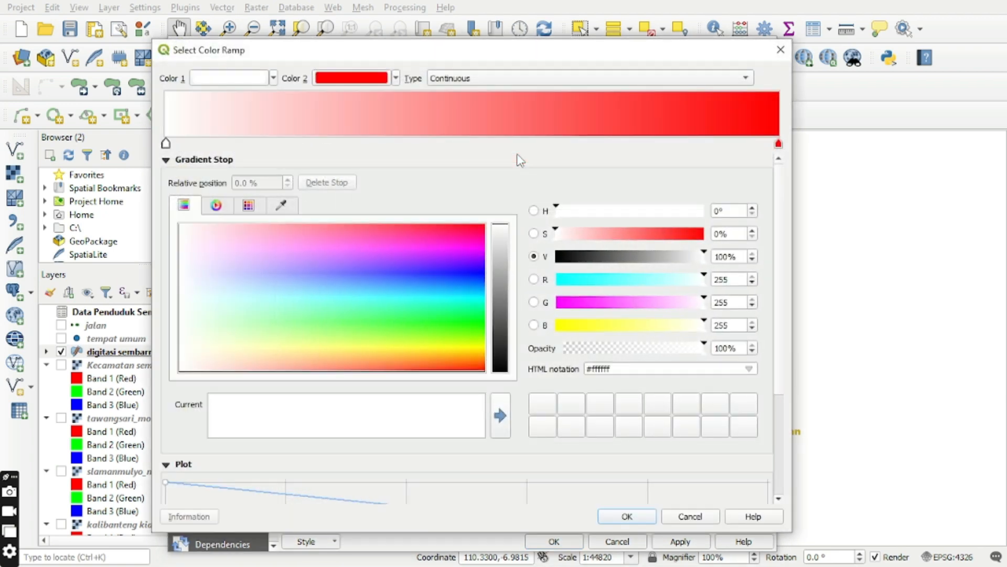
{"action": "left_click", "coordinate": [689, 255]}
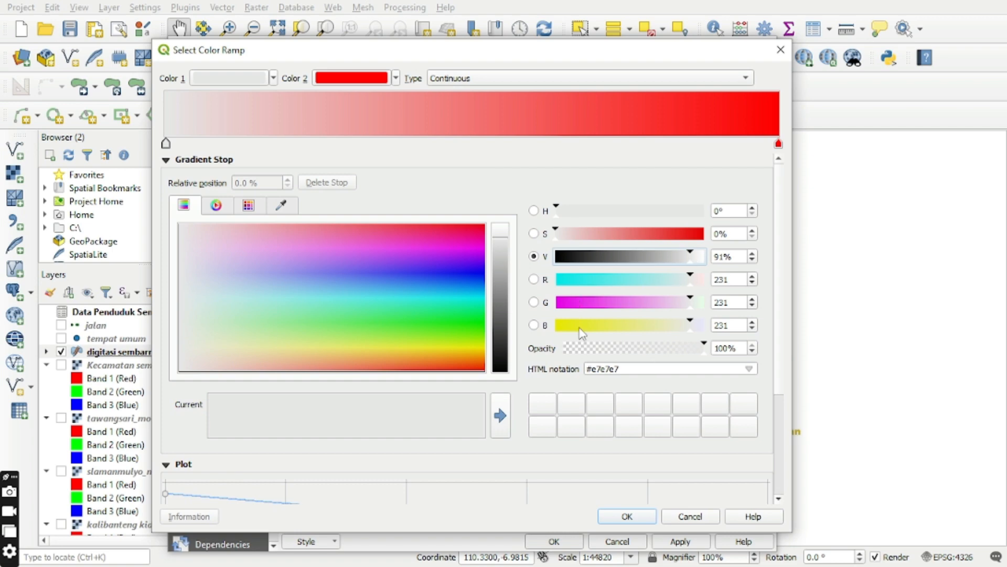
{"action": "left_click", "coordinate": [630, 515]}
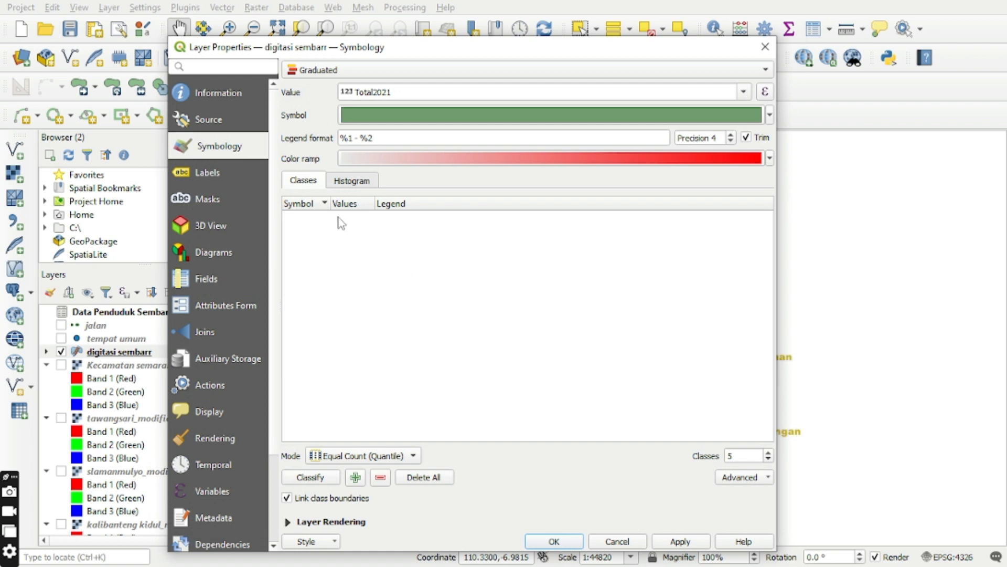
Set the graduated classification of Total2021 to 7 classes.
{"action": "left_click", "coordinate": [768, 460]}
{"action": "left_click", "coordinate": [768, 453]}
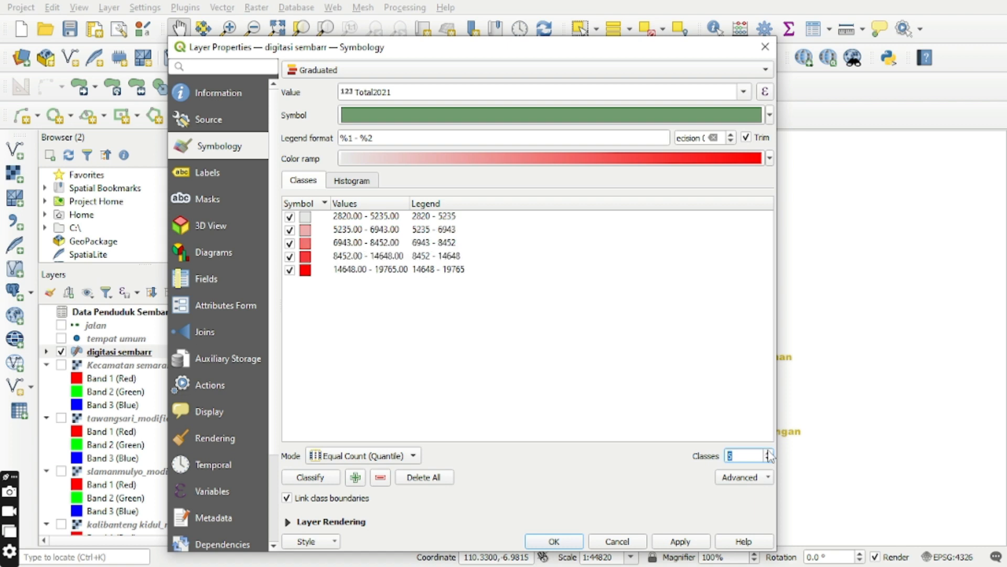
{"action": "left_click", "coordinate": [768, 453]}
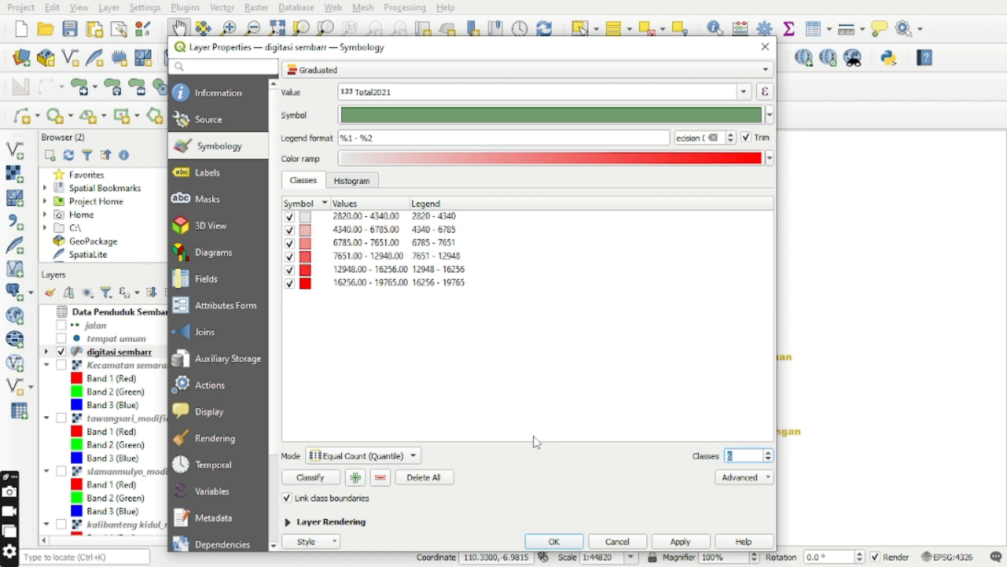
{"action": "left_click", "coordinate": [768, 453]}
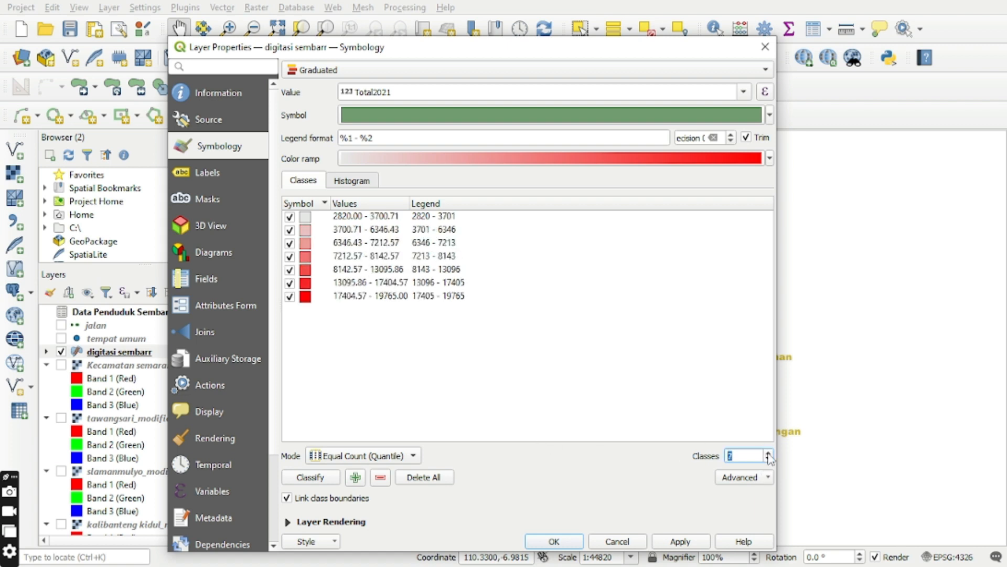
Classify the Total2021 values and apply the graduated symbology to the digitasi sembarr layer.
{"action": "left_click", "coordinate": [311, 478]}
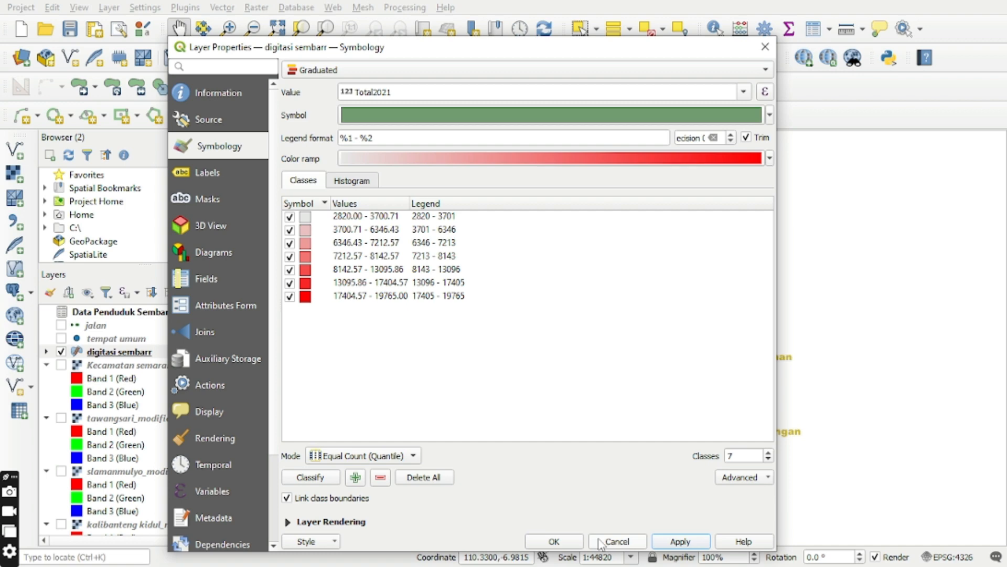
{"action": "left_click", "coordinate": [554, 541]}
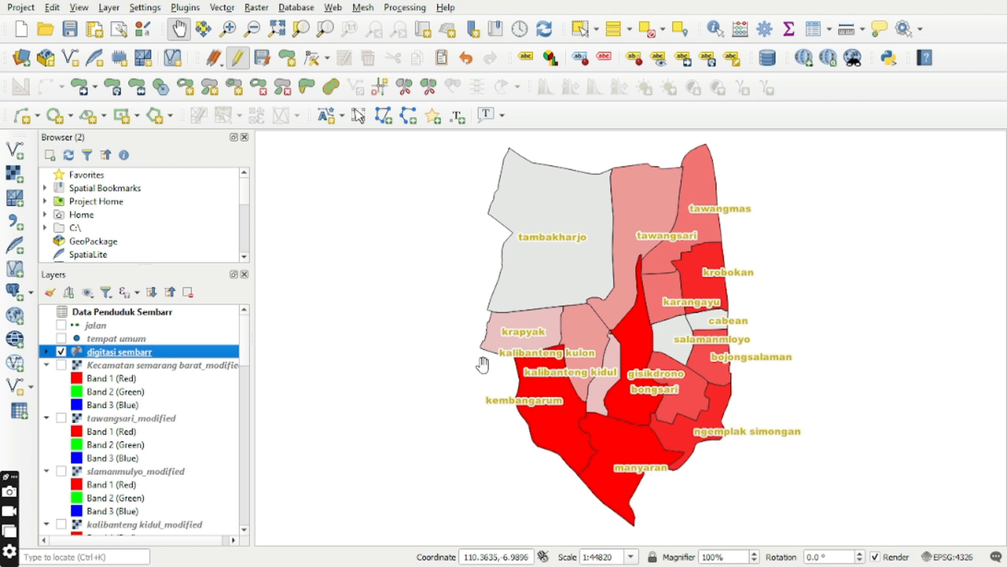
Create a new print layout titled Kecamatan Semarang Barat.
{"action": "left_click", "coordinate": [21, 8]}
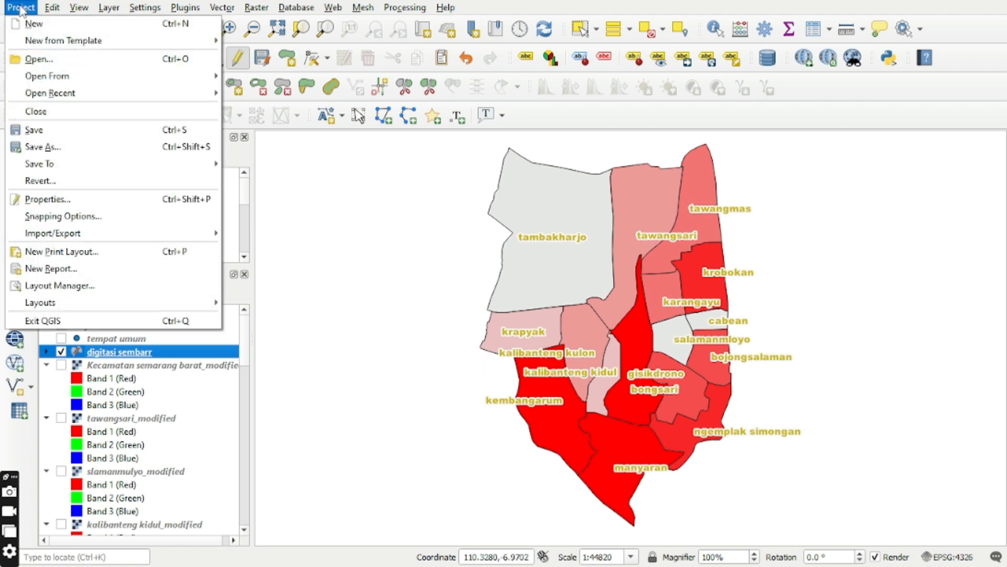
{"action": "left_click", "coordinate": [118, 254]}
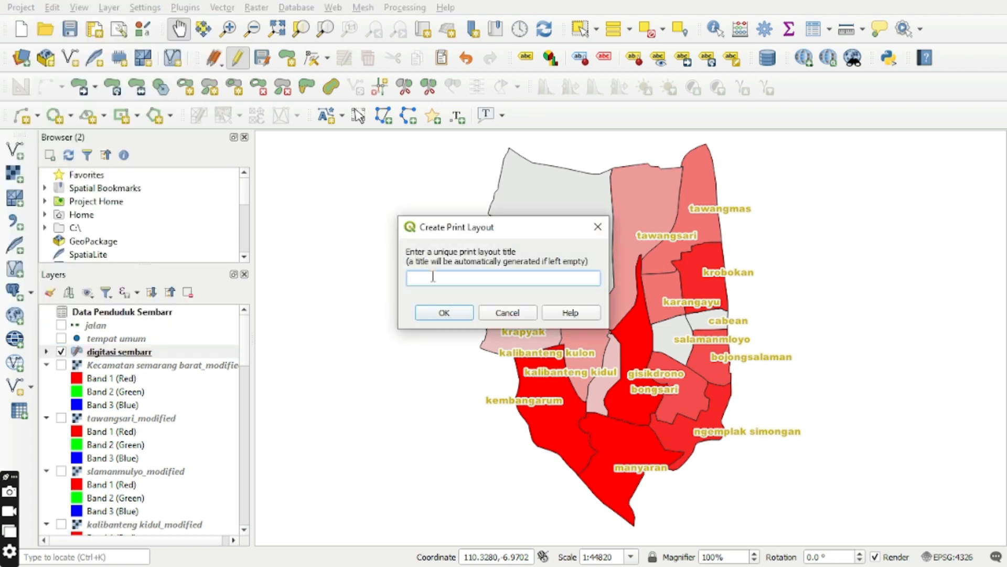
{"action": "type", "text": "Keca"}
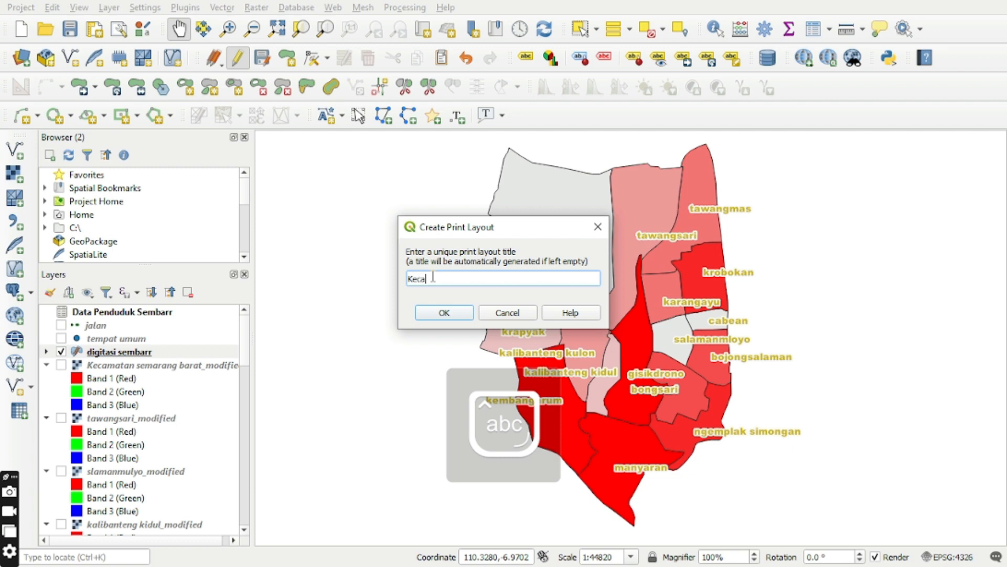
{"action": "type", "text": "matan Semarang Barat"}
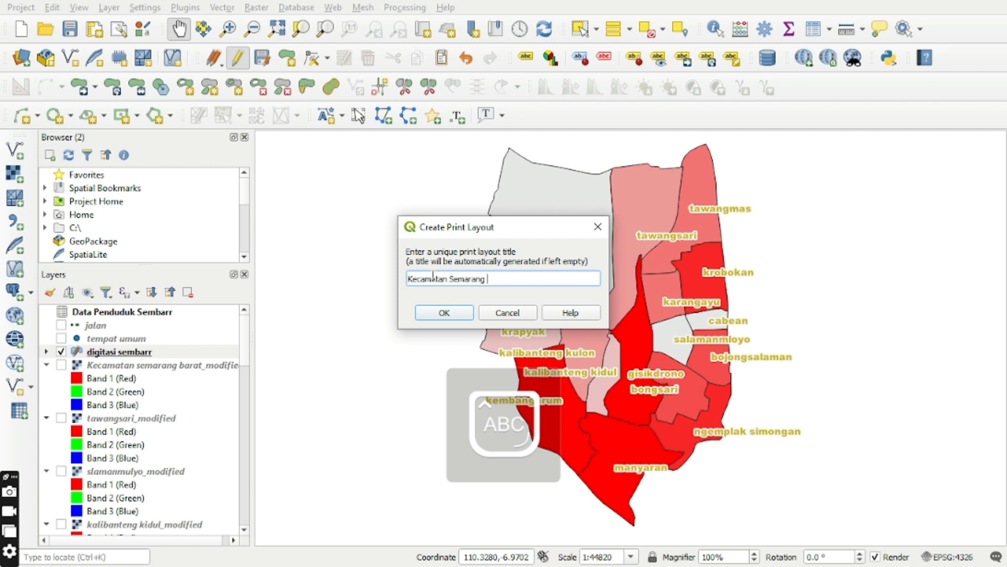
{"action": "left_click", "coordinate": [444, 313]}
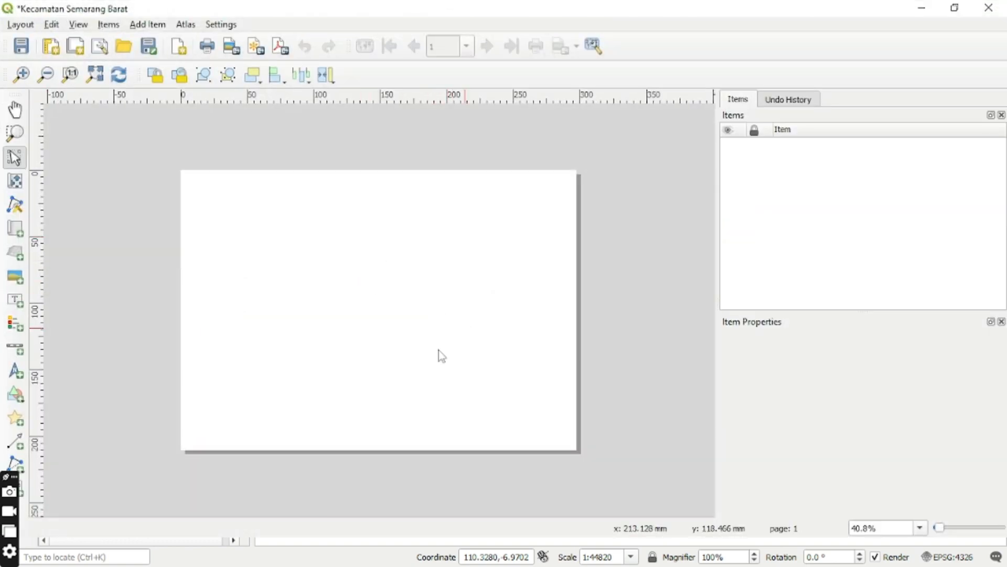
Set the layout page size to A3.
{"action": "right_click", "coordinate": [419, 300]}
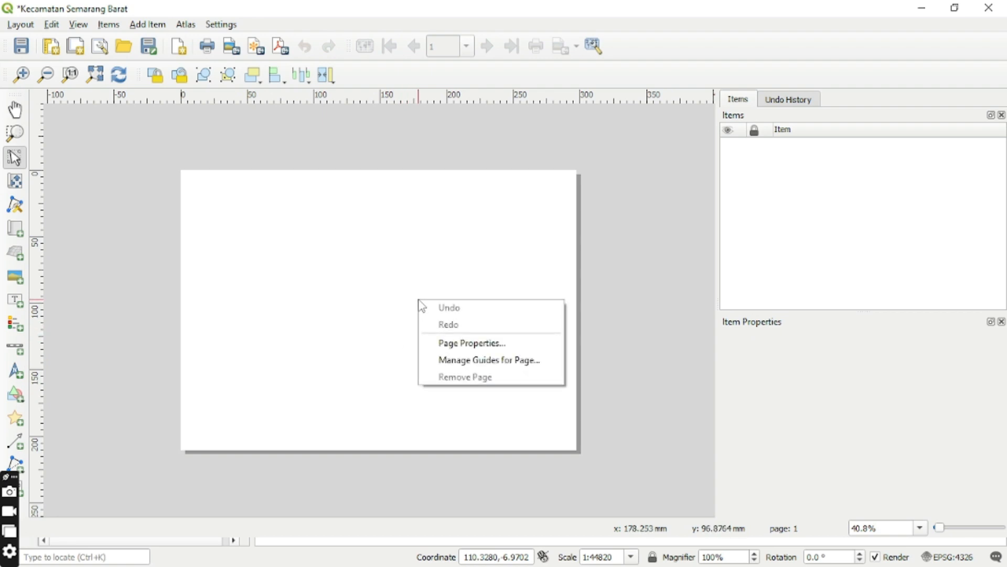
{"action": "left_click", "coordinate": [457, 344]}
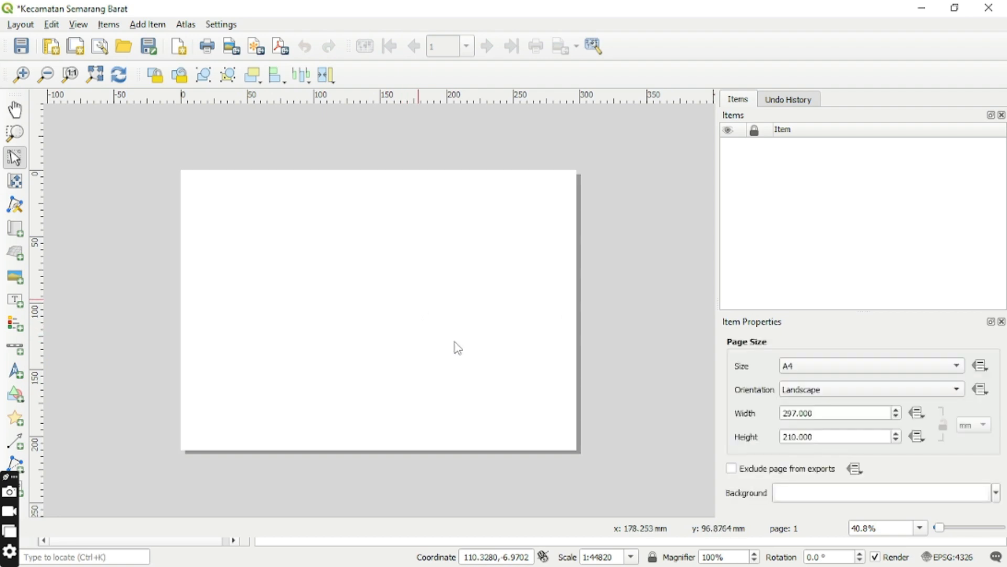
{"action": "left_click", "coordinate": [957, 367]}
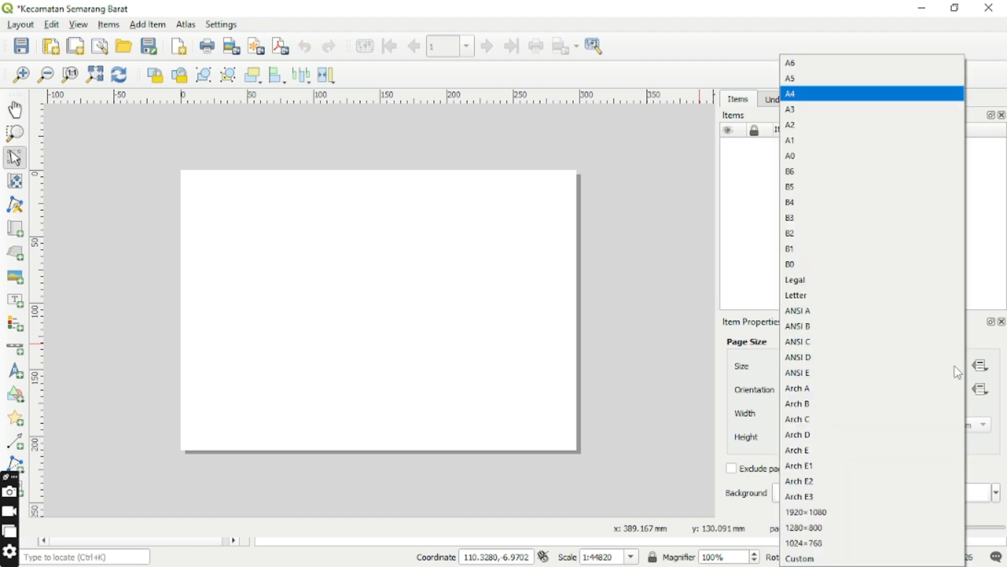
{"action": "left_click", "coordinate": [794, 109]}
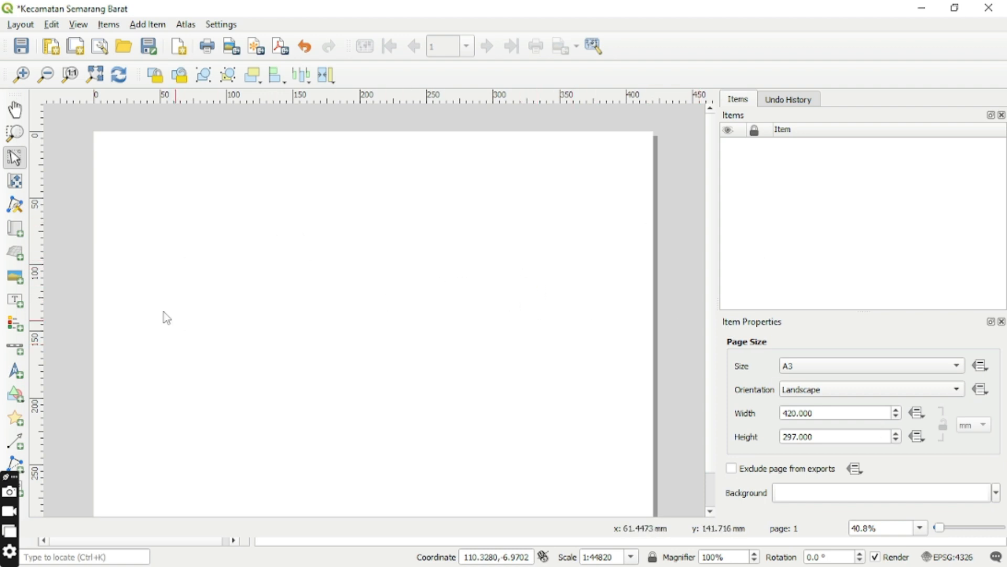
Draw a rectangle frame about 310 mm wide from the page's left edge, spanning the full page height.
{"action": "left_click", "coordinate": [21, 401]}
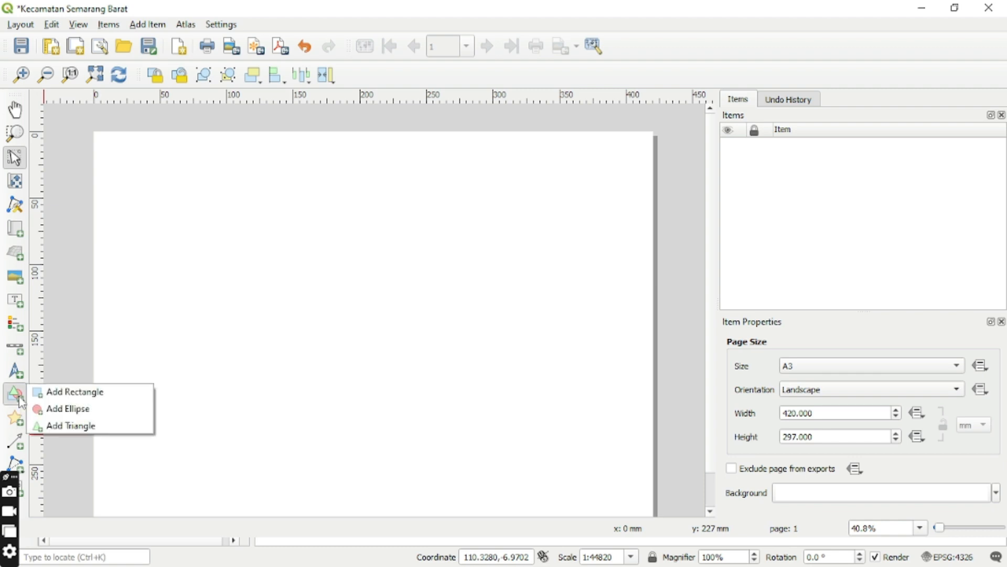
{"action": "left_click", "coordinate": [68, 391]}
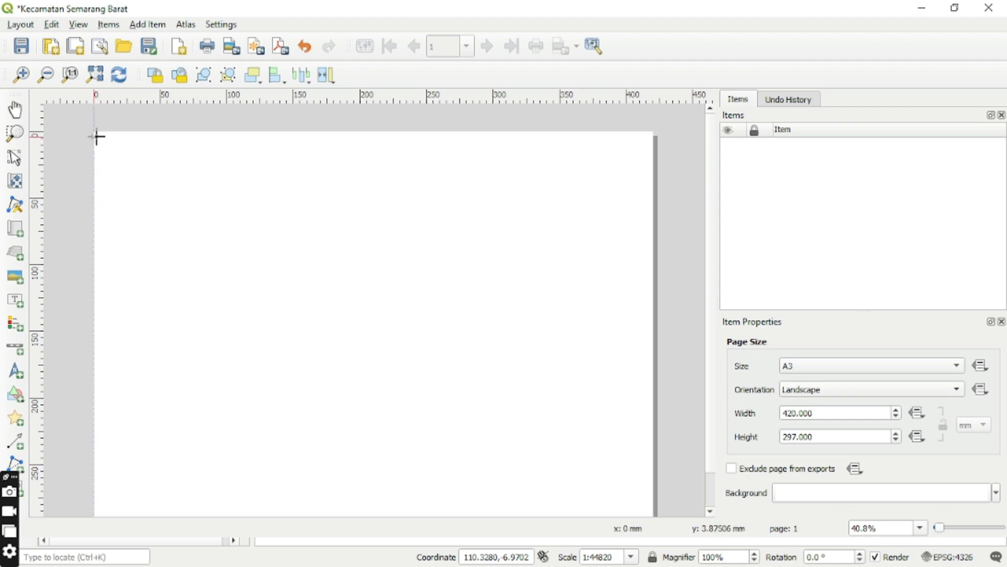
{"action": "left_click_drag", "start_coordinate": [95, 136], "coordinate": [506, 530]}
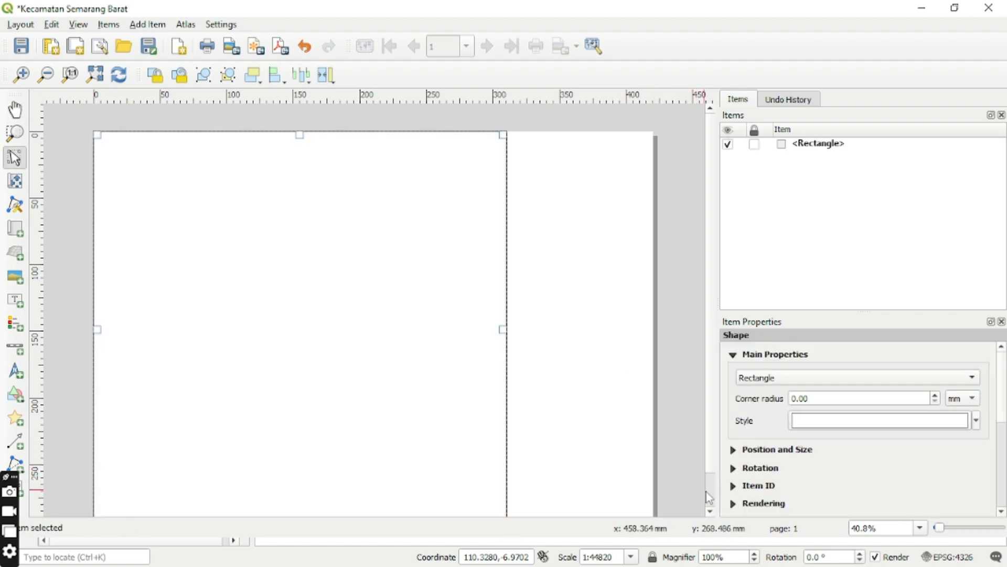
{"action": "scroll", "coordinate": [709, 497], "scroll_direction": "down", "scroll_amount": 1}
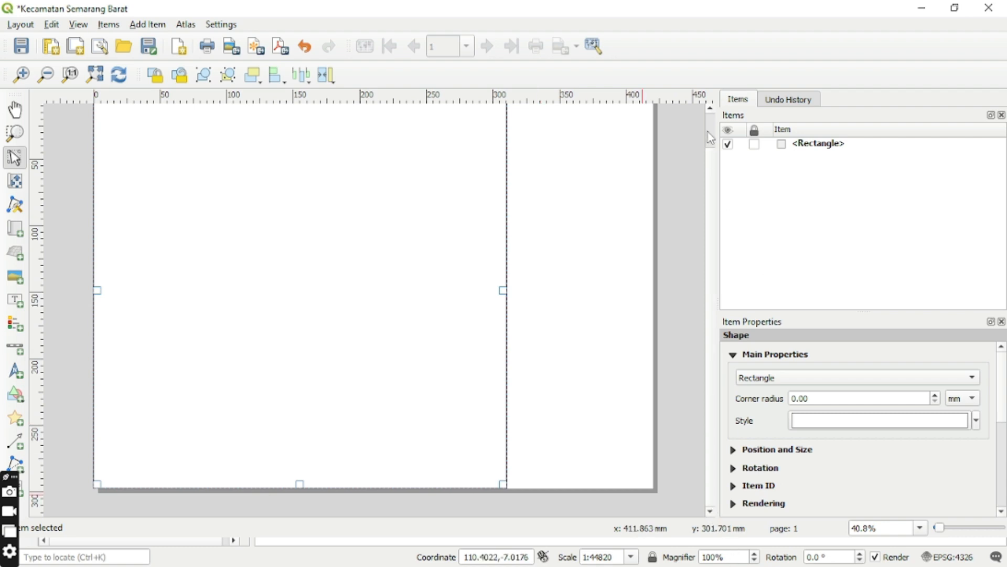
{"action": "scroll", "coordinate": [712, 116], "scroll_direction": "up", "scroll_amount": 1}
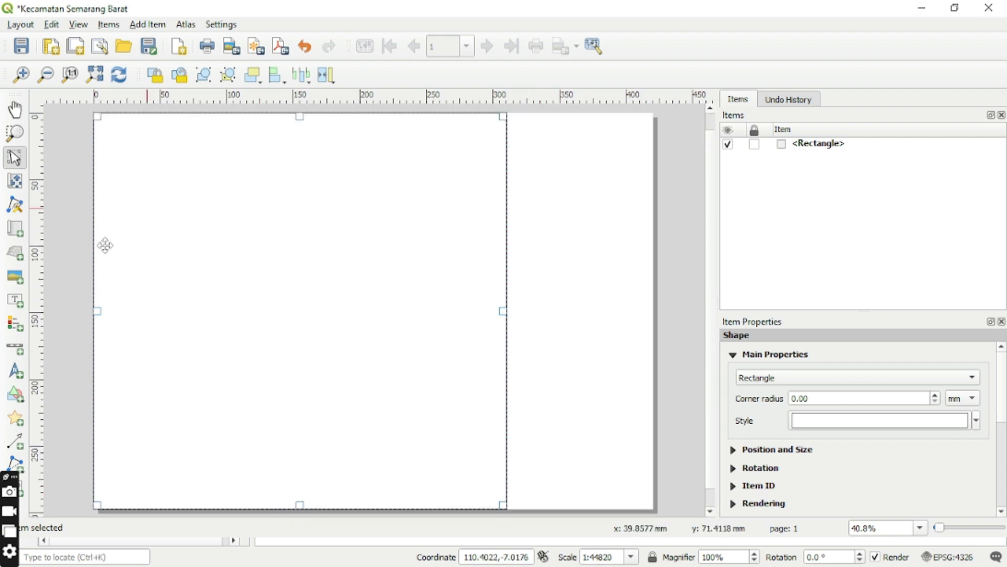
Draw a second full-height rectangle about 110 mm wide over the remaining right part of the page.
{"action": "left_click", "coordinate": [19, 396]}
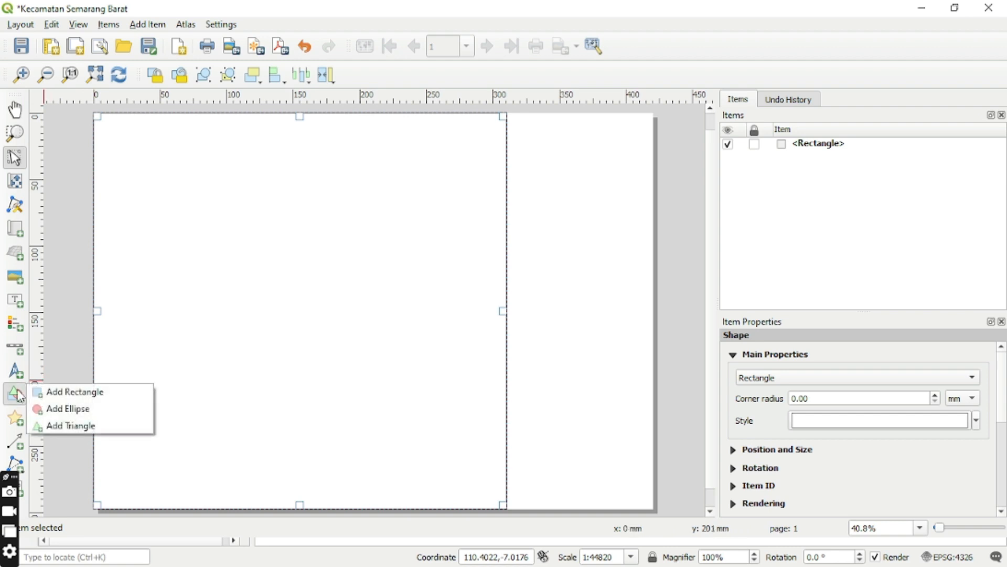
{"action": "left_click", "coordinate": [48, 391]}
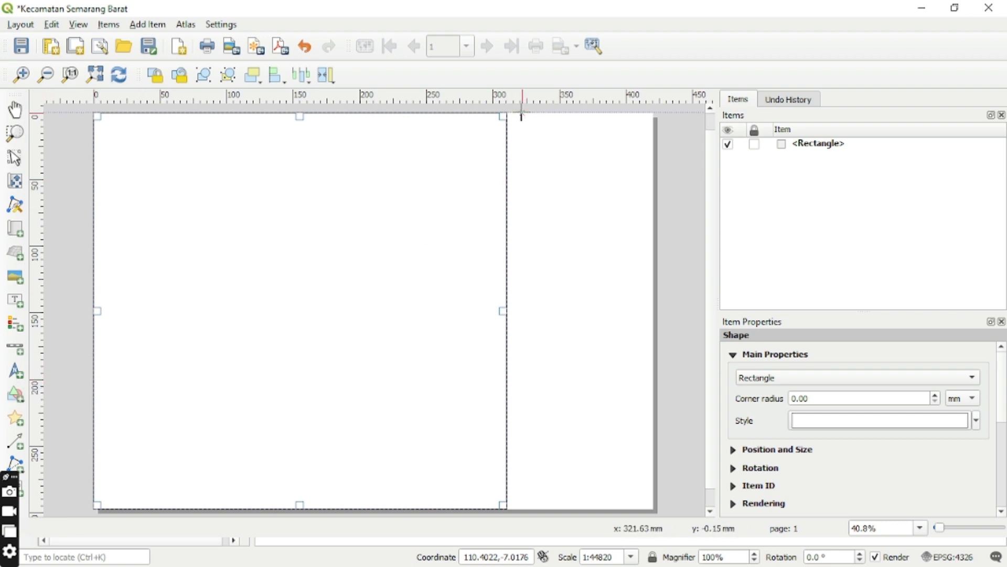
{"action": "left_click_drag", "start_coordinate": [507, 114], "coordinate": [652, 508]}
{"action": "left_click", "coordinate": [401, 341]}
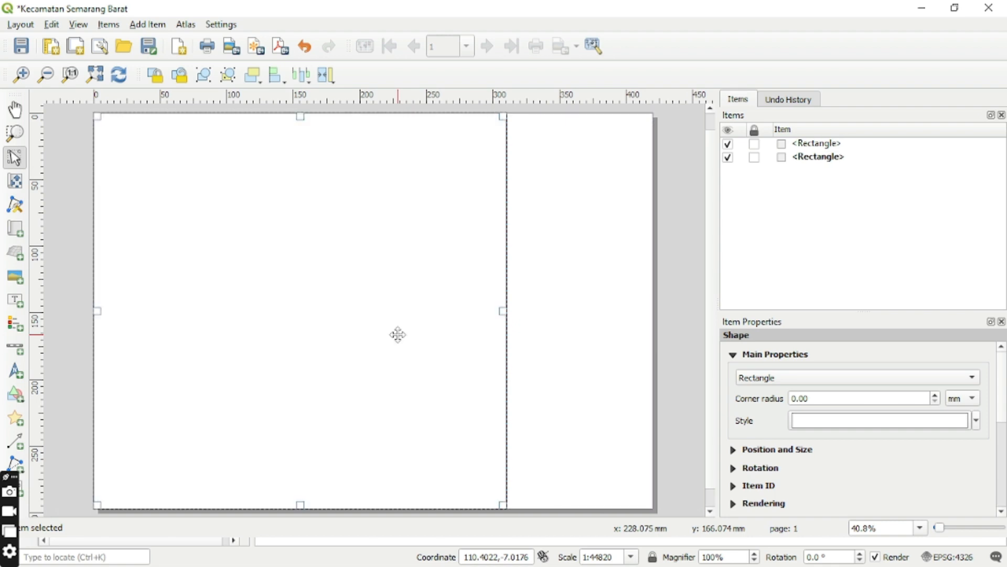
Add a map item that fills the larger rectangle frame.
{"action": "left_click", "coordinate": [19, 234]}
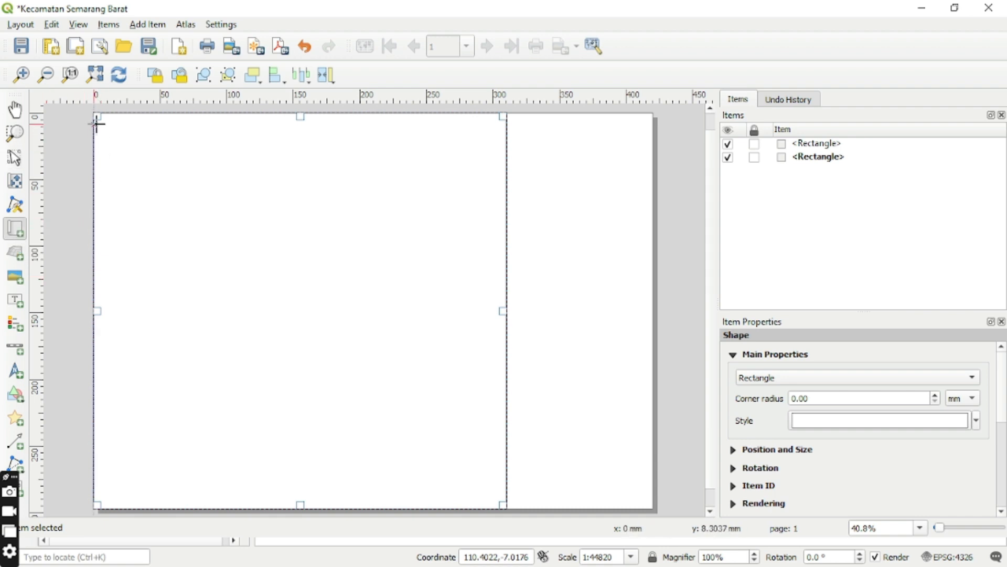
{"action": "left_click_drag", "start_coordinate": [96, 116], "coordinate": [505, 506]}
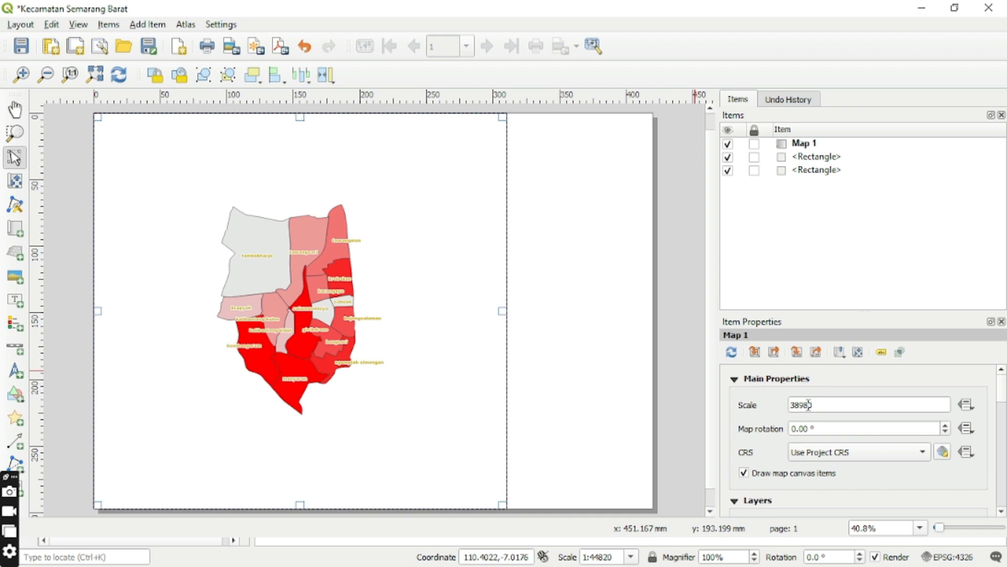
Set the map's scale to 31000.
{"action": "left_click", "coordinate": [904, 404]}
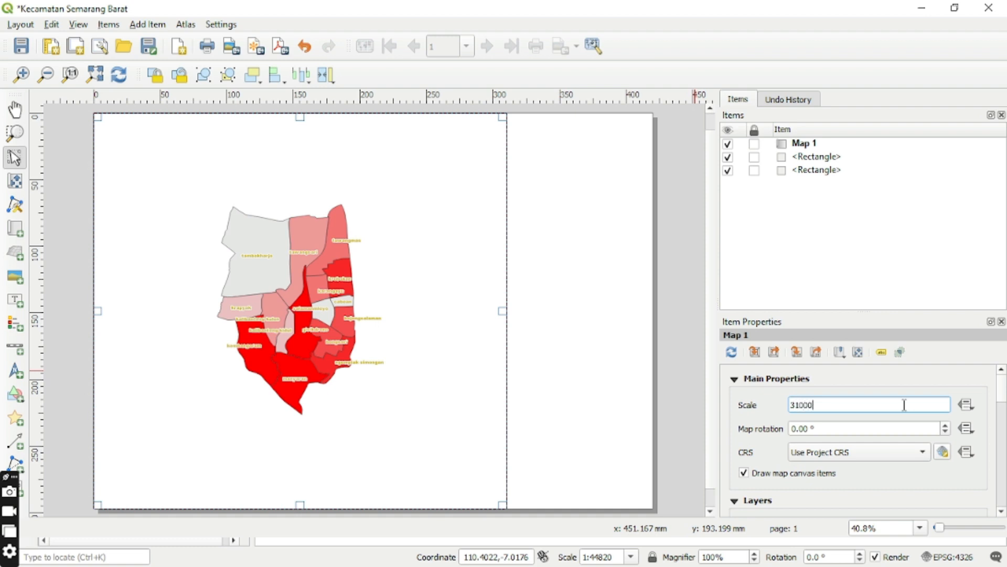
{"action": "left_click", "coordinate": [630, 390]}
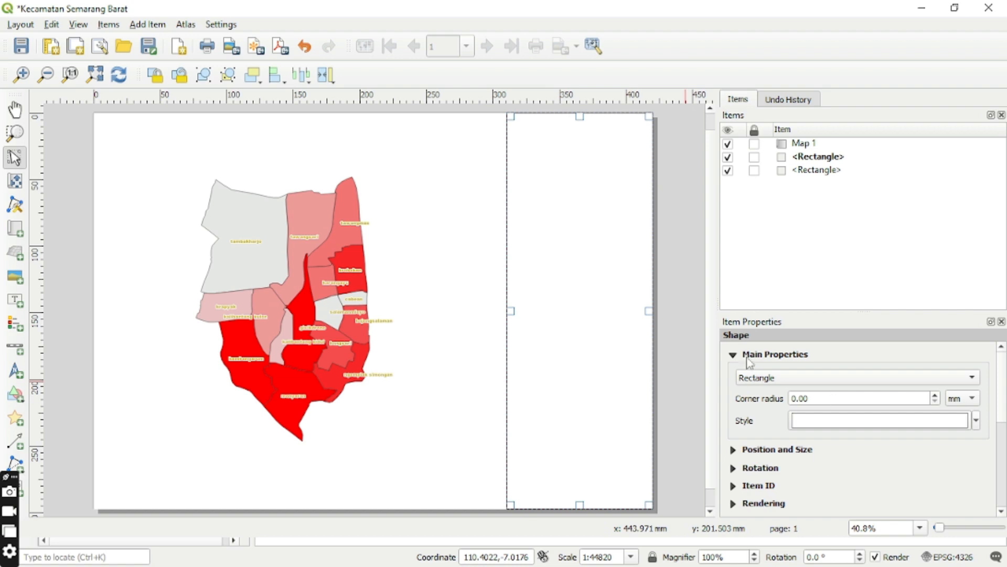
{"action": "left_click", "coordinate": [733, 355]}
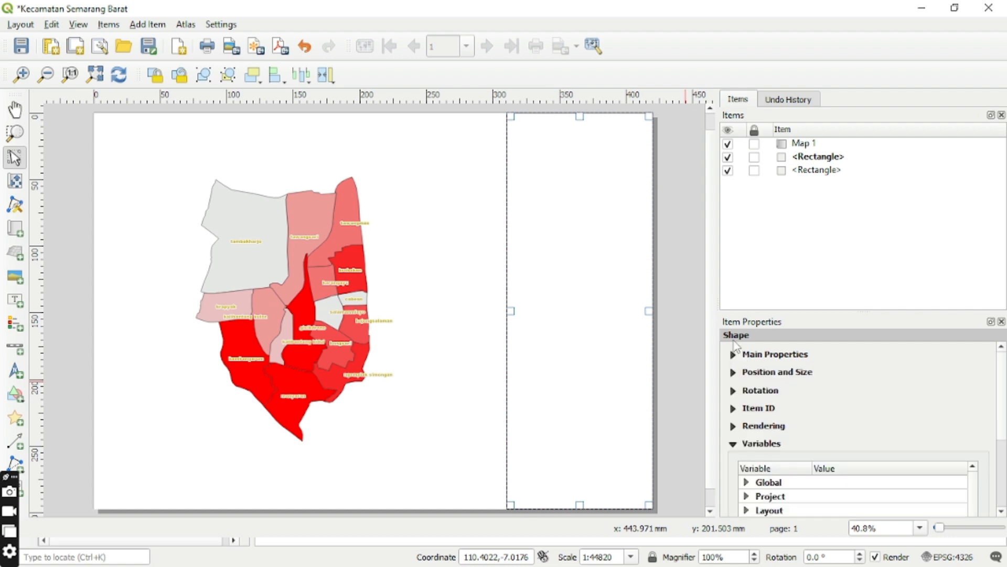
Set the map's scale to 25000.
{"action": "left_click", "coordinate": [288, 397]}
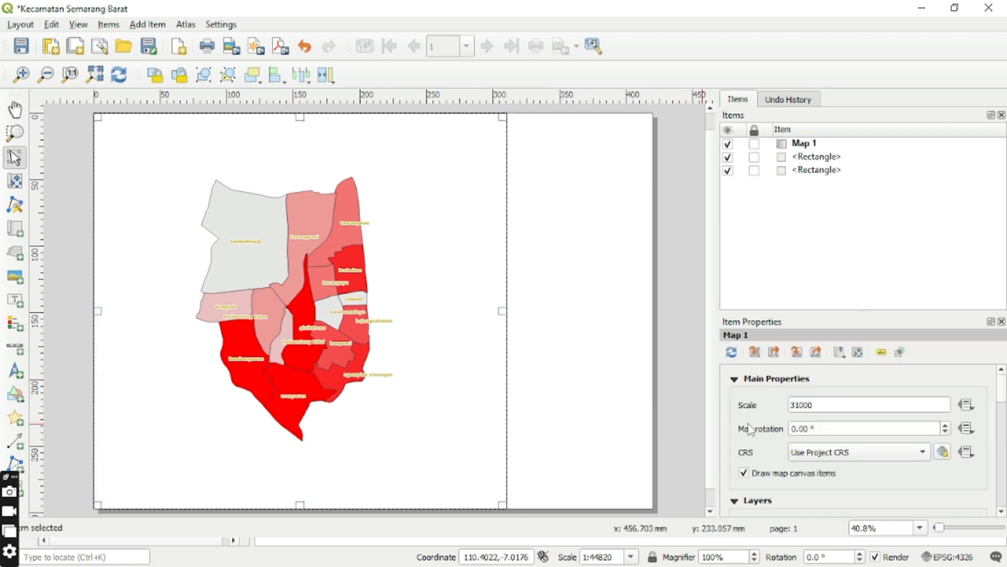
{"action": "left_click", "coordinate": [816, 406]}
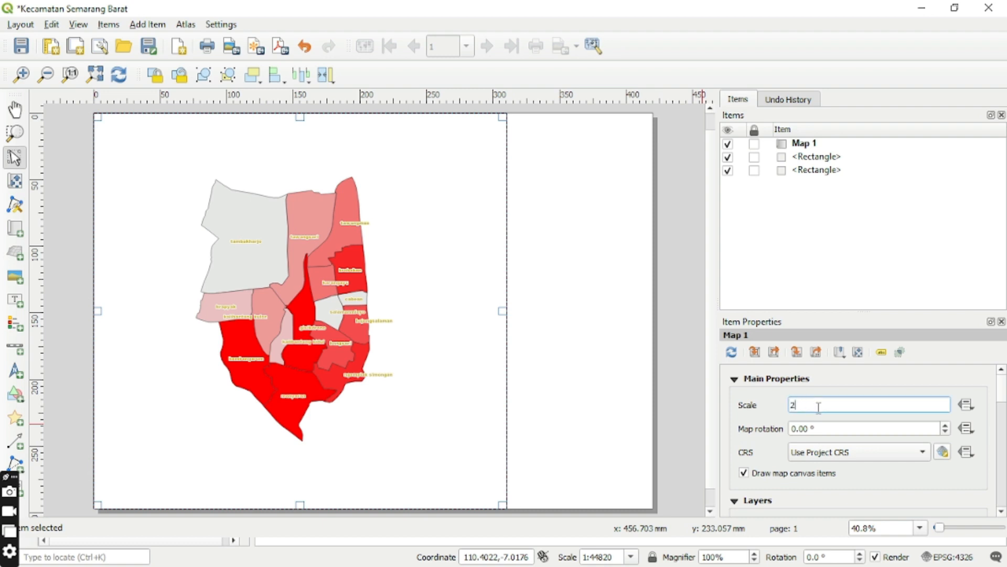
{"action": "key", "text": "Return"}
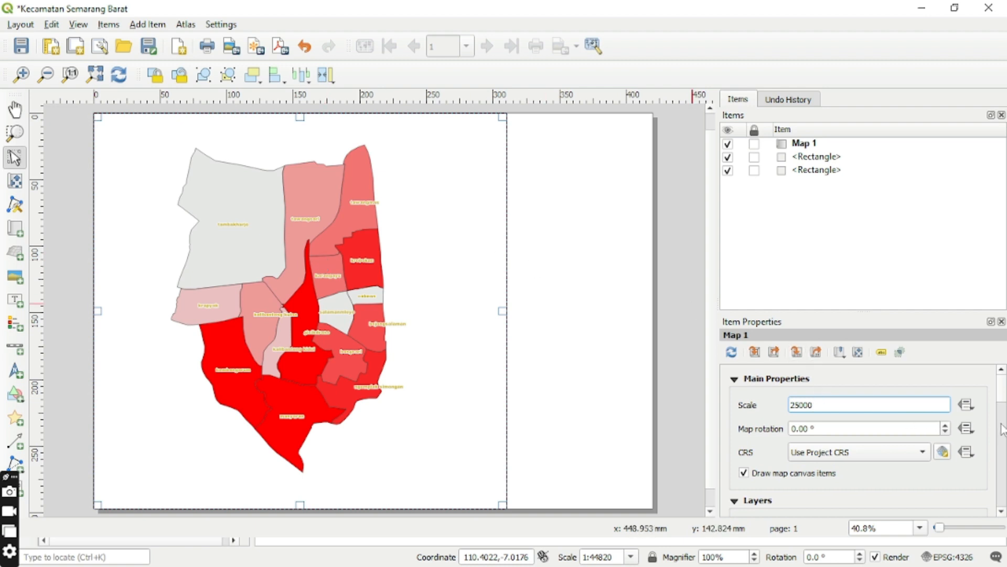
Lock the layers of the map item.
{"action": "scroll", "coordinate": [1002, 426], "scroll_direction": "down", "scroll_amount": 3}
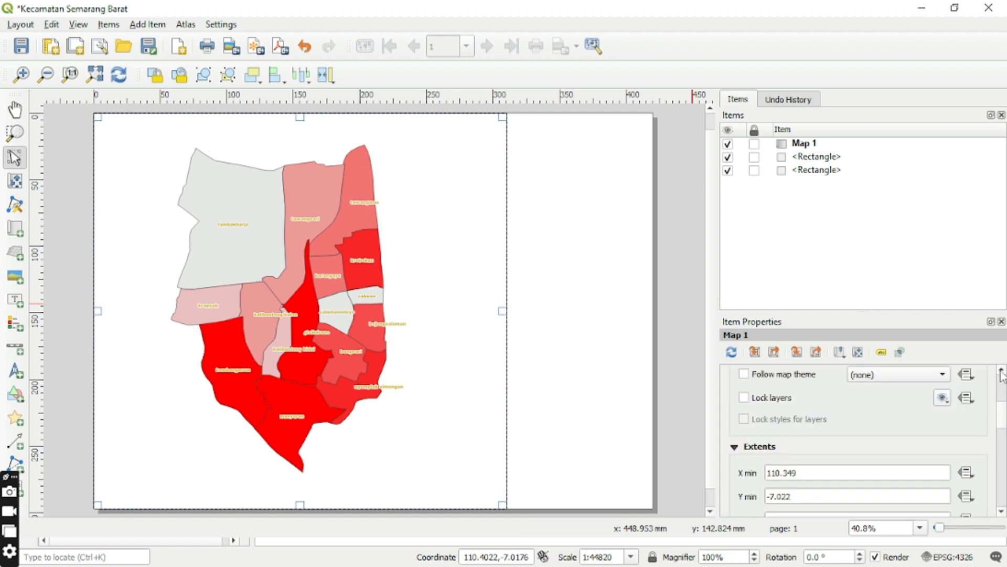
{"action": "scroll", "coordinate": [871, 431], "scroll_direction": "up", "scroll_amount": 2}
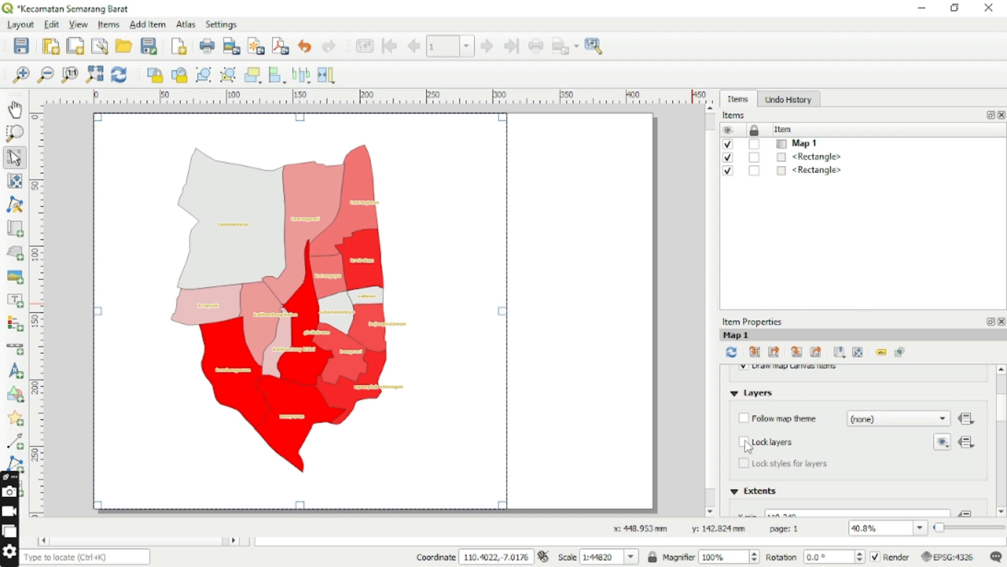
{"action": "left_click", "coordinate": [745, 442]}
Add a new grid to the map item and select it in the grid list.
{"action": "left_click", "coordinate": [1002, 512]}
{"action": "left_click_drag", "start_coordinate": [1002, 511], "coordinate": [1002, 512]}
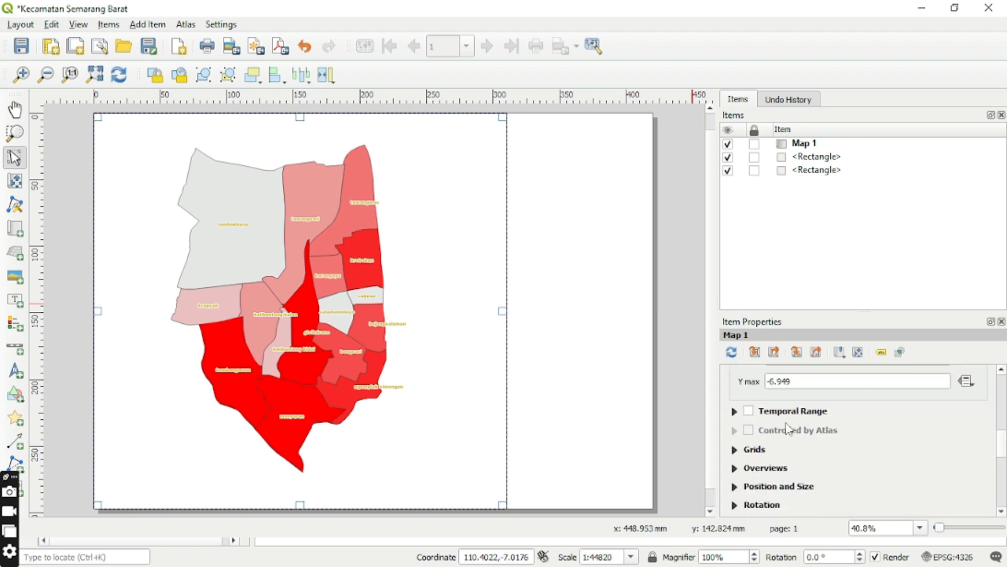
{"action": "left_click", "coordinate": [762, 454]}
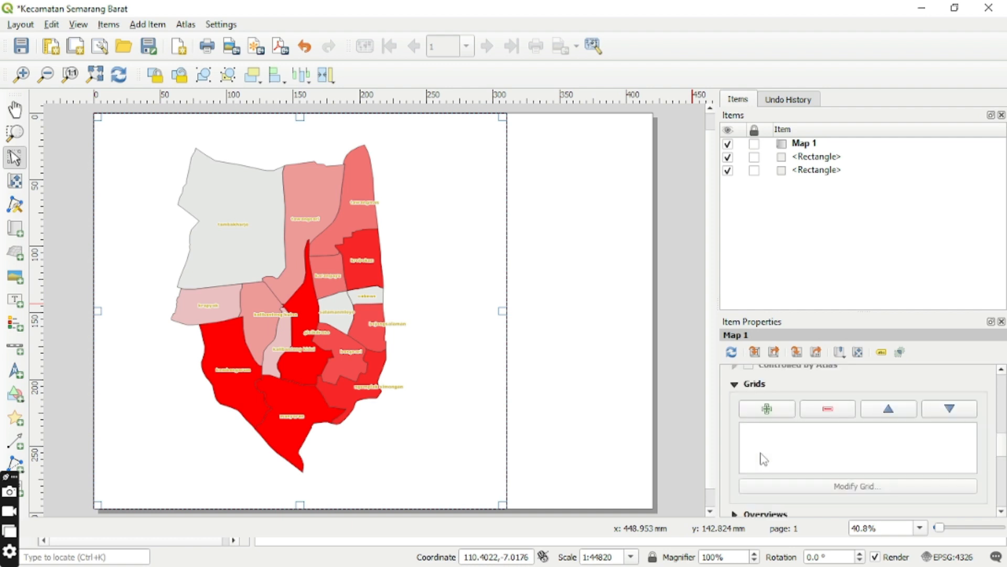
{"action": "left_click", "coordinate": [778, 414]}
{"action": "left_click", "coordinate": [785, 429]}
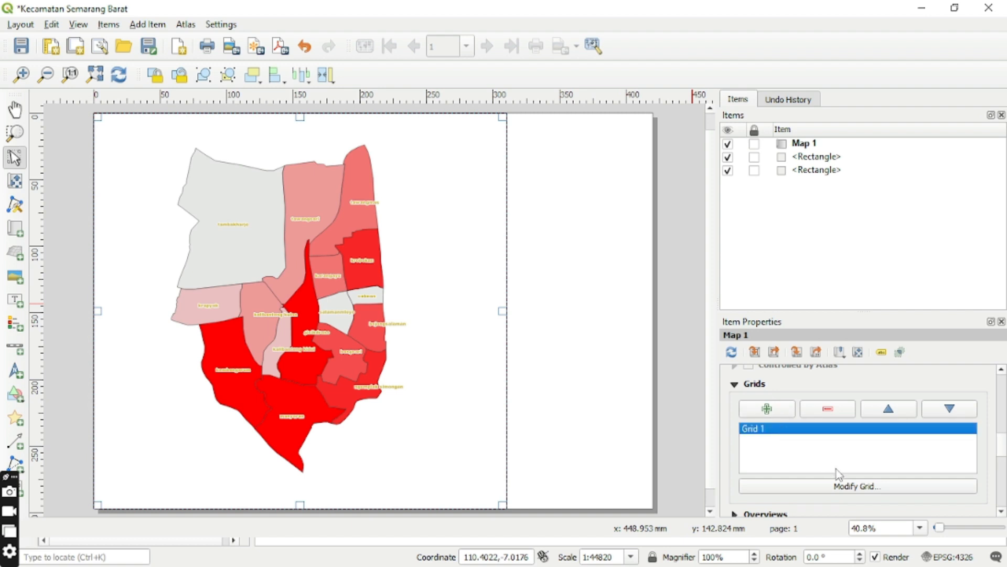
Modify the map grid to use an interval in centimeters, with X and Y spacing of 5.
{"action": "left_click", "coordinate": [849, 487]}
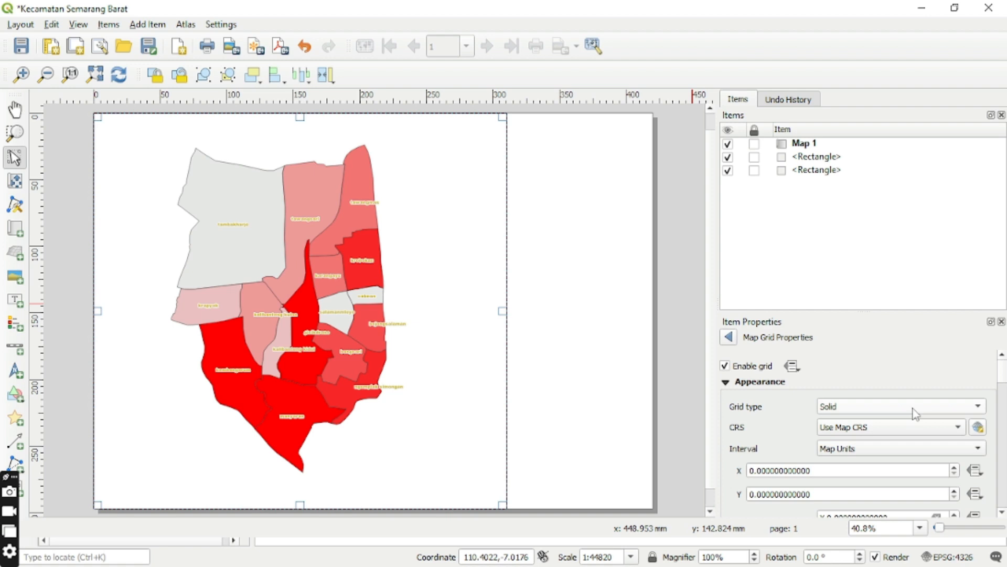
{"action": "left_click", "coordinate": [958, 449]}
{"action": "key", "text": "Escape"}
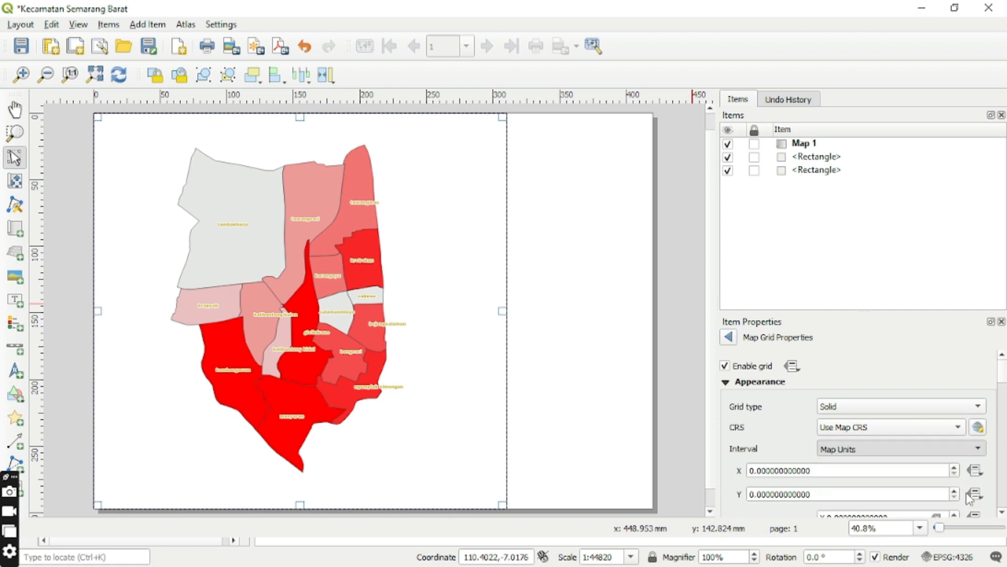
{"action": "left_click", "coordinate": [757, 470]}
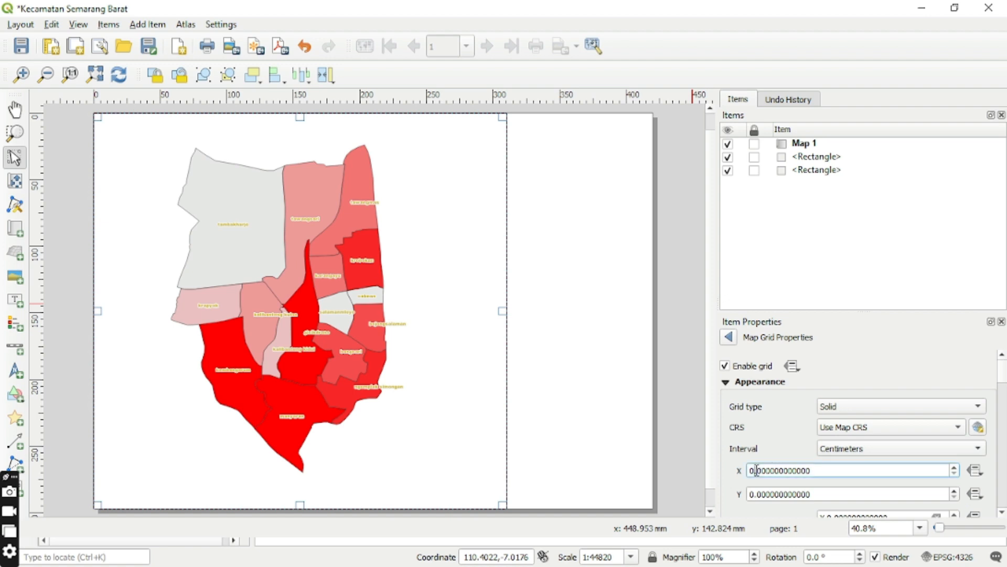
{"action": "key", "text": "BackSpace"}
{"action": "type", "text": "5"}
{"action": "left_click", "coordinate": [754, 493]}
{"action": "type", "text": "5"}
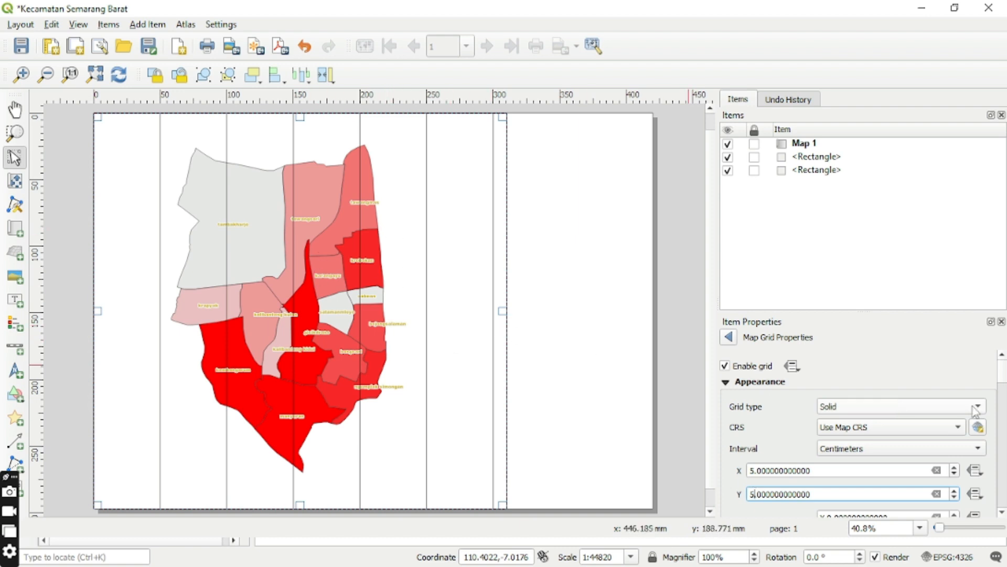
Give the map grid a Zebra frame style.
{"action": "left_click_drag", "start_coordinate": [1002, 513], "coordinate": [1002, 513]}
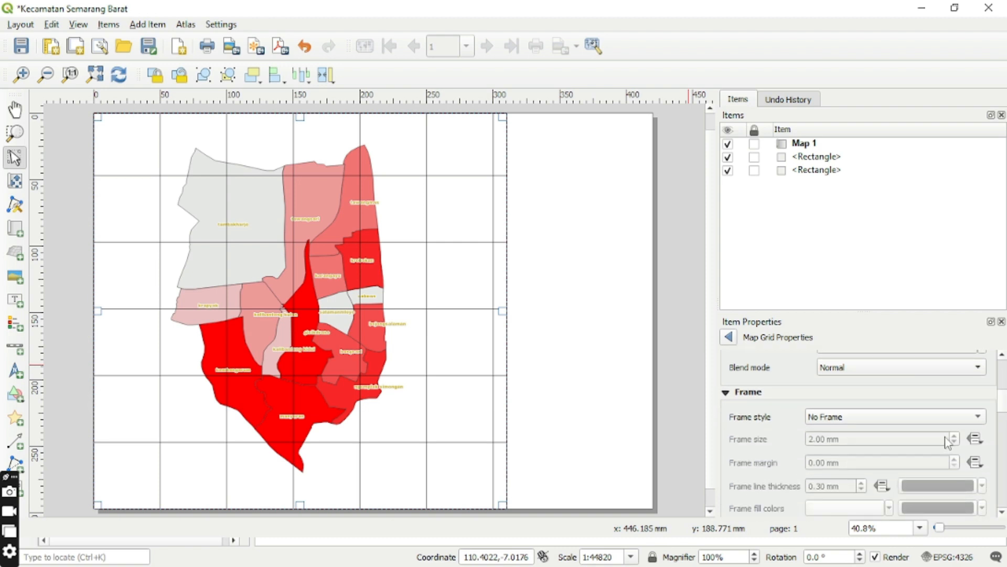
{"action": "left_click", "coordinate": [979, 419]}
{"action": "left_click", "coordinate": [916, 435]}
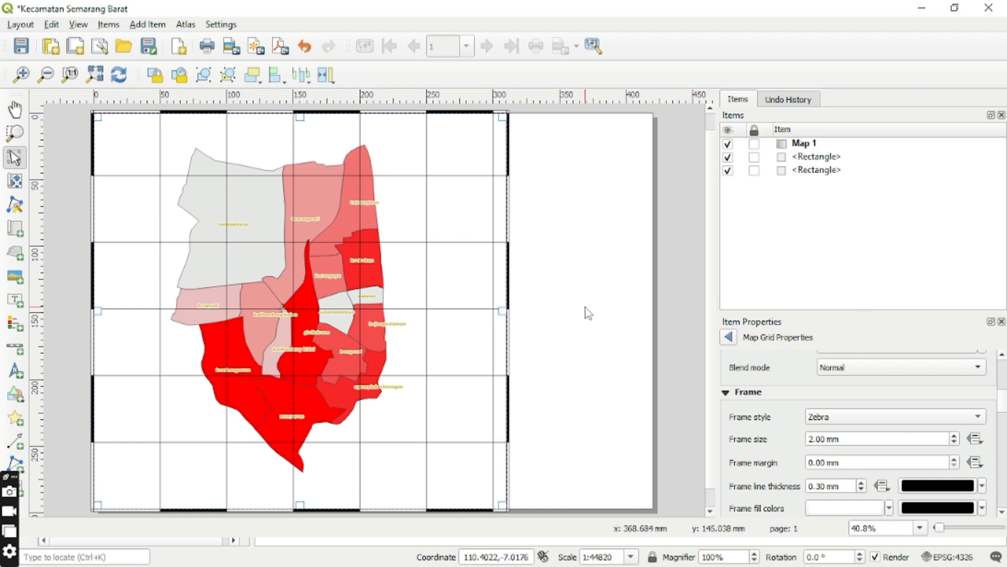
Enable drawing of the grid coordinates, keeping the Decimal format.
{"action": "scroll", "coordinate": [1002, 517], "scroll_direction": "down", "scroll_amount": 10}
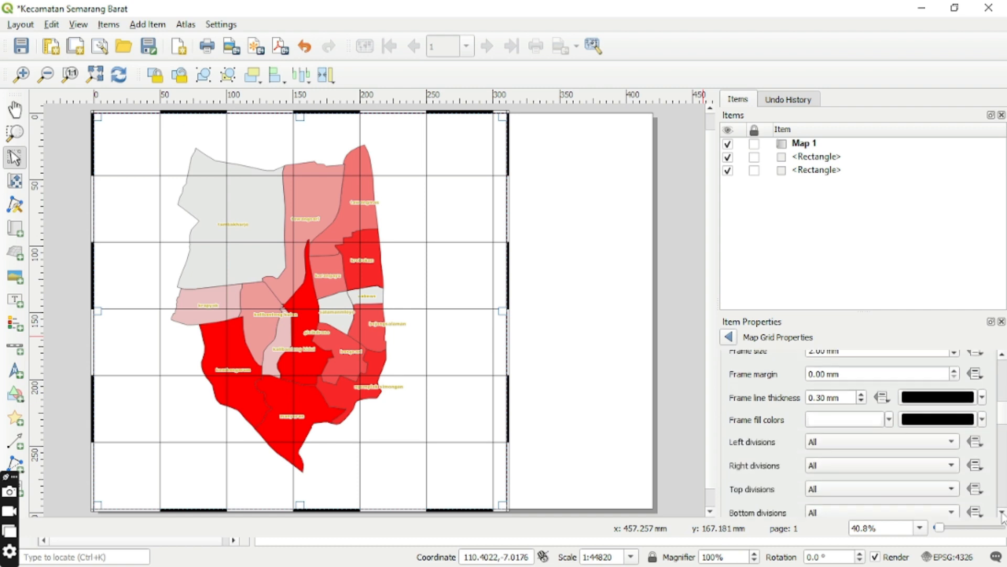
{"action": "scroll", "coordinate": [1002, 517], "scroll_direction": "down", "scroll_amount": 10}
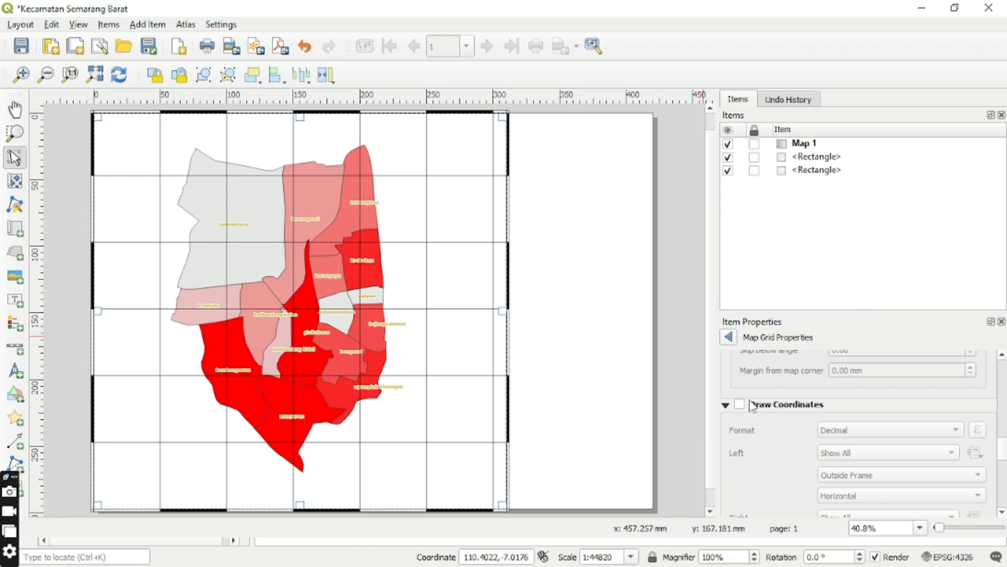
{"action": "left_click", "coordinate": [739, 405]}
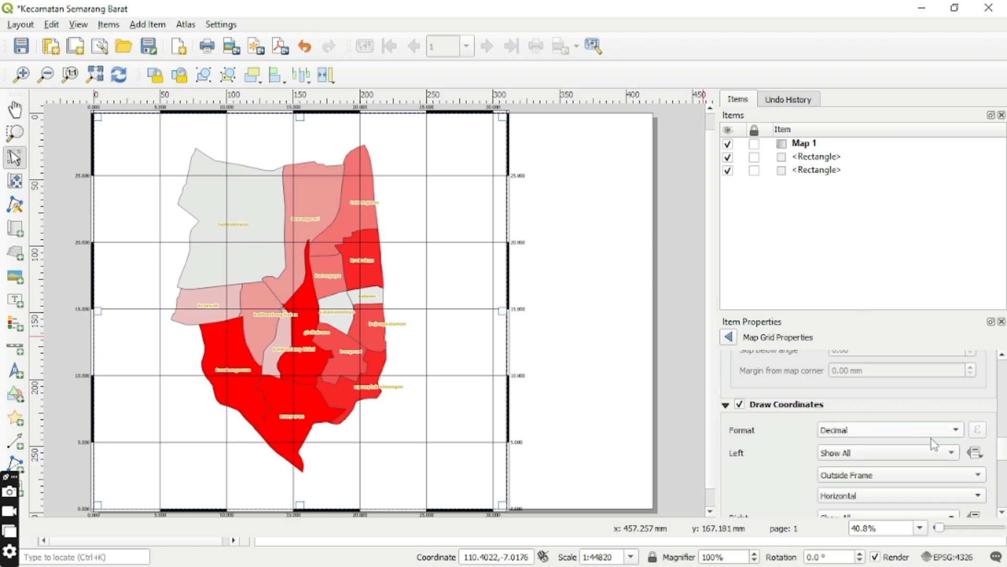
{"action": "left_click", "coordinate": [954, 433]}
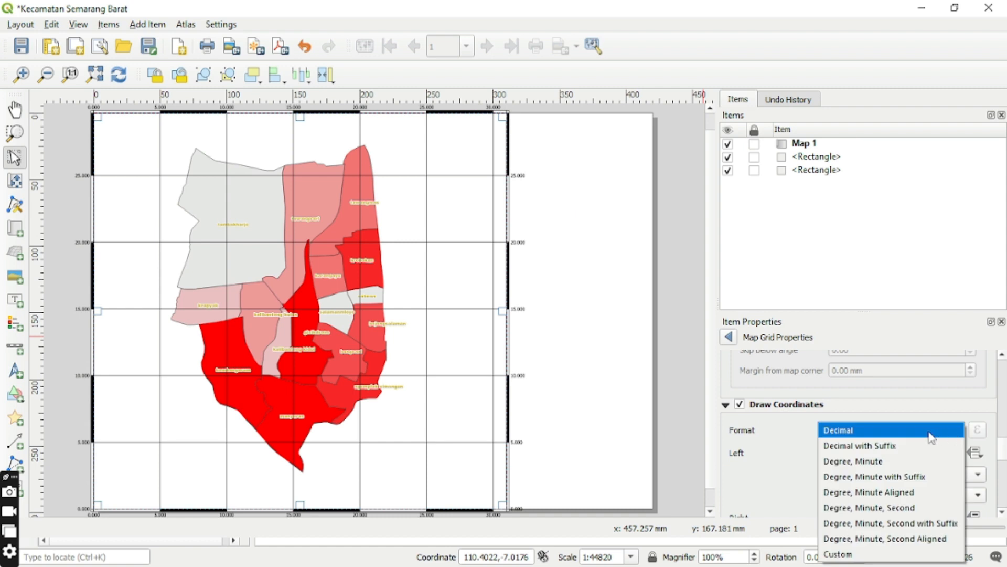
{"action": "left_click", "coordinate": [954, 435]}
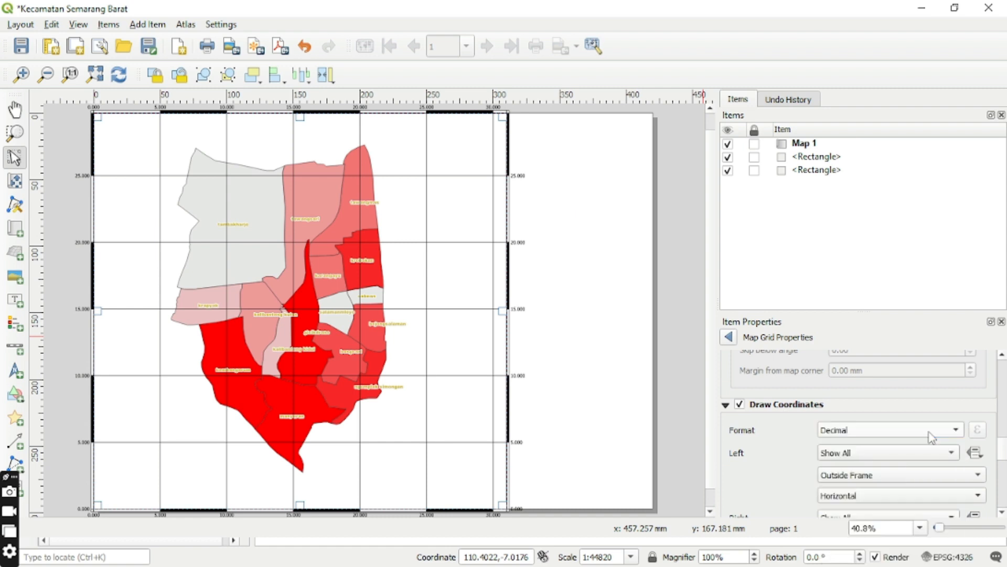
Place the left and right grid coordinates inside the frame.
{"action": "left_click", "coordinate": [978, 478]}
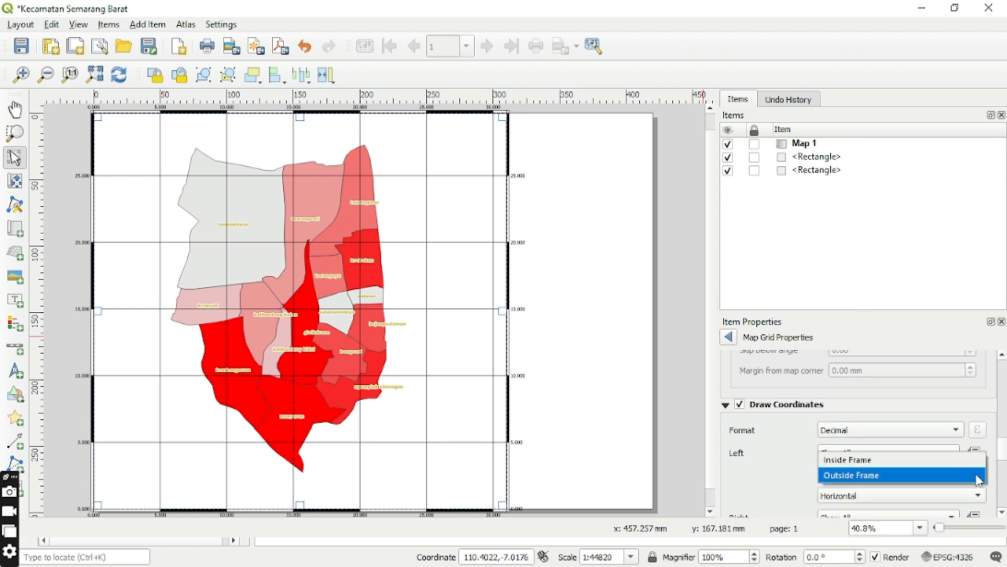
{"action": "left_click", "coordinate": [954, 462]}
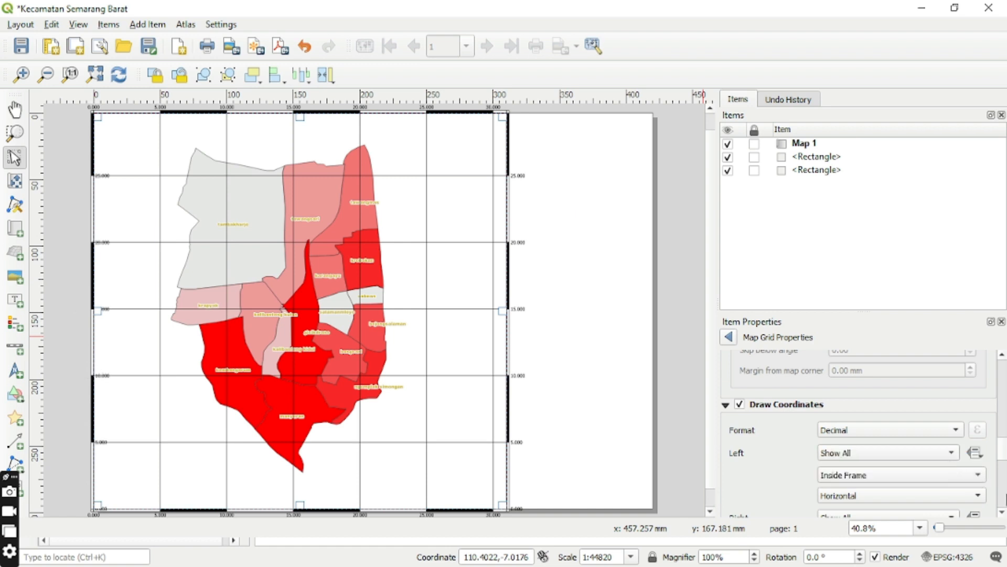
{"action": "scroll", "coordinate": [1002, 513], "scroll_direction": "down", "scroll_amount": 4}
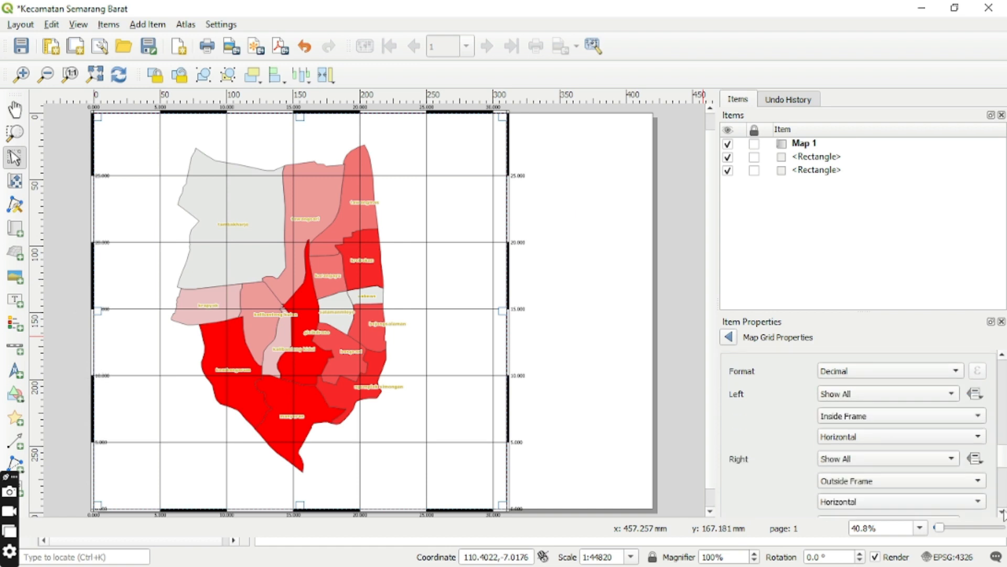
{"action": "left_click", "coordinate": [978, 481]}
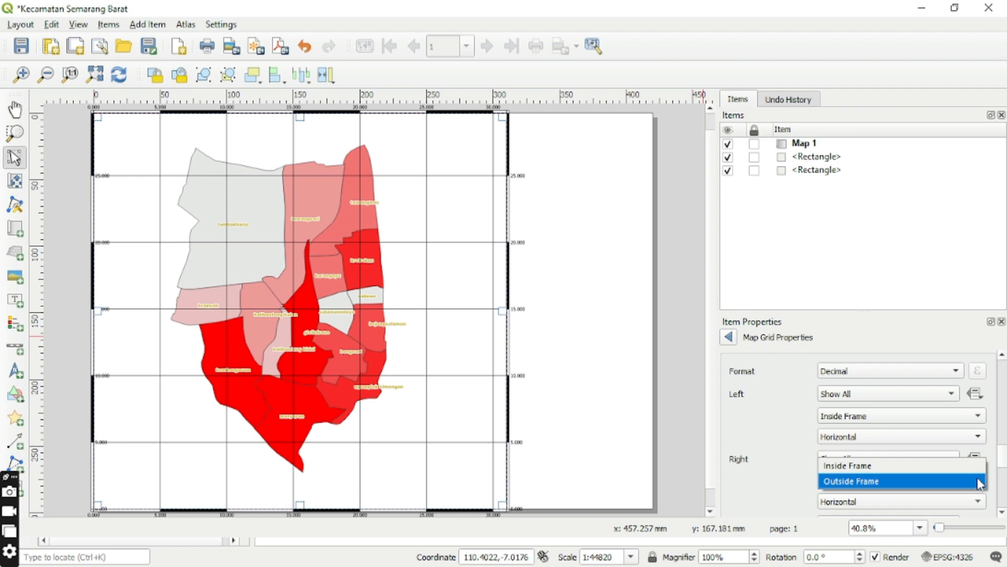
{"action": "left_click", "coordinate": [942, 468]}
Place the top and bottom grid coordinates inside the frame.
{"action": "scroll", "coordinate": [1001, 515], "scroll_direction": "down", "scroll_amount": 4}
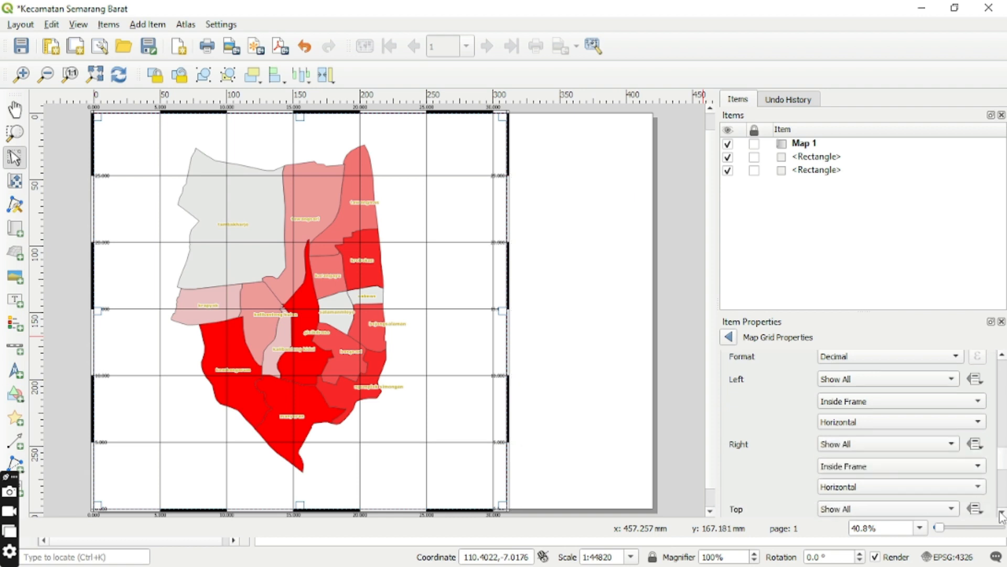
{"action": "scroll", "coordinate": [1002, 515], "scroll_direction": "down", "scroll_amount": 3}
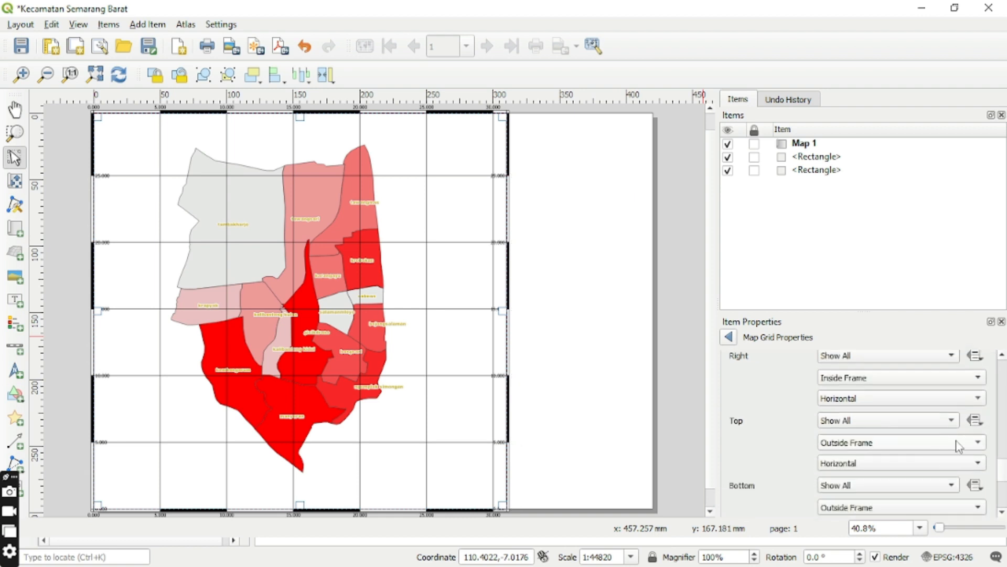
{"action": "left_click", "coordinate": [973, 443]}
{"action": "left_click", "coordinate": [958, 427]}
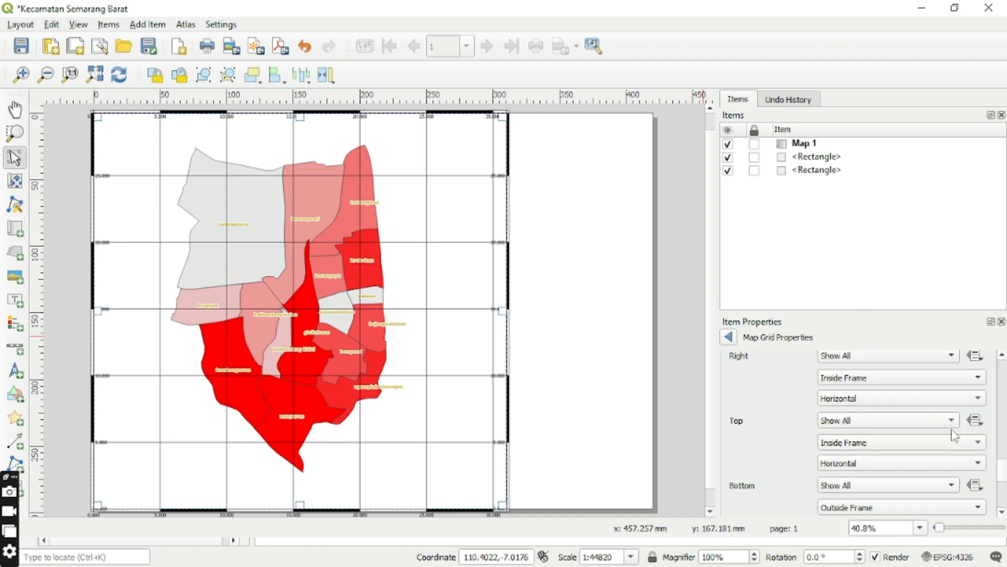
{"action": "left_click", "coordinate": [979, 508]}
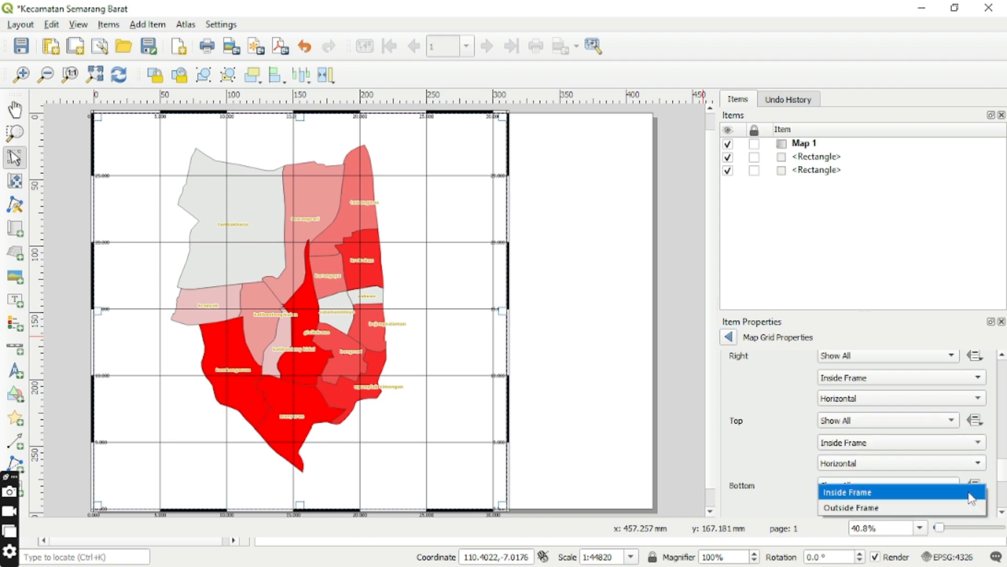
{"action": "left_click", "coordinate": [972, 493]}
{"action": "left_click", "coordinate": [1002, 512]}
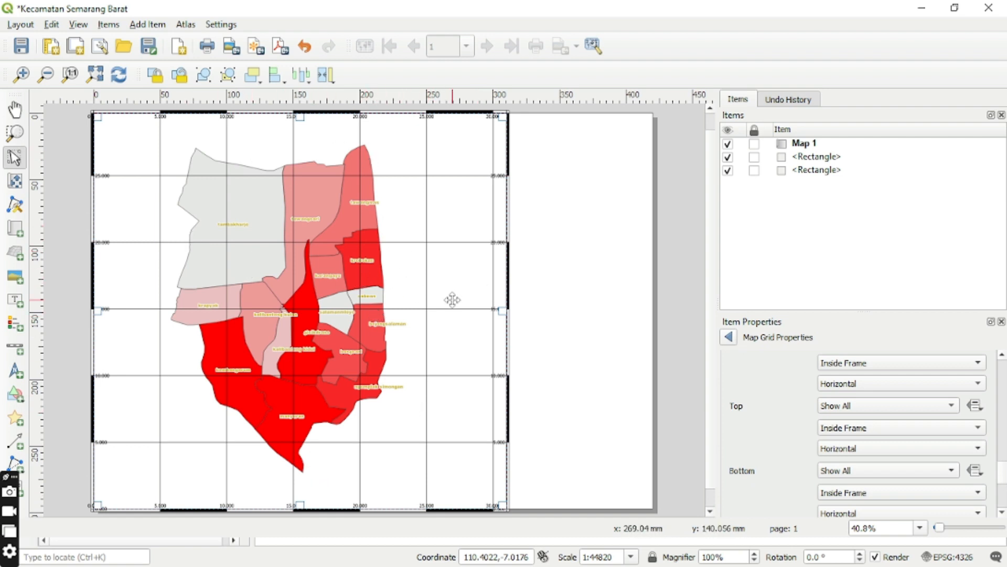
Add a text label spanning the upper part of the empty rectangle beside the map.
{"action": "left_click", "coordinate": [612, 227]}
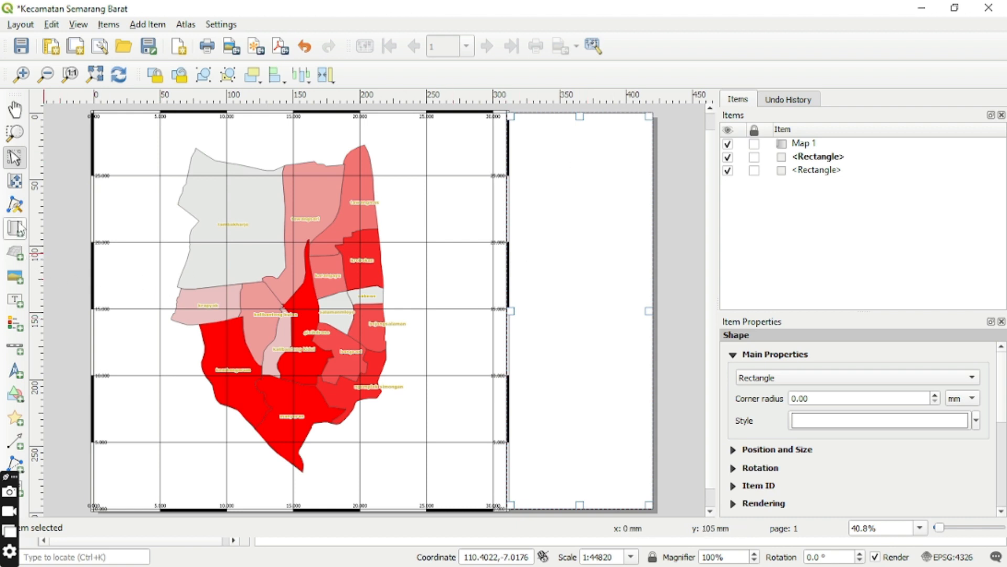
{"action": "left_click", "coordinate": [18, 304]}
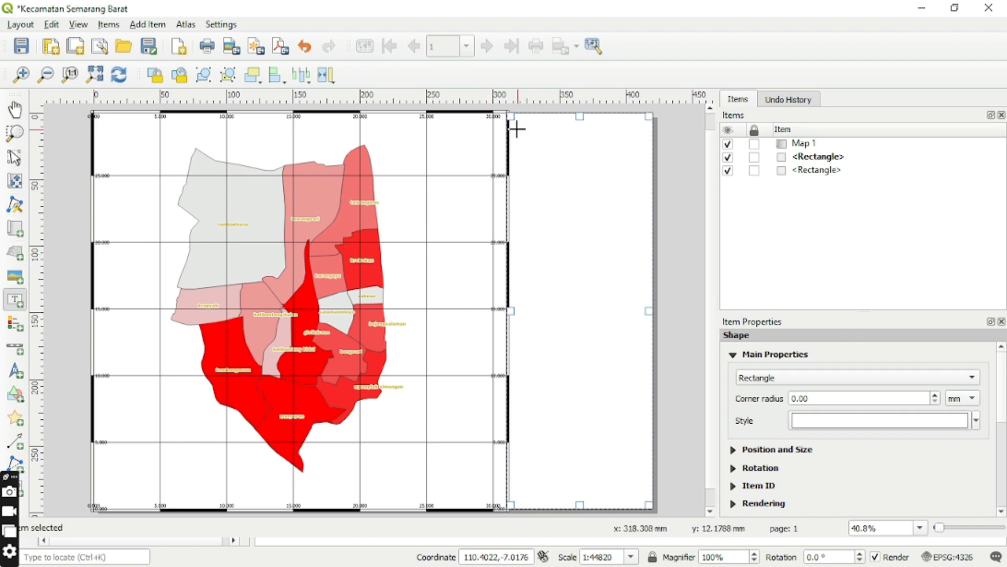
{"action": "left_click_drag", "start_coordinate": [513, 124], "coordinate": [648, 172]}
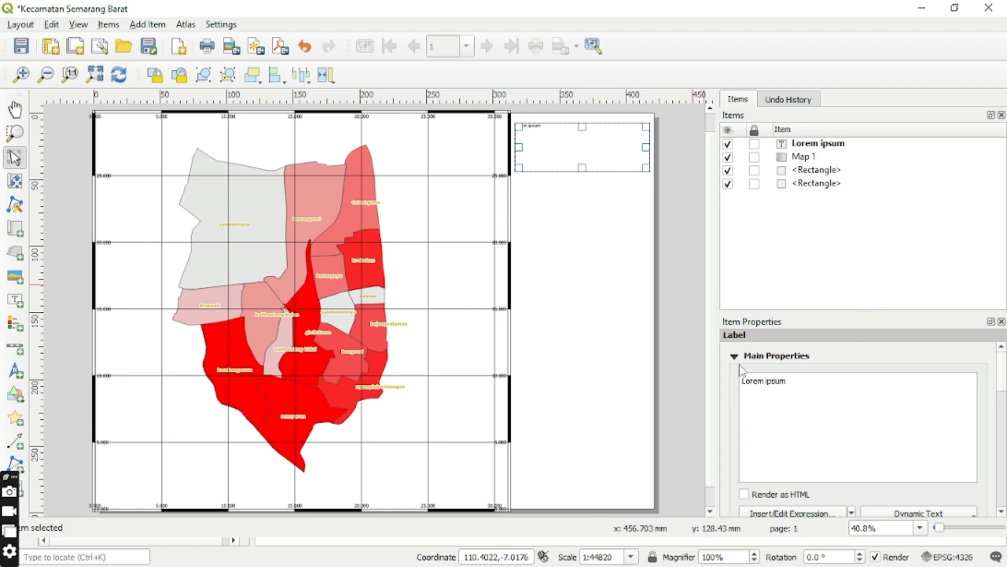
Replace the label's placeholder text with "Peta Persebaran Penduduk Kecamatan Semarang Barat Tahun2021".
{"action": "left_click", "coordinate": [802, 385]}
{"action": "key", "text": "BackSpace"}
{"action": "key", "text": "BackSpace"}
{"action": "key", "text": "BackSpace"}
{"action": "key", "text": "BackSpace"}
{"action": "key", "text": "BackSpace"}
{"action": "key", "text": "BackSpace"}
{"action": "key", "text": "BackSpace"}
{"action": "key", "text": "BackSpace"}
{"action": "key", "text": "BackSpace"}
{"action": "key", "text": "BackSpace"}
{"action": "key", "text": "BackSpace"}
{"action": "type", "text": "P"}
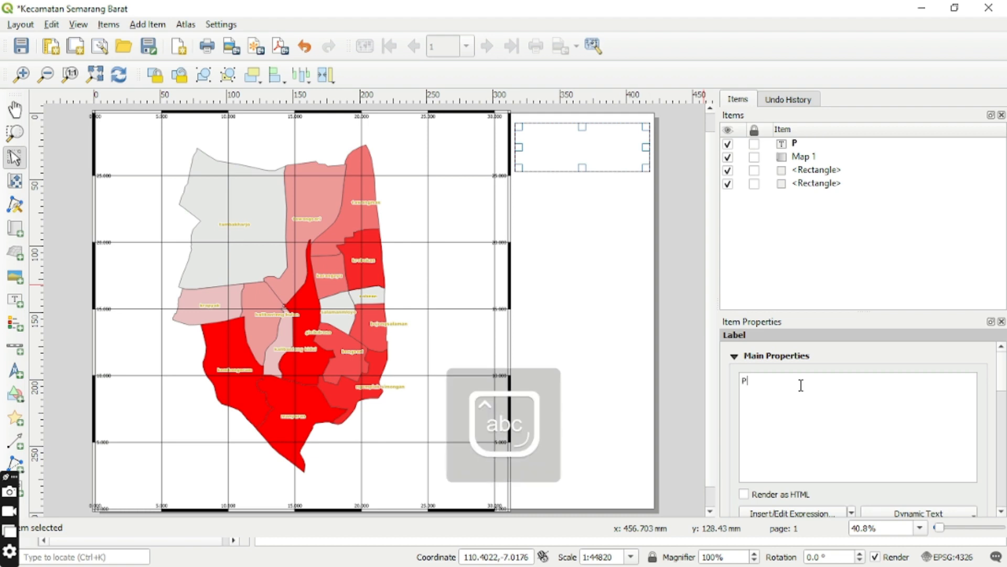
{"action": "type", "text": "eta Persebaran"}
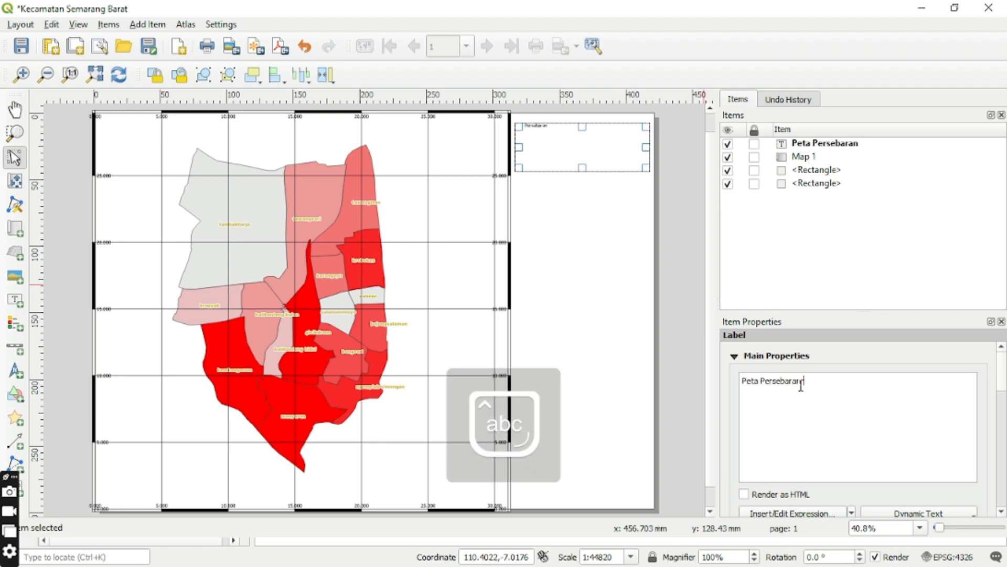
{"action": "type", "text": " Penduduk Kecama"}
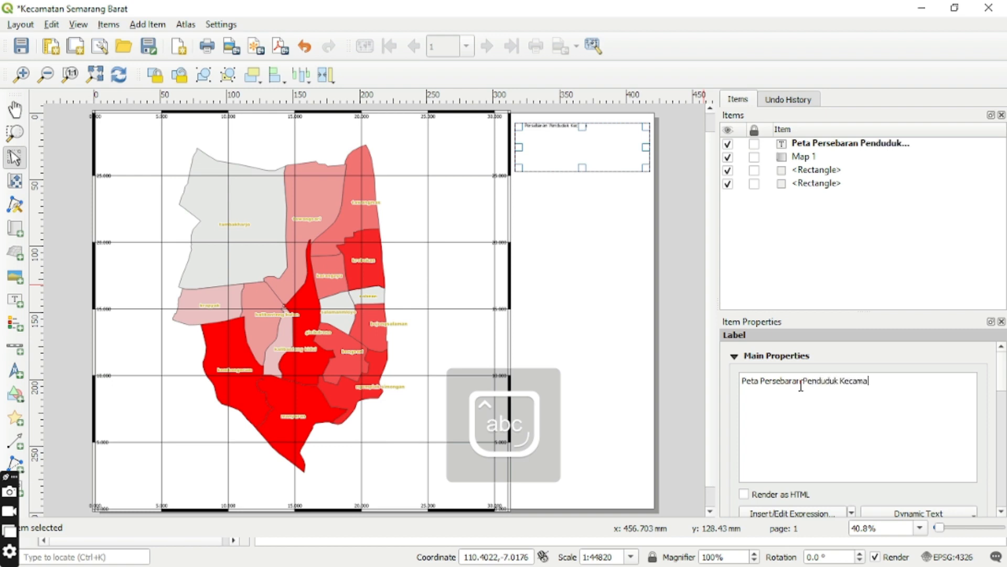
{"action": "type", "text": "tan Semarang Barat Tahun"}
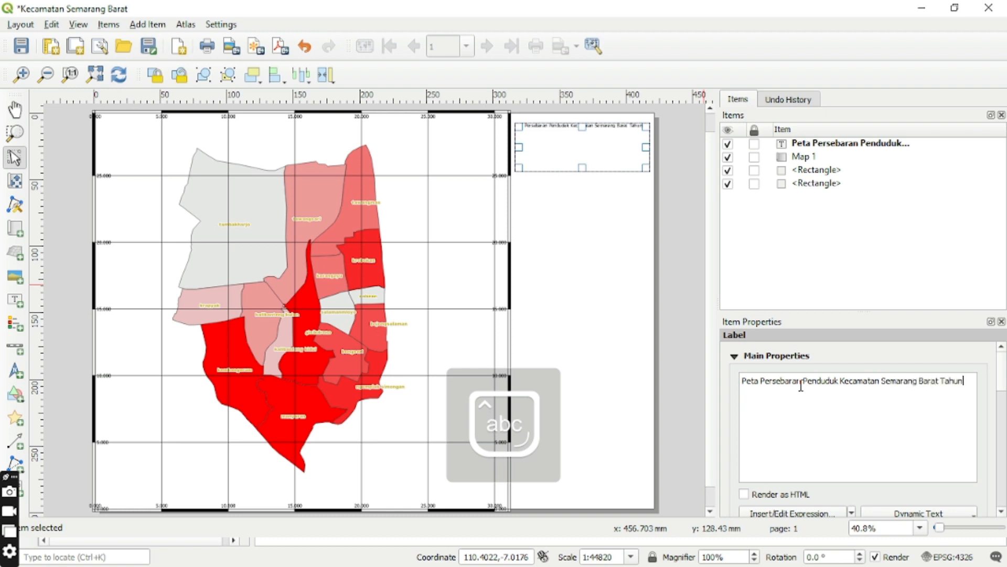
{"action": "type", "text": "2021"}
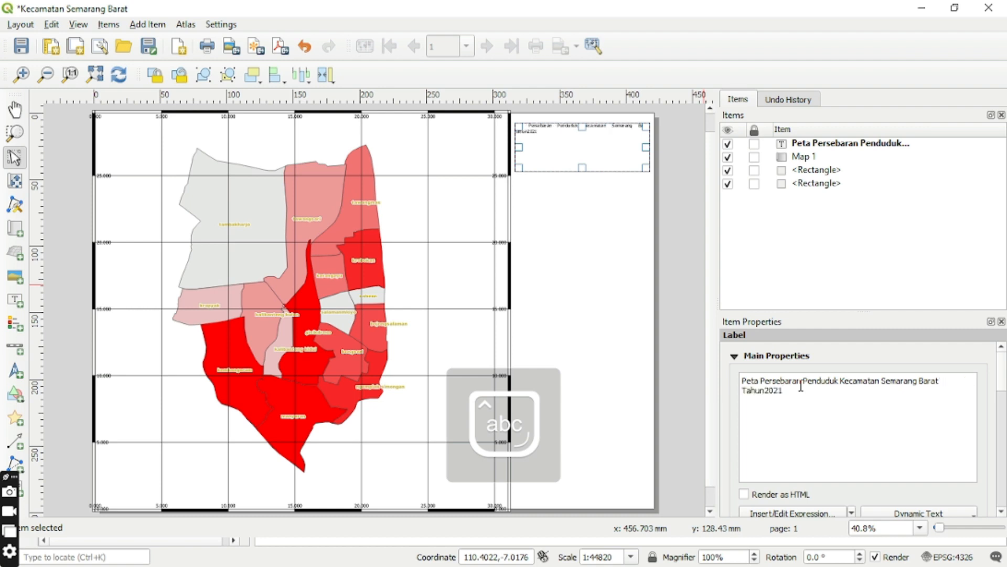
Set the title label's font to Bold at size 18.
{"action": "left_click", "coordinate": [1001, 512]}
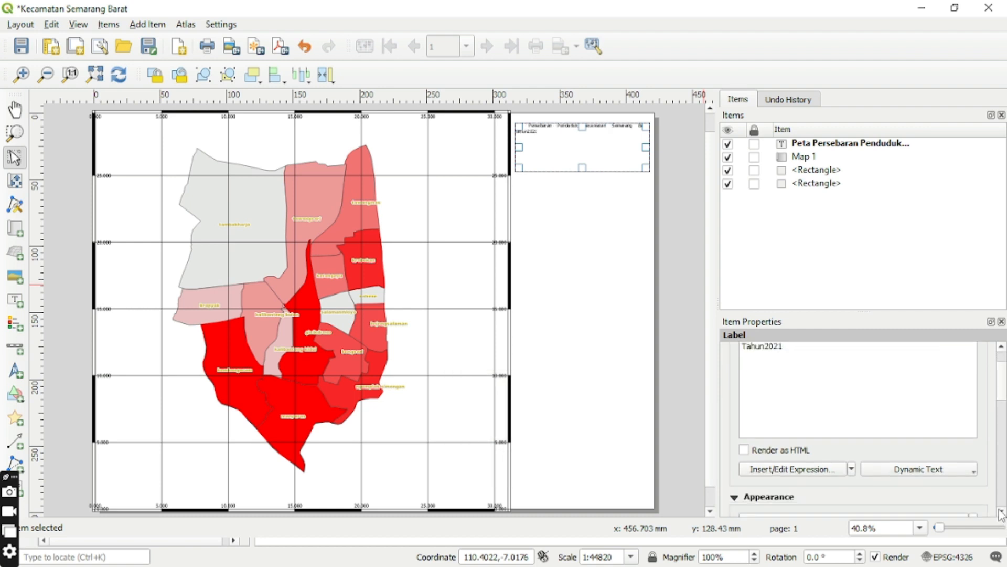
{"action": "scroll", "coordinate": [1001, 513], "scroll_direction": "down", "scroll_amount": 5}
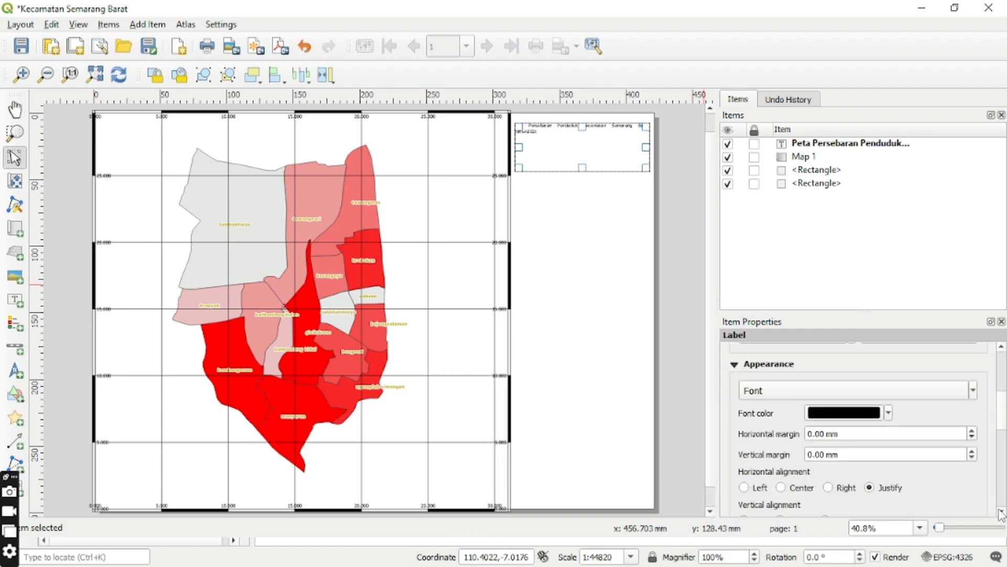
{"action": "left_click", "coordinate": [806, 396]}
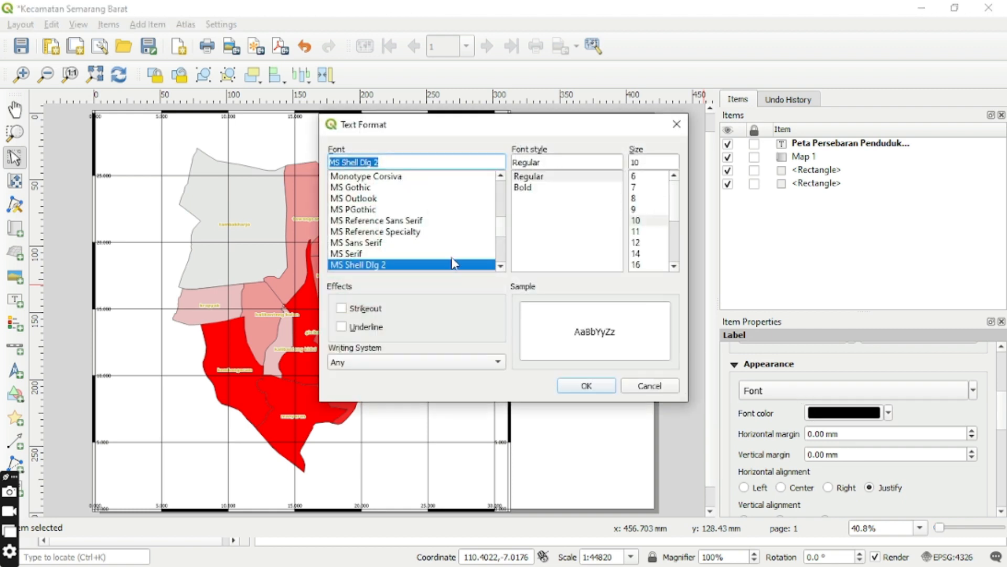
{"action": "left_click", "coordinate": [525, 187]}
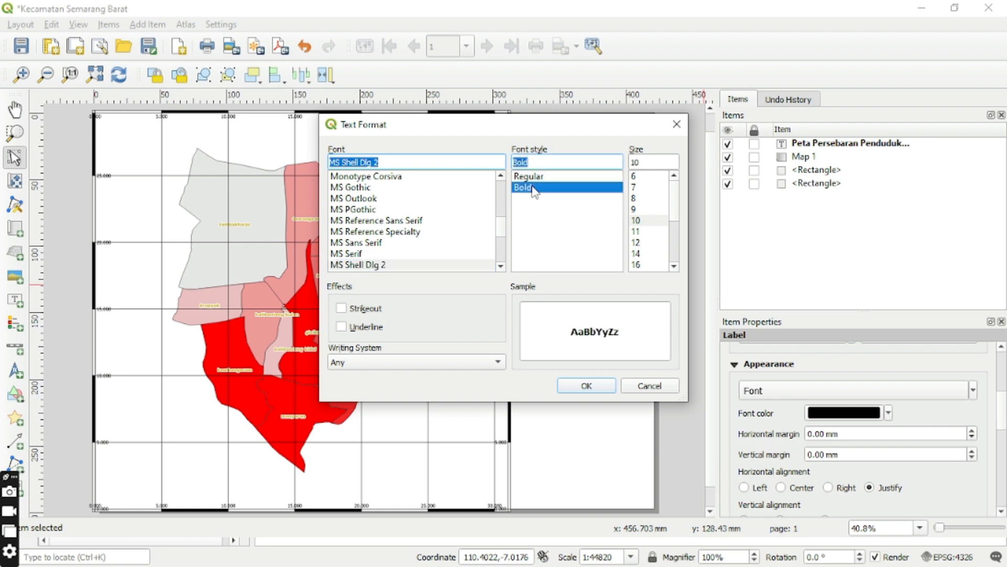
{"action": "left_click", "coordinate": [673, 266]}
{"action": "left_click", "coordinate": [673, 267]}
{"action": "left_click", "coordinate": [674, 266]}
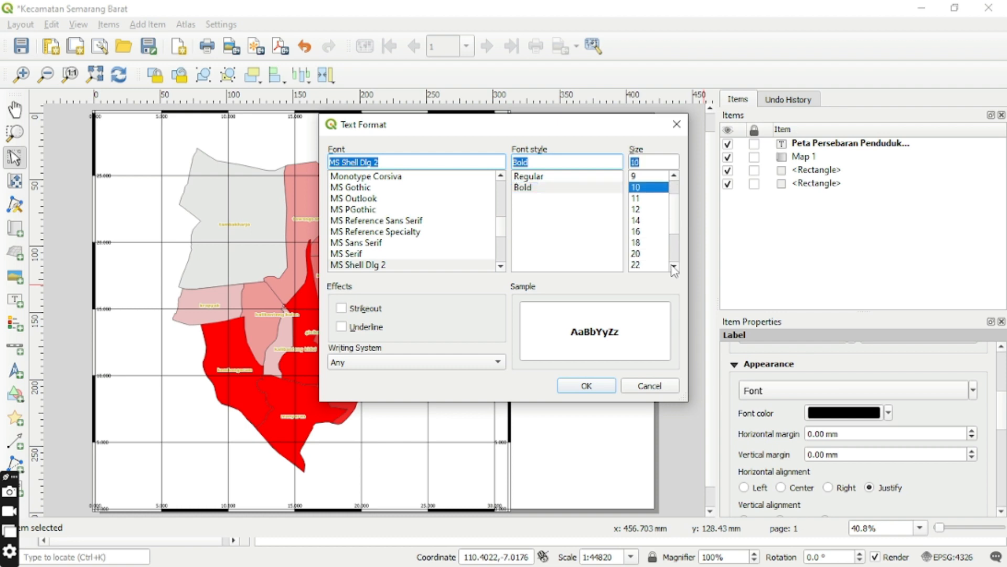
{"action": "left_click", "coordinate": [636, 243]}
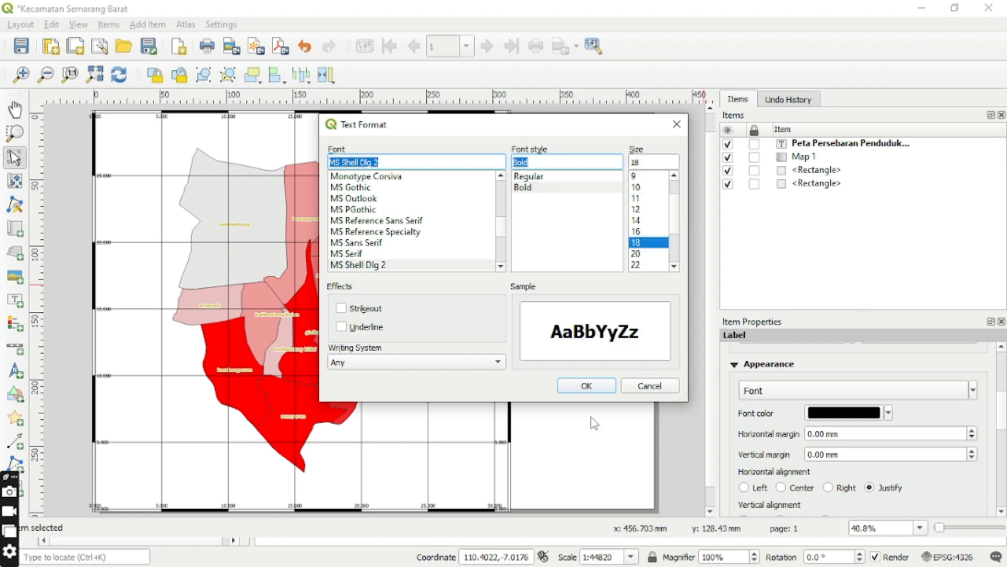
{"action": "left_click", "coordinate": [586, 387]}
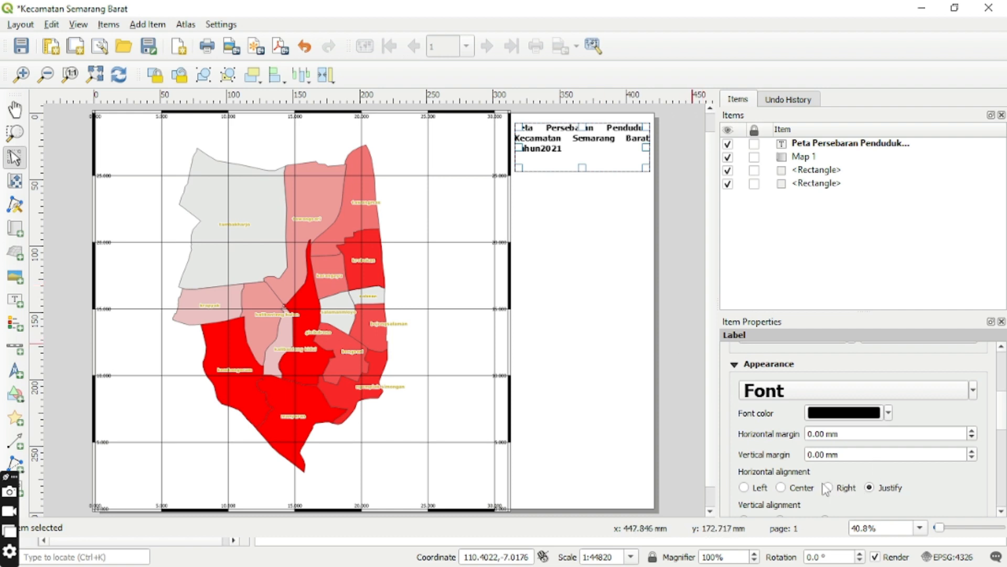
Set the title label's horizontal alignment to Center and its vertical alignment to Middle.
{"action": "scroll", "coordinate": [1002, 507], "scroll_direction": "down", "scroll_amount": 15}
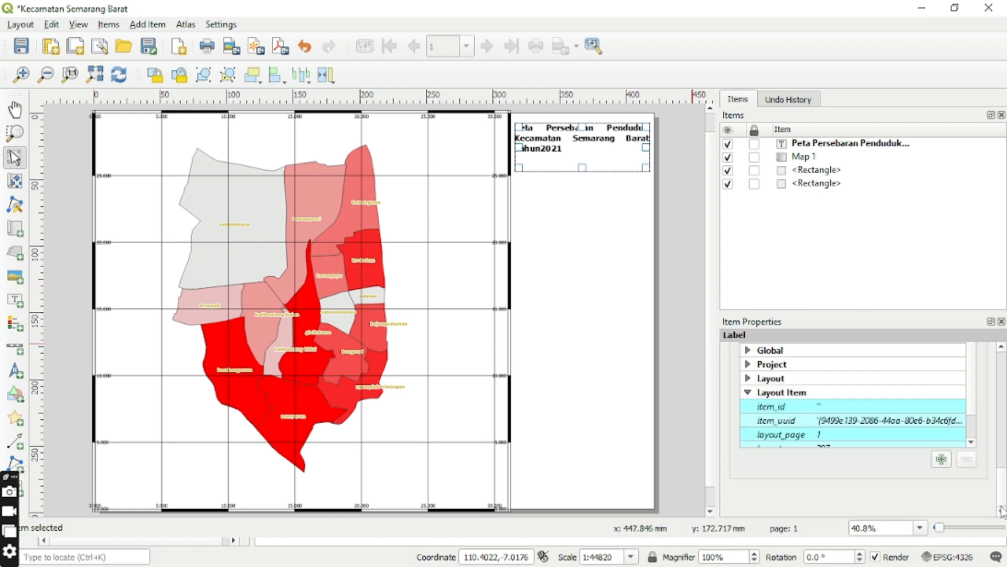
{"action": "scroll", "coordinate": [1002, 357], "scroll_direction": "up", "scroll_amount": 10}
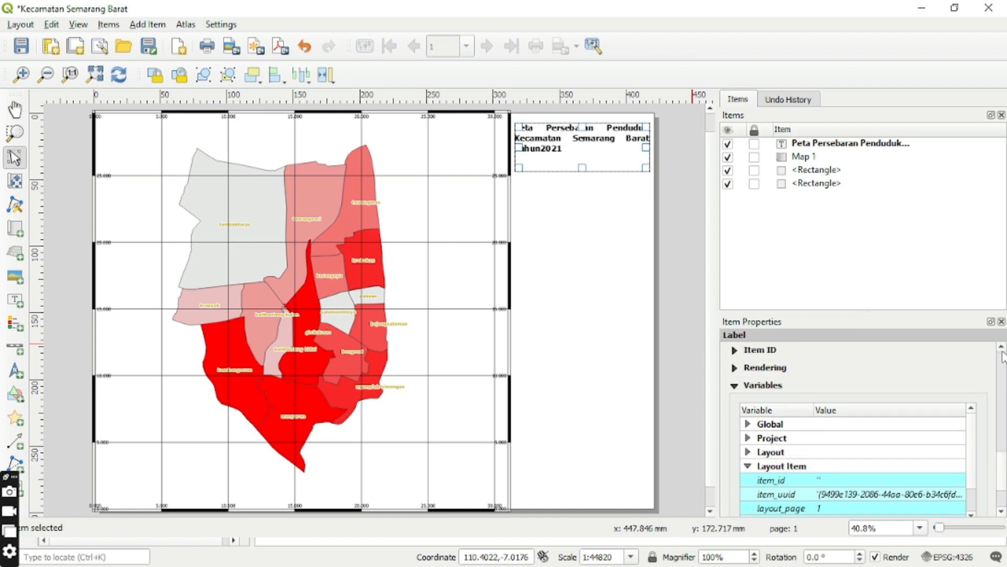
{"action": "scroll", "coordinate": [1002, 357], "scroll_direction": "up", "scroll_amount": 3}
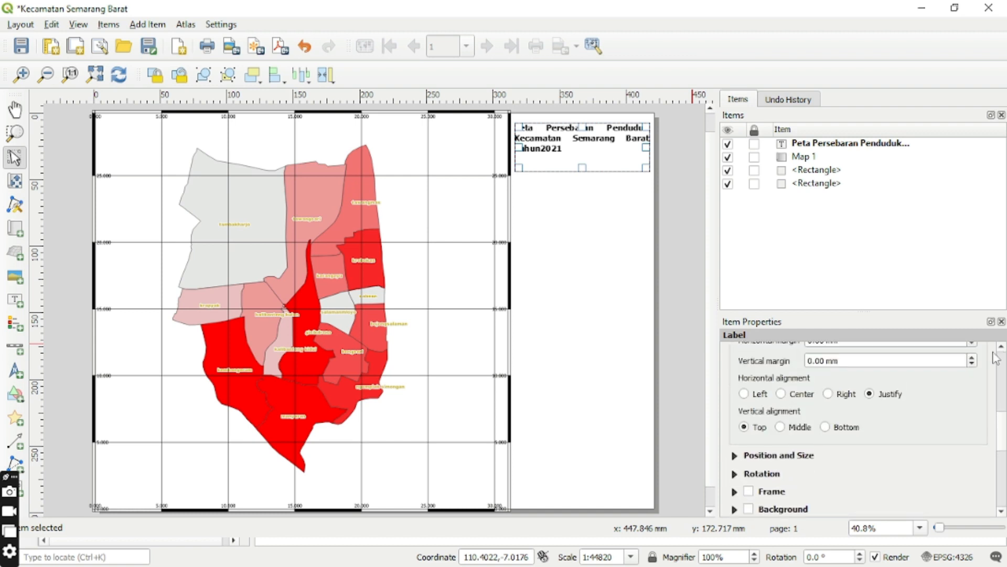
{"action": "left_click", "coordinate": [782, 394]}
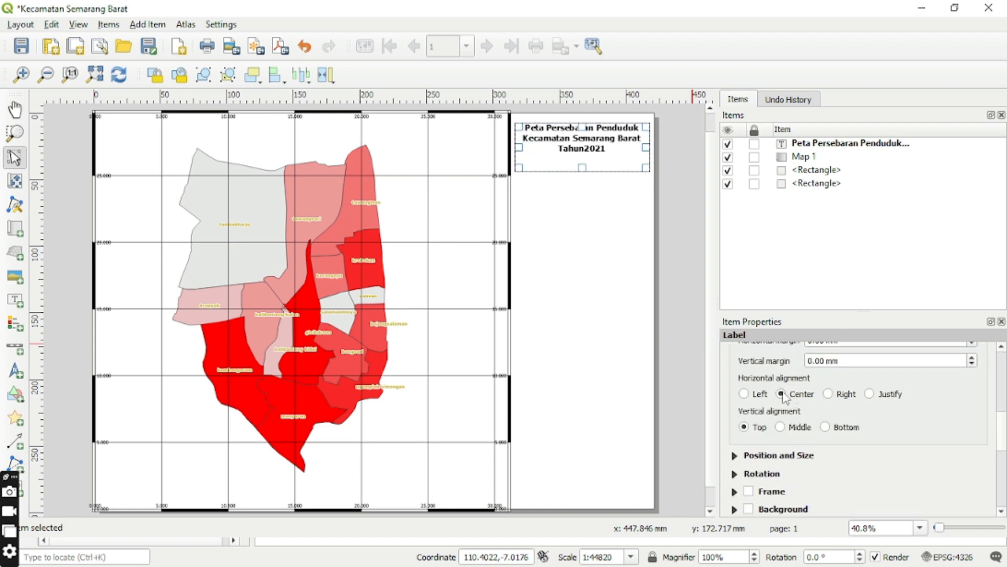
{"action": "left_click", "coordinate": [781, 427]}
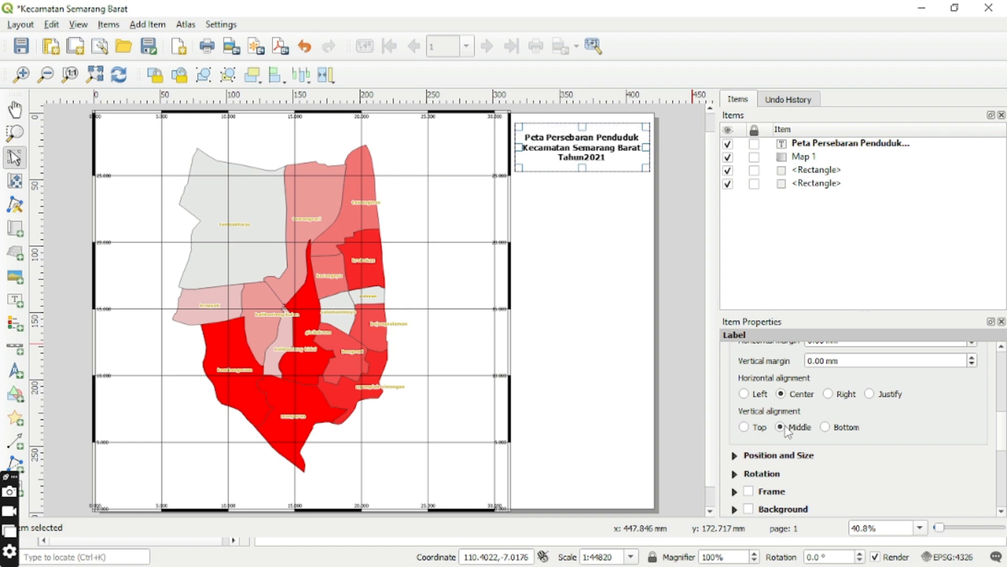
Move the title label slightly upward within the rectangle beside the map.
{"action": "left_click", "coordinate": [602, 349]}
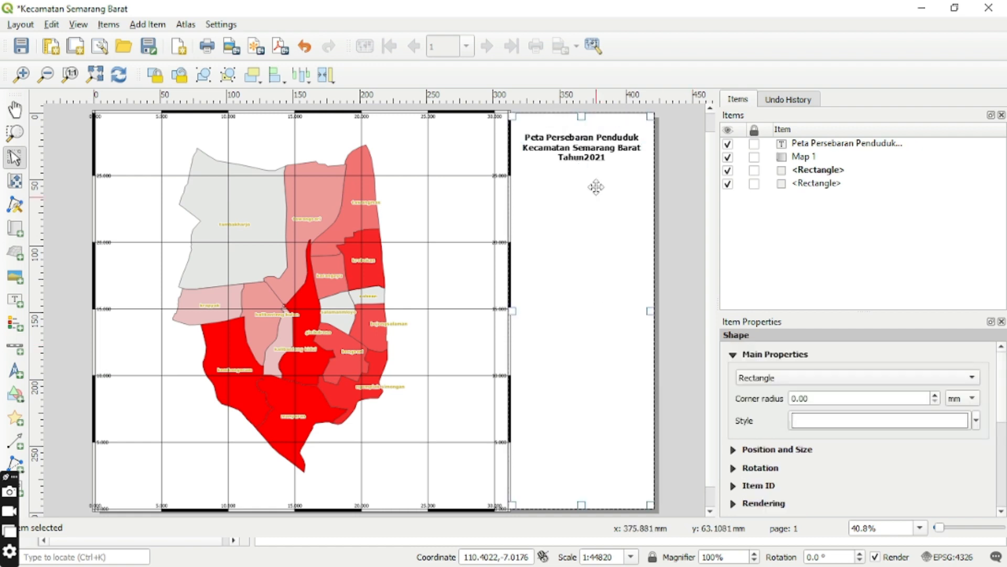
{"action": "left_click", "coordinate": [588, 162]}
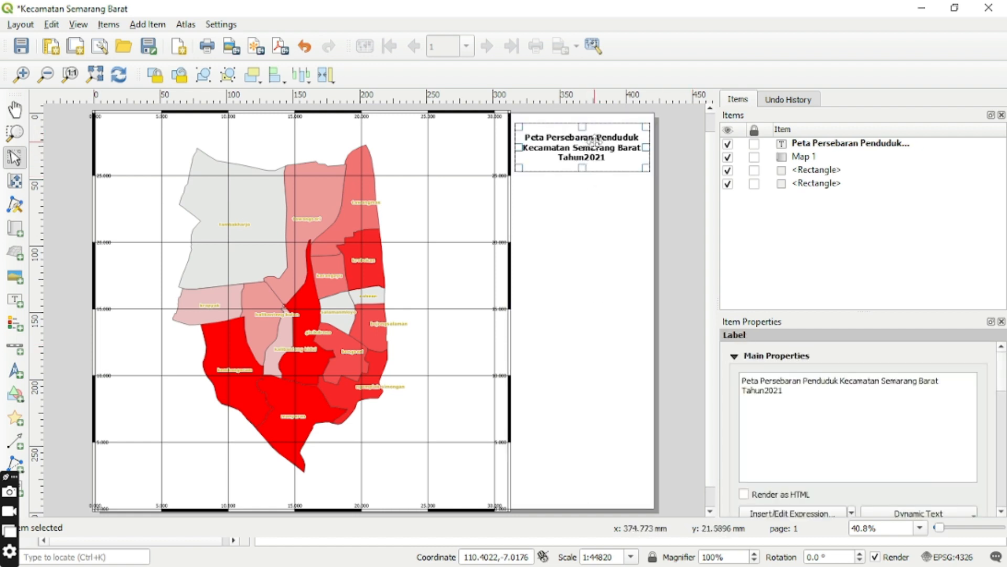
{"action": "left_click_drag", "start_coordinate": [594, 141], "coordinate": [594, 137]}
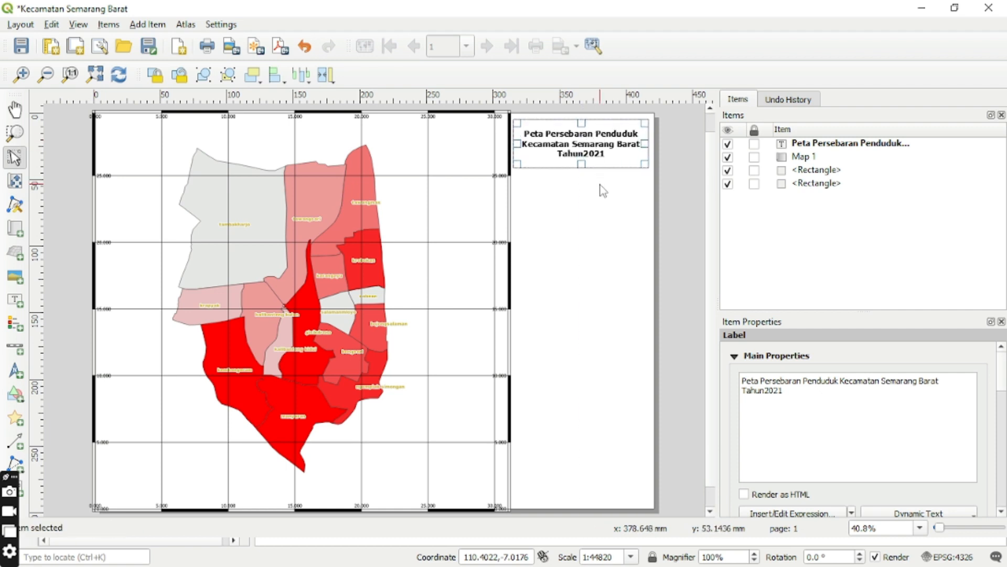
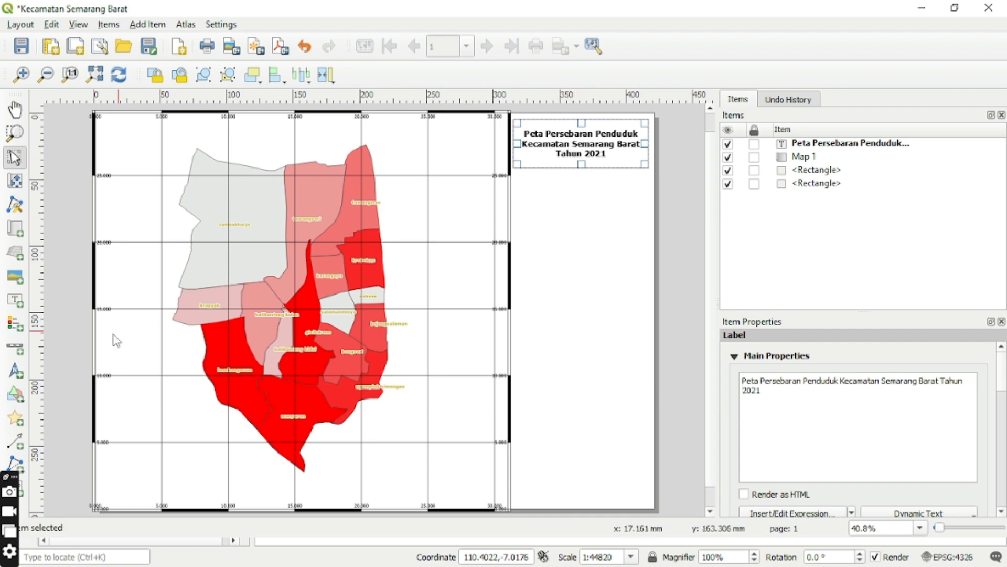
Add a scale bar for Map 1 beneath the title label and set its style to Numeric.
{"action": "left_click", "coordinate": [16, 349]}
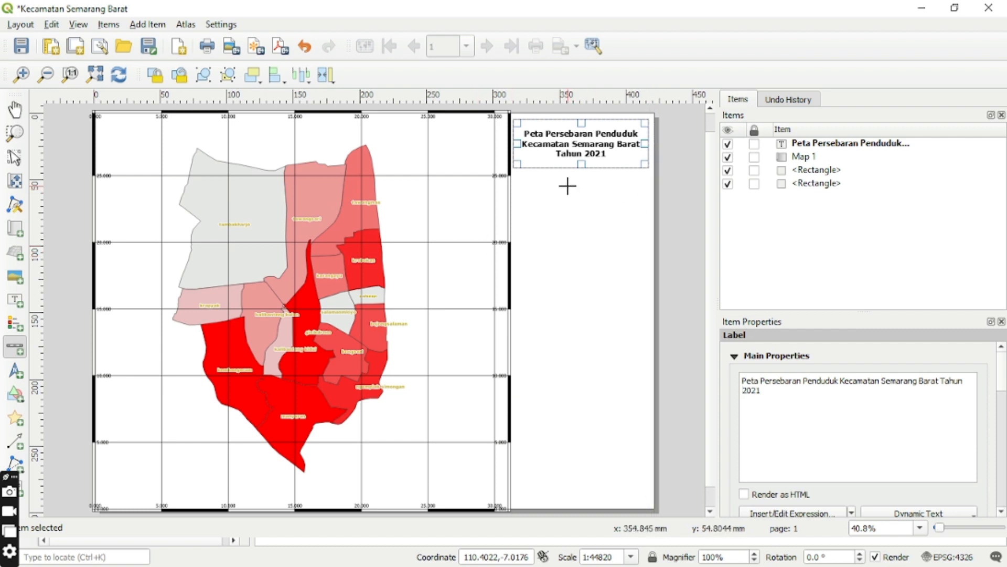
{"action": "left_click_drag", "start_coordinate": [568, 186], "coordinate": [641, 204]}
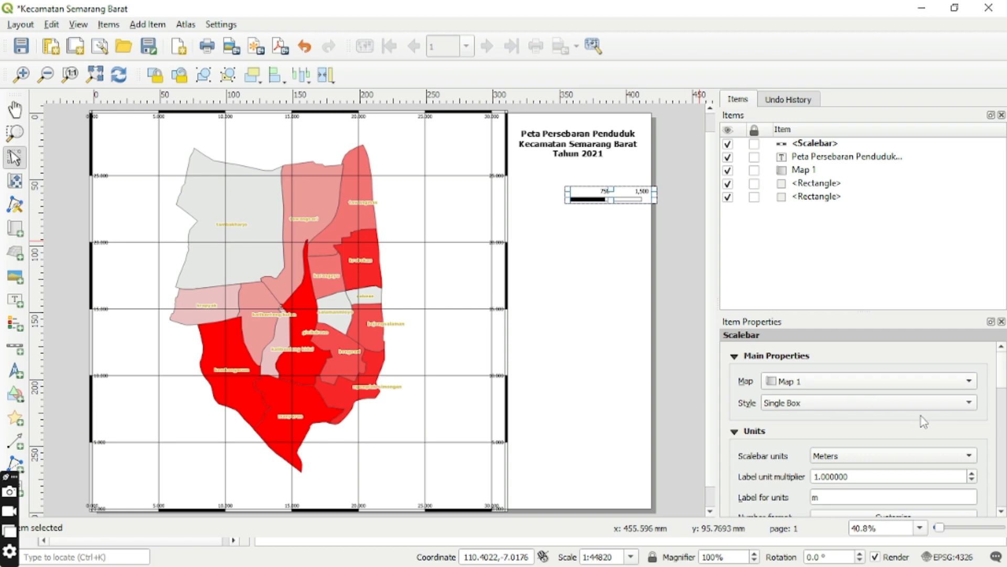
{"action": "left_click", "coordinate": [975, 404]}
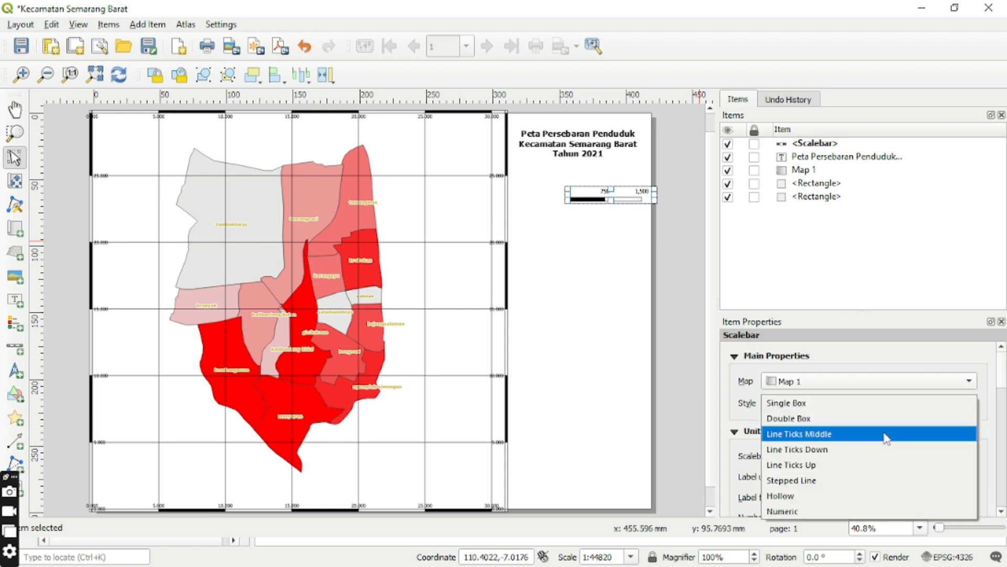
{"action": "left_click", "coordinate": [852, 512]}
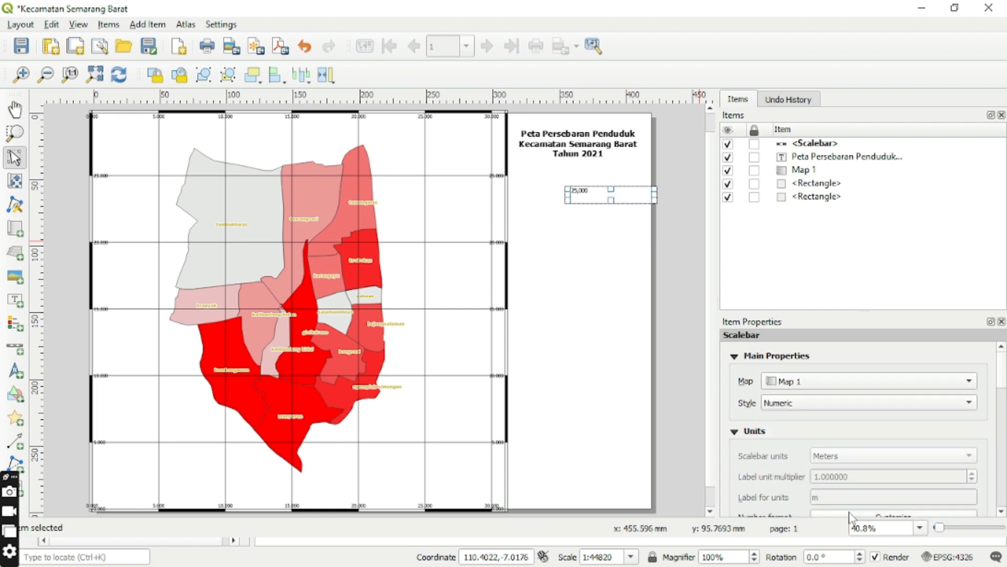
{"action": "scroll", "coordinate": [1002, 511], "scroll_direction": "down", "scroll_amount": 3}
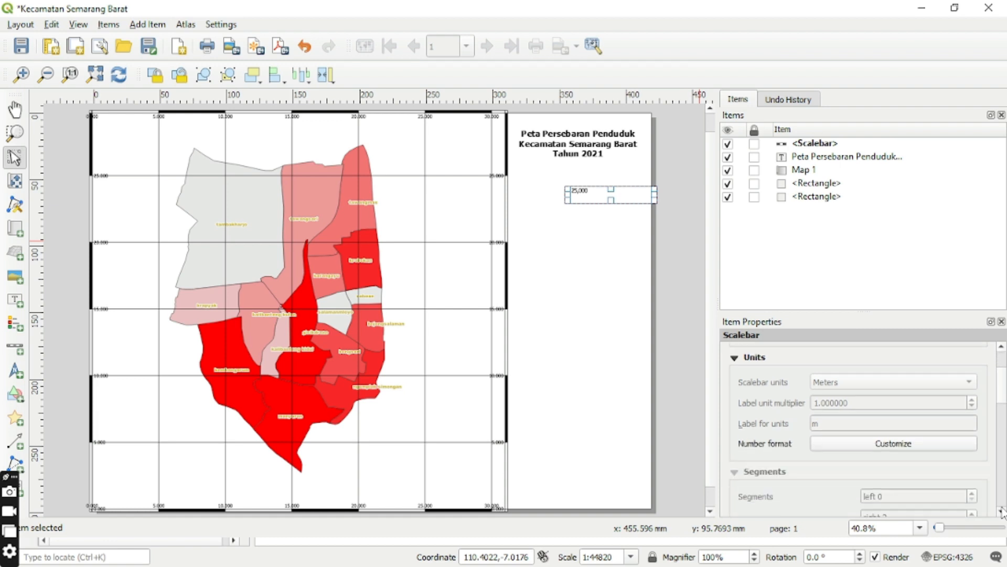
Move the numeric scale bar up and slightly to the right, just beneath the title label.
{"action": "left_click", "coordinate": [596, 223]}
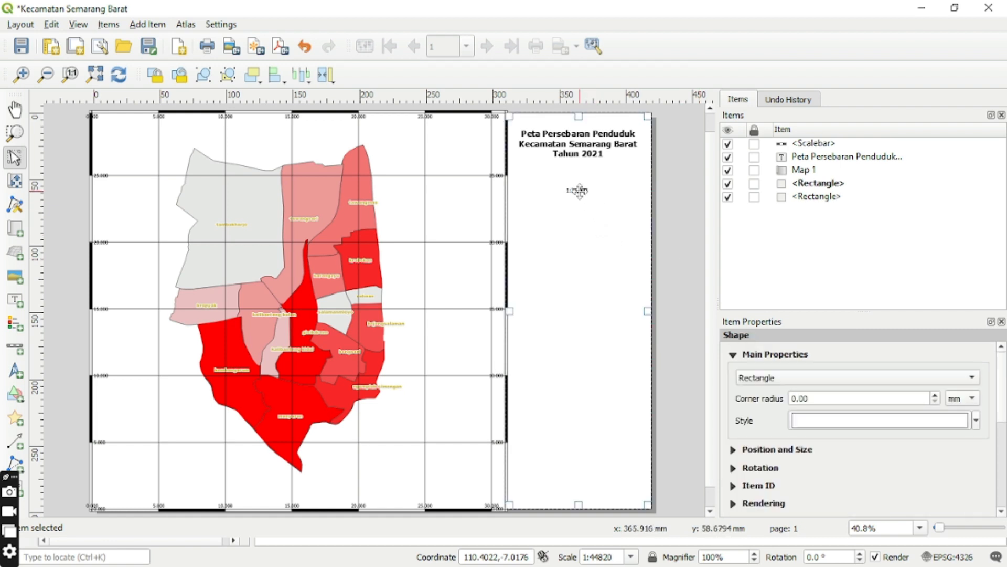
{"action": "left_click", "coordinate": [581, 192]}
{"action": "left_click_drag", "start_coordinate": [586, 194], "coordinate": [599, 176]}
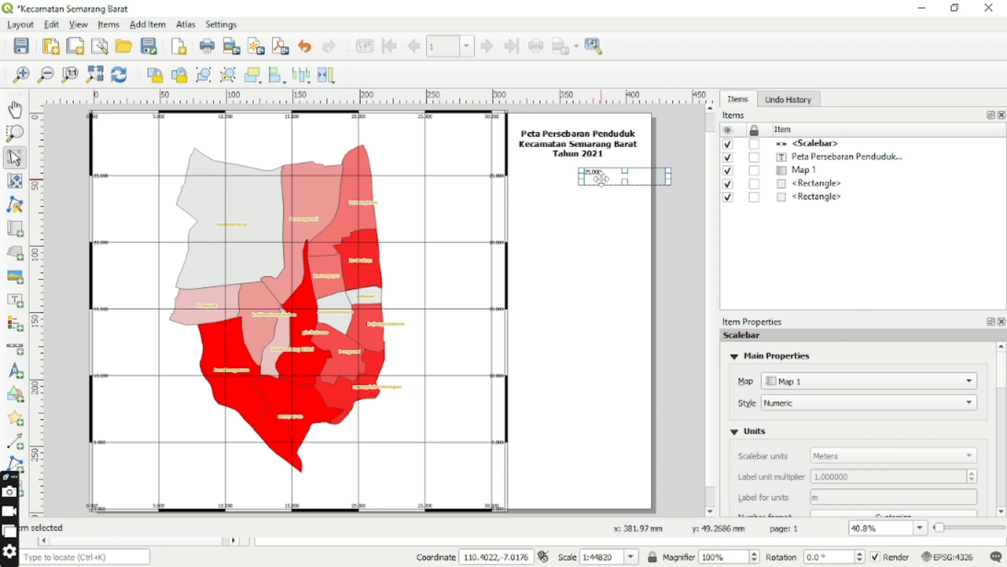
{"action": "left_click", "coordinate": [607, 205]}
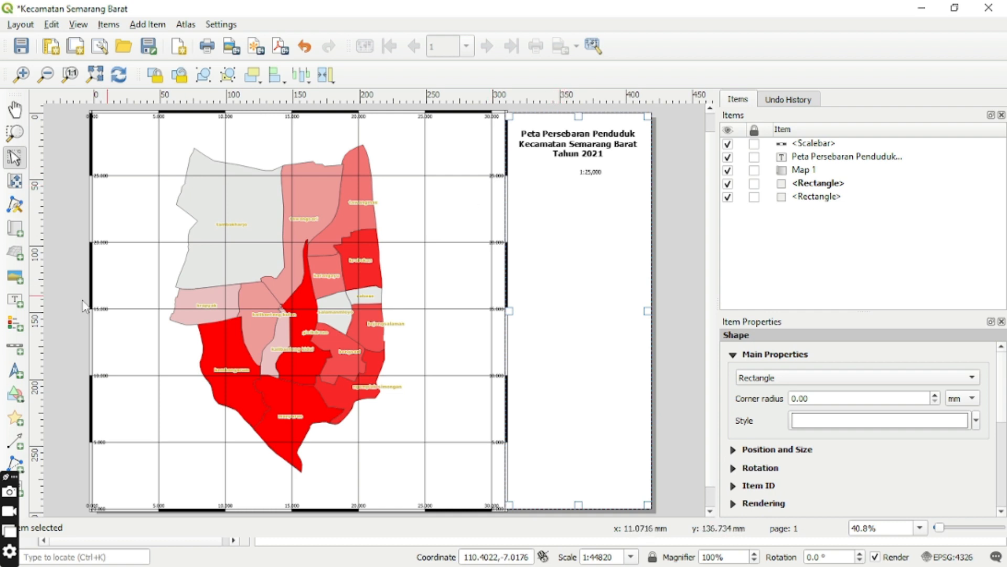
Add a small label beside the numeric scale and replace its placeholder text with "Skala".
{"action": "left_click", "coordinate": [17, 303]}
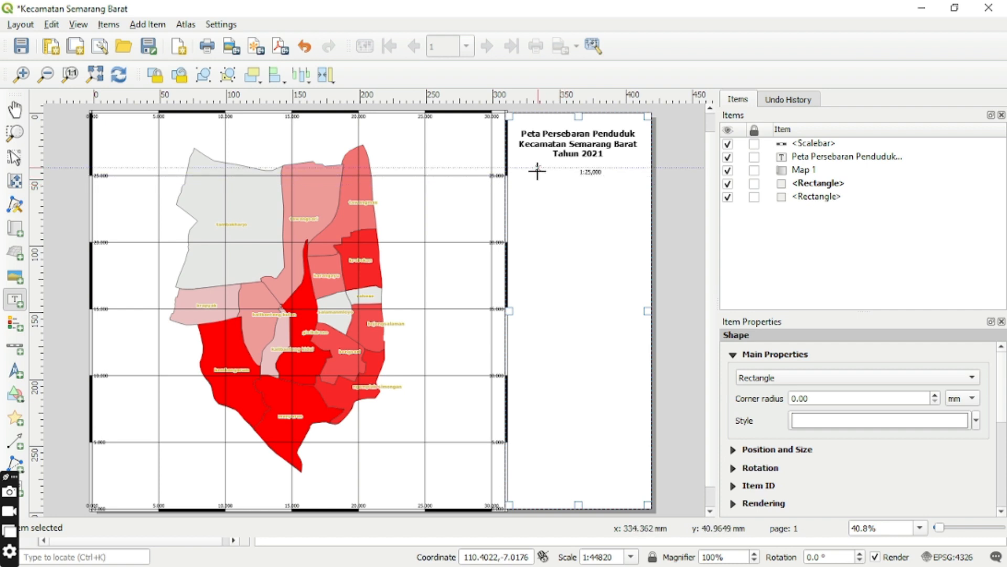
{"action": "left_click_drag", "start_coordinate": [538, 168], "coordinate": [570, 175]}
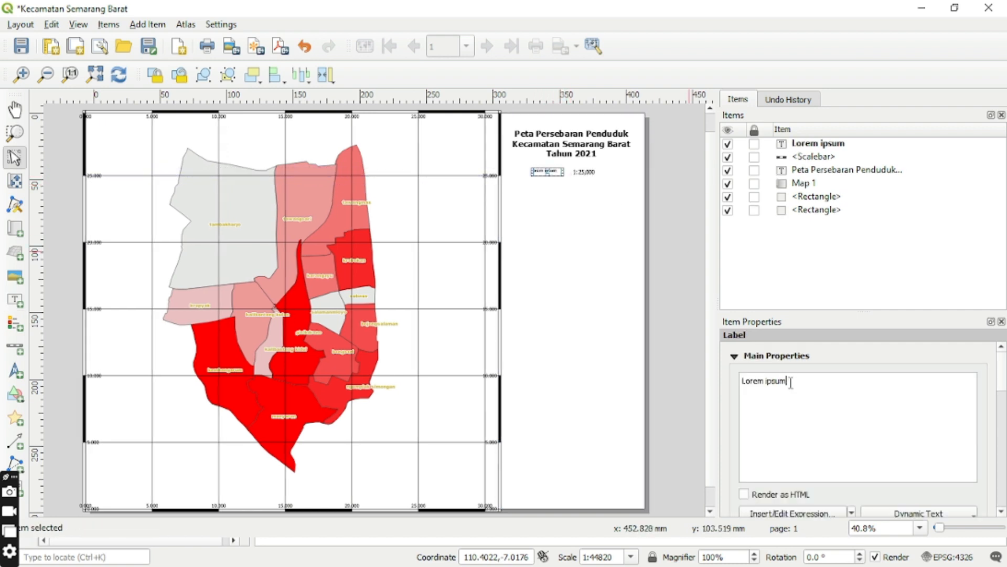
{"action": "key", "text": "BackSpace"}
{"action": "key", "text": "BackSpace"}
{"action": "key", "text": "BackSpace"}
{"action": "key", "text": "BackSpace"}
{"action": "key", "text": "BackSpace"}
{"action": "key", "text": "BackSpace"}
{"action": "key", "text": "BackSpace"}
{"action": "key", "text": "BackSpace"}
{"action": "key", "text": "BackSpace"}
{"action": "key", "text": "Caps_Lock"}
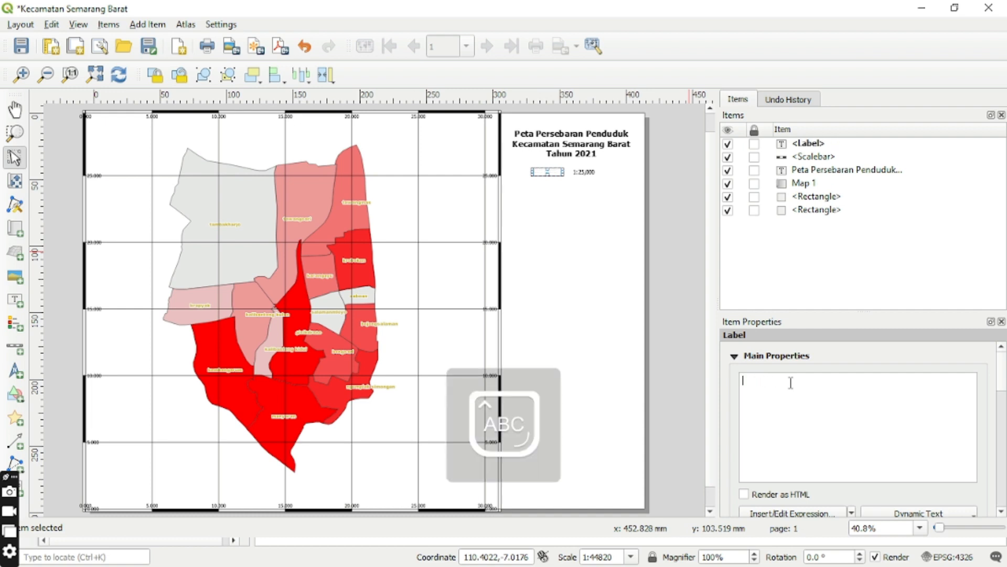
{"action": "type", "text": "S"}
{"action": "key", "text": "Caps_Lock"}
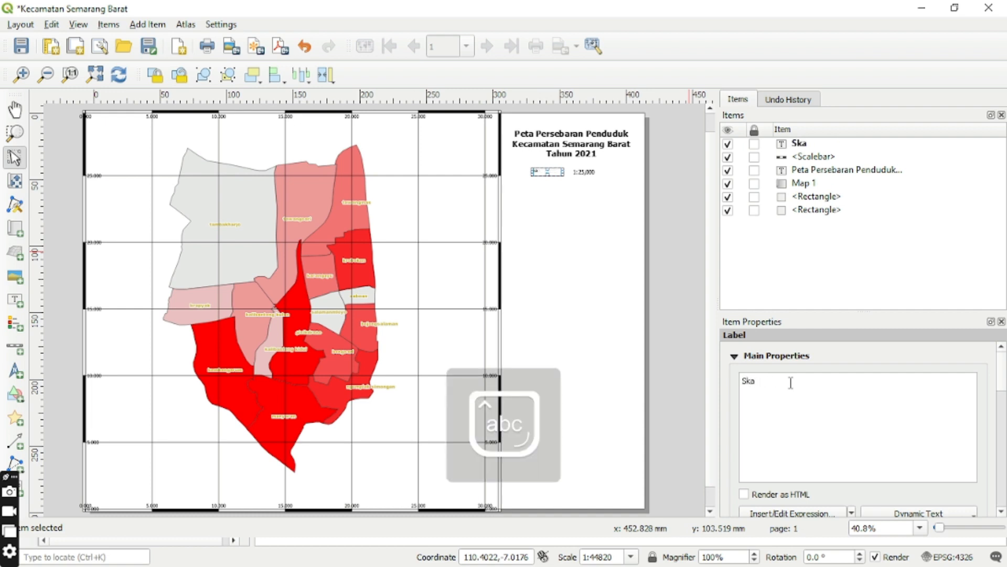
Set the Skala label's font to Bold at size 16.
{"action": "left_click", "coordinate": [1002, 511]}
{"action": "left_click", "coordinate": [1002, 512]}
{"action": "left_click", "coordinate": [1002, 512]}
{"action": "left_click", "coordinate": [1002, 512]}
{"action": "left_click", "coordinate": [1002, 512]}
{"action": "left_click", "coordinate": [1002, 512]}
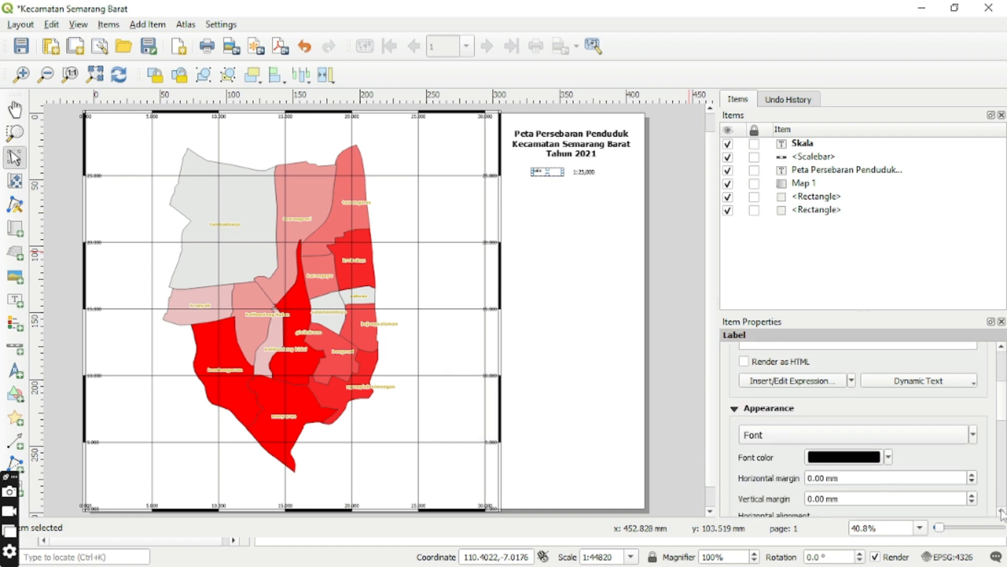
{"action": "left_click", "coordinate": [1002, 512]}
{"action": "left_click", "coordinate": [1001, 512]}
{"action": "left_click", "coordinate": [829, 407]}
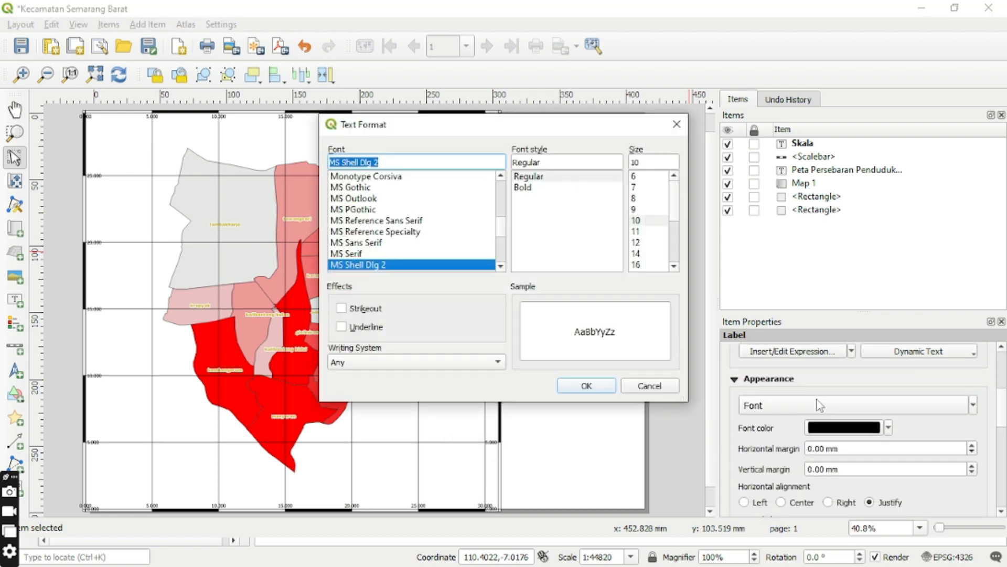
{"action": "left_click", "coordinate": [557, 188]}
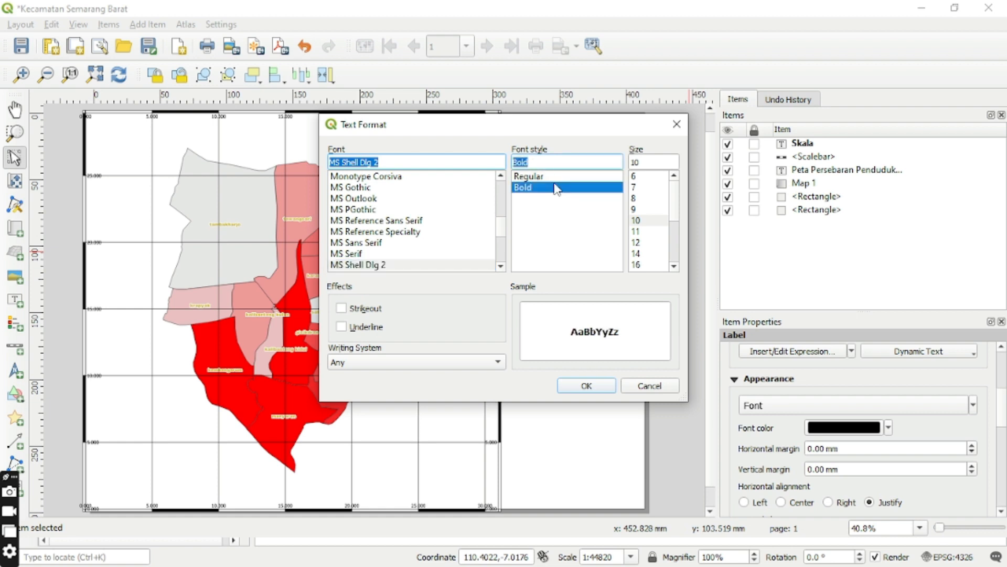
{"action": "left_click", "coordinate": [674, 266]}
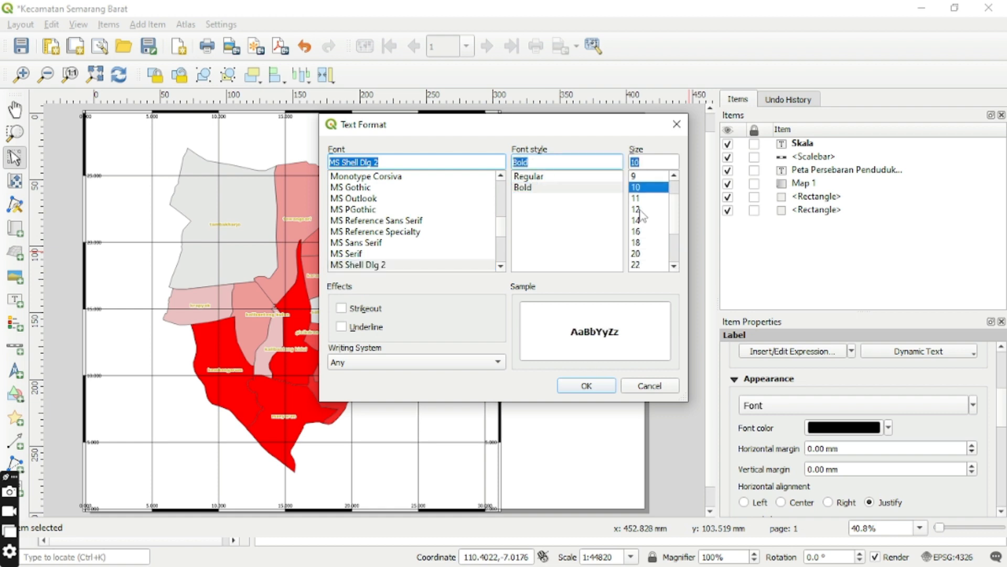
{"action": "left_click", "coordinate": [638, 232]}
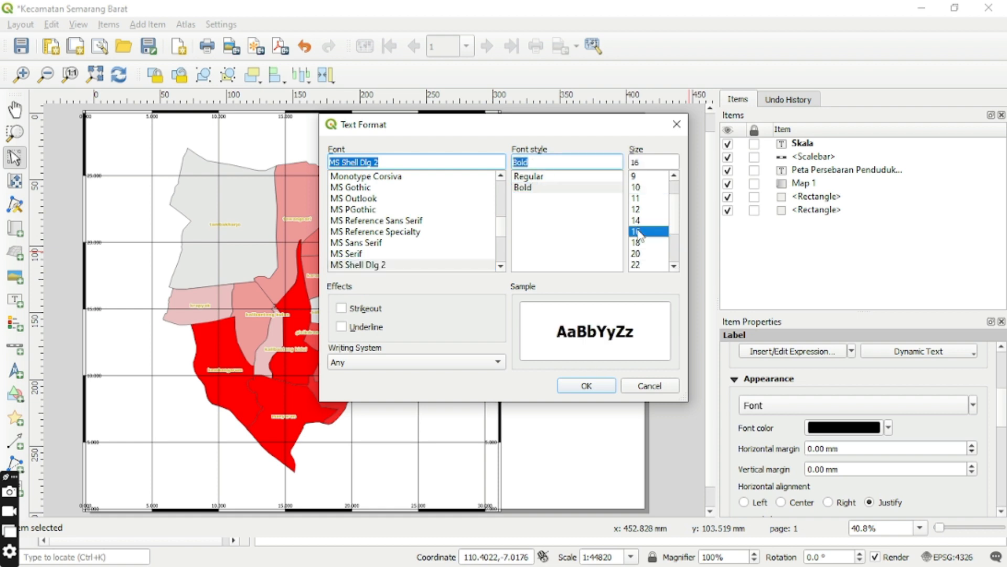
{"action": "left_click", "coordinate": [587, 386]}
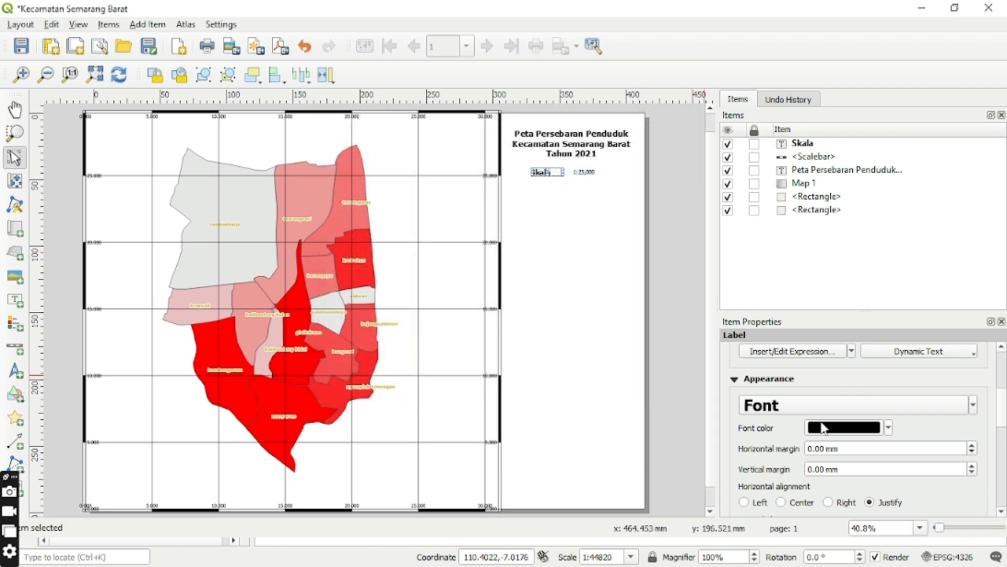
Set the Skala label's horizontal alignment to Center and its vertical alignment to Middle.
{"action": "scroll", "coordinate": [832, 430], "scroll_direction": "down", "scroll_amount": 3}
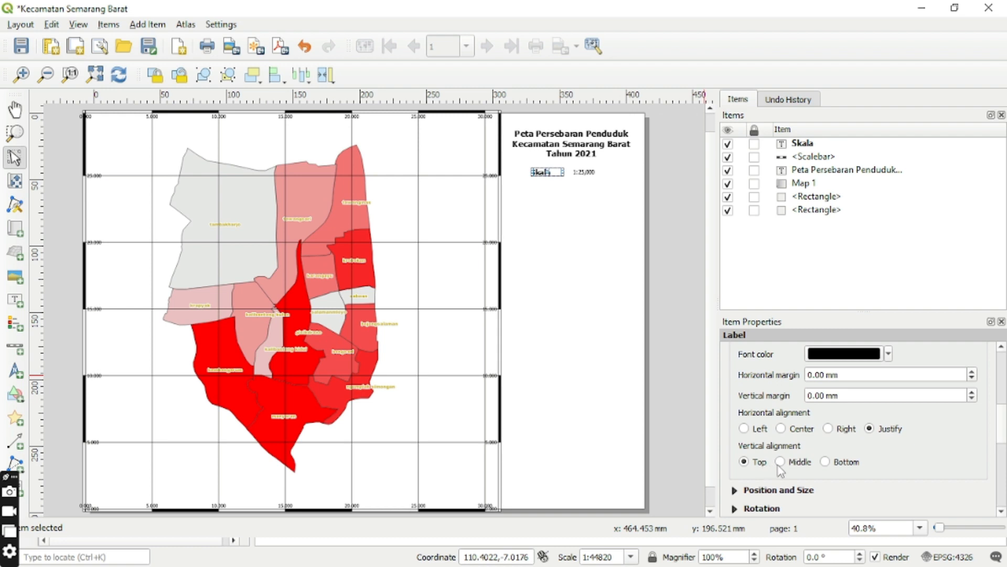
{"action": "left_click", "coordinate": [781, 428]}
{"action": "scroll", "coordinate": [1001, 512], "scroll_direction": "down", "scroll_amount": 3}
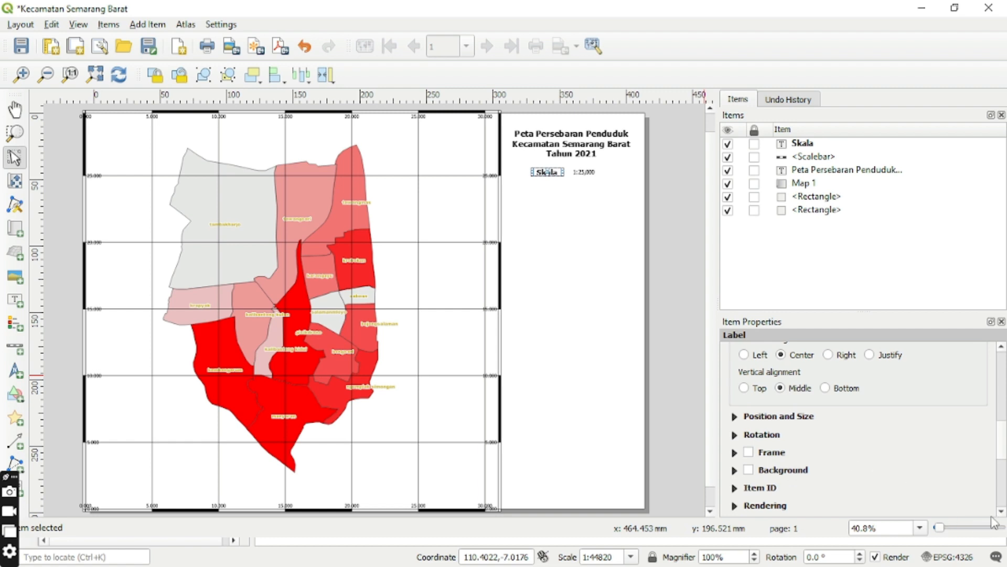
{"action": "scroll", "coordinate": [1001, 512], "scroll_direction": "down", "scroll_amount": 2}
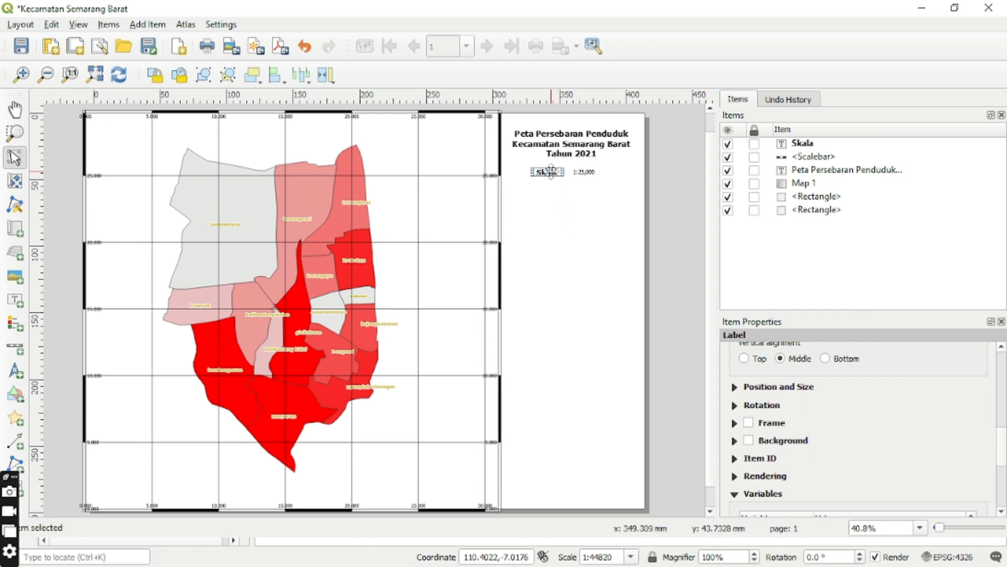
Move the Skala label closer to the numeric scale and adjust the numeric scale's frame so both line up beneath the title.
{"action": "left_click_drag", "start_coordinate": [551, 171], "coordinate": [555, 172]}
{"action": "left_click_drag", "start_coordinate": [557, 172], "coordinate": [556, 172]}
{"action": "left_click", "coordinate": [571, 194]}
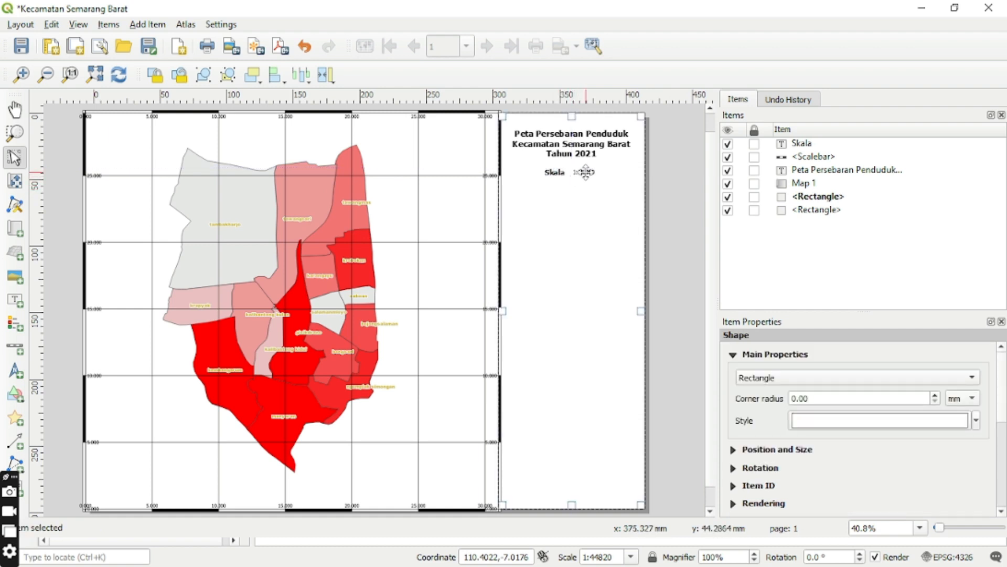
{"action": "left_click", "coordinate": [582, 173]}
{"action": "left_click_drag", "start_coordinate": [618, 182], "coordinate": [618, 169]}
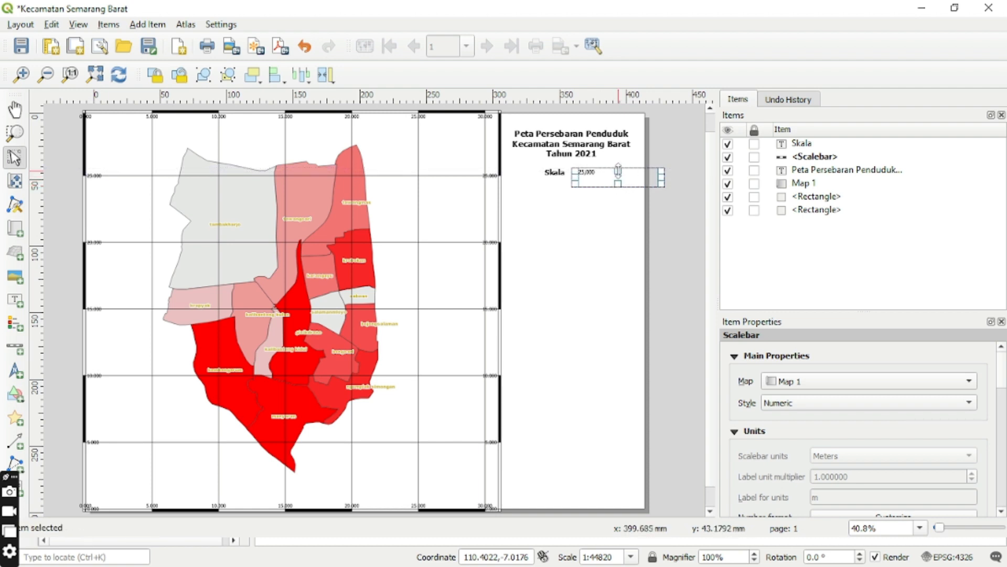
{"action": "left_click", "coordinate": [618, 218]}
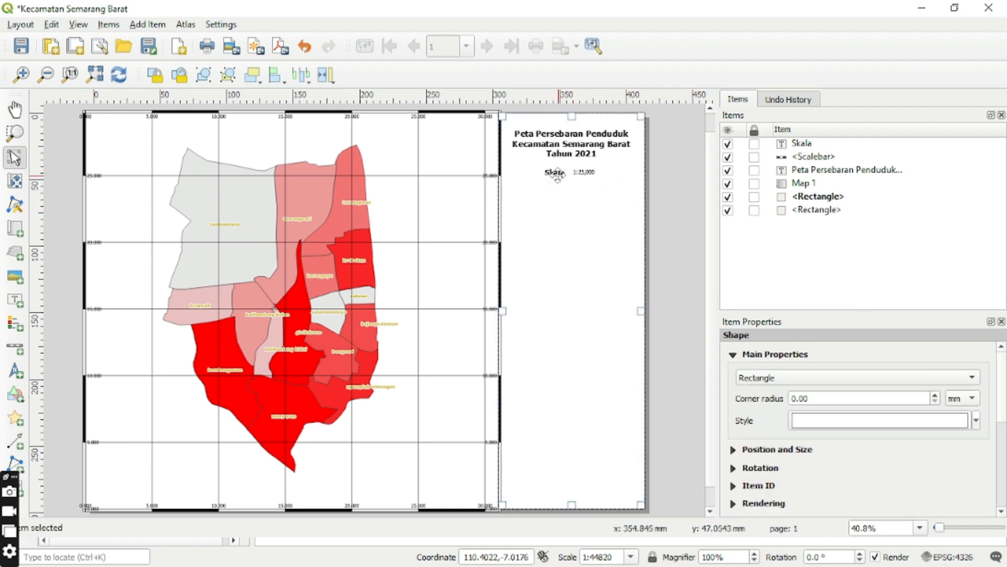
{"action": "left_click_drag", "start_coordinate": [552, 171], "coordinate": [552, 171]}
{"action": "left_click", "coordinate": [571, 195]}
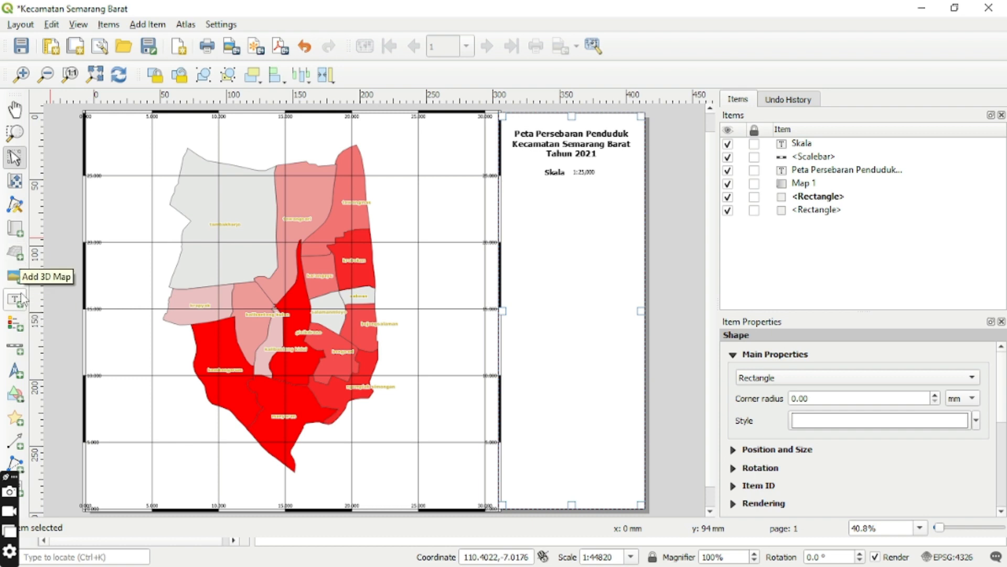
Add a second scale bar for Map 1 below the Skala label, using the Single Box style.
{"action": "left_click", "coordinate": [14, 347]}
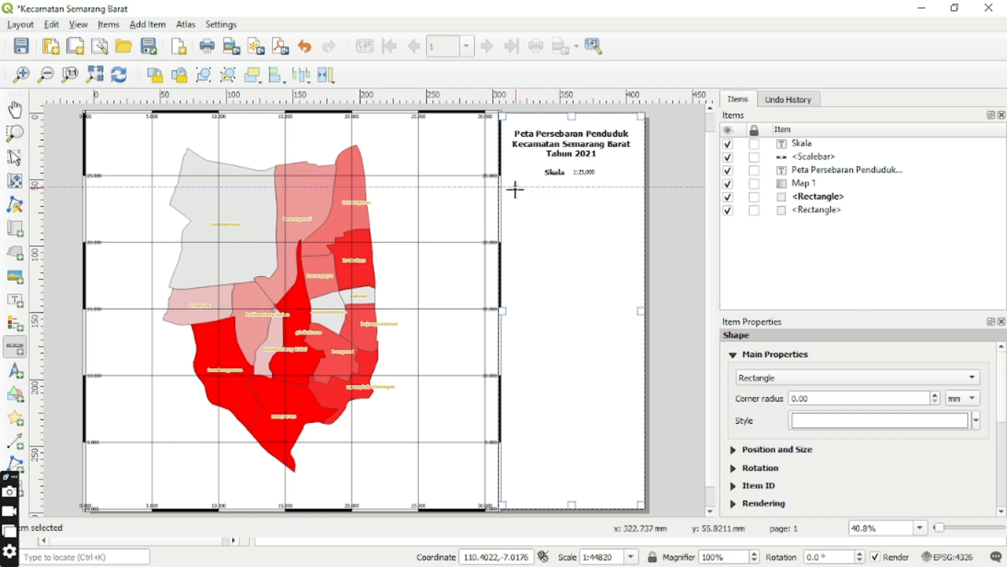
{"action": "left_click_drag", "start_coordinate": [515, 187], "coordinate": [631, 226]}
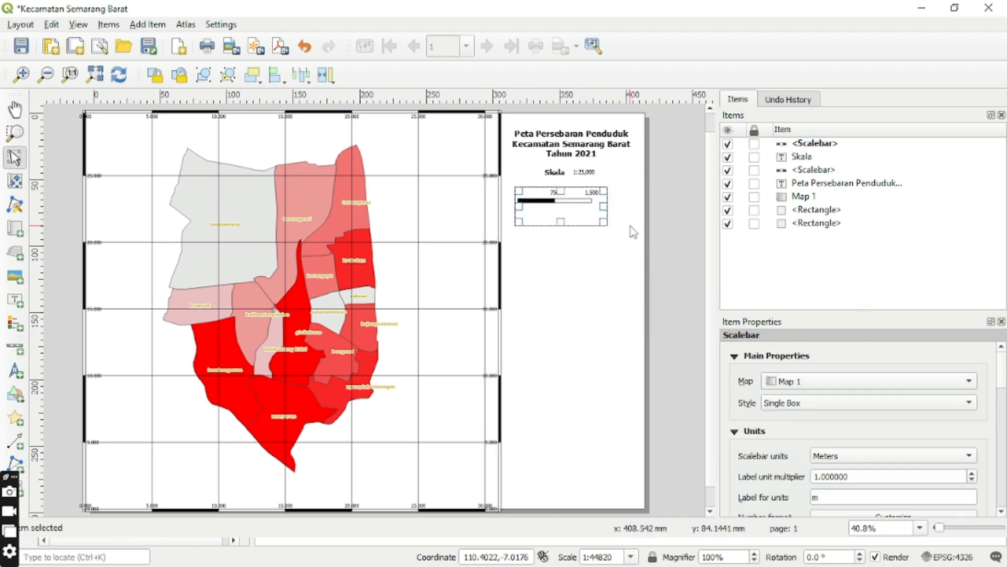
{"action": "left_click", "coordinate": [968, 407]}
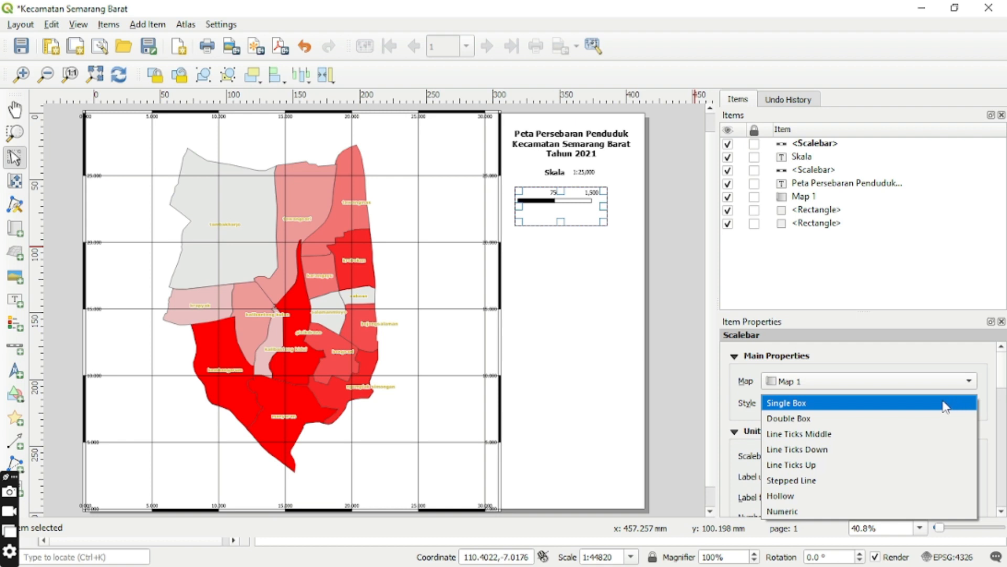
{"action": "left_click", "coordinate": [944, 403]}
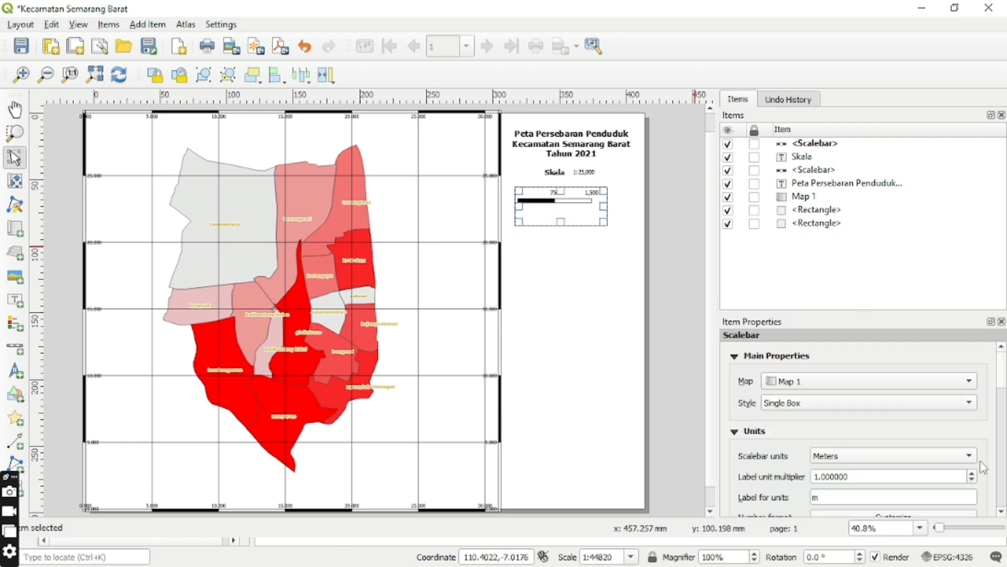
Set the new scale bar's units to Kilometers and its label unit multiplier to 5.
{"action": "scroll", "coordinate": [1001, 511], "scroll_direction": "down", "scroll_amount": 2}
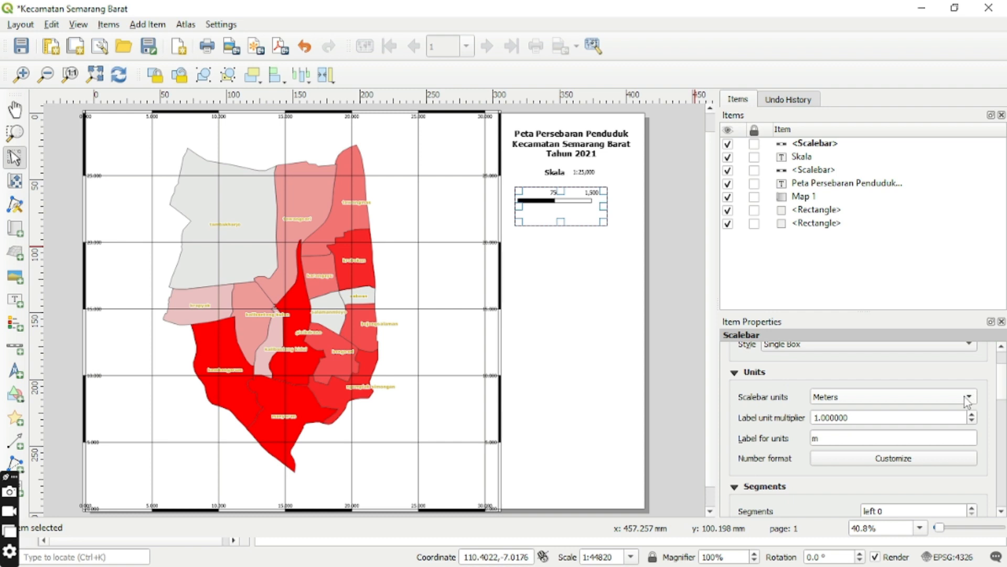
{"action": "left_click", "coordinate": [968, 401]}
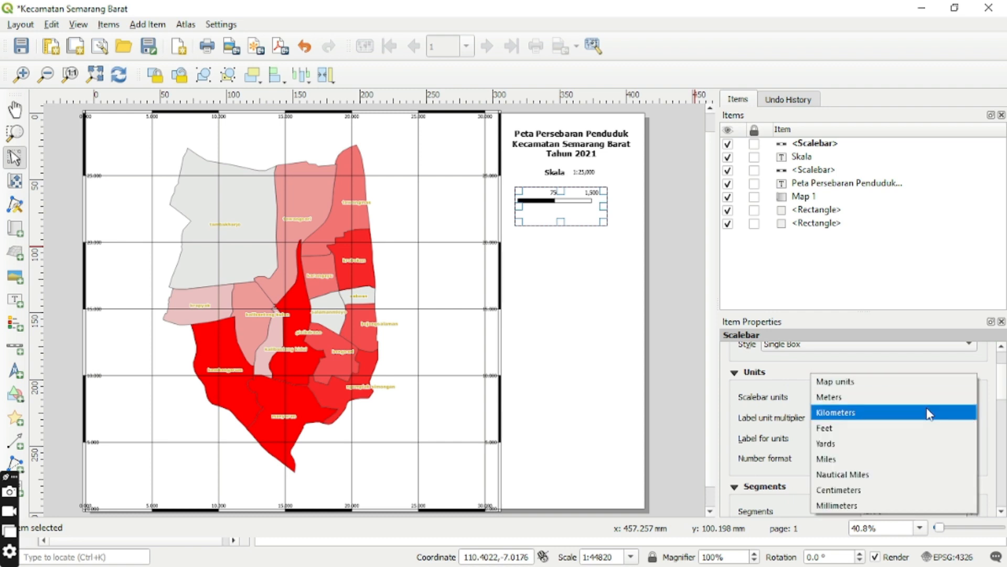
{"action": "left_click", "coordinate": [912, 412]}
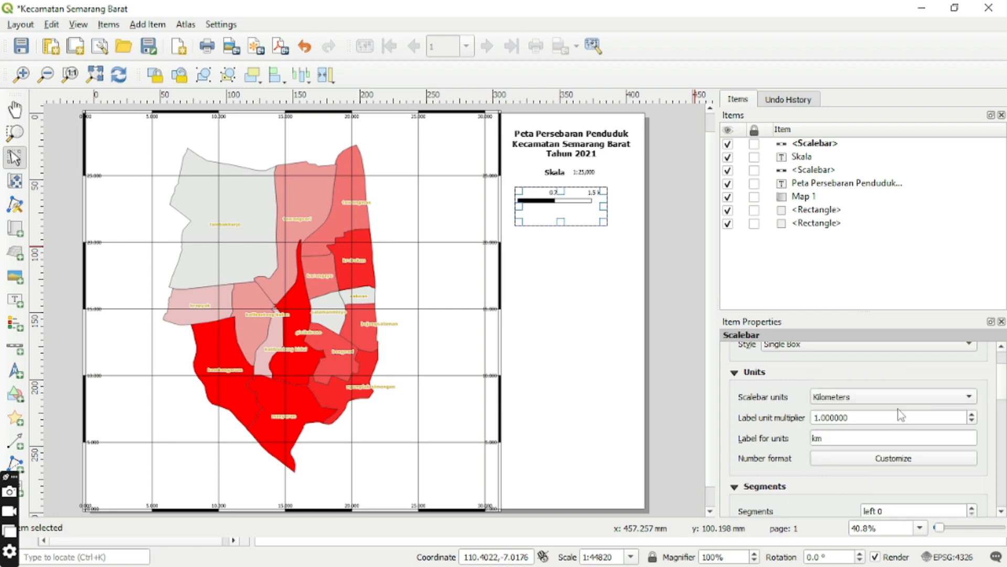
{"action": "left_click", "coordinate": [817, 417]}
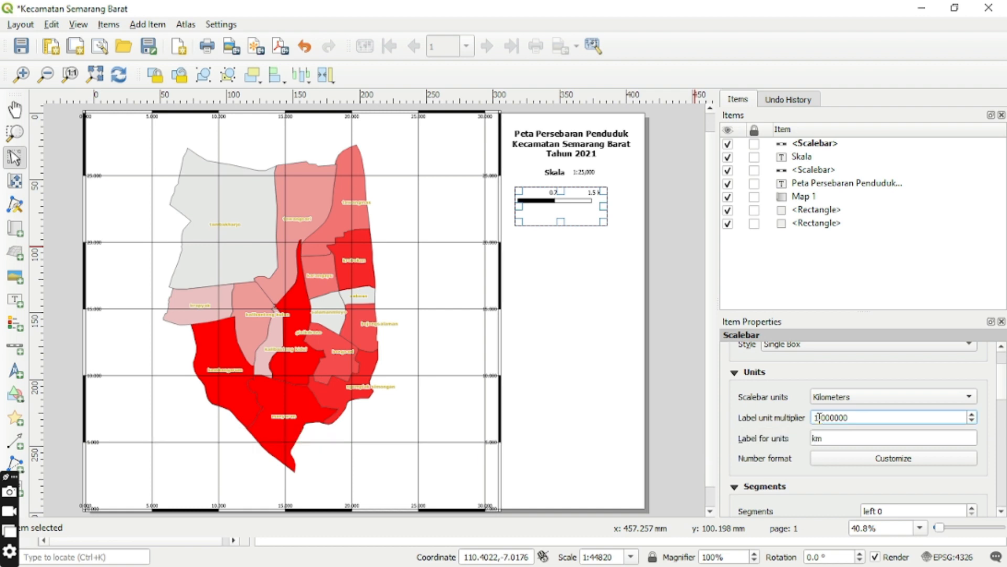
{"action": "key", "text": "BackSpace"}
{"action": "type", "text": "5."}
Set the number of left segments of the Single Box scale bar to 2.
{"action": "left_click", "coordinate": [1001, 511]}
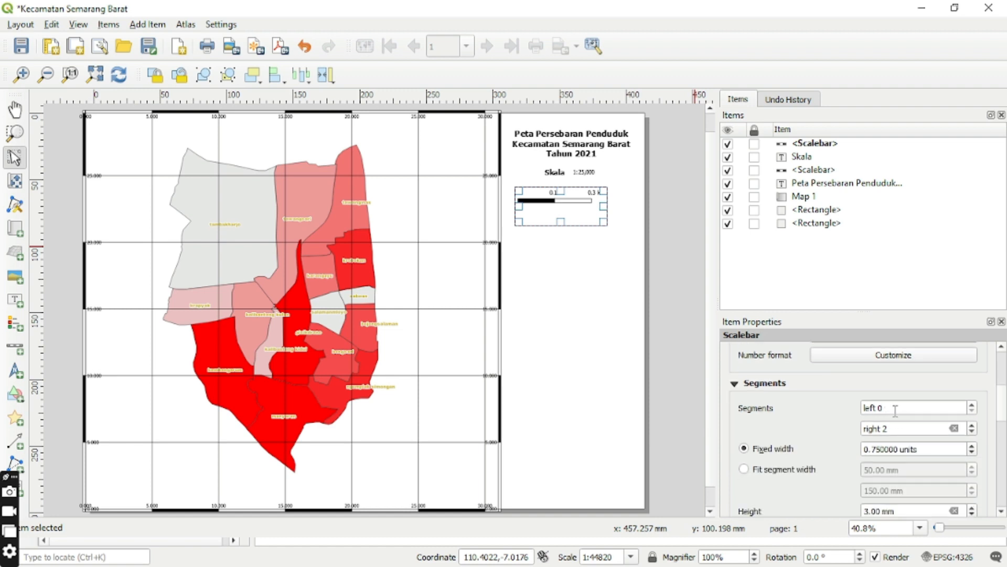
{"action": "left_click", "coordinate": [895, 411]}
{"action": "type", "text": "2"}
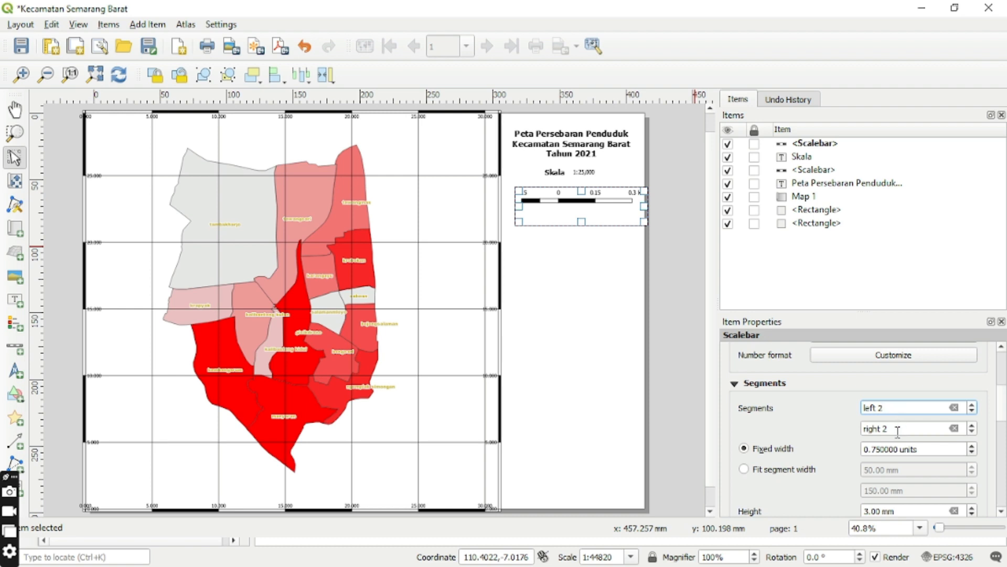
Center the Single Box scale bar beneath the title and lower it to leave space under the Skala label.
{"action": "left_click", "coordinate": [551, 296]}
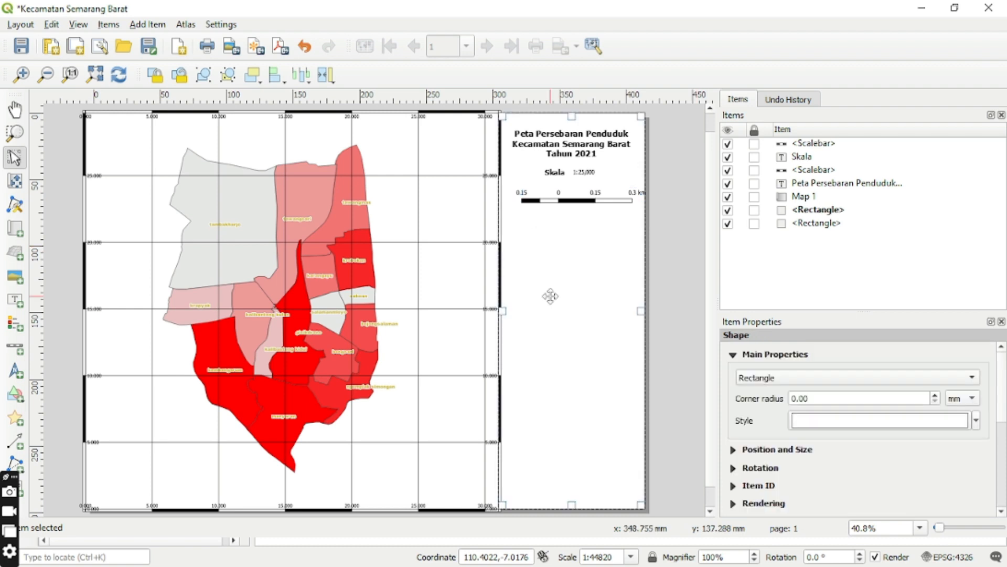
{"action": "left_click", "coordinate": [608, 200]}
{"action": "left_click_drag", "start_coordinate": [609, 200], "coordinate": [588, 202]}
{"action": "left_click", "coordinate": [623, 267]}
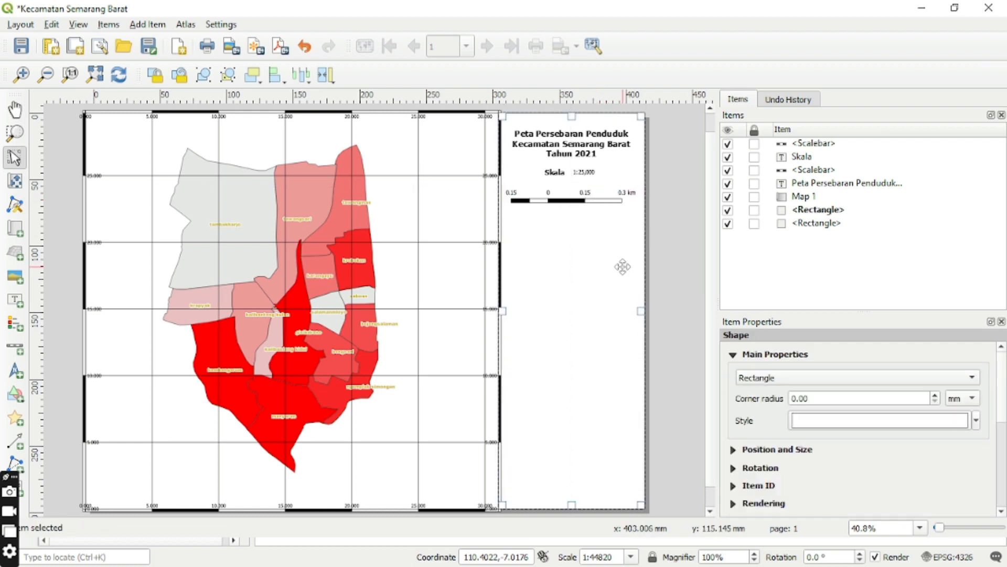
{"action": "left_click", "coordinate": [590, 173]}
{"action": "left_click", "coordinate": [597, 194]}
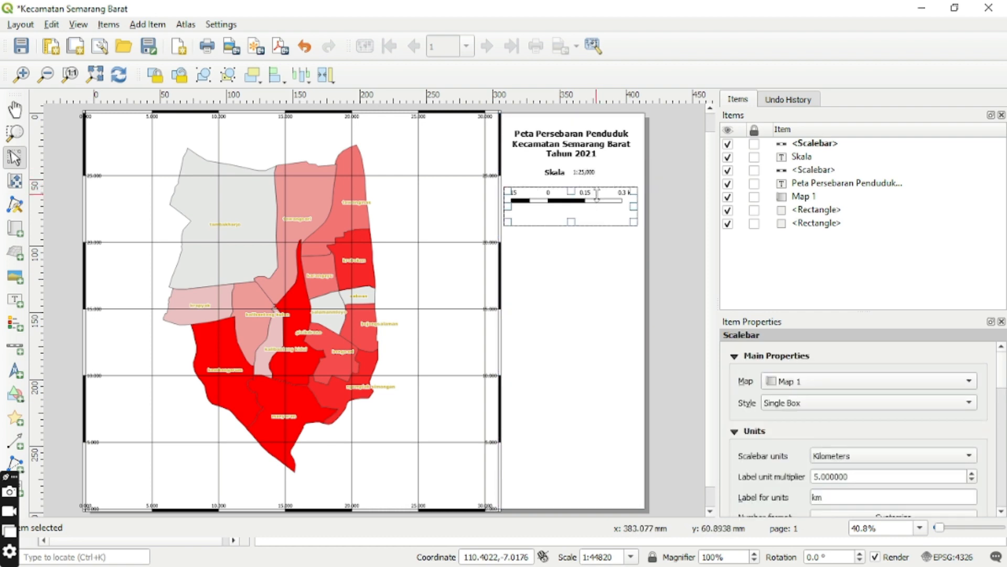
{"action": "left_click_drag", "start_coordinate": [596, 194], "coordinate": [600, 221]}
Shift the Skala label and the 1:25,000 numeric scale slightly down, away from the title.
{"action": "left_click", "coordinate": [591, 173]}
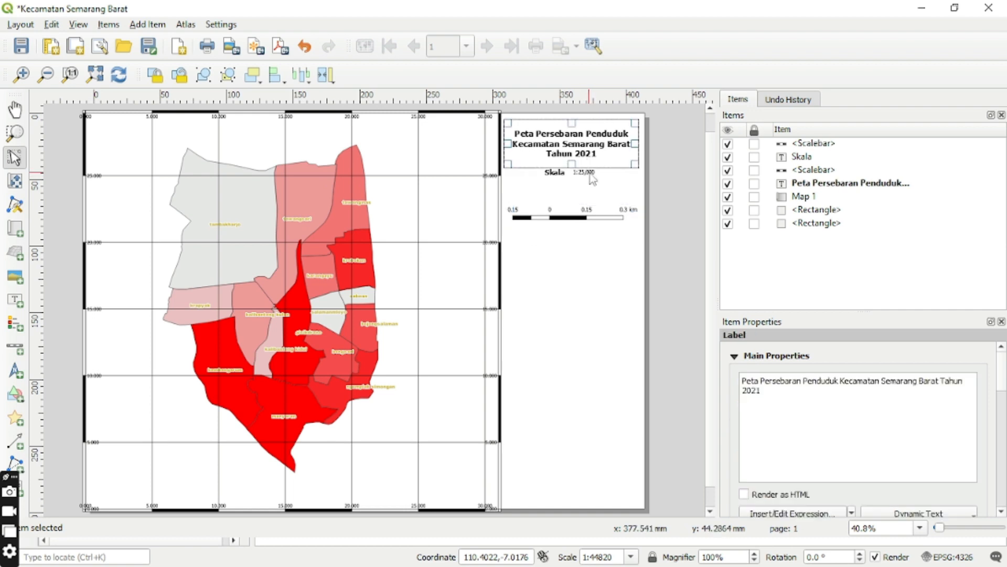
{"action": "left_click", "coordinate": [592, 175]}
{"action": "left_click_drag", "start_coordinate": [592, 175], "coordinate": [561, 176]}
{"action": "left_click", "coordinate": [586, 254]}
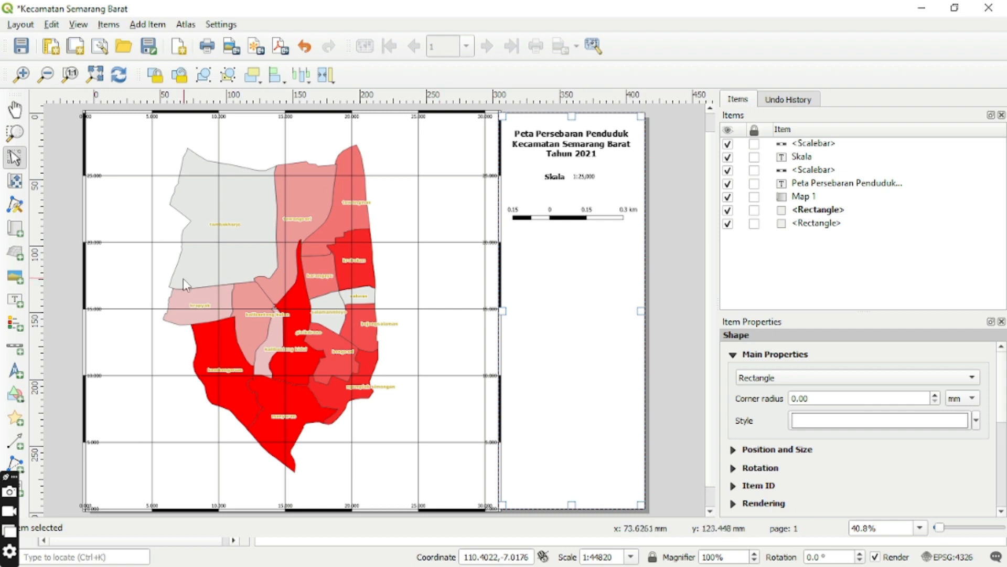
Add a north arrow below the scale bar and widen its frame to center it in the side panel.
{"action": "left_click", "coordinate": [13, 370]}
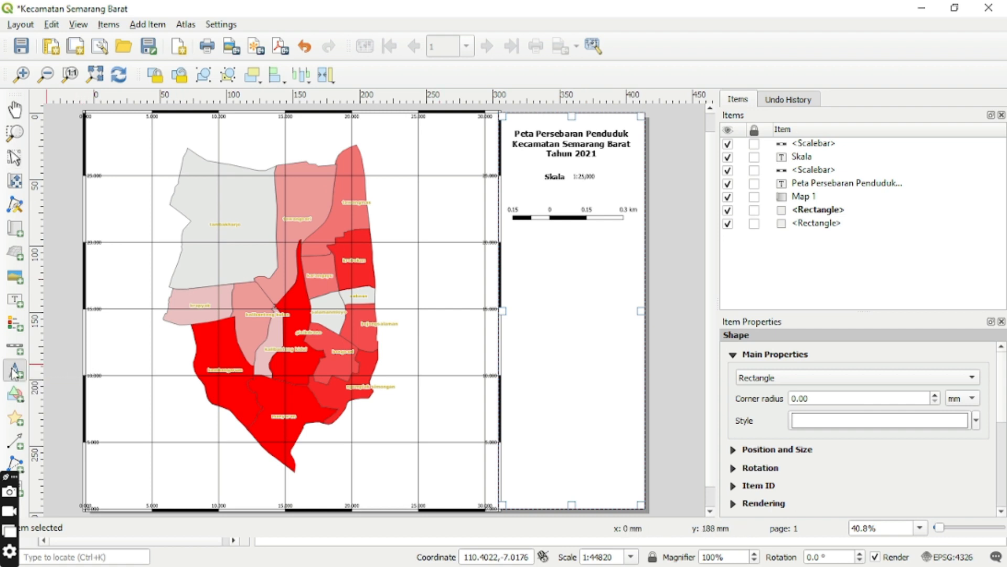
{"action": "left_click_drag", "start_coordinate": [554, 256], "coordinate": [599, 342]}
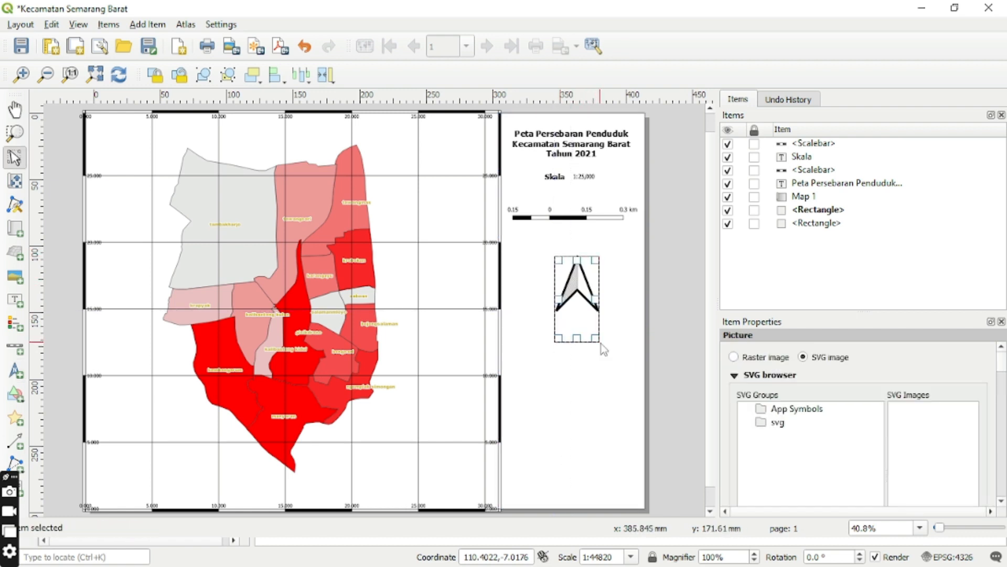
{"action": "left_click_drag", "start_coordinate": [602, 303], "coordinate": [557, 296]}
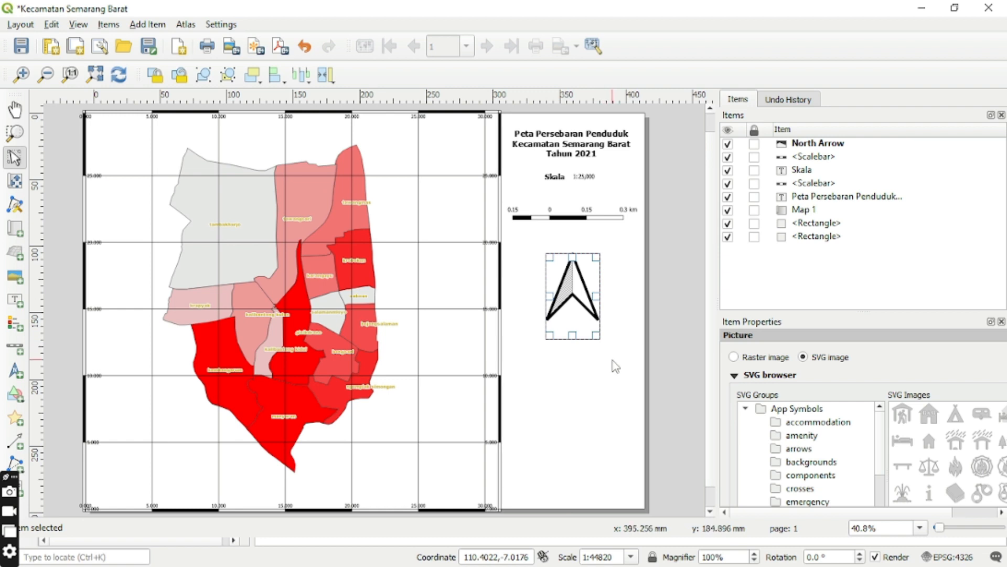
{"action": "left_click", "coordinate": [612, 359]}
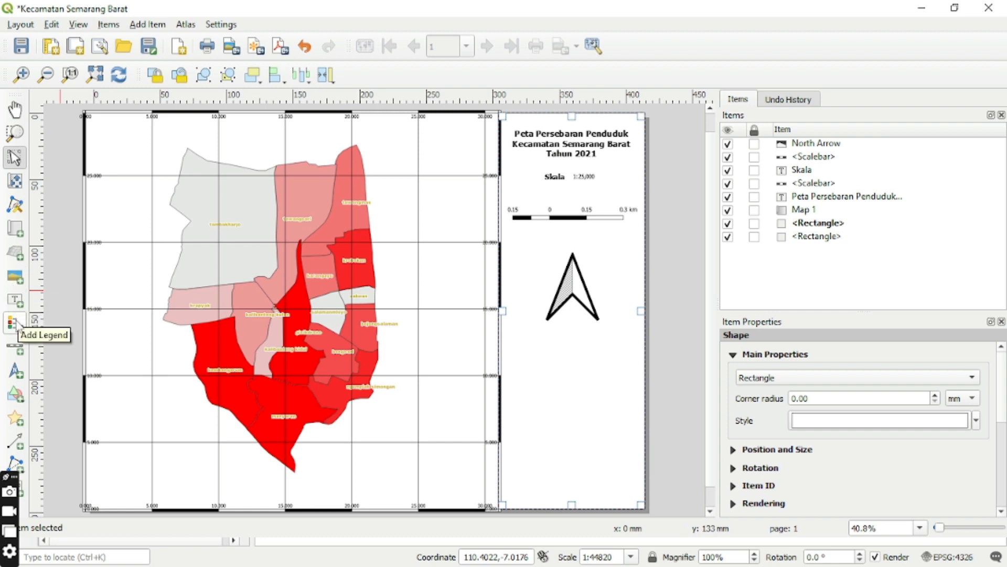
Add a legend for Map 1 below the north arrow and turn off its automatic updating.
{"action": "left_click", "coordinate": [17, 325]}
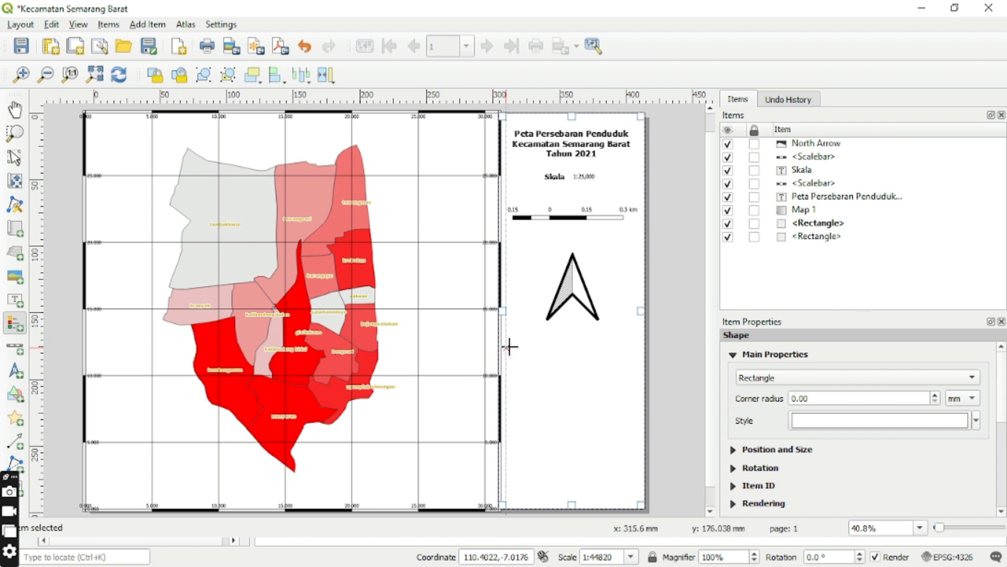
{"action": "mouse_move", "coordinate": [506, 339]}
{"action": "left_mouse_down"}
{"action": "mouse_move", "coordinate": [605, 407]}
{"action": "mouse_move", "coordinate": [640, 506]}
{"action": "left_mouse_up"}
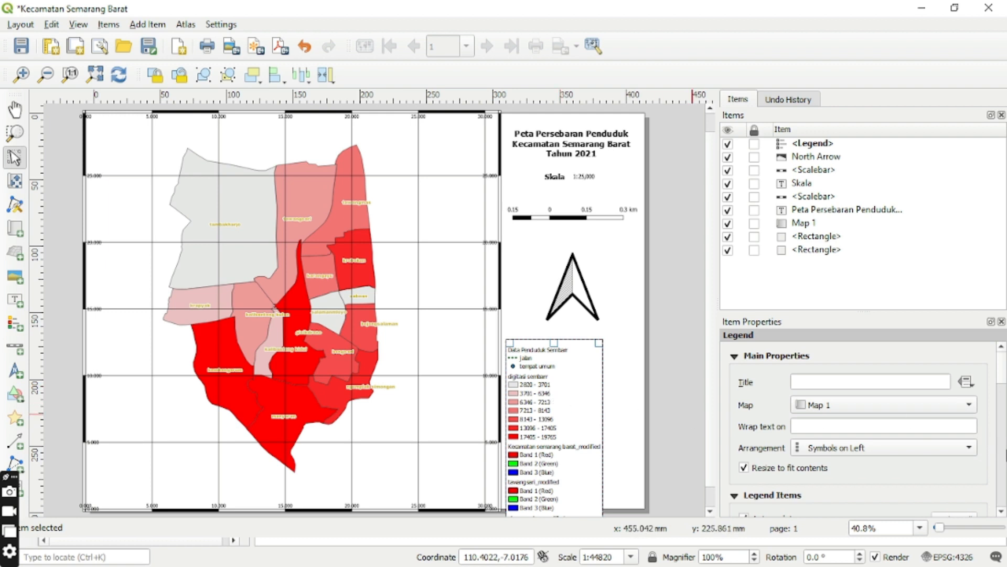
{"action": "left_click", "coordinate": [1001, 510]}
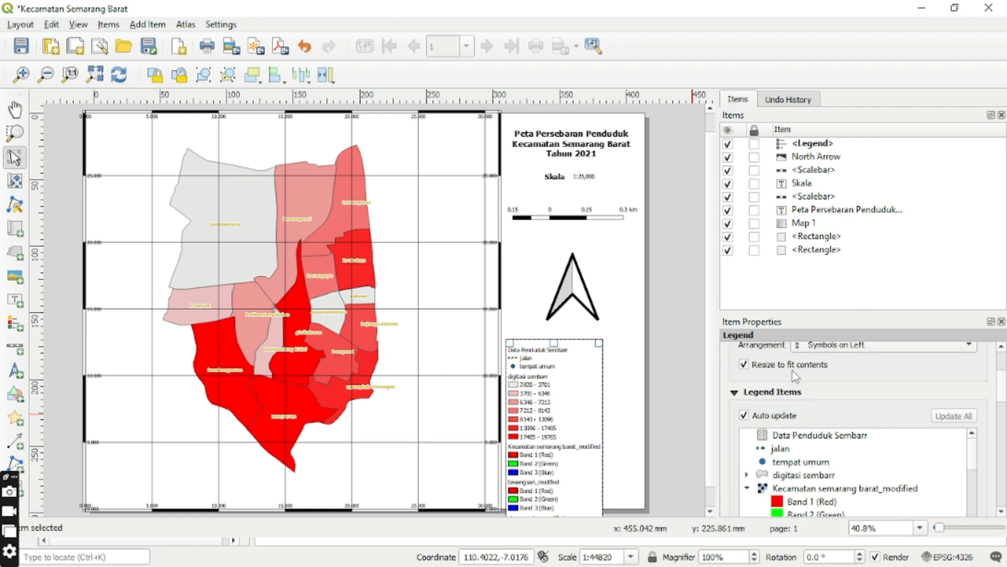
{"action": "left_click", "coordinate": [744, 415]}
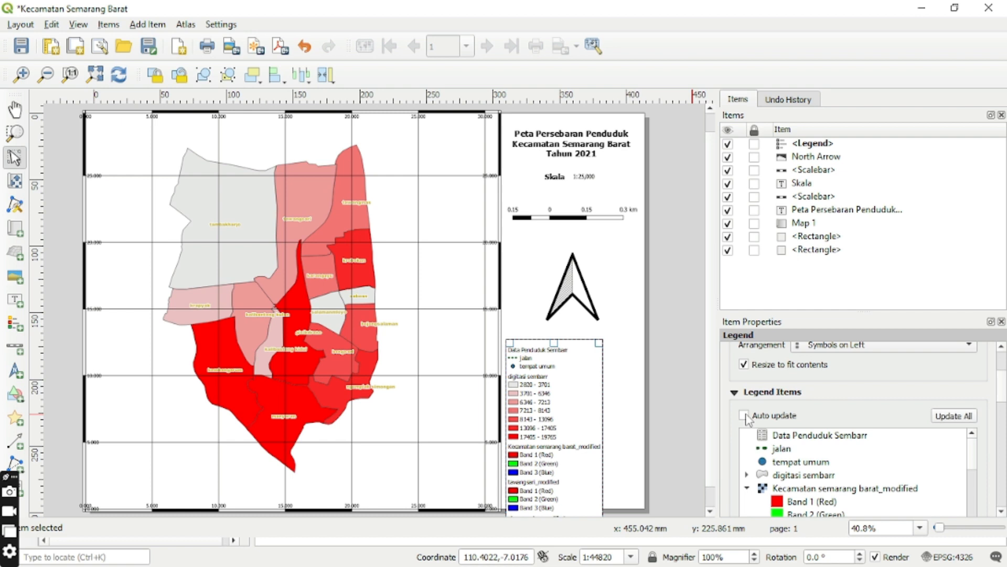
Remove the kembangarum_modified and tambakharjo_modified raster layers from the end of the legend items.
{"action": "left_click", "coordinate": [1000, 511]}
{"action": "scroll", "coordinate": [1001, 511], "scroll_direction": "down", "scroll_amount": 5}
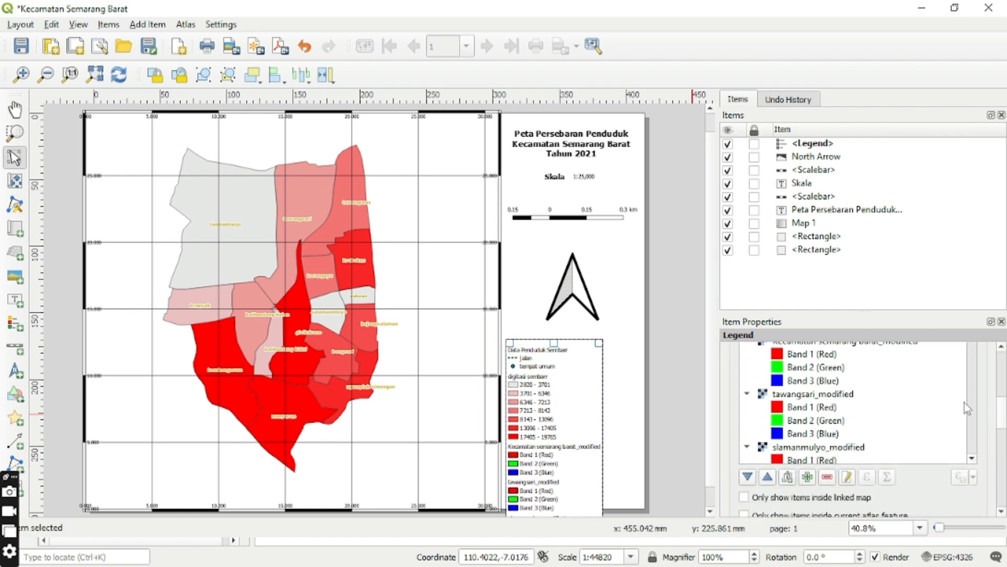
{"action": "left_click", "coordinate": [972, 458]}
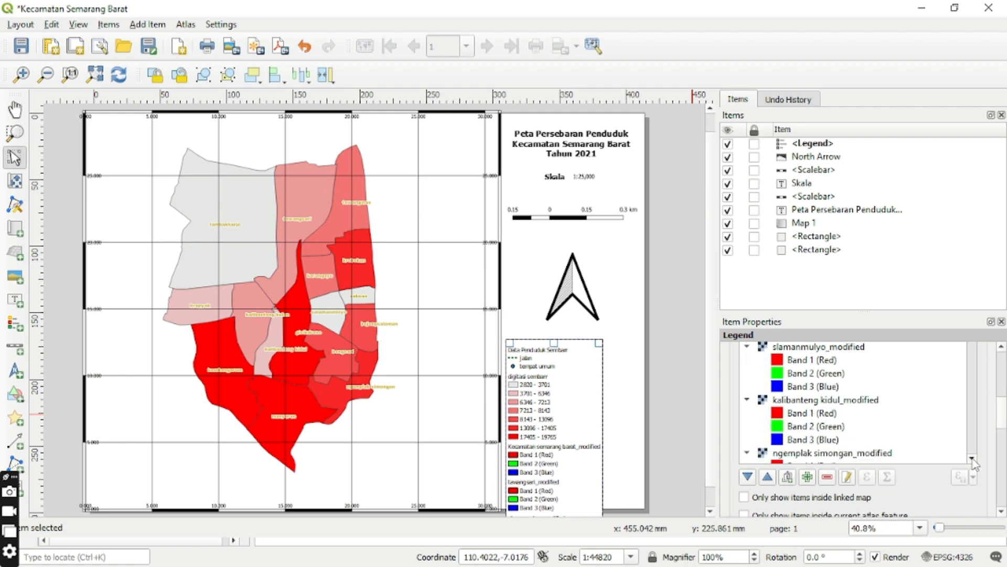
{"action": "left_click", "coordinate": [972, 458]}
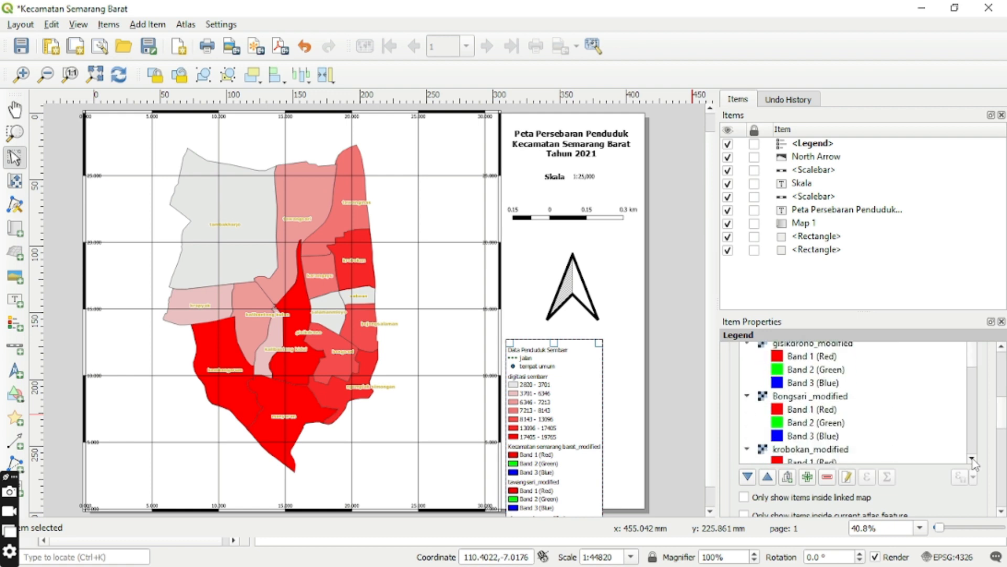
{"action": "left_click", "coordinate": [972, 458]}
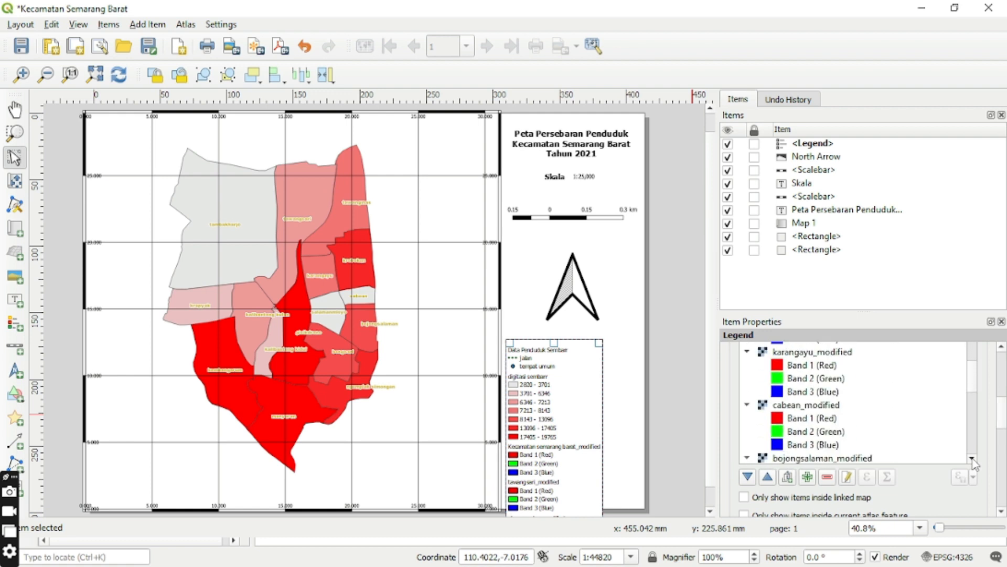
{"action": "left_click_drag", "start_coordinate": [974, 372], "coordinate": [976, 440]}
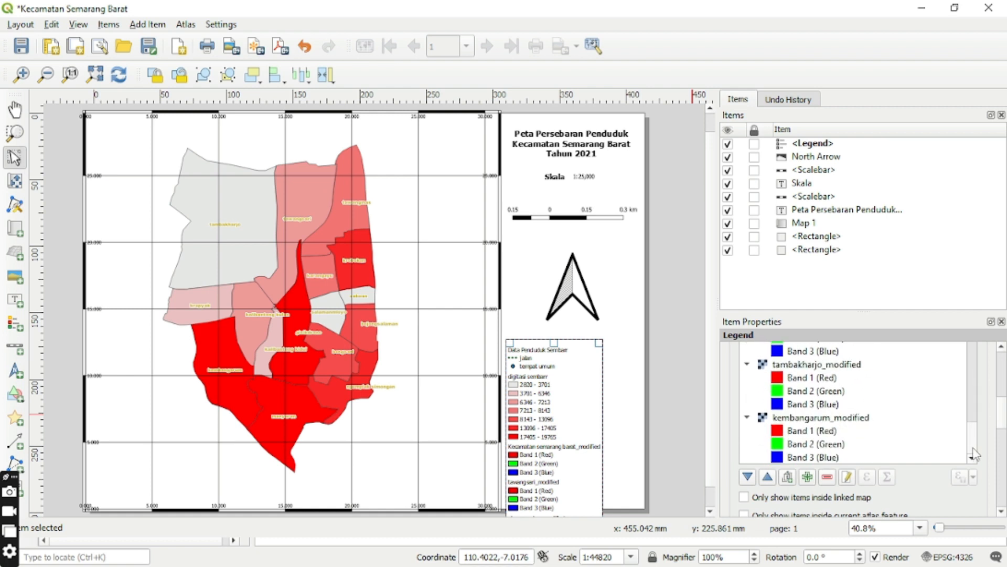
{"action": "left_click", "coordinate": [859, 418]}
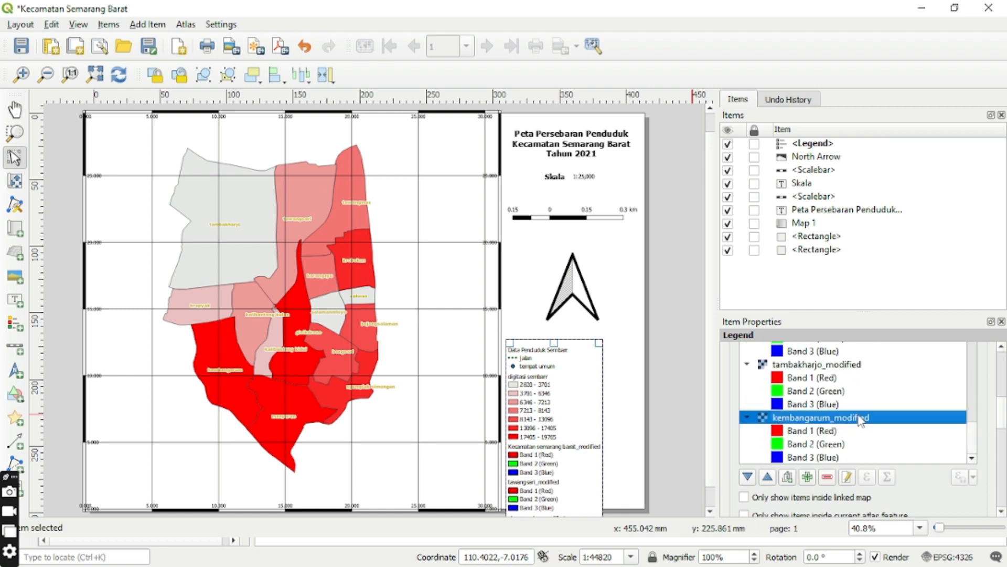
{"action": "left_click", "coordinate": [828, 477]}
{"action": "left_click", "coordinate": [833, 420]}
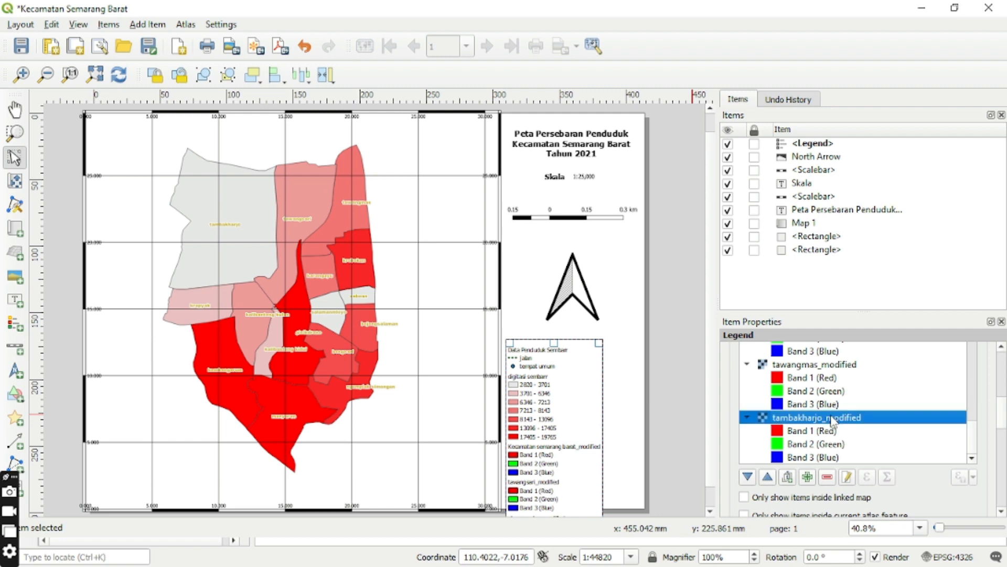
{"action": "left_click", "coordinate": [827, 477]}
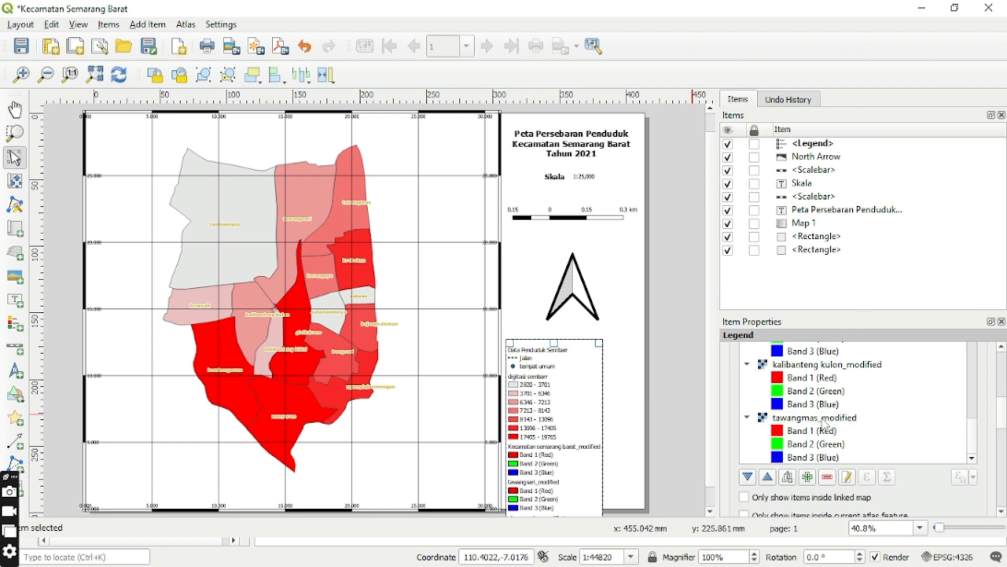
Remove the tawangmas_modified, kalibanteng kulon_modified and krapyak_modified layers from the legend.
{"action": "left_click_drag", "start_coordinate": [825, 421], "coordinate": [828, 481]}
{"action": "left_click", "coordinate": [827, 479]}
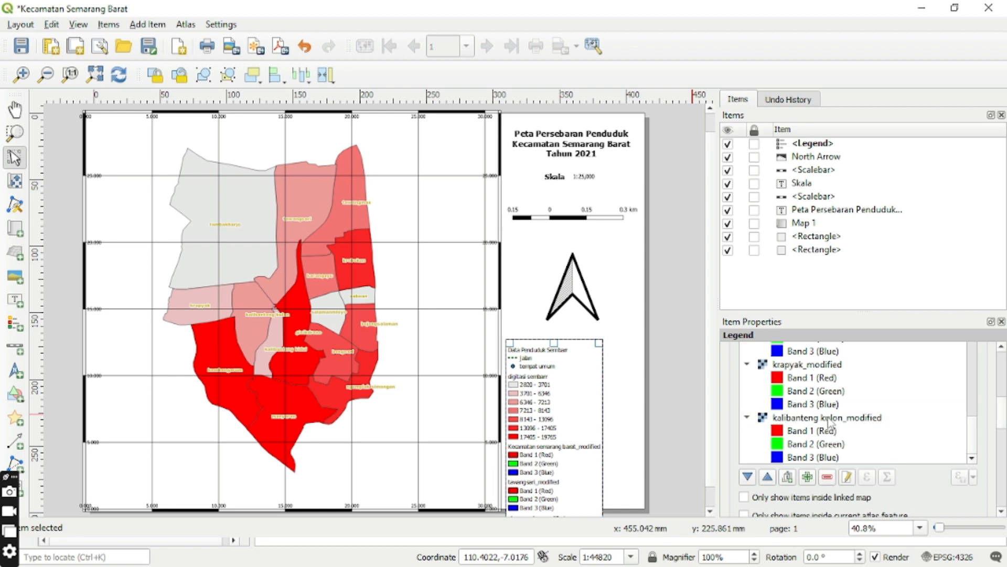
{"action": "left_click", "coordinate": [829, 420]}
{"action": "left_click", "coordinate": [828, 477]}
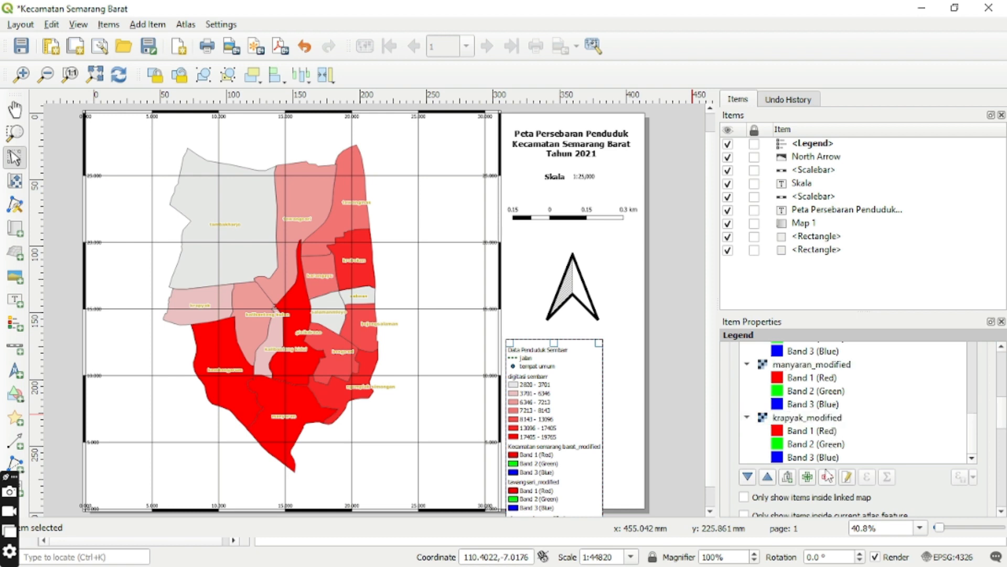
{"action": "left_click", "coordinate": [822, 420]}
{"action": "left_click", "coordinate": [827, 478]}
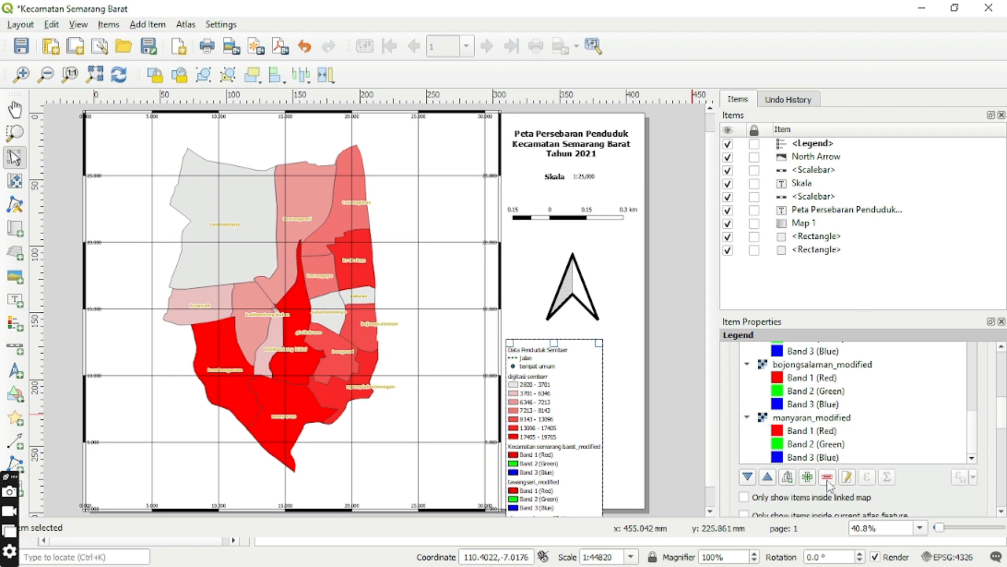
Remove the manyaran_modified, bojongsalaman_modified and cabean_modified layers from the legend.
{"action": "left_click_drag", "start_coordinate": [821, 422], "coordinate": [827, 480]}
{"action": "left_click", "coordinate": [828, 477]}
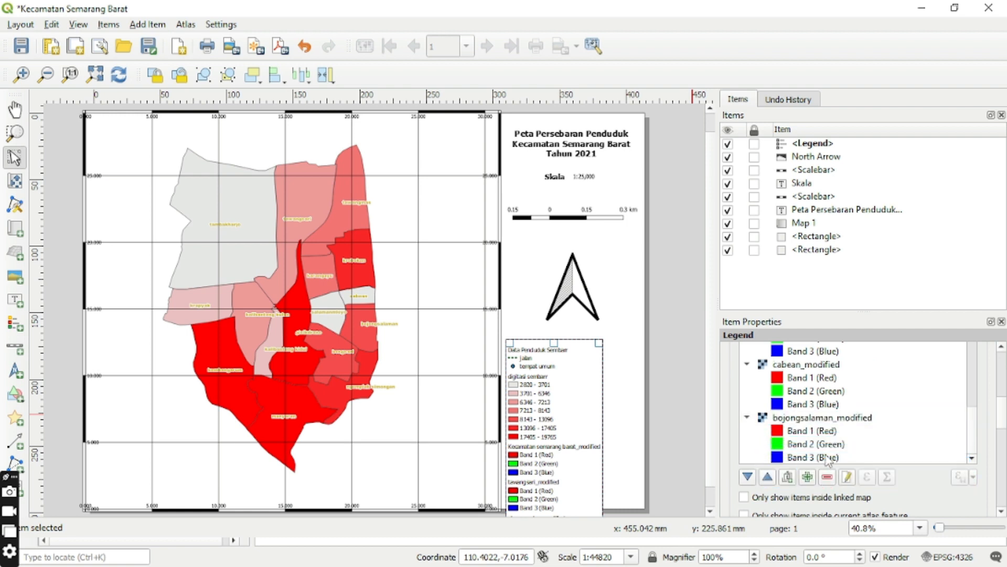
{"action": "left_click", "coordinate": [826, 420]}
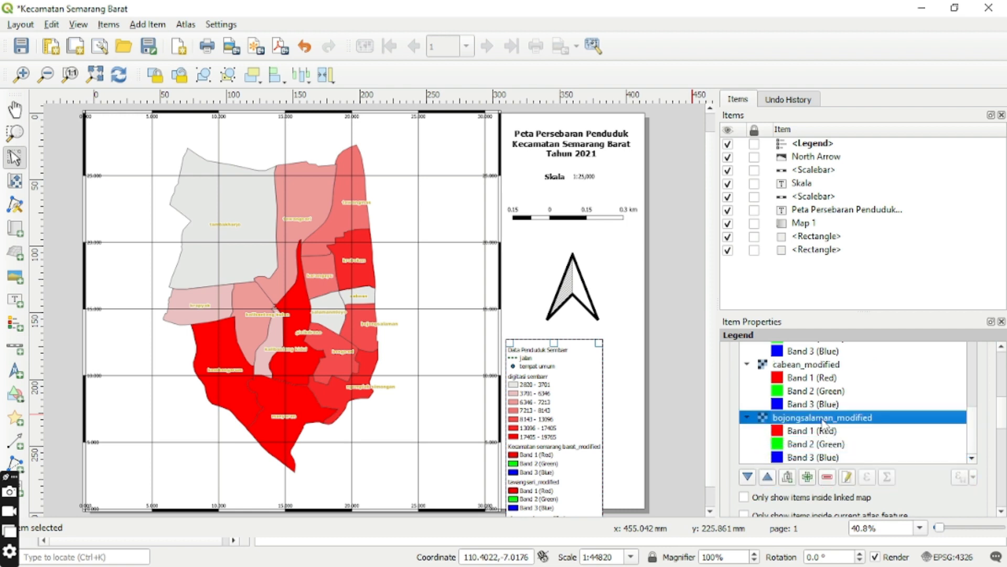
{"action": "left_click", "coordinate": [827, 477]}
{"action": "left_click", "coordinate": [824, 419]}
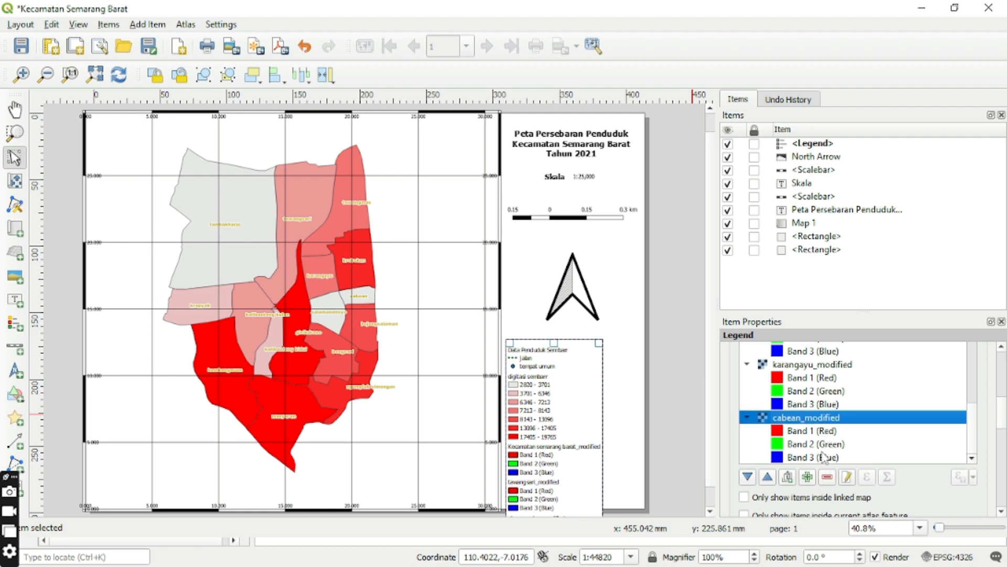
{"action": "left_click", "coordinate": [828, 478]}
Remove the karangayu_modified, krobokan_modified and Bongsari _modified layers from the legend.
{"action": "left_click", "coordinate": [829, 418]}
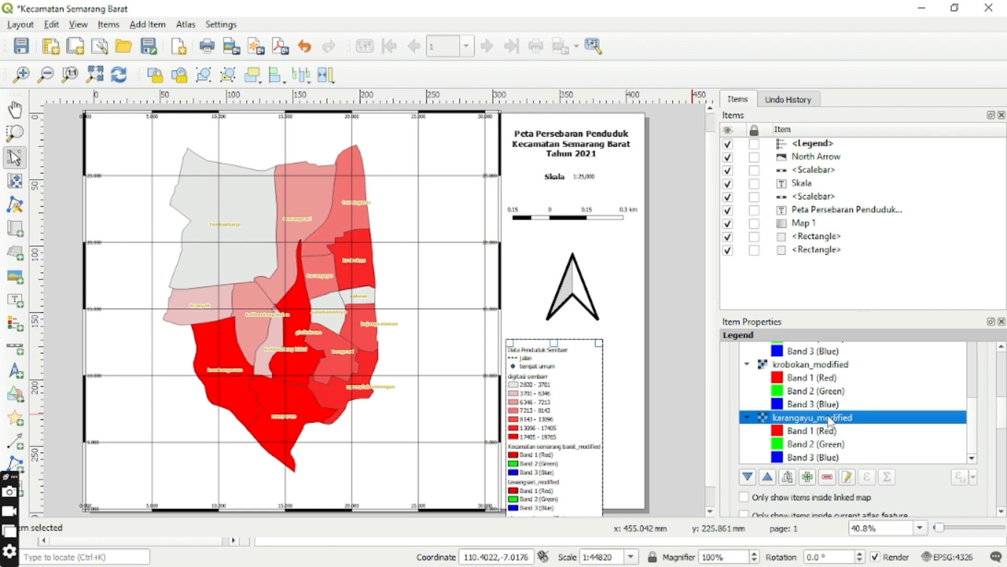
{"action": "left_click", "coordinate": [828, 478]}
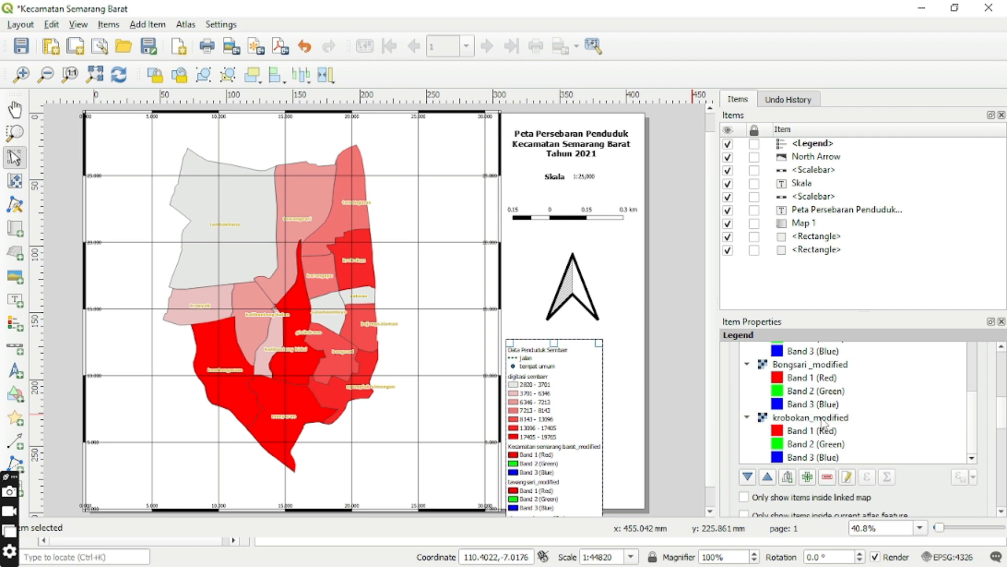
{"action": "left_click_drag", "start_coordinate": [824, 423], "coordinate": [829, 478]}
{"action": "left_click", "coordinate": [827, 477]}
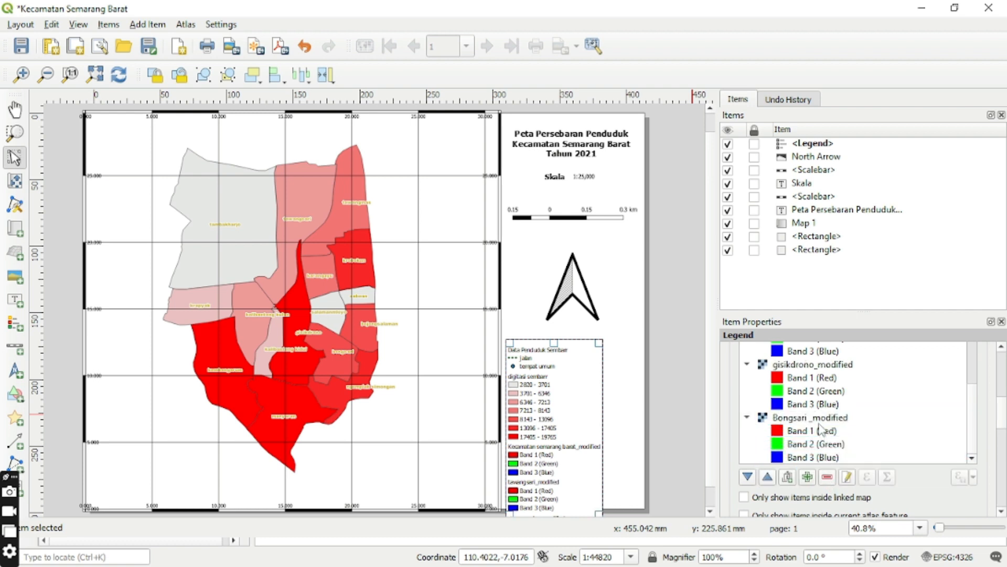
{"action": "left_click", "coordinate": [820, 423]}
{"action": "left_click", "coordinate": [828, 477]}
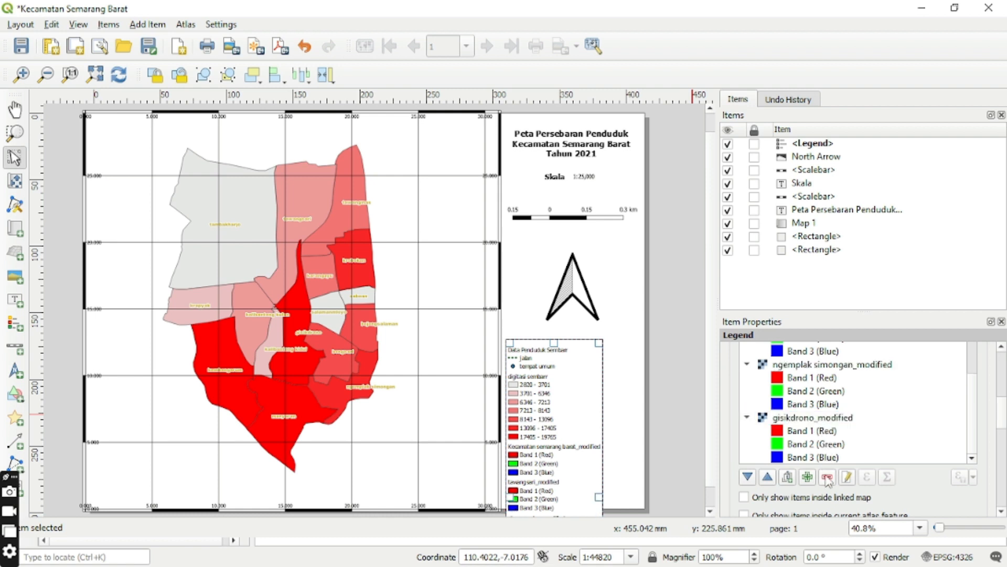
Remove the gisikdrono_modified, ngemplak simongan_modified, kalibanteng kidul_modified and slamanmulyo_modified layers from the legend.
{"action": "left_click", "coordinate": [828, 424]}
{"action": "left_click", "coordinate": [828, 477]}
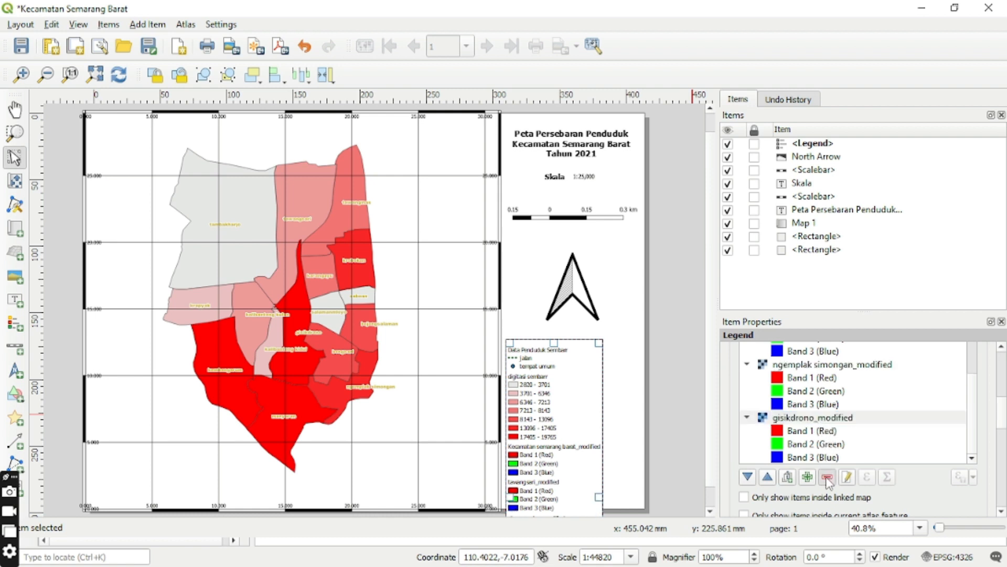
{"action": "left_click", "coordinate": [821, 424]}
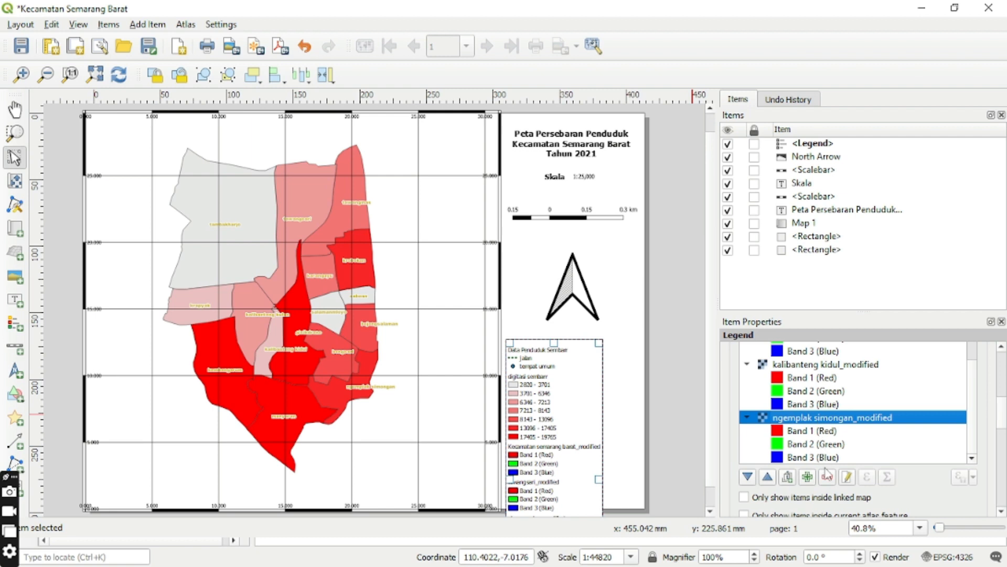
{"action": "left_click", "coordinate": [827, 476]}
{"action": "left_click", "coordinate": [827, 422]}
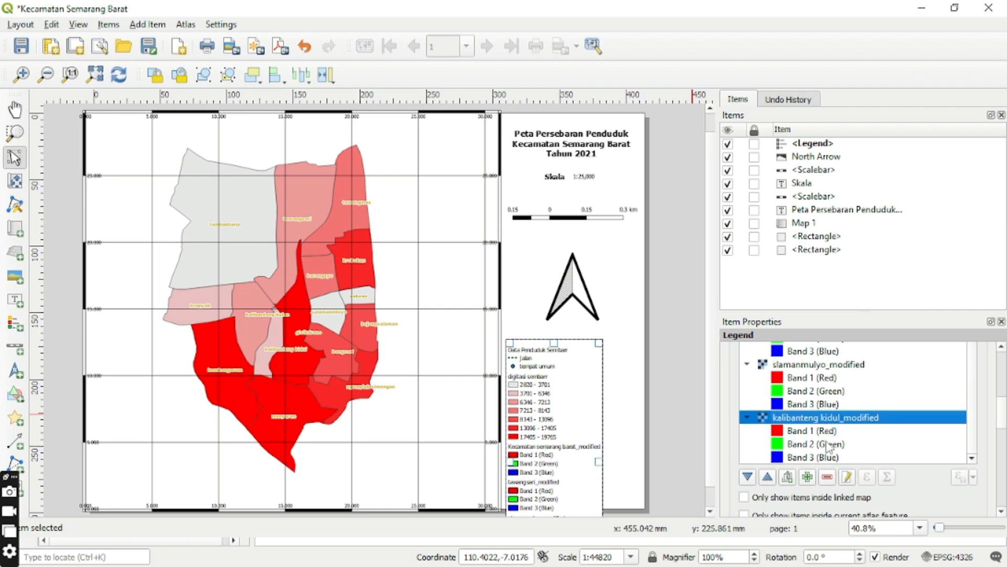
{"action": "left_click", "coordinate": [828, 478]}
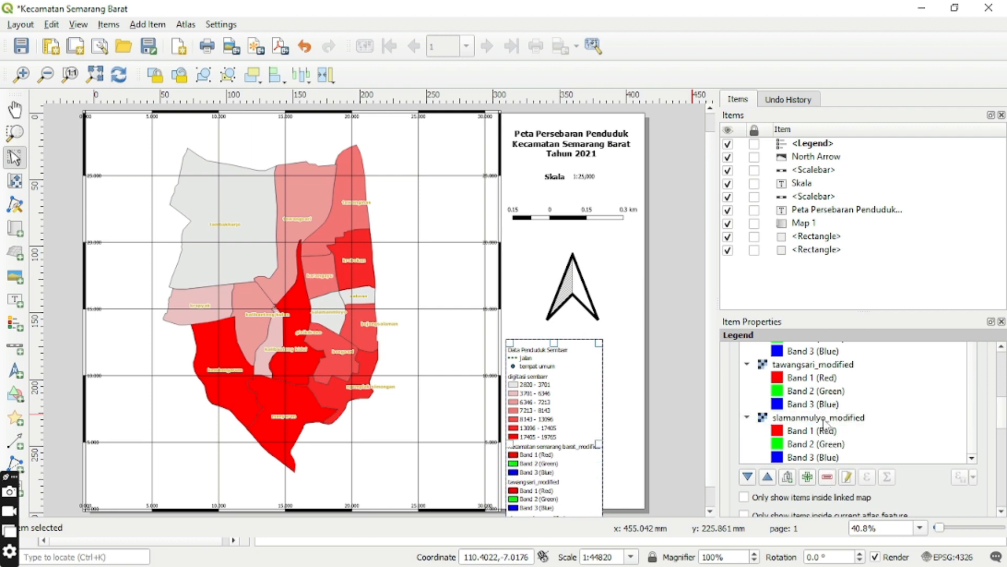
{"action": "left_click", "coordinate": [827, 422]}
{"action": "left_click", "coordinate": [828, 476]}
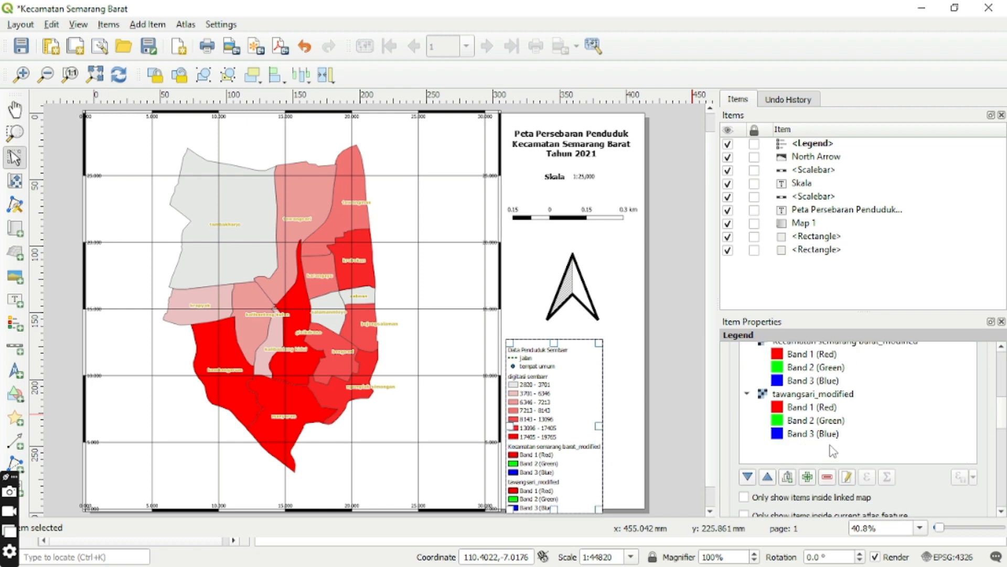
Remove the tawangsari_modified and Kecamatan semarang barat_modified layers from the legend.
{"action": "left_click", "coordinate": [825, 395]}
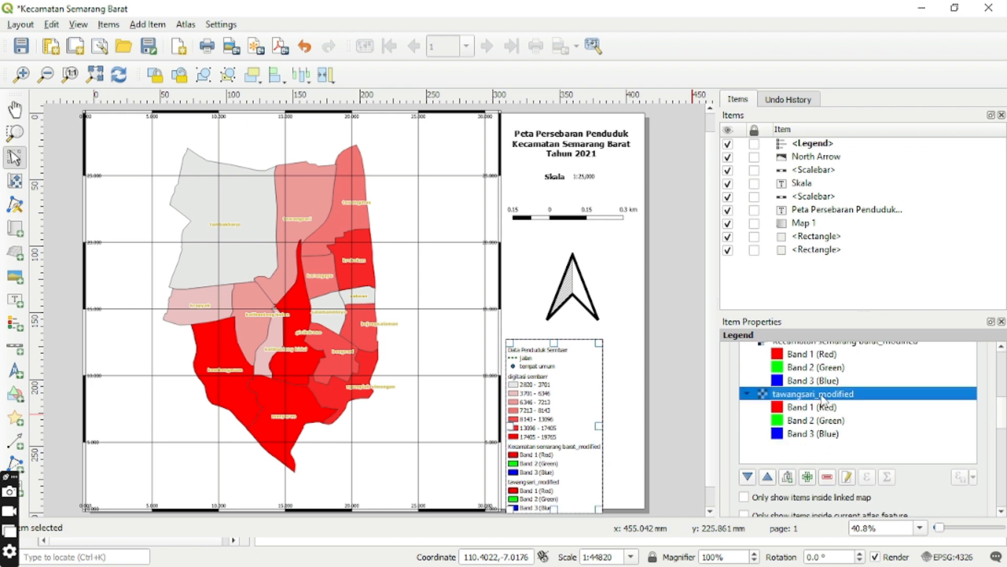
{"action": "left_click", "coordinate": [828, 476]}
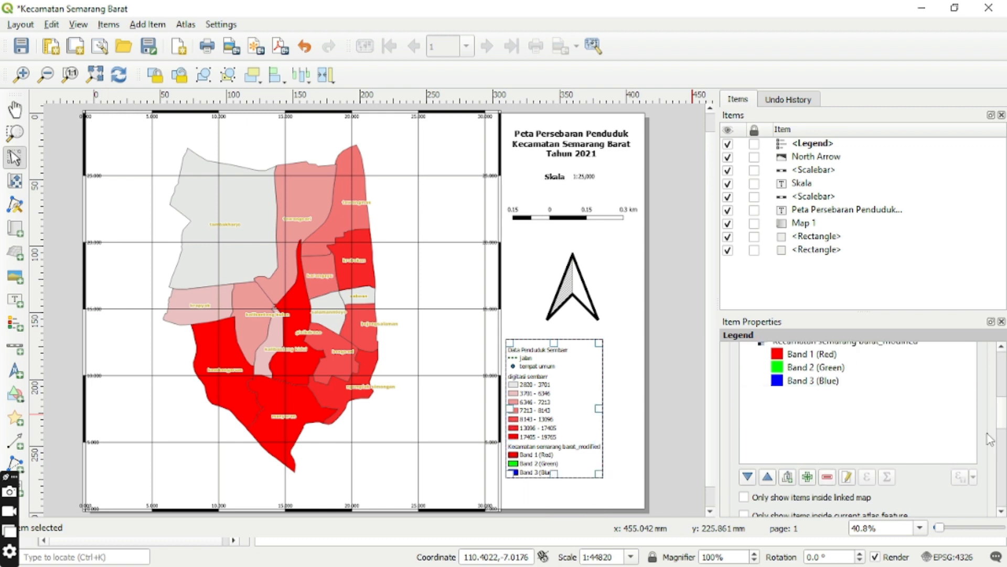
{"action": "scroll", "coordinate": [1002, 425], "scroll_direction": "up", "scroll_amount": 3}
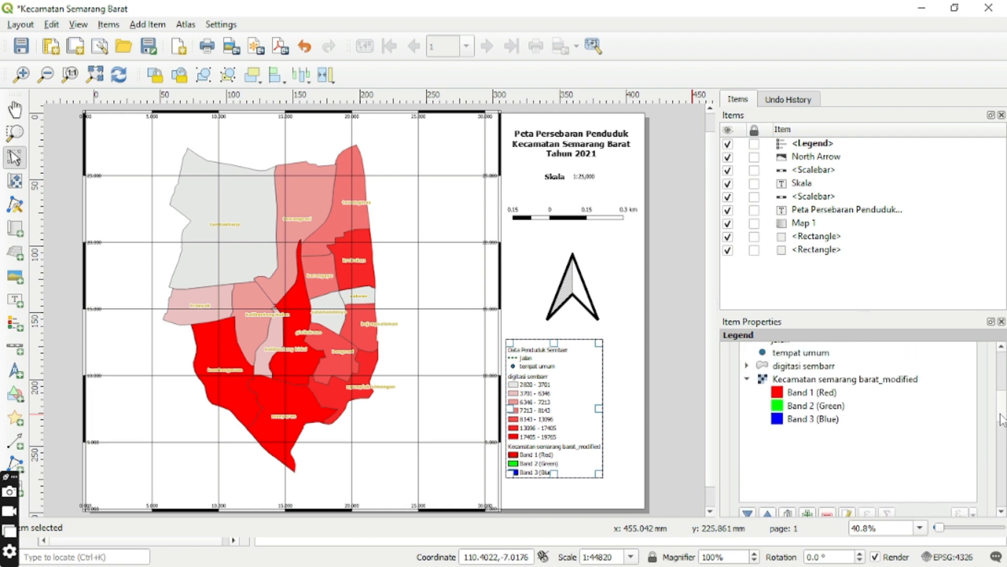
{"action": "scroll", "coordinate": [1002, 423], "scroll_direction": "down", "scroll_amount": 2}
{"action": "left_click", "coordinate": [934, 414]}
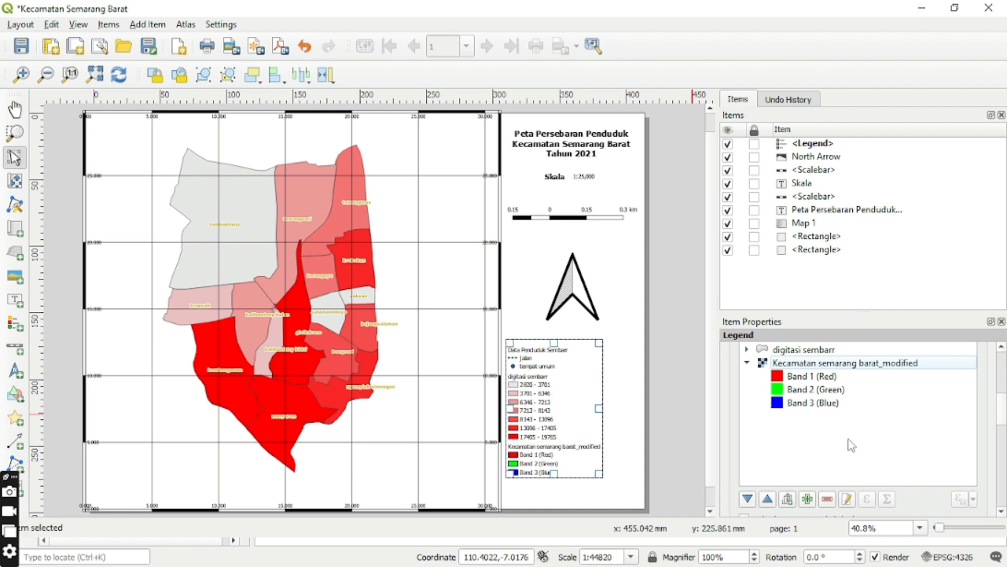
{"action": "left_click", "coordinate": [828, 498]}
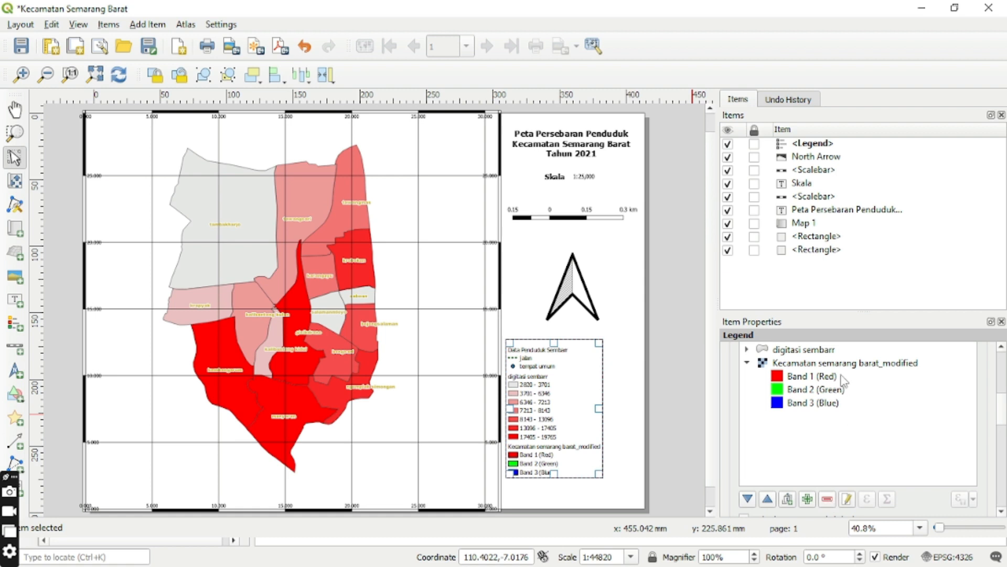
{"action": "left_click_drag", "start_coordinate": [840, 362], "coordinate": [830, 478]}
{"action": "left_click_drag", "start_coordinate": [834, 500], "coordinate": [827, 501]}
{"action": "left_click", "coordinate": [827, 499]}
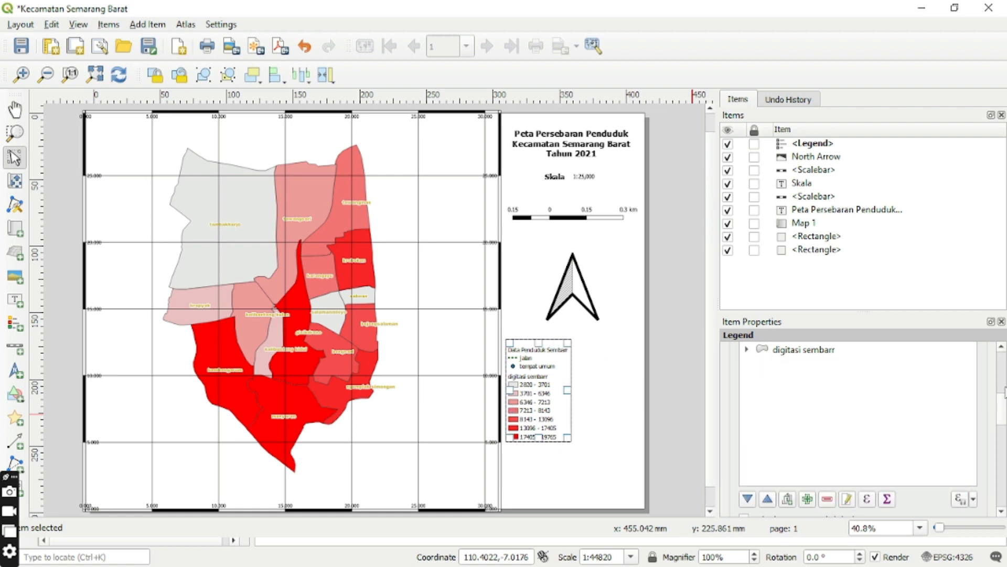
Remove the Data Penduduk Sembarr table entry from the legend.
{"action": "scroll", "coordinate": [1004, 407], "scroll_direction": "up", "scroll_amount": 5}
{"action": "scroll", "coordinate": [1004, 401], "scroll_direction": "down", "scroll_amount": 2}
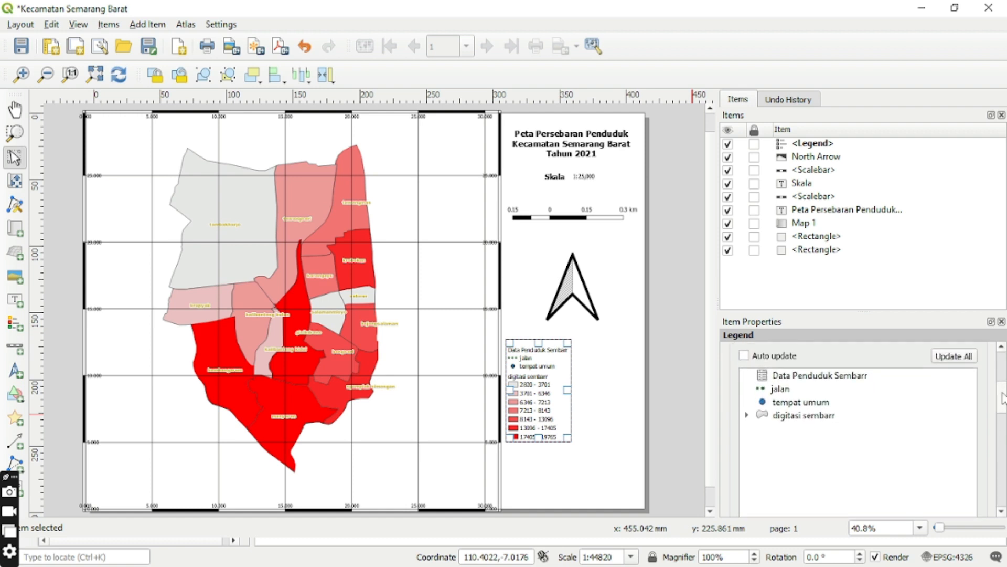
{"action": "left_click", "coordinate": [868, 358]}
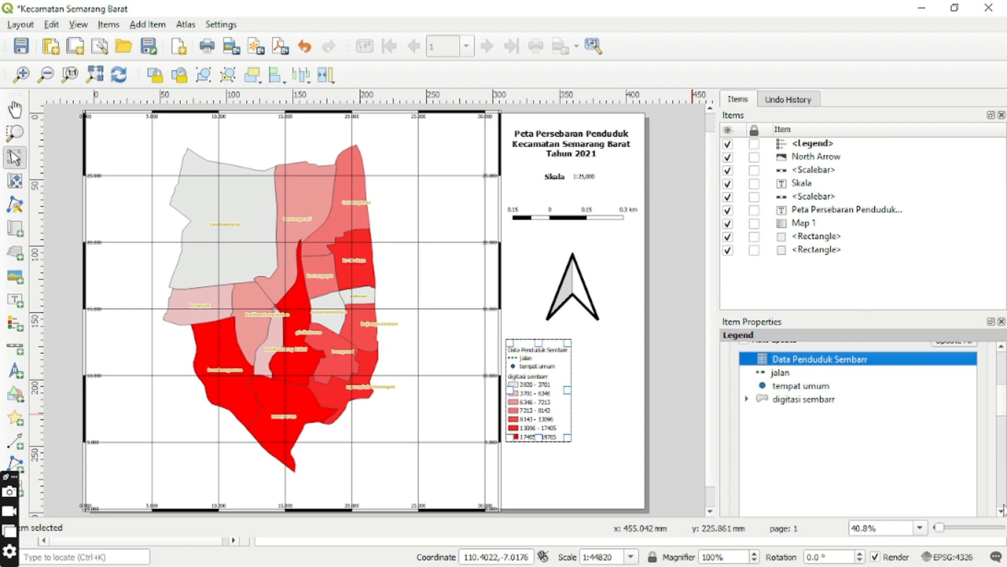
{"action": "scroll", "coordinate": [1004, 511], "scroll_direction": "down", "scroll_amount": 4}
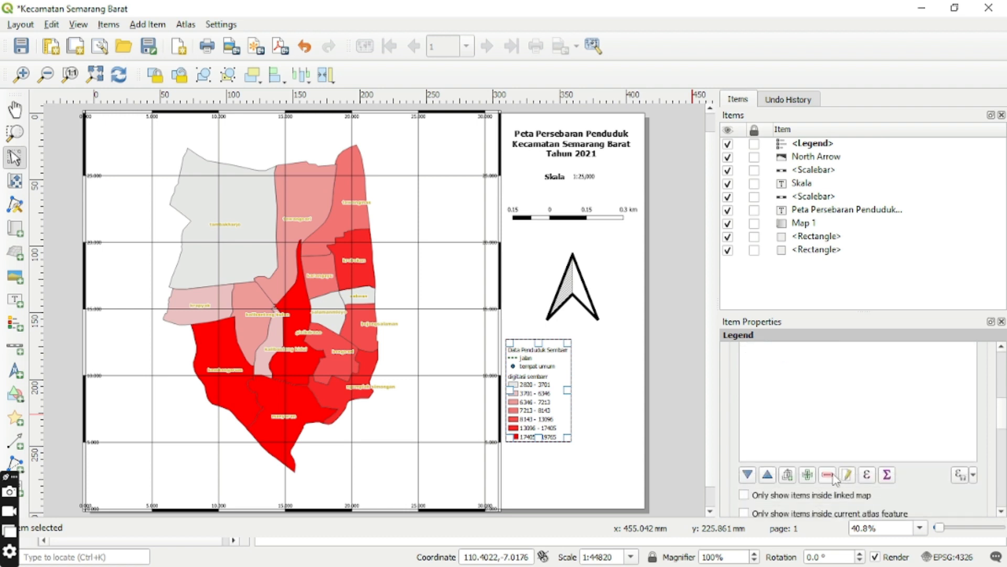
{"action": "left_click", "coordinate": [829, 475]}
Remove the jalan layer from the legend.
{"action": "left_click", "coordinate": [1001, 350]}
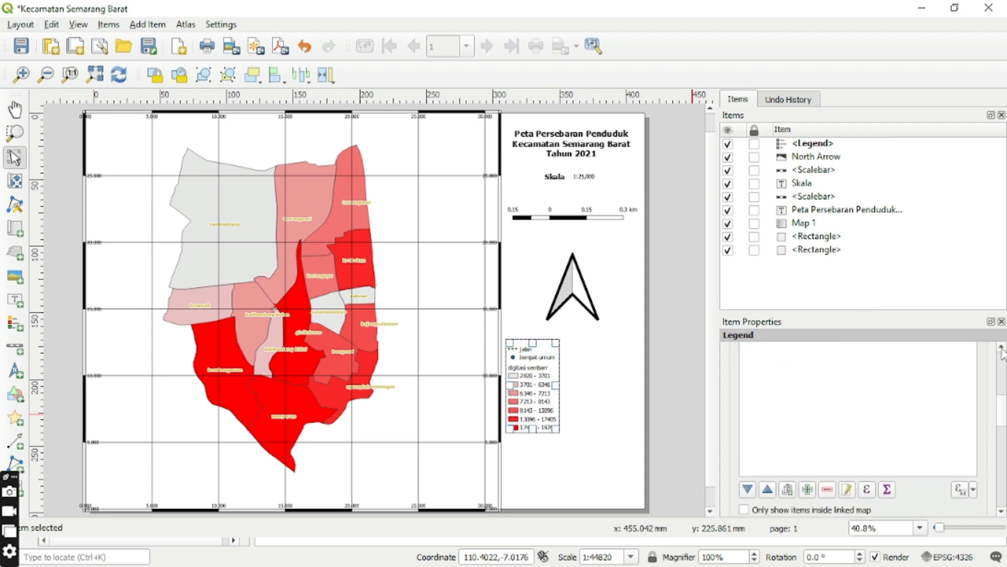
{"action": "left_click", "coordinate": [1002, 349]}
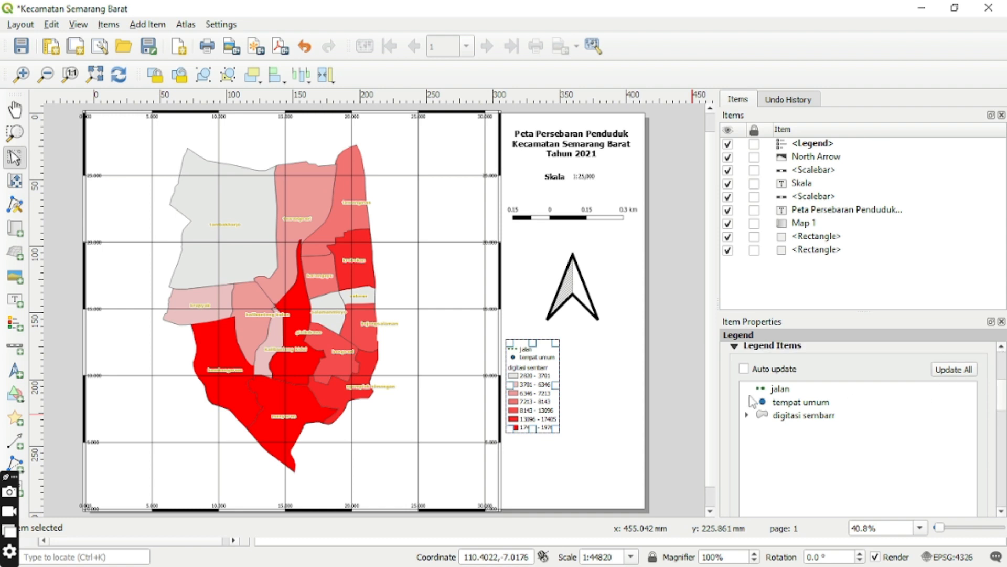
{"action": "left_click", "coordinate": [785, 402]}
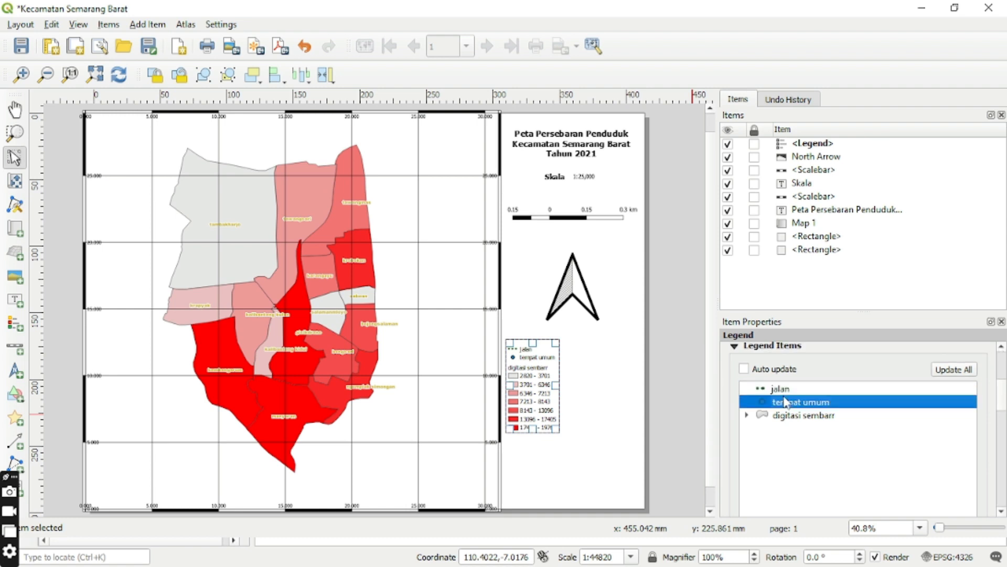
{"action": "left_click", "coordinate": [781, 389]}
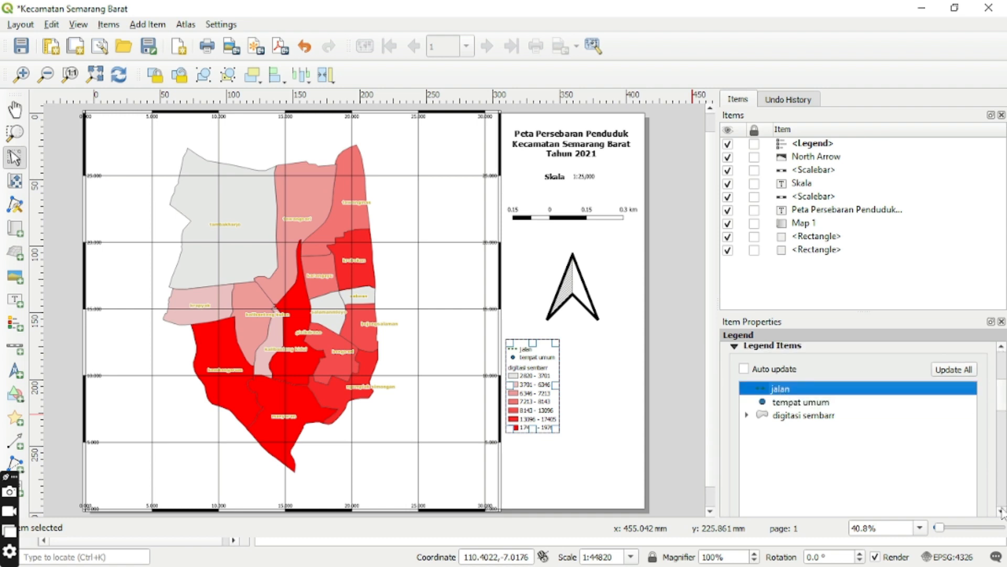
{"action": "left_click_drag", "start_coordinate": [1001, 511], "coordinate": [1002, 512]}
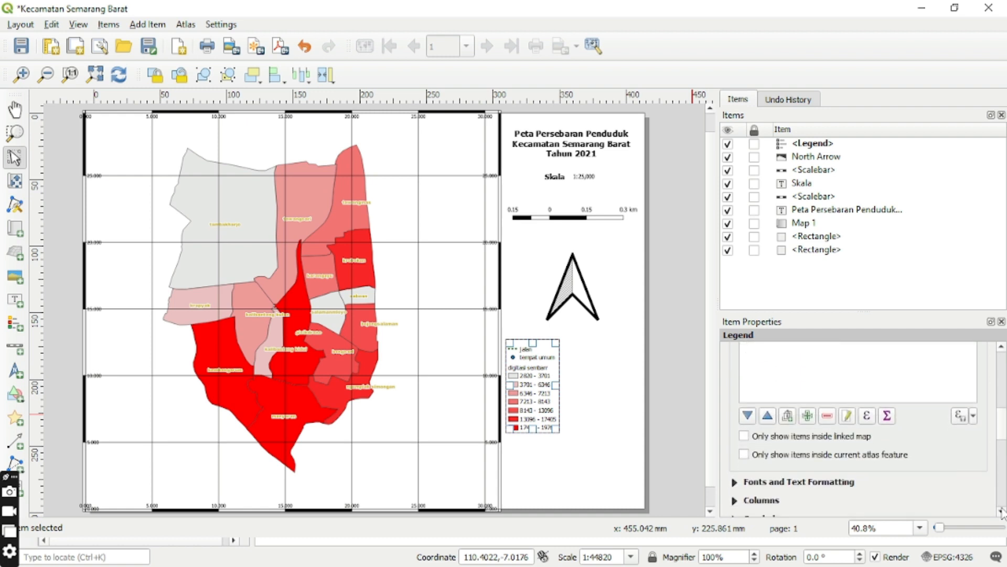
{"action": "left_click", "coordinate": [827, 416]}
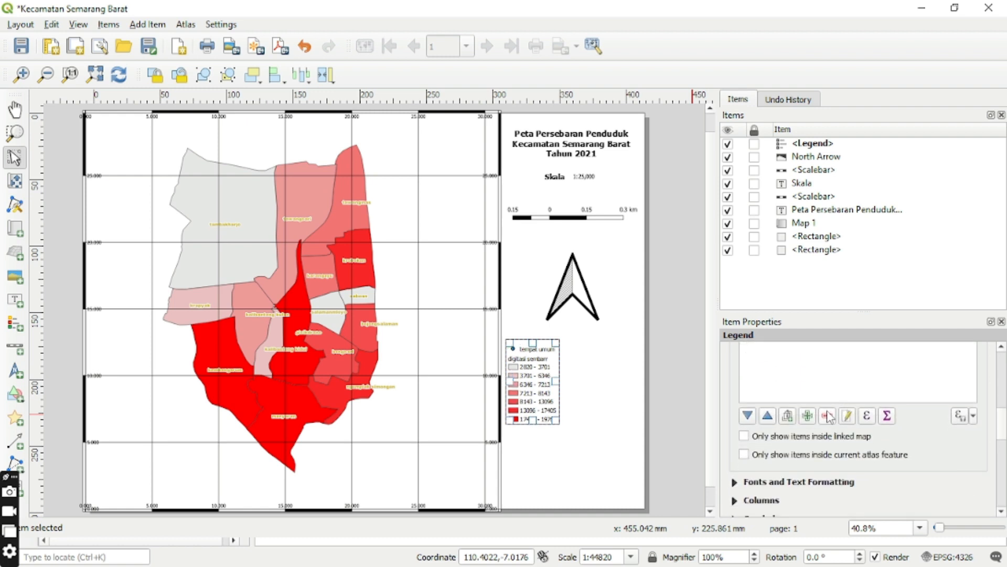
Remove the tempat umum layer from the legend.
{"action": "left_click_drag", "start_coordinate": [1001, 354], "coordinate": [1001, 353]}
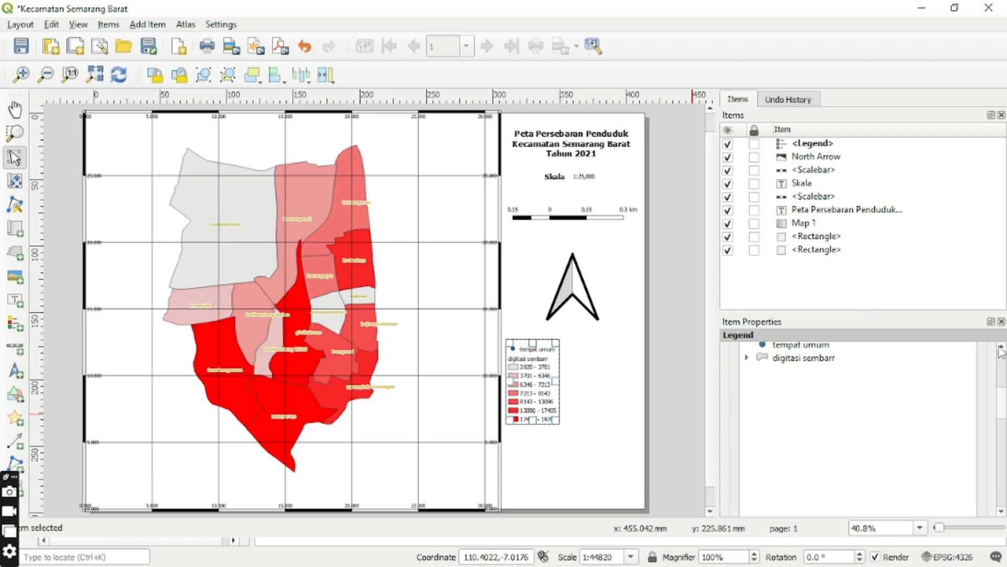
{"action": "left_click", "coordinate": [833, 348]}
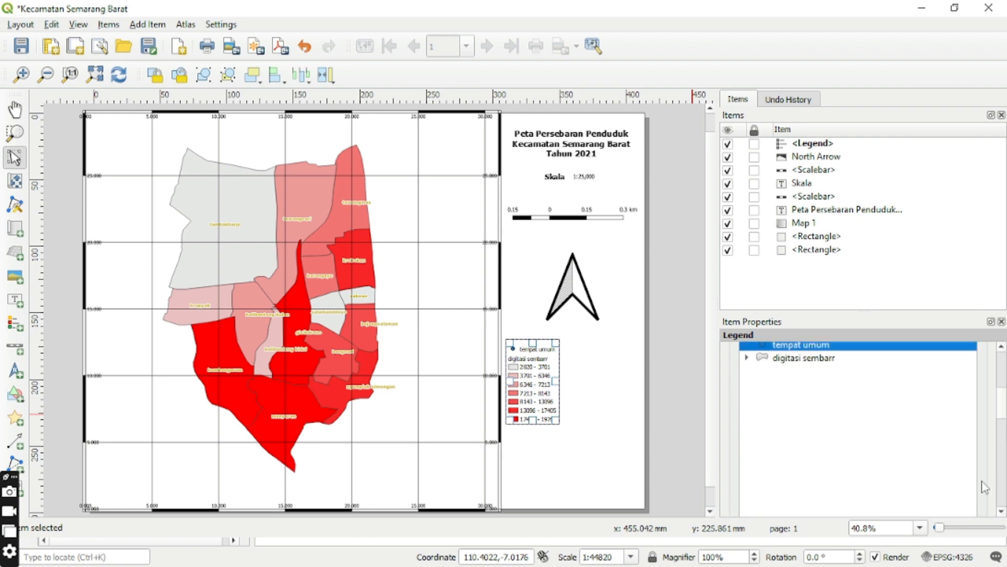
{"action": "left_click", "coordinate": [1001, 510]}
{"action": "left_click", "coordinate": [1000, 511]}
{"action": "left_click", "coordinate": [1000, 510]}
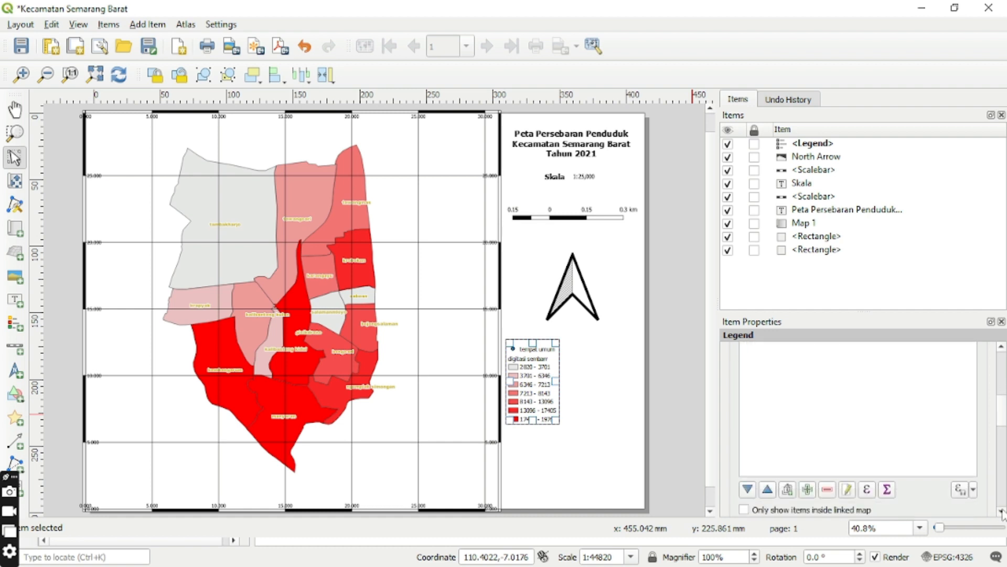
{"action": "left_click", "coordinate": [1000, 511]}
{"action": "left_click", "coordinate": [829, 475]}
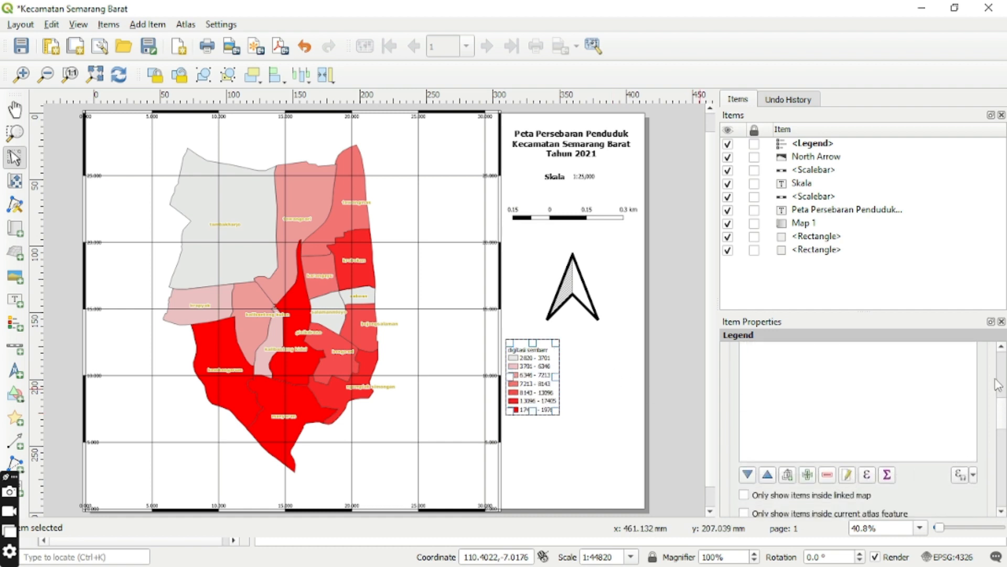
Change the label of the digitasi sembarr legend entry to "Keterangan :".
{"action": "left_click", "coordinate": [1001, 347]}
{"action": "left_click", "coordinate": [1001, 347]}
{"action": "left_click", "coordinate": [1002, 347]}
{"action": "left_click", "coordinate": [1001, 349]}
{"action": "left_click", "coordinate": [1001, 349]}
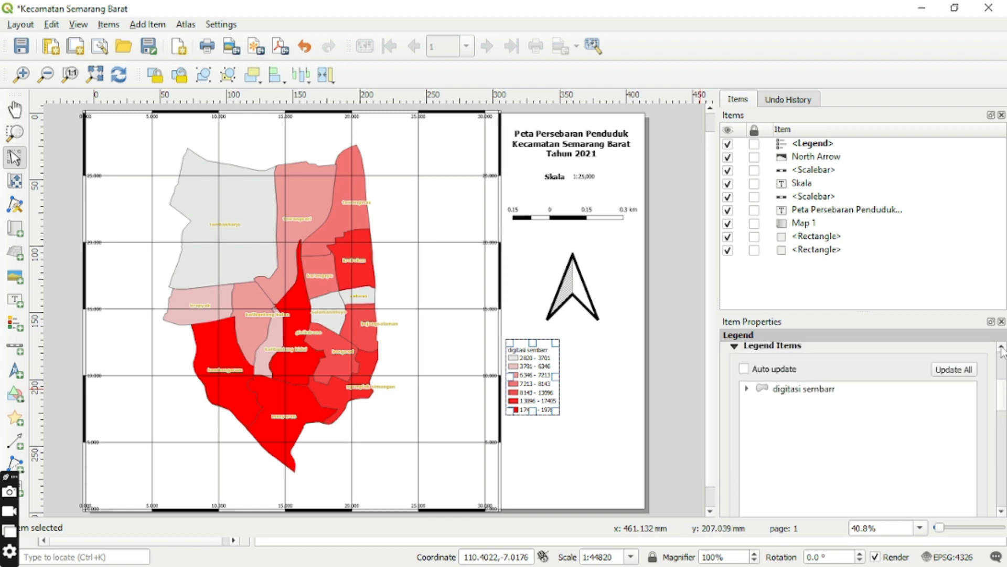
{"action": "left_click", "coordinate": [838, 393]}
{"action": "double_click", "coordinate": [838, 393]}
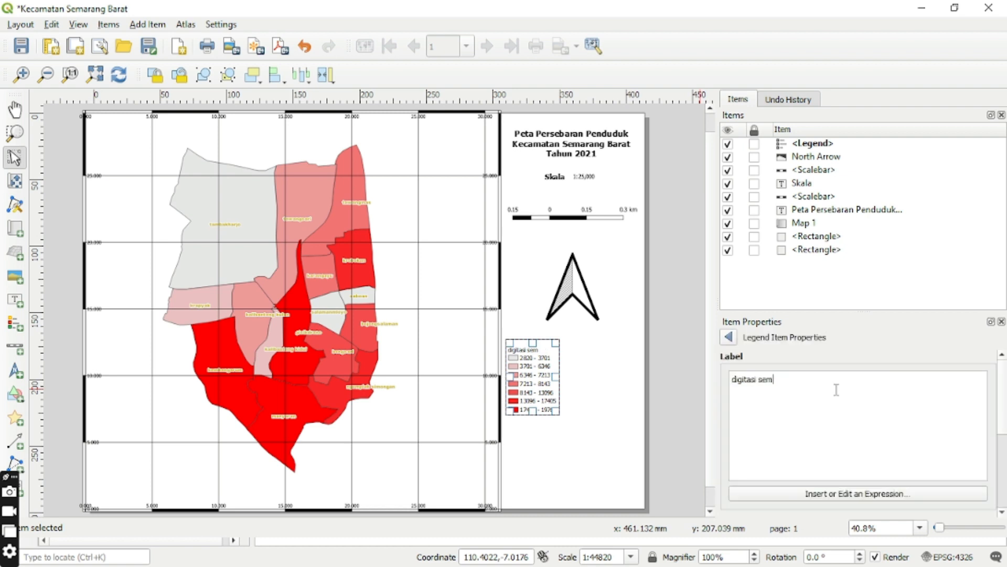
{"action": "key", "text": "BackSpace"}
{"action": "key", "text": "BackSpace"}
{"action": "key", "text": "BackSpace"}
{"action": "key", "text": "BackSpace"}
{"action": "key", "text": "BackSpace"}
{"action": "key", "text": "BackSpace"}
{"action": "key", "text": "BackSpace"}
{"action": "key", "text": "BackSpace"}
{"action": "key", "text": "BackSpace"}
{"action": "key", "text": "BackSpace"}
{"action": "key", "text": "BackSpace"}
{"action": "key", "text": "BackSpace"}
{"action": "key", "text": "Caps_Lock"}
{"action": "type", "text": "Ke"}
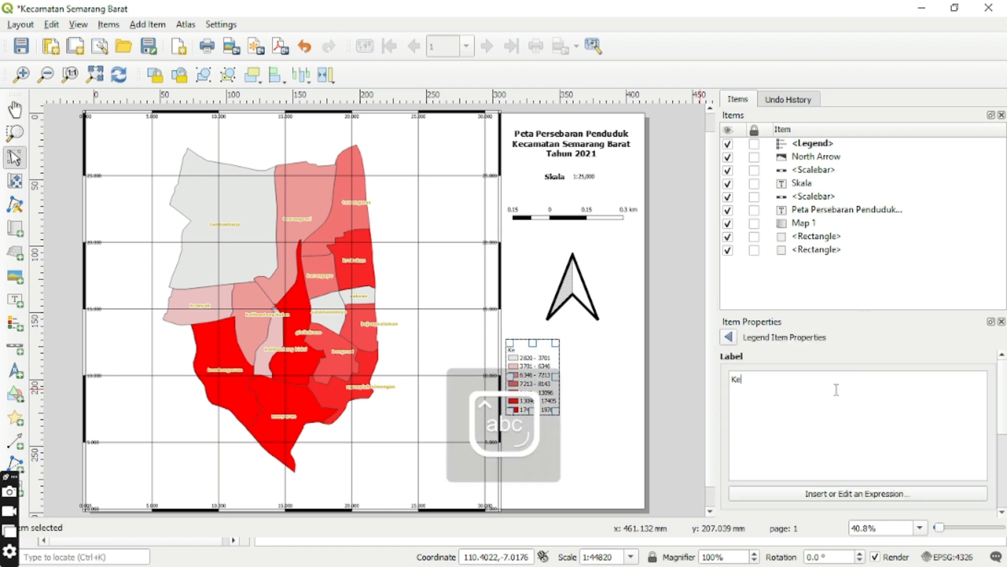
{"action": "type", "text": "terangan :"}
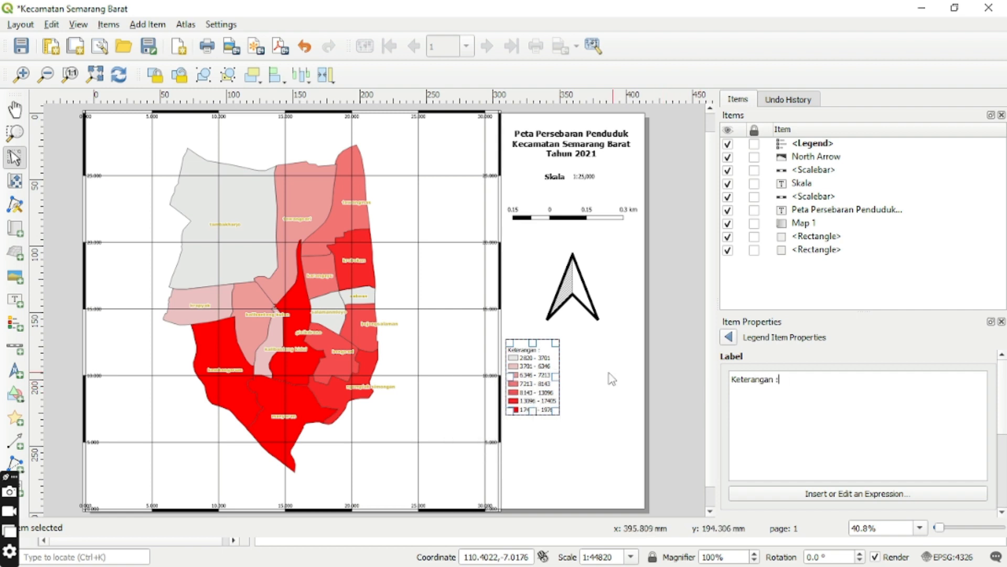
Shift the legend slightly to the right below the north arrow and return to the legend's main properties.
{"action": "left_click_drag", "start_coordinate": [532, 368], "coordinate": [549, 366]}
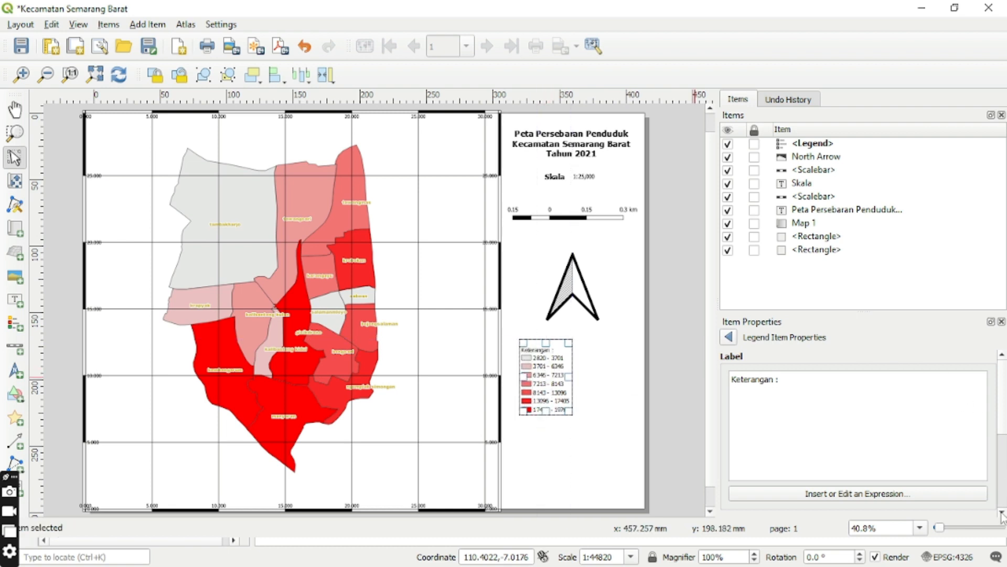
{"action": "scroll", "coordinate": [1002, 516], "scroll_direction": "down", "scroll_amount": 5}
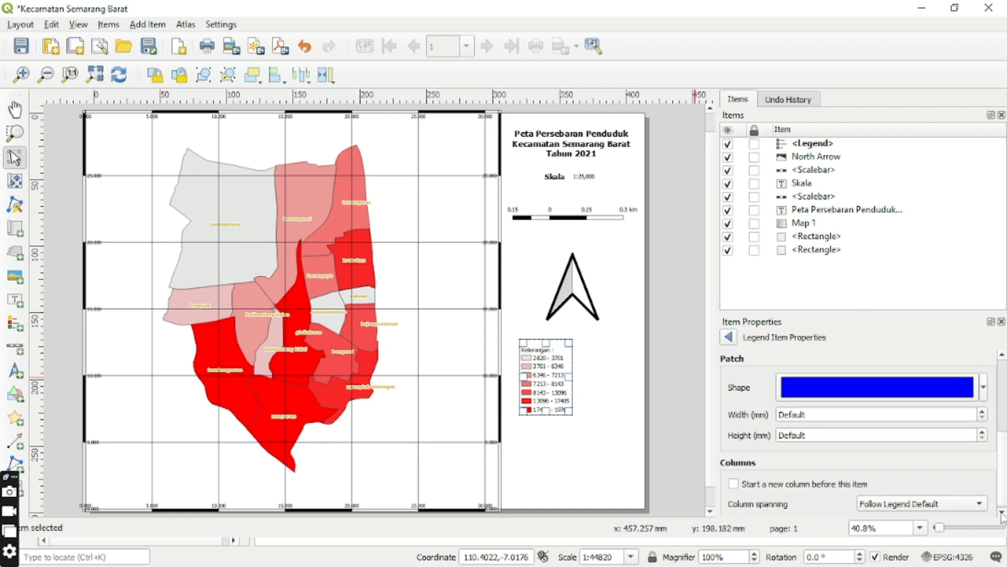
{"action": "scroll", "coordinate": [1002, 516], "scroll_direction": "down", "scroll_amount": 1}
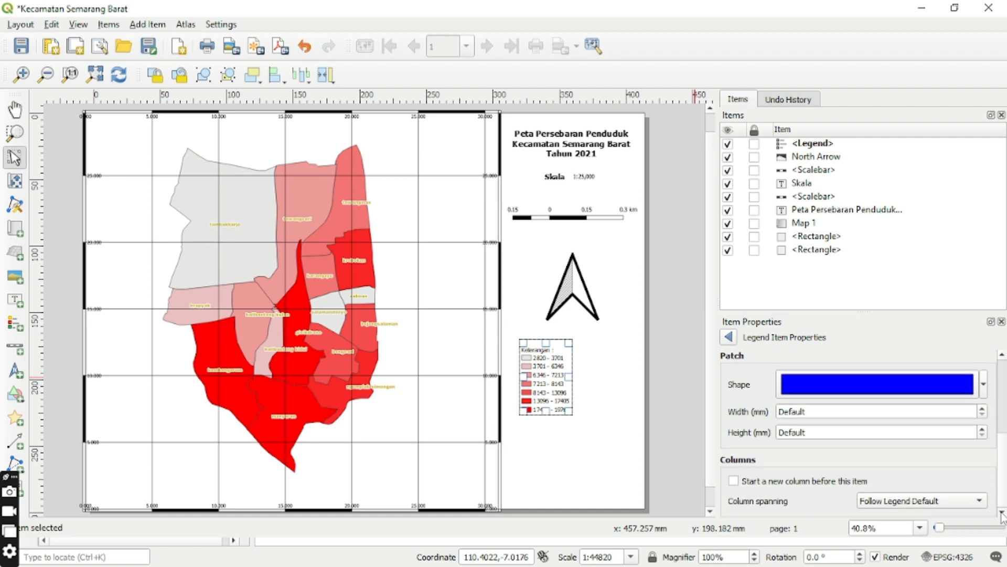
{"action": "left_click", "coordinate": [730, 337]}
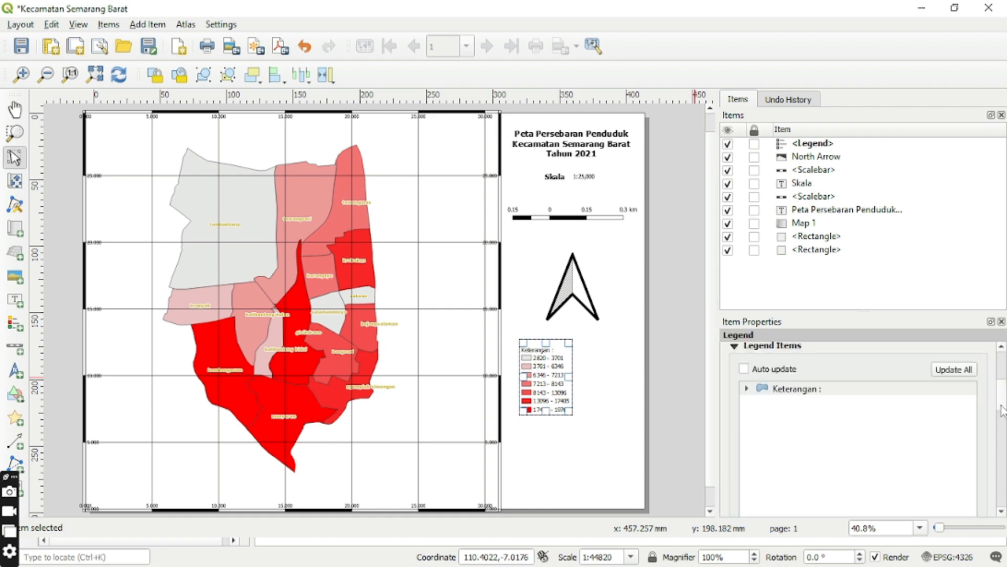
Set the font size of the legend's subgroup headings to 18.
{"action": "scroll", "coordinate": [1002, 411], "scroll_direction": "down", "scroll_amount": 10}
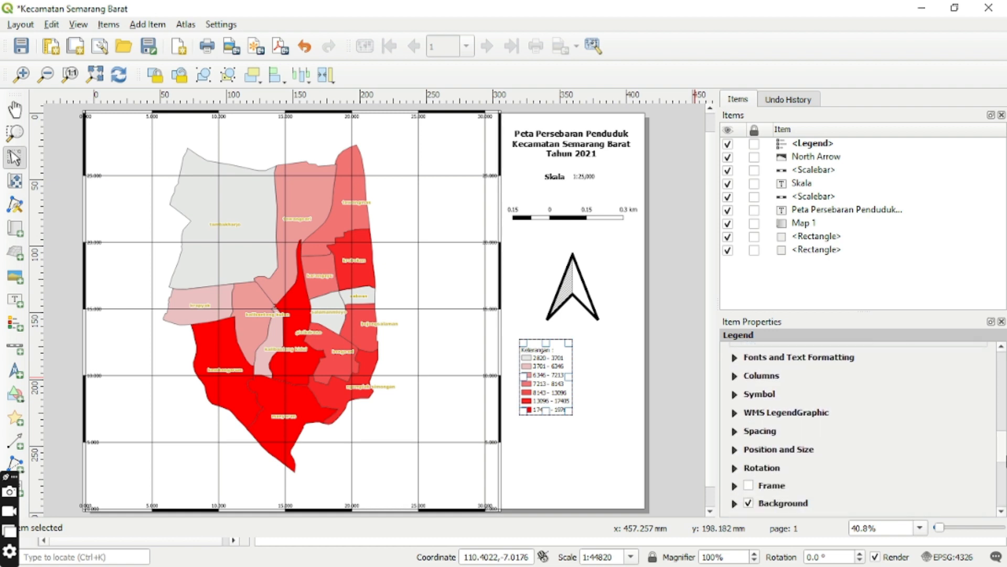
{"action": "left_click", "coordinate": [815, 360]}
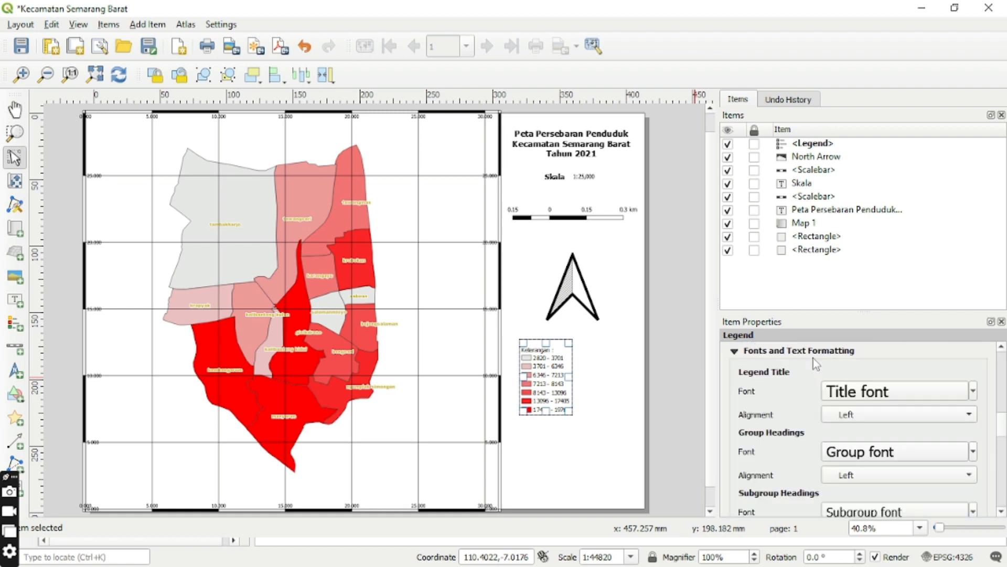
{"action": "scroll", "coordinate": [1000, 456], "scroll_direction": "down", "scroll_amount": 5}
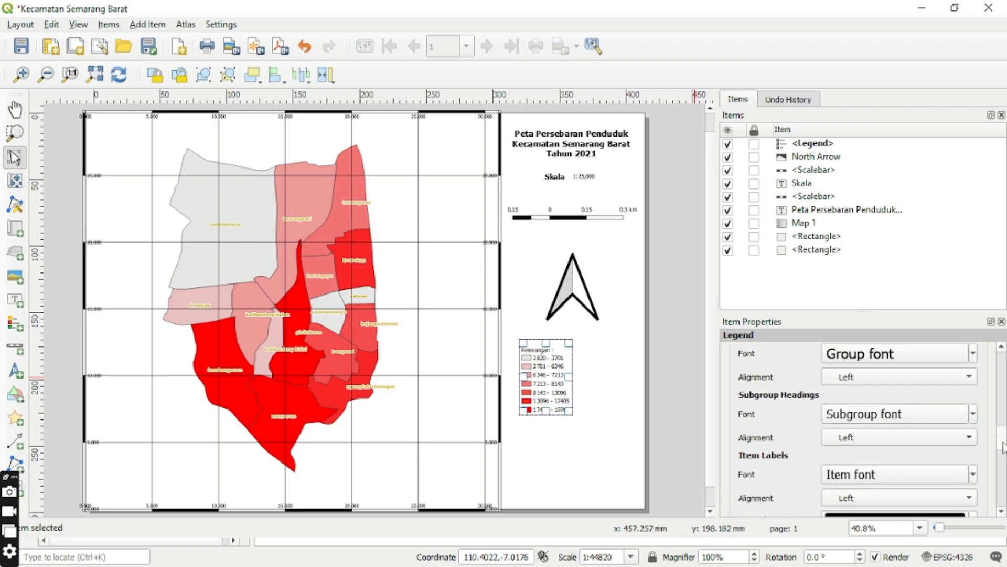
{"action": "scroll", "coordinate": [1002, 450], "scroll_direction": "down", "scroll_amount": 2}
{"action": "scroll", "coordinate": [1002, 450], "scroll_direction": "up", "scroll_amount": 3}
{"action": "left_click", "coordinate": [943, 421]}
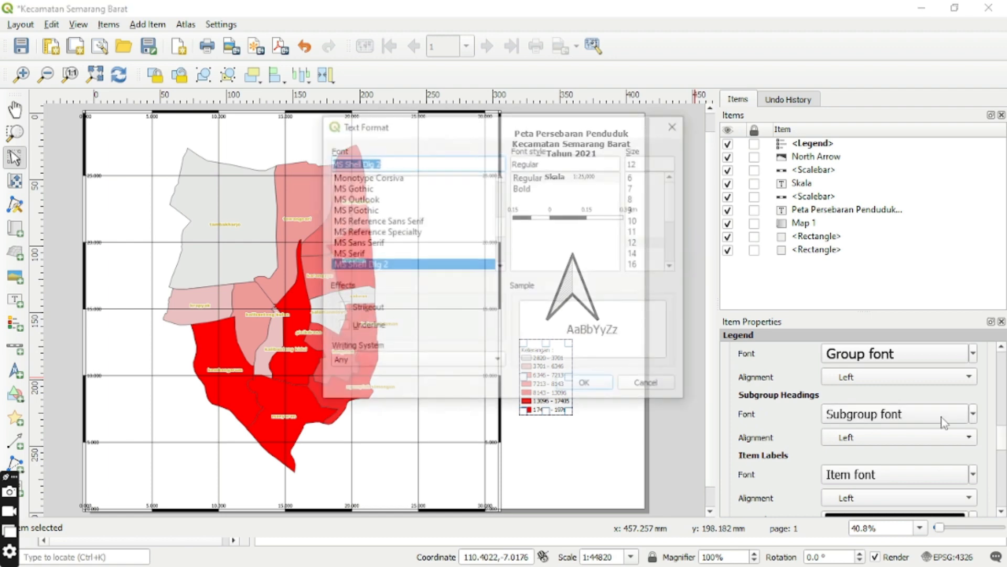
{"action": "left_click", "coordinate": [637, 264]}
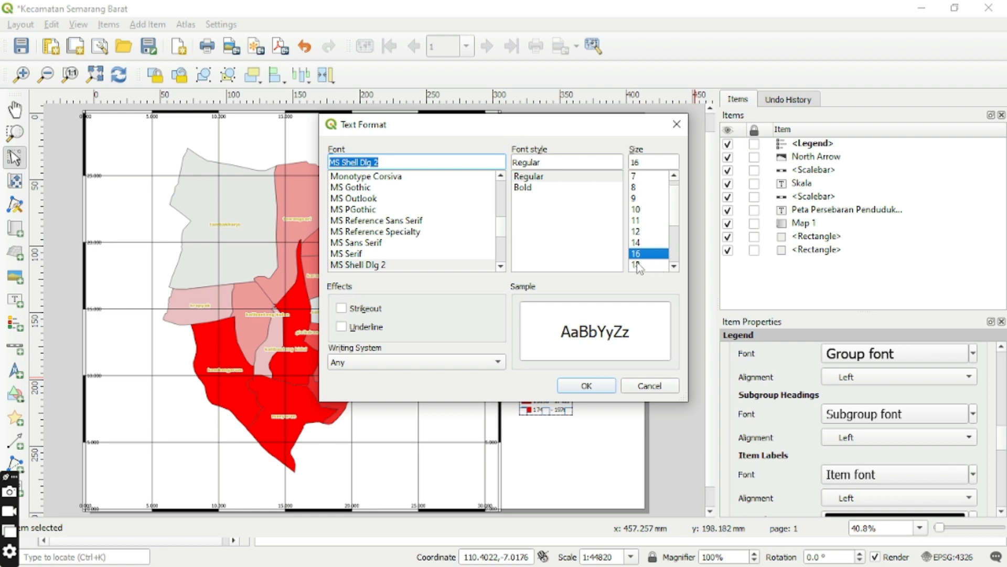
{"action": "left_click", "coordinate": [636, 266]}
{"action": "left_click", "coordinate": [602, 386]}
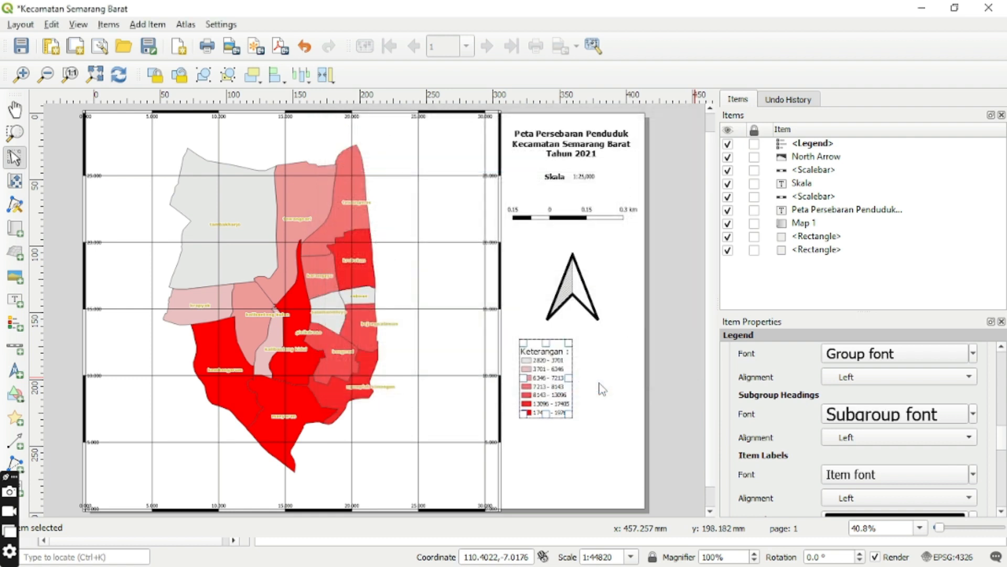
Set the font size of the legend's item labels to 16.
{"action": "left_click", "coordinate": [972, 476]}
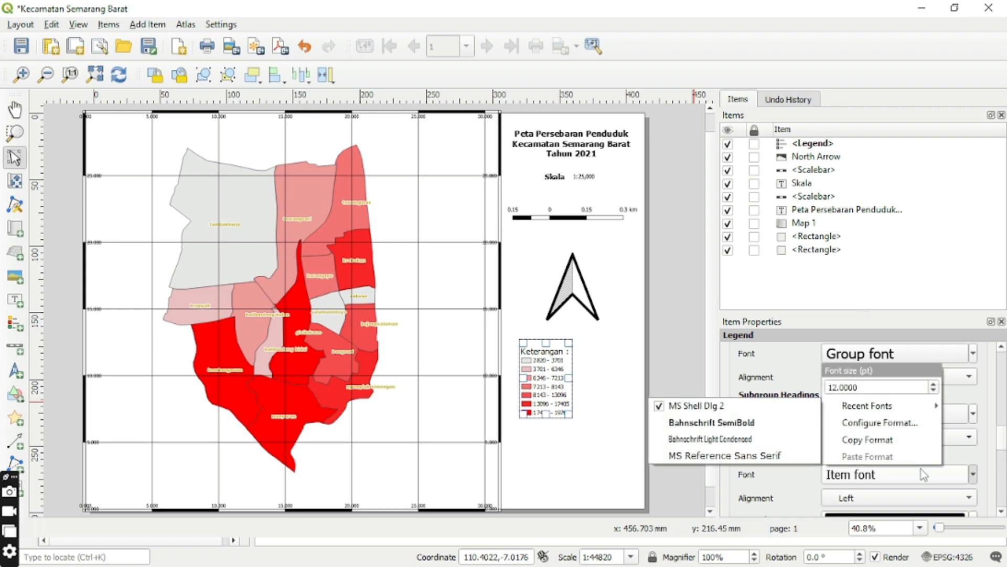
{"action": "left_click", "coordinate": [880, 422]}
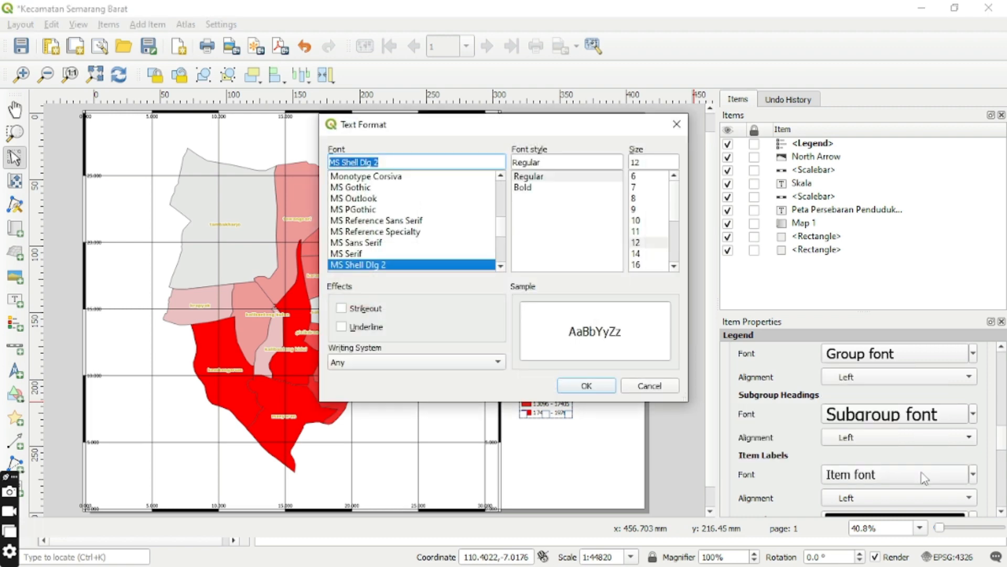
{"action": "left_click", "coordinate": [636, 265]}
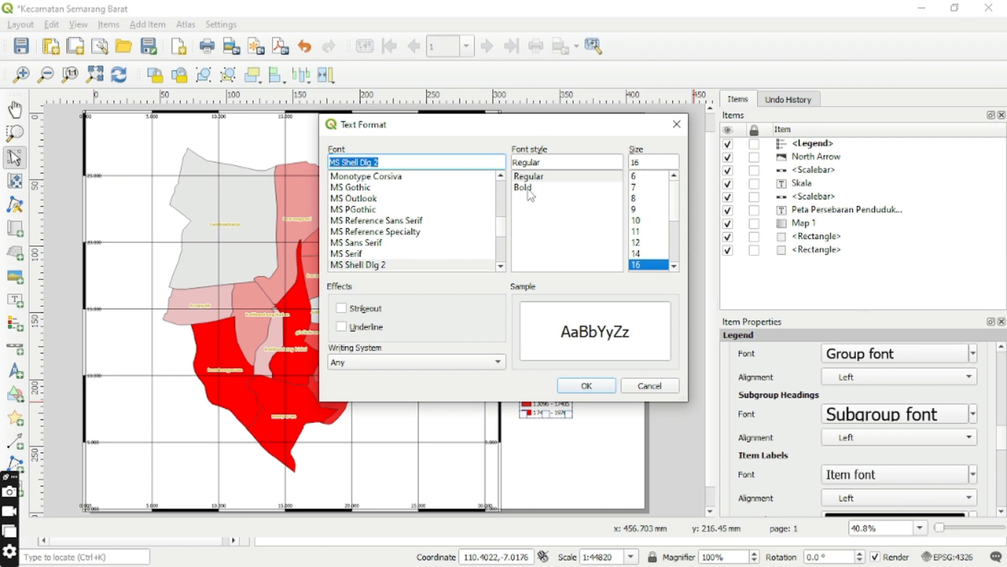
{"action": "left_click", "coordinate": [601, 386]}
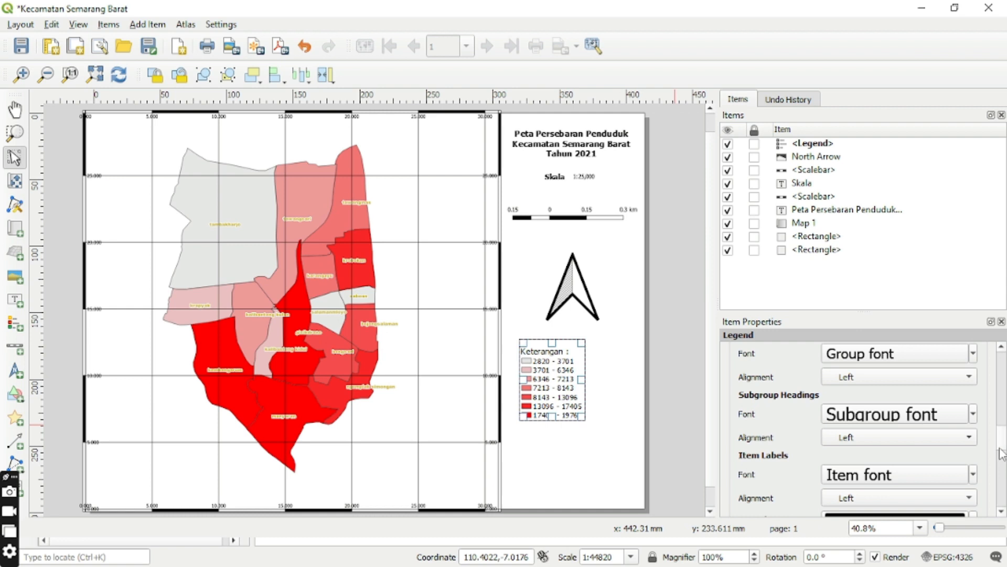
In the legend's spacing settings, set the space before the side of the symbols to 2 mm.
{"action": "left_click_drag", "start_coordinate": [1001, 440], "coordinate": [1003, 463]}
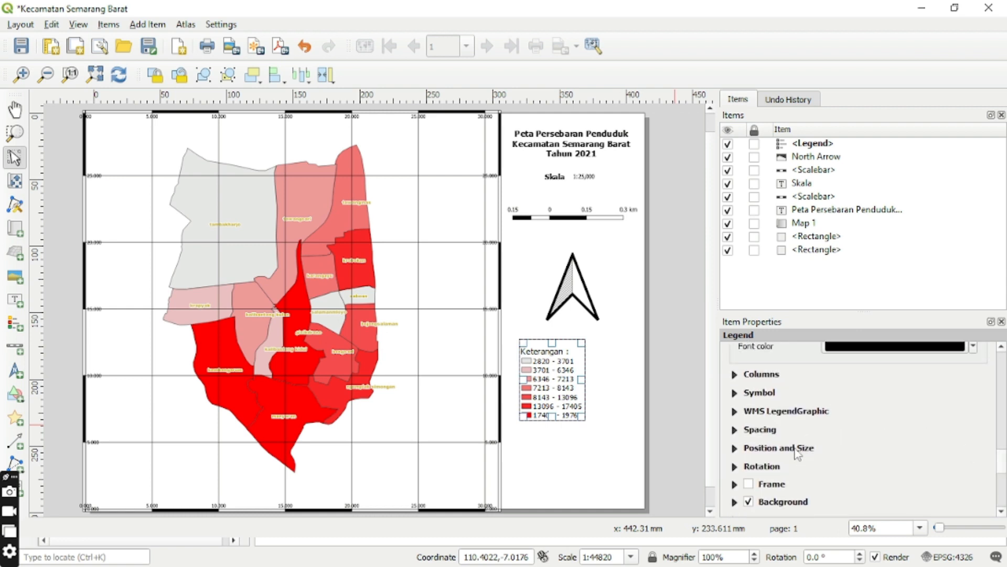
{"action": "left_click", "coordinate": [760, 429]}
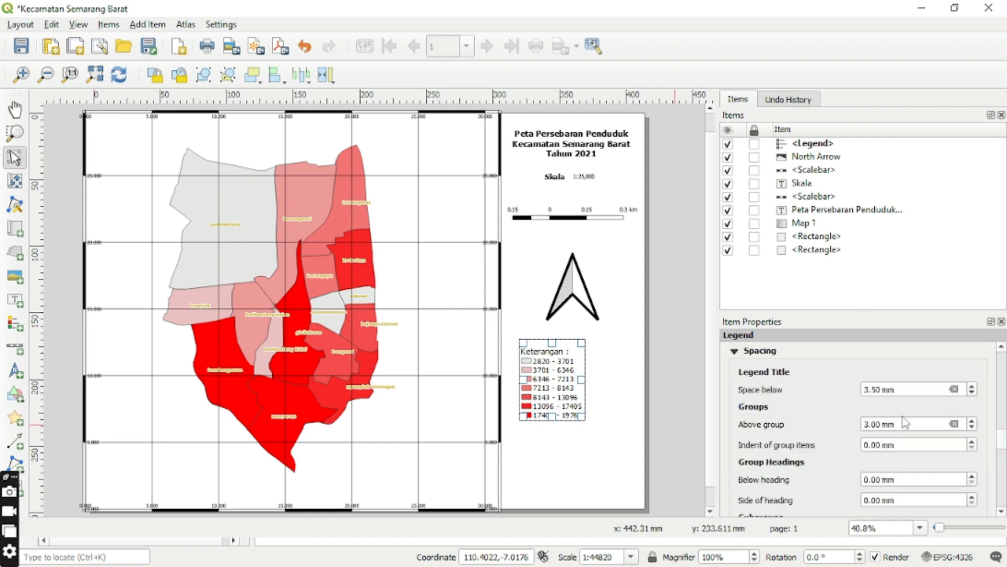
{"action": "scroll", "coordinate": [1000, 443], "scroll_direction": "down", "scroll_amount": 8}
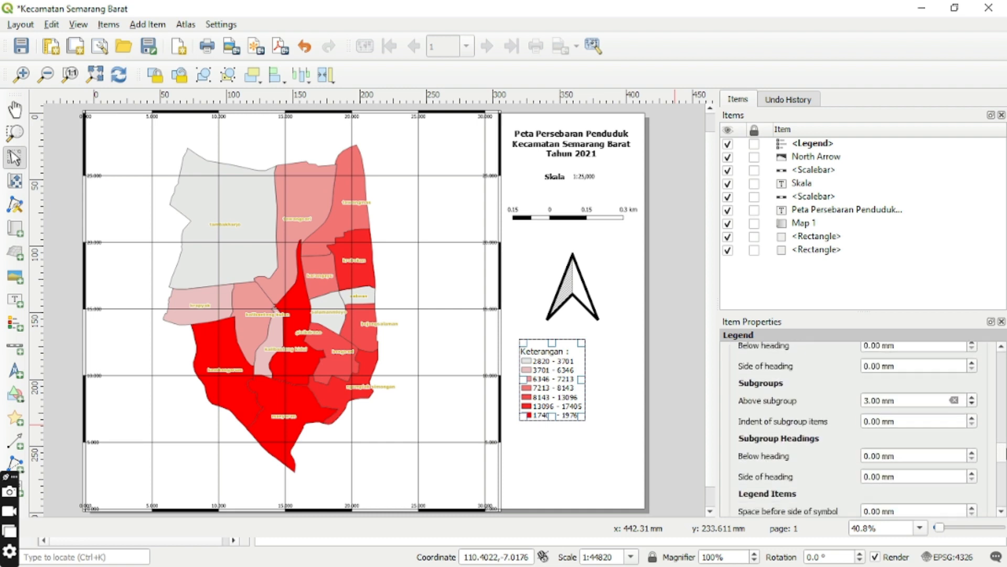
{"action": "scroll", "coordinate": [1003, 462], "scroll_direction": "down", "scroll_amount": 6}
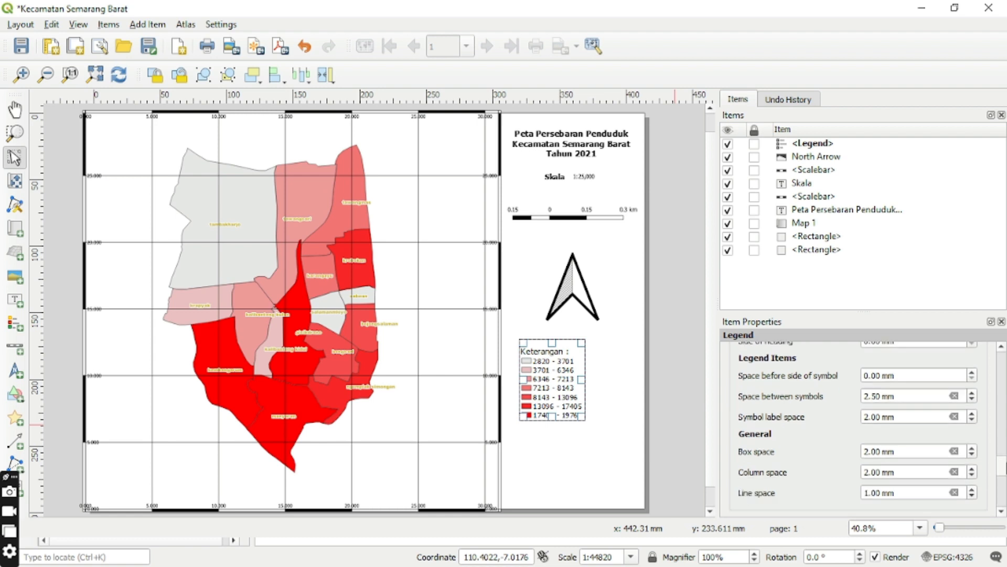
{"action": "scroll", "coordinate": [1003, 462], "scroll_direction": "up", "scroll_amount": 4}
{"action": "scroll", "coordinate": [1002, 462], "scroll_direction": "down", "scroll_amount": 1}
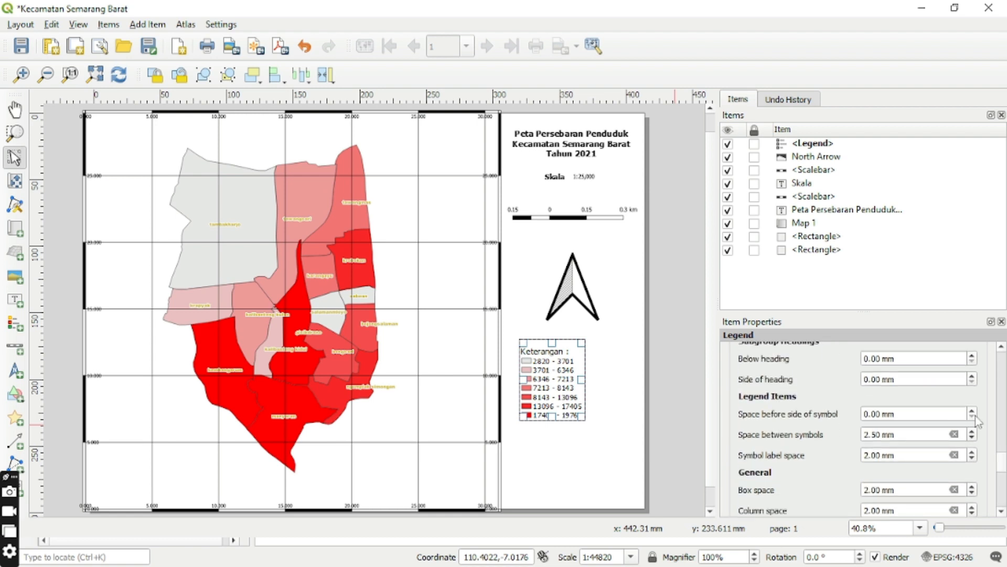
{"action": "left_click", "coordinate": [972, 417]}
{"action": "left_click", "coordinate": [972, 411]}
{"action": "left_click", "coordinate": [973, 411]}
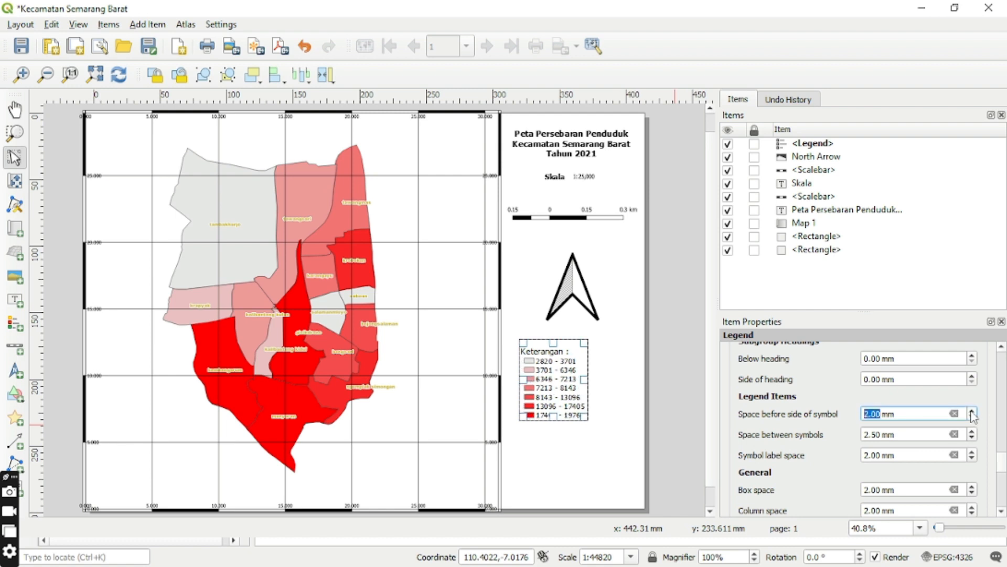
Set the legend's column space to 1 mm and the space below its subgroup headings to 2 mm.
{"action": "left_click", "coordinate": [973, 513]}
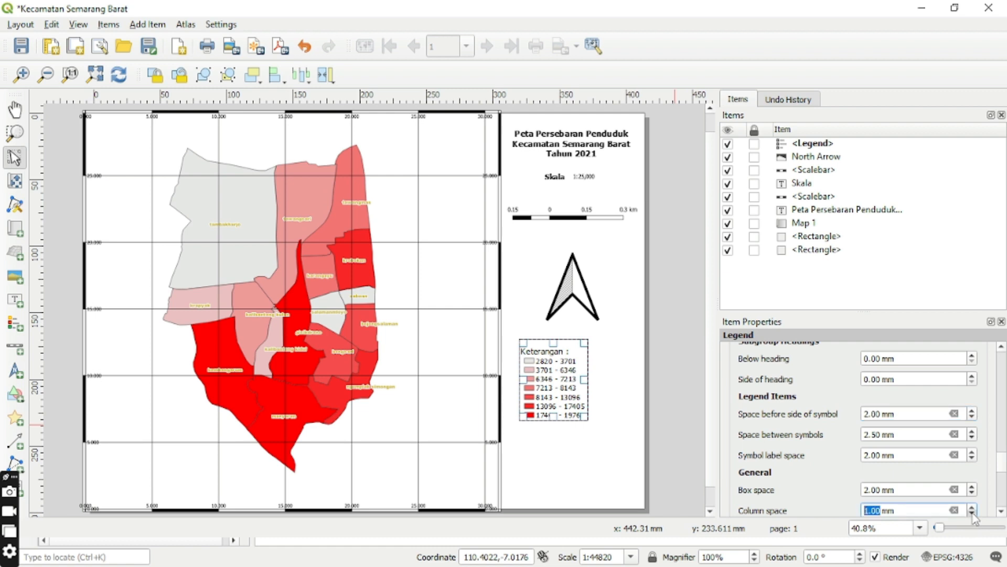
{"action": "left_click", "coordinate": [972, 376]}
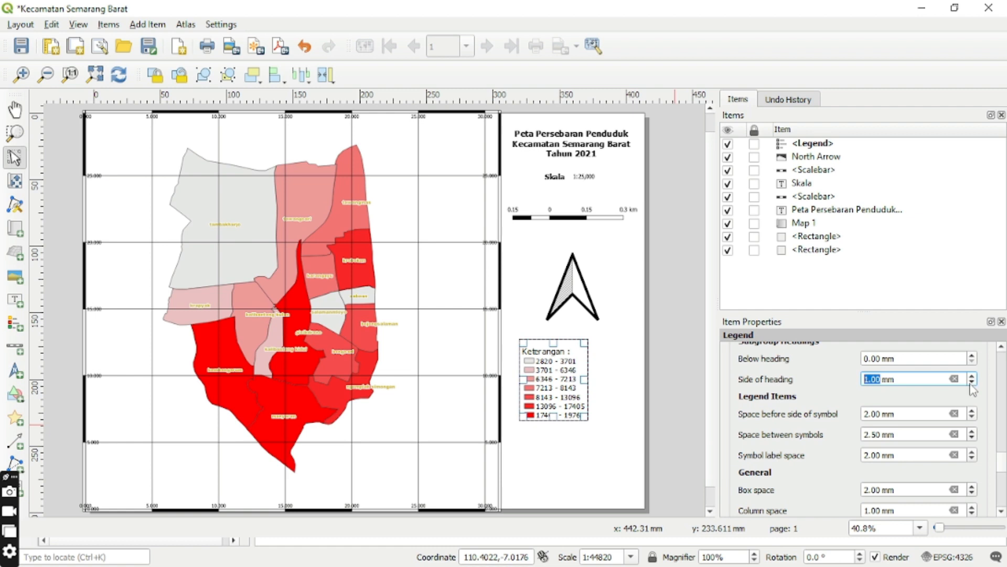
{"action": "left_click", "coordinate": [972, 382]}
{"action": "left_click", "coordinate": [972, 361]}
{"action": "left_click", "coordinate": [972, 356]}
{"action": "left_click", "coordinate": [972, 355]}
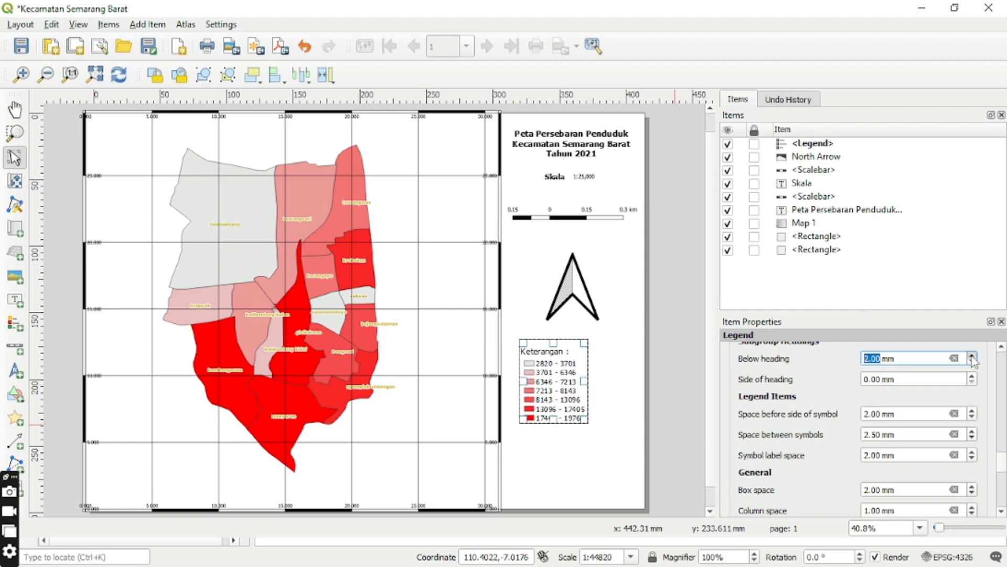
Set the space before the side of the legend symbols to 3 mm and the space below group headings to 2 mm.
{"action": "left_click", "coordinate": [972, 411]}
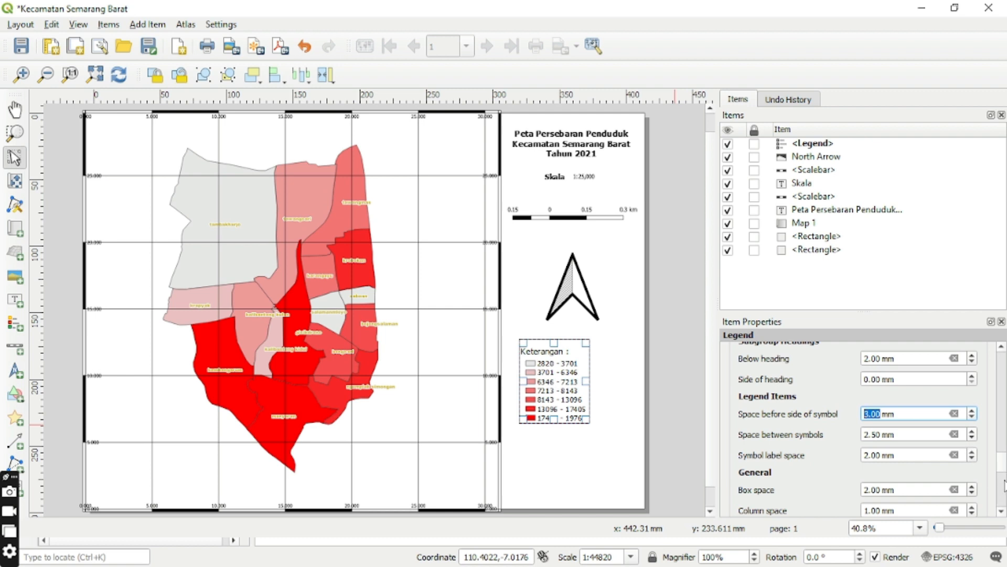
{"action": "scroll", "coordinate": [1002, 472], "scroll_direction": "up", "scroll_amount": 5}
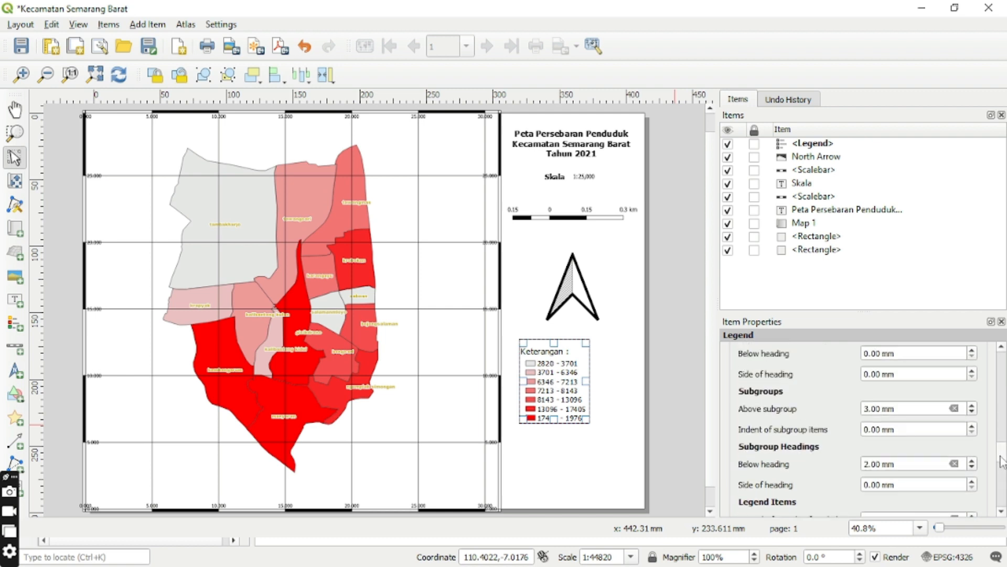
{"action": "scroll", "coordinate": [1002, 467], "scroll_direction": "down", "scroll_amount": 6}
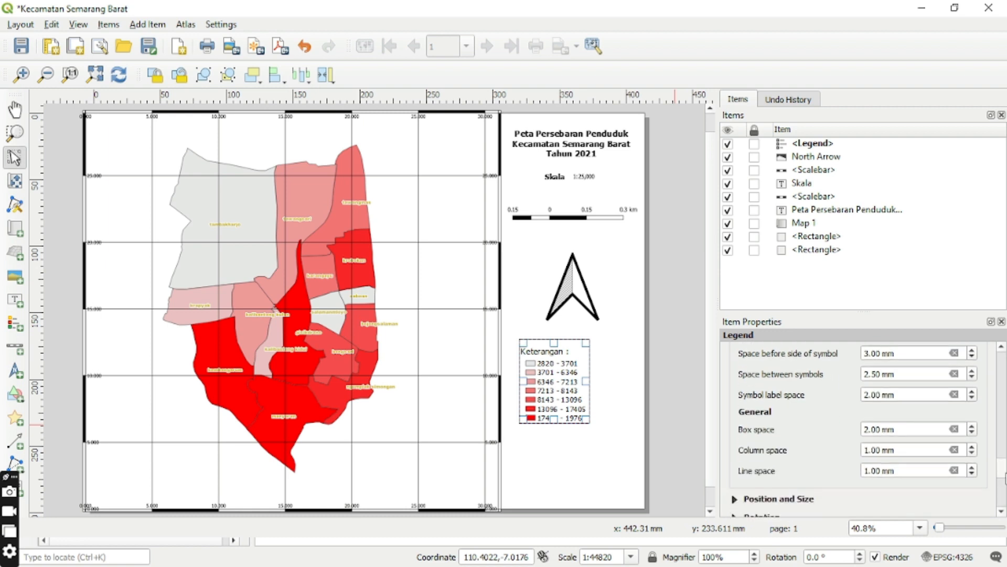
{"action": "scroll", "coordinate": [1002, 467], "scroll_direction": "up", "scroll_amount": 5}
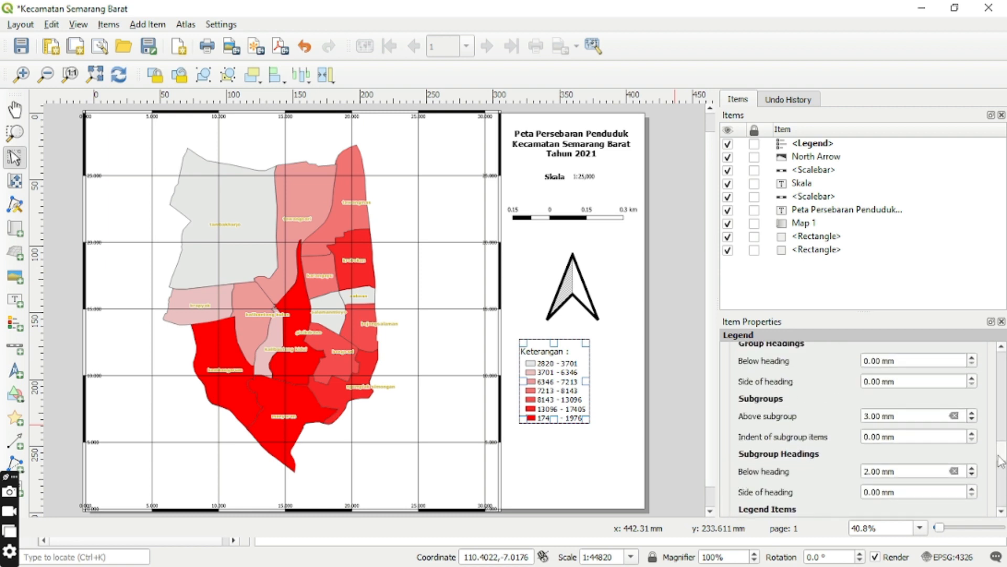
{"action": "left_click", "coordinate": [971, 411]}
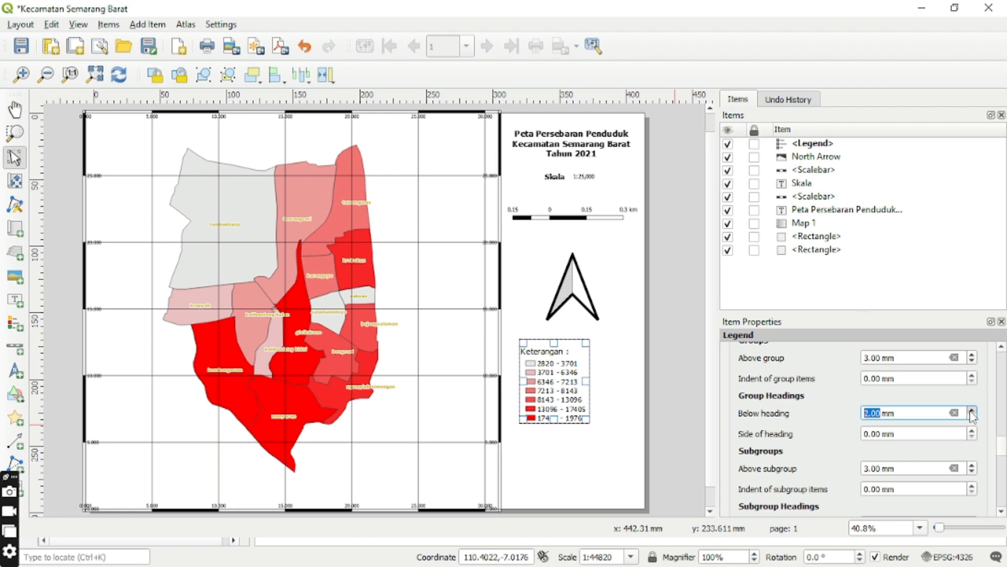
{"action": "left_click", "coordinate": [596, 461]}
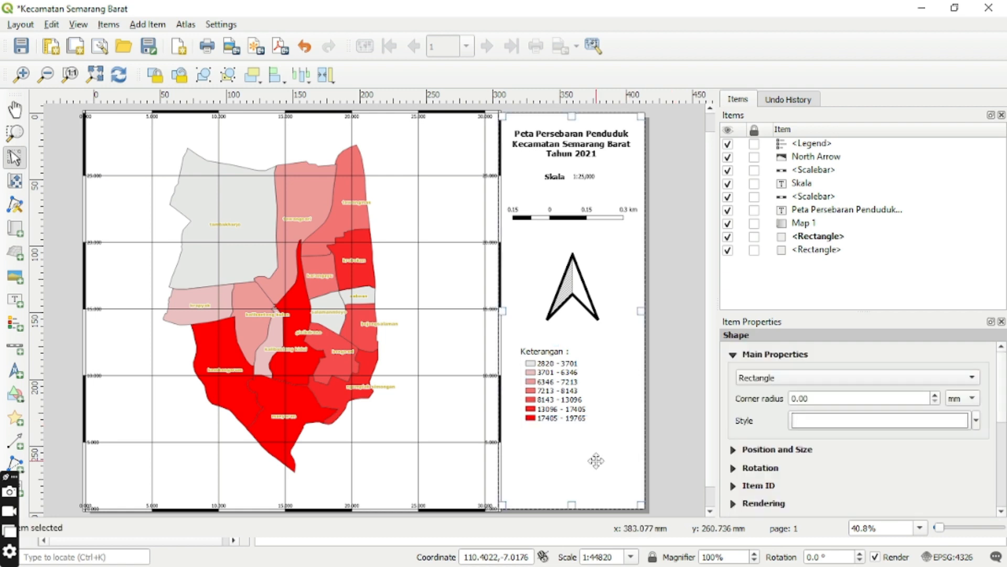
{"action": "left_click", "coordinate": [558, 376]}
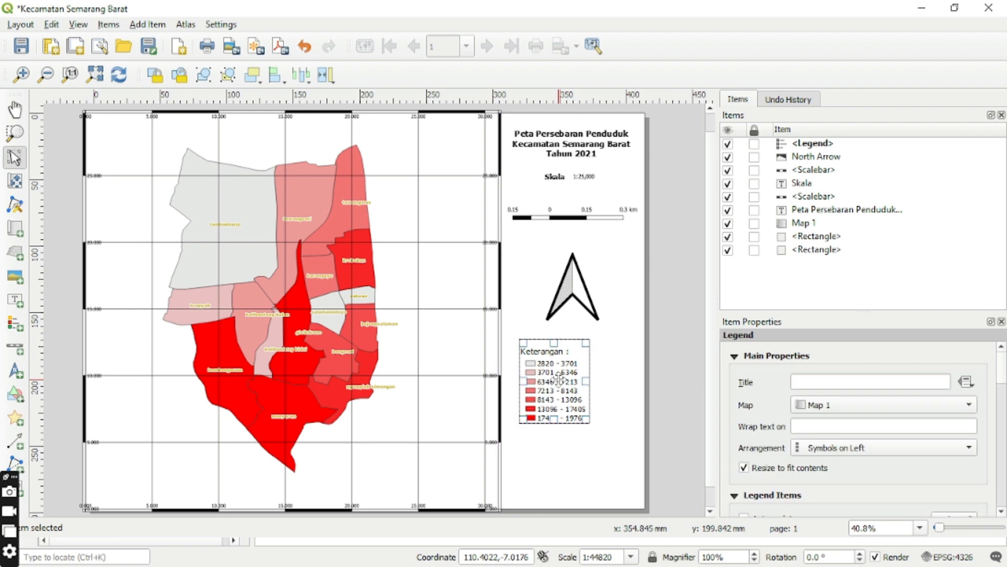
{"action": "left_click", "coordinate": [583, 445]}
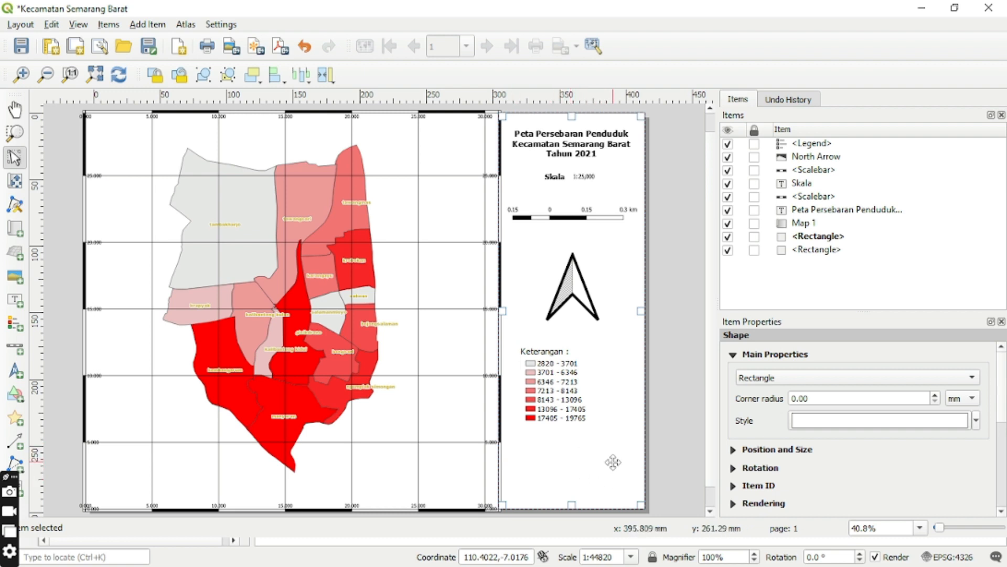
Add a text label below the legend and replace its placeholder text with the map author's full name.
{"action": "left_click", "coordinate": [17, 300]}
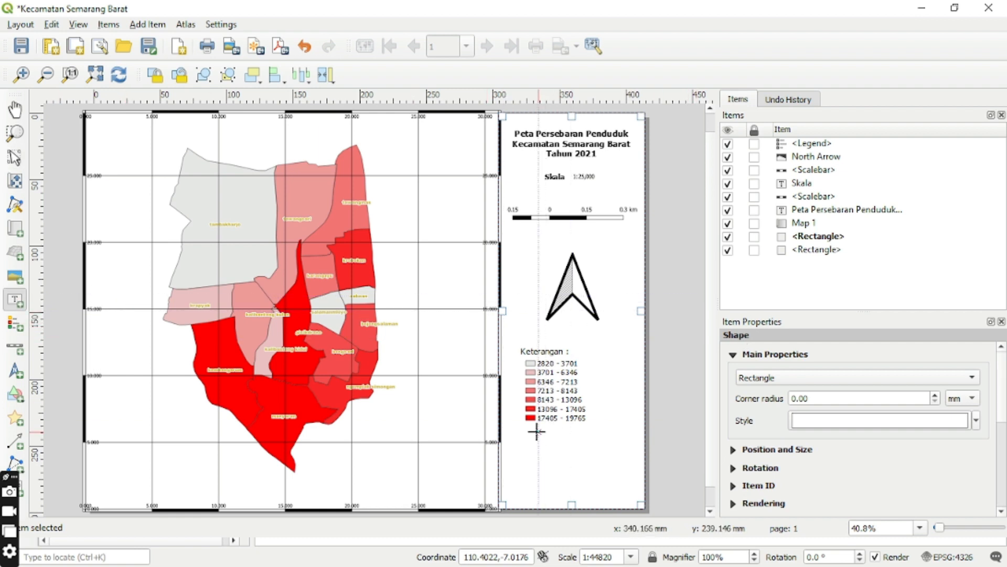
{"action": "left_click_drag", "start_coordinate": [518, 445], "coordinate": [621, 494]}
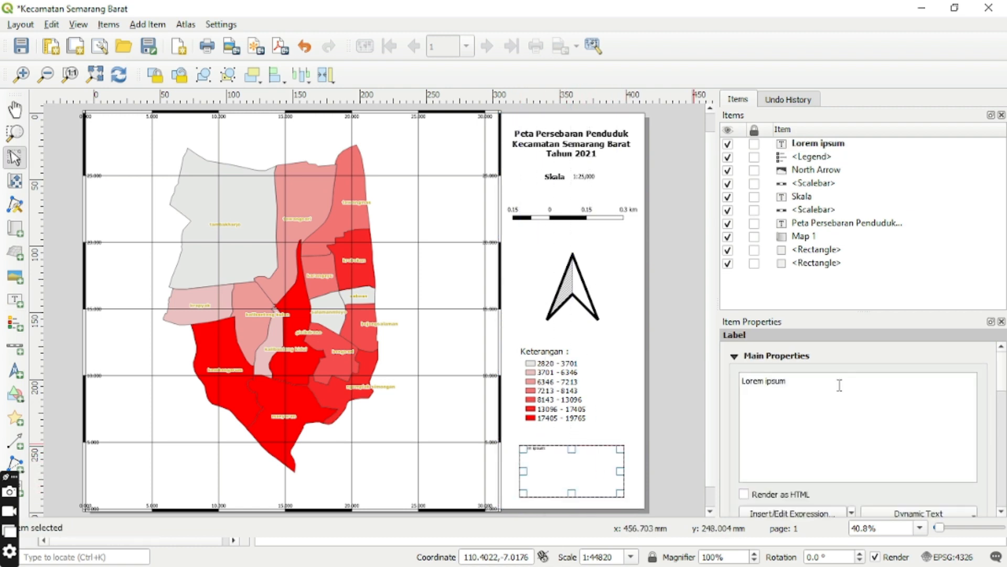
{"action": "key", "text": "BackSpace"}
{"action": "key", "text": "BackSpace"}
{"action": "key", "text": "BackSpace"}
{"action": "key", "text": "BackSpace"}
{"action": "key", "text": "BackSpace"}
{"action": "key", "text": "BackSpace"}
{"action": "key", "text": "BackSpace"}
{"action": "key", "text": "BackSpace"}
{"action": "key", "text": "BackSpace"}
{"action": "key", "text": "BackSpace"}
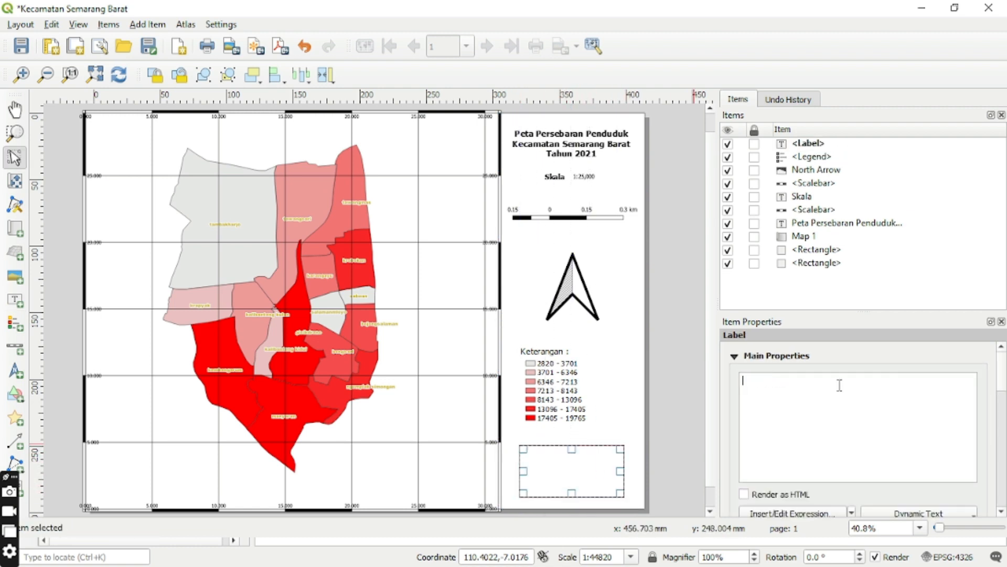
{"action": "type", "text": "Desvit"}
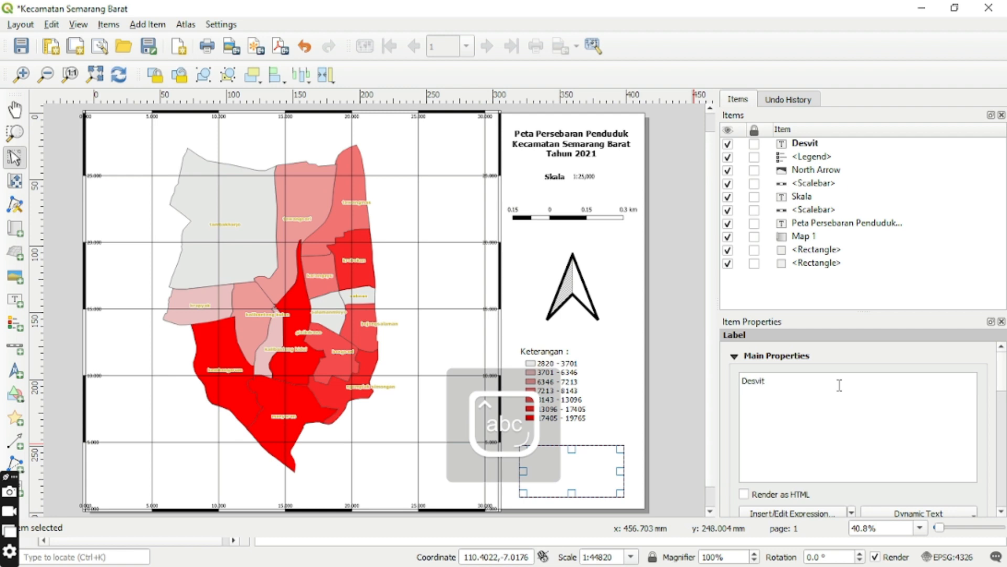
{"action": "type", "text": "a Lavinta Ardhini"}
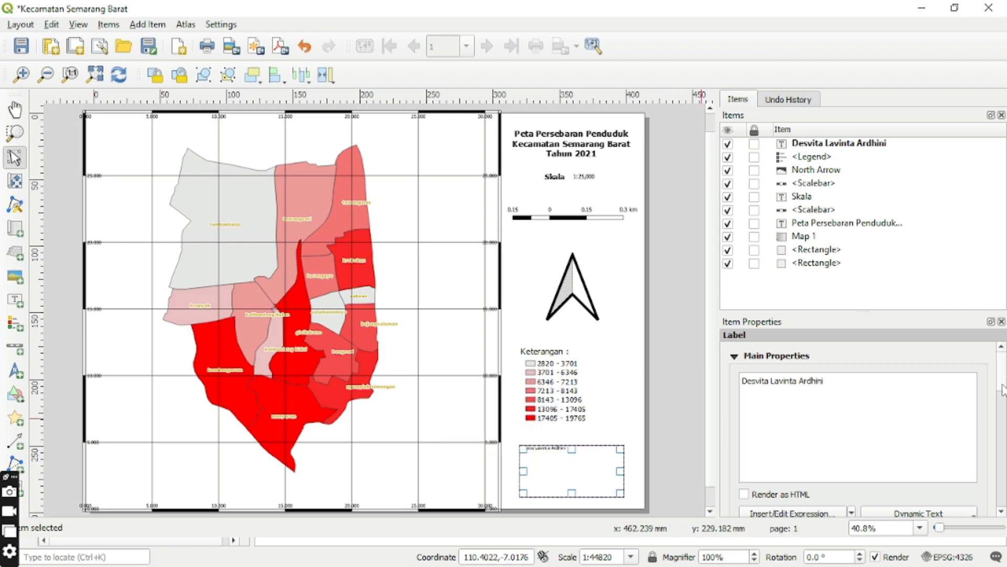
Format the author label's font as bold, size 16.
{"action": "scroll", "coordinate": [1002, 390], "scroll_direction": "down", "scroll_amount": 5}
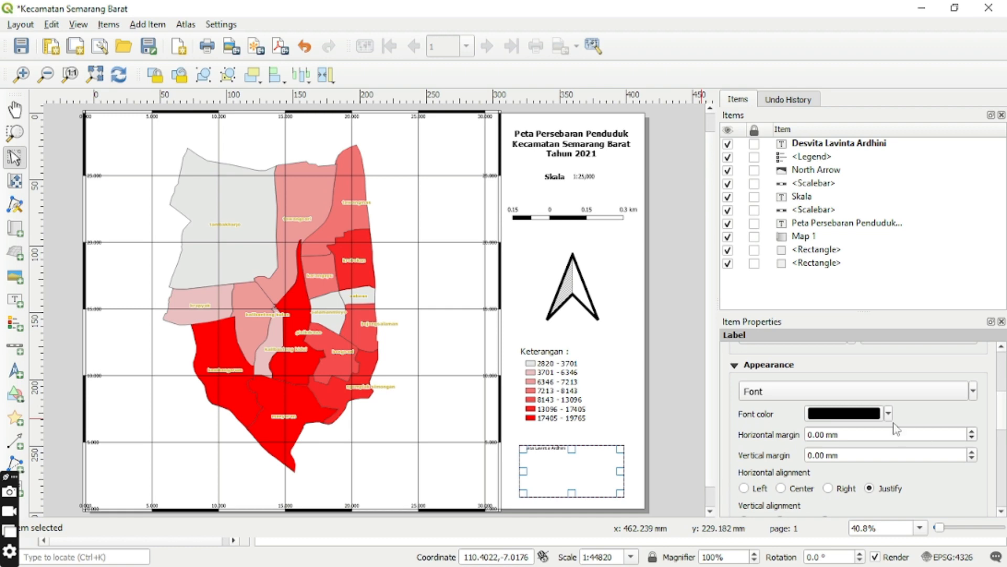
{"action": "left_click", "coordinate": [898, 395]}
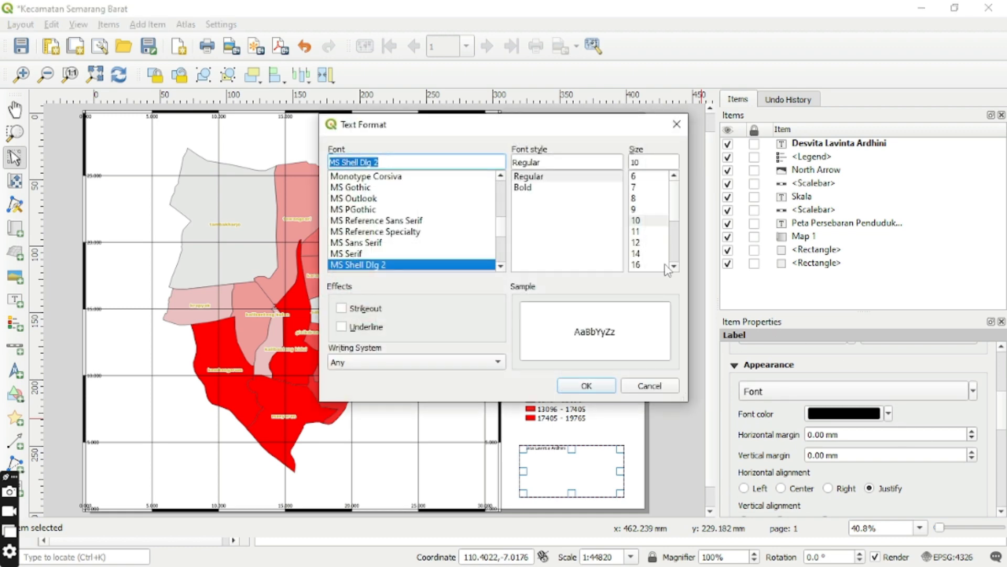
{"action": "left_click", "coordinate": [656, 265]}
{"action": "left_click", "coordinate": [547, 187]}
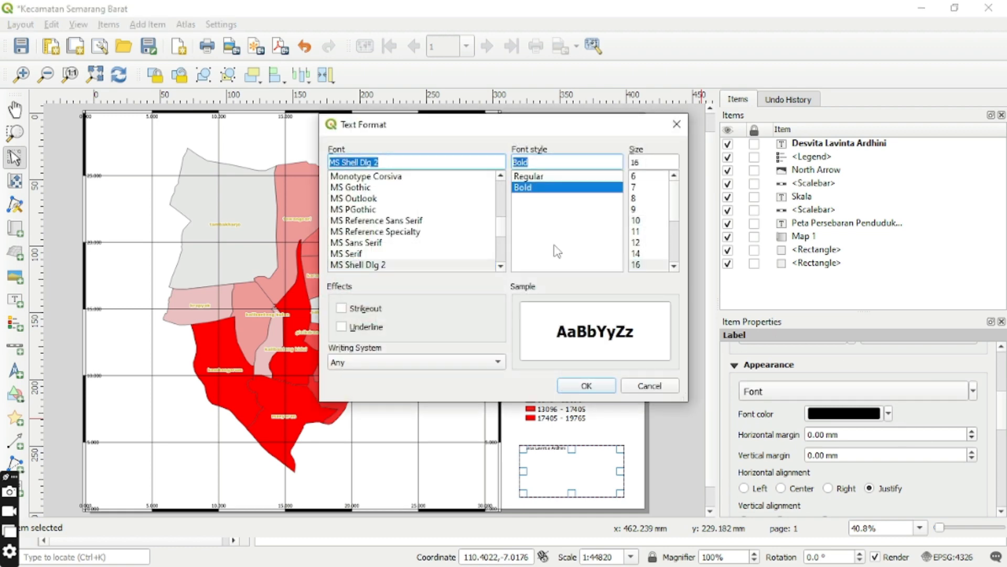
{"action": "left_click", "coordinate": [581, 388]}
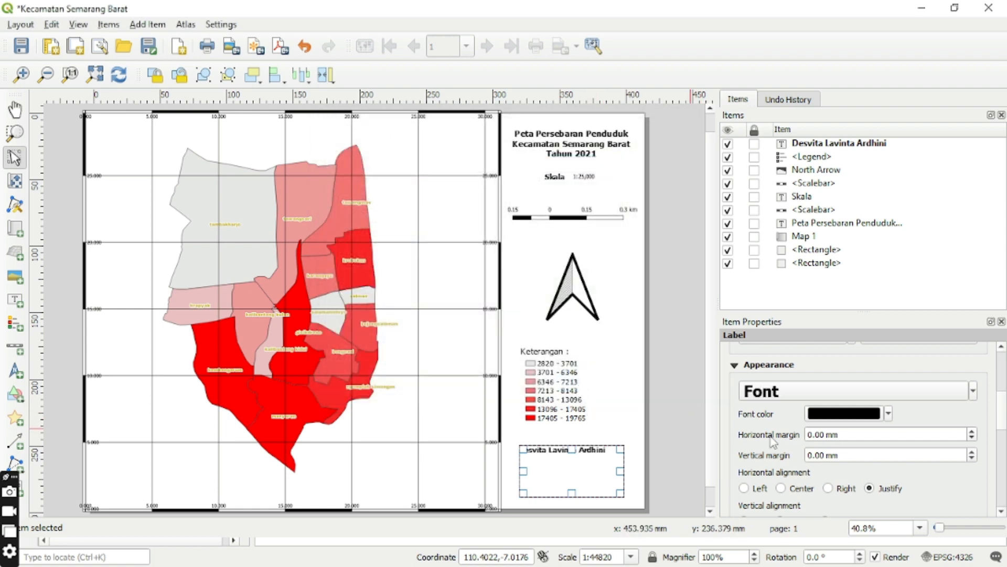
Align the author label's text to the right and bottom, and move the label into the page's lower-right corner.
{"action": "left_click", "coordinate": [827, 488]}
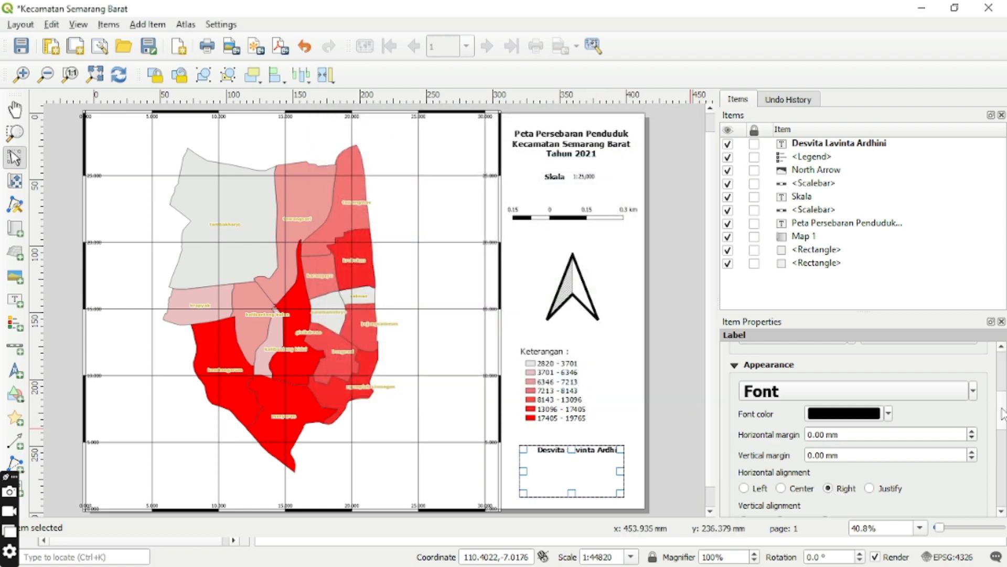
{"action": "scroll", "coordinate": [1002, 414], "scroll_direction": "down", "scroll_amount": 3}
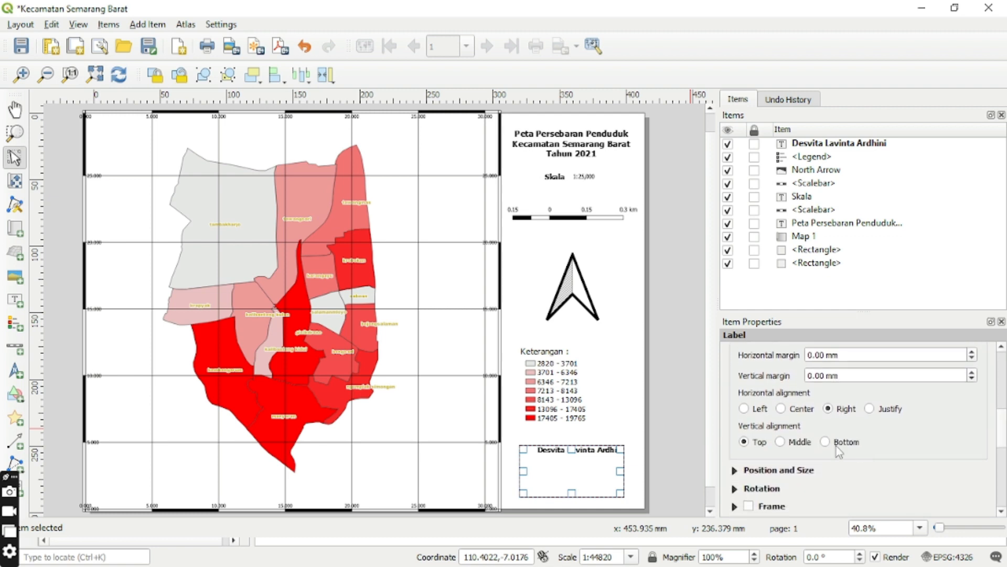
{"action": "left_click", "coordinate": [824, 442]}
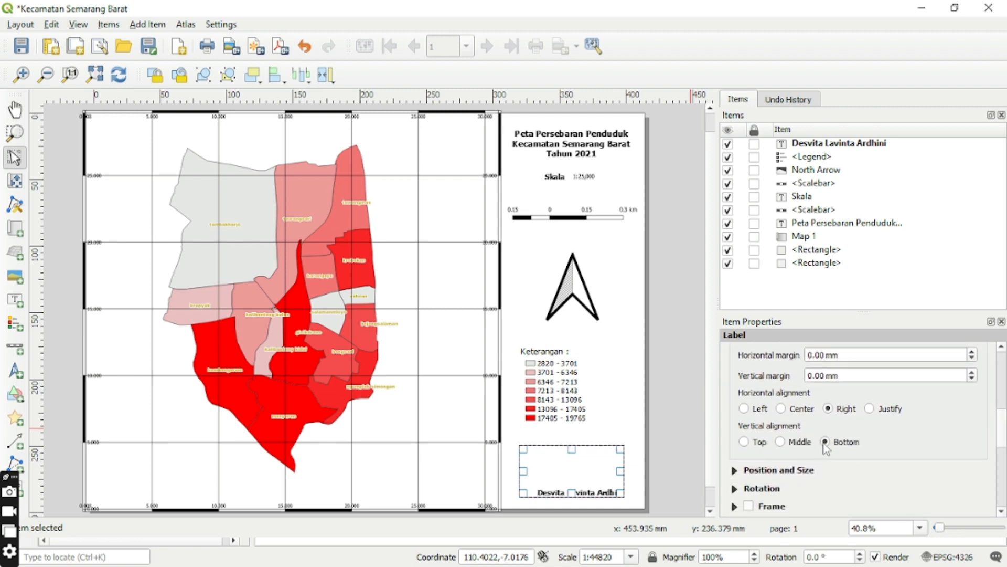
{"action": "left_click_drag", "start_coordinate": [603, 472], "coordinate": [608, 477]}
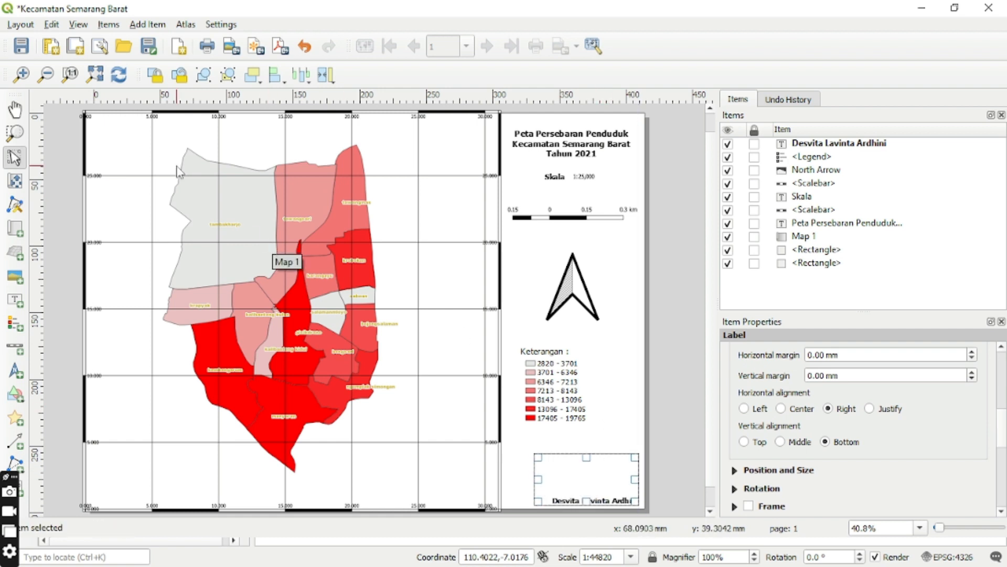
Start exporting the layout as an image named Kecamatan Semarang Barat, with the TUGAS SEM 4 folder in Documents as its destination.
{"action": "left_click", "coordinate": [21, 25]}
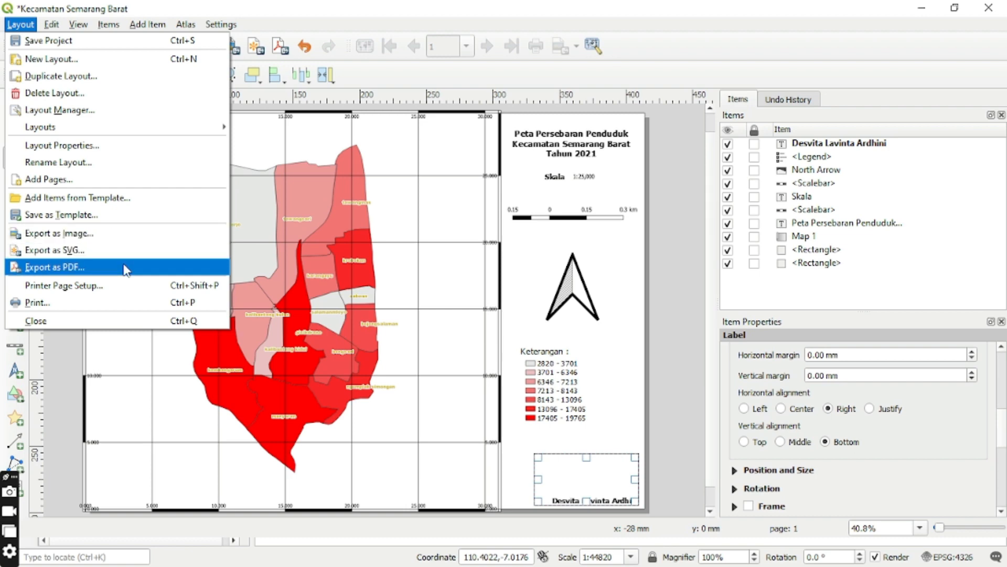
{"action": "left_click", "coordinate": [119, 234]}
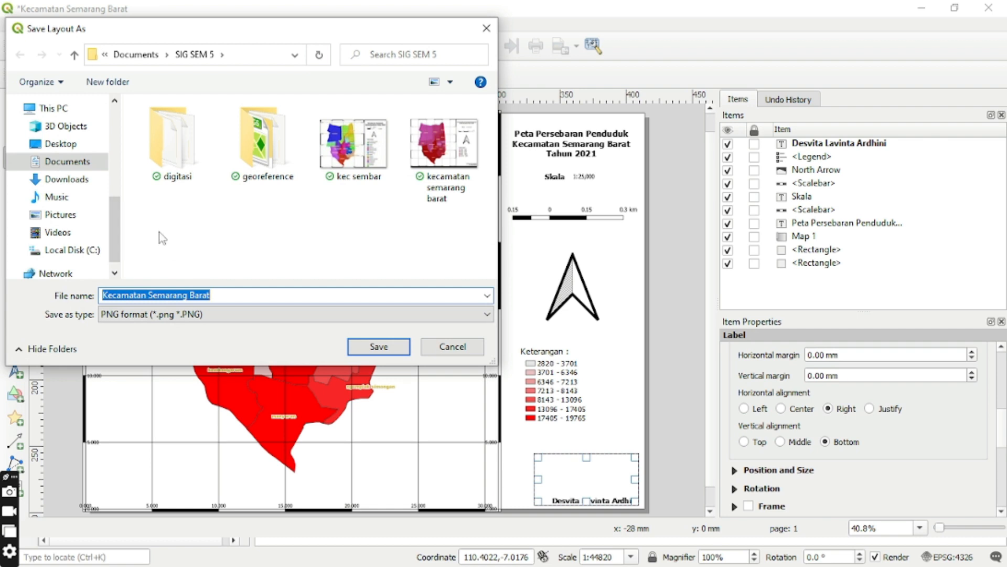
{"action": "left_click", "coordinate": [84, 163]}
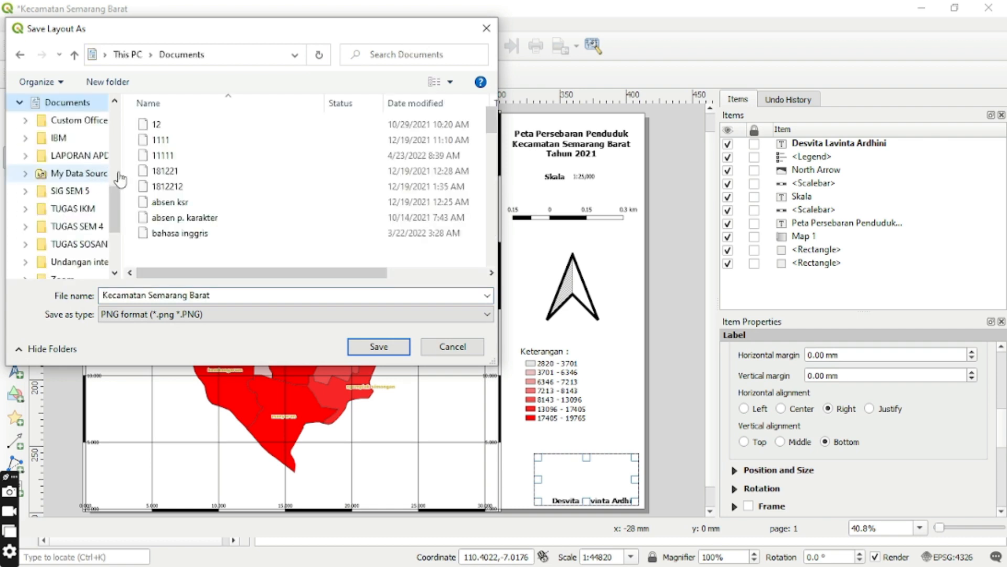
{"action": "left_click", "coordinate": [105, 225]}
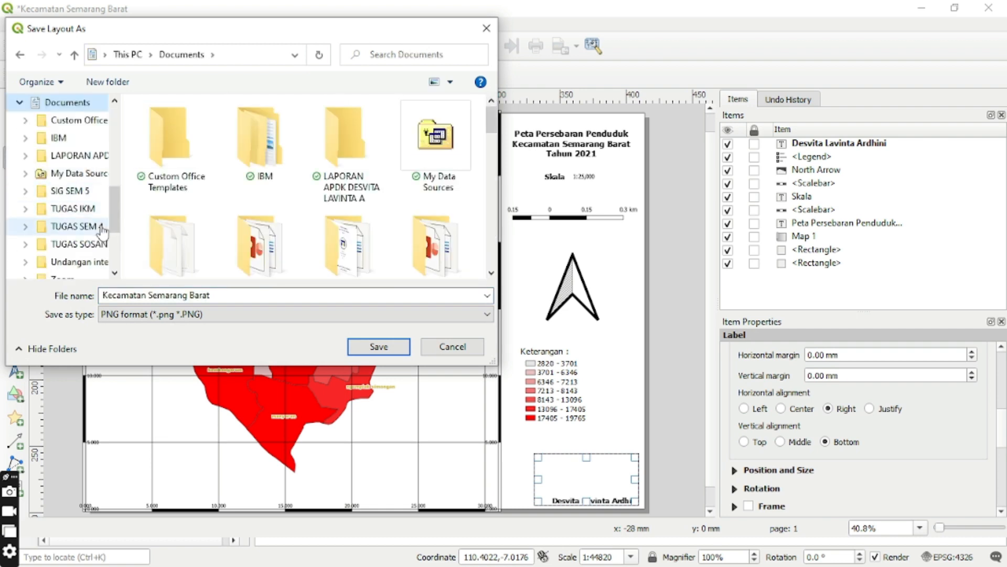
{"action": "left_click", "coordinate": [263, 294]}
{"action": "left_click", "coordinate": [263, 294]}
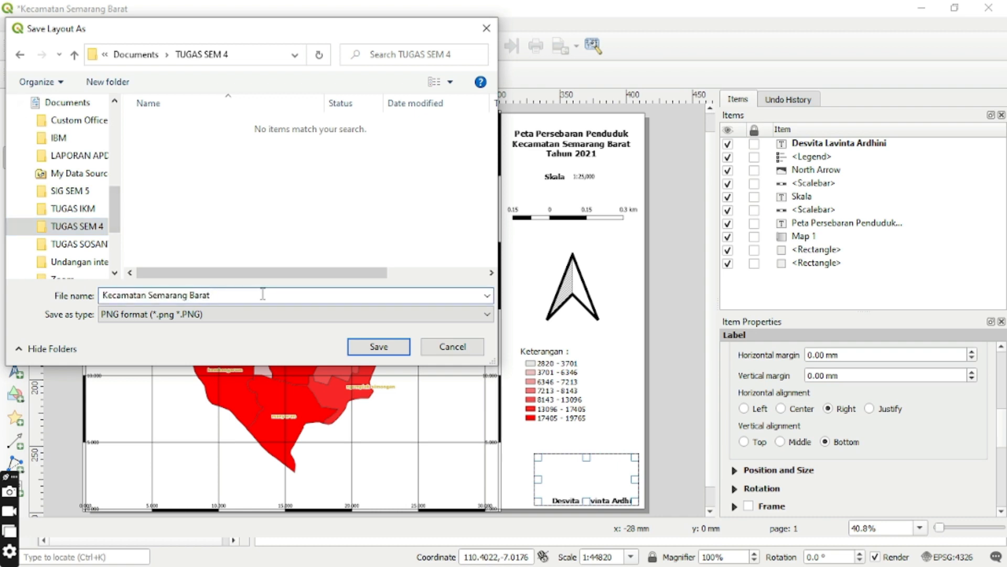
Choose the JPEG format for the image and complete the export with cropping to content enabled.
{"action": "left_click", "coordinate": [442, 313]}
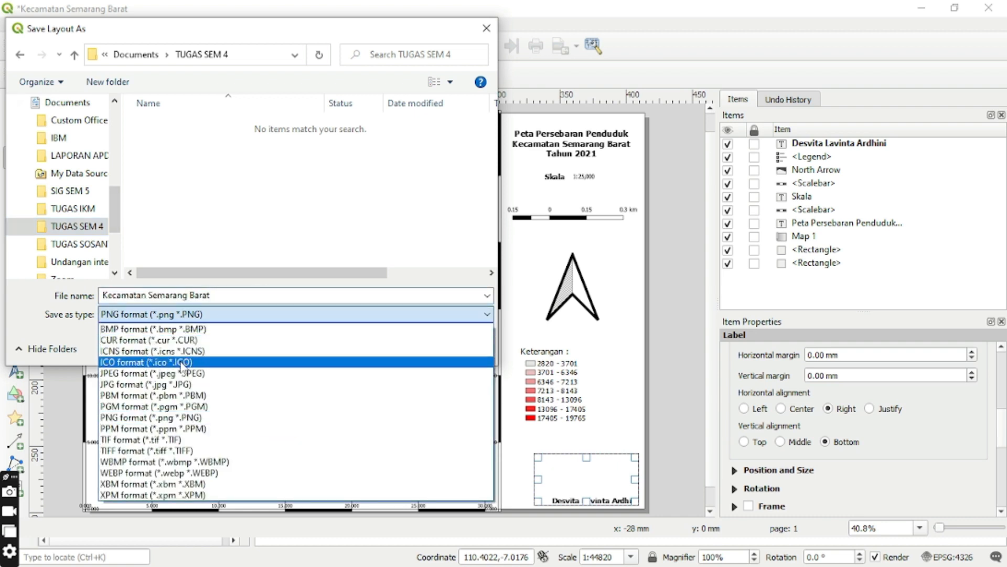
{"action": "left_click", "coordinate": [181, 373]}
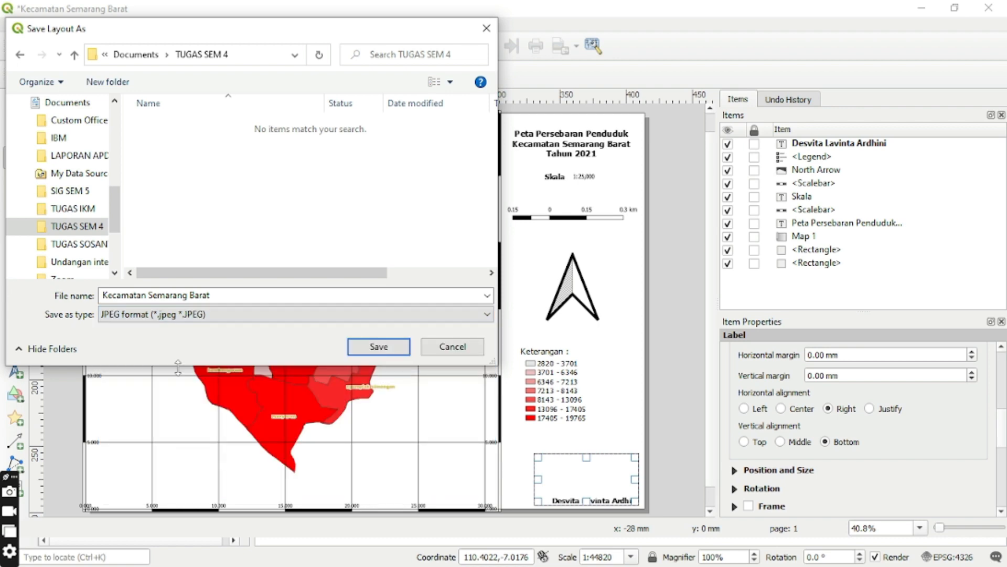
{"action": "left_click", "coordinate": [377, 347]}
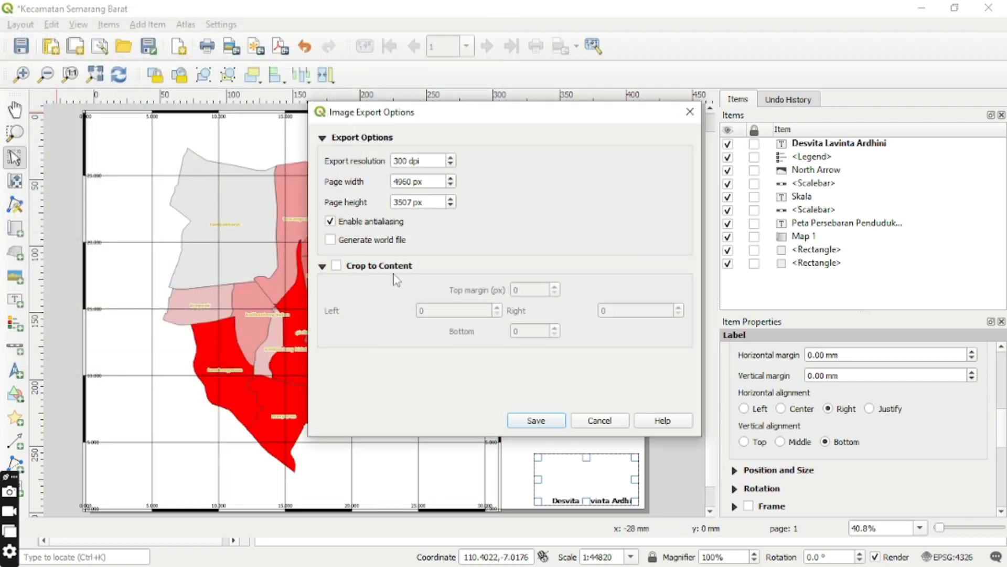
{"action": "left_click", "coordinate": [336, 265]}
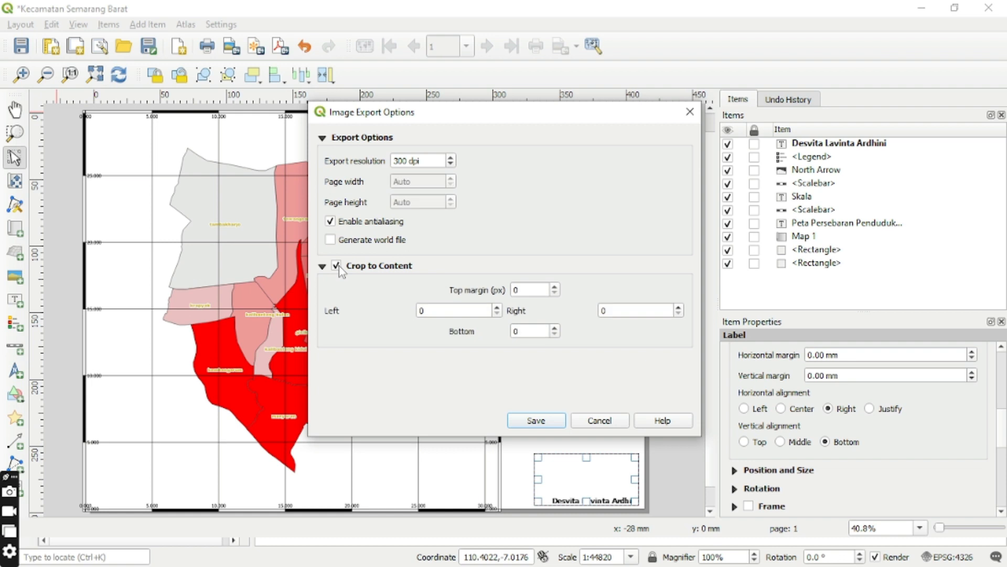
{"action": "left_click", "coordinate": [541, 420]}
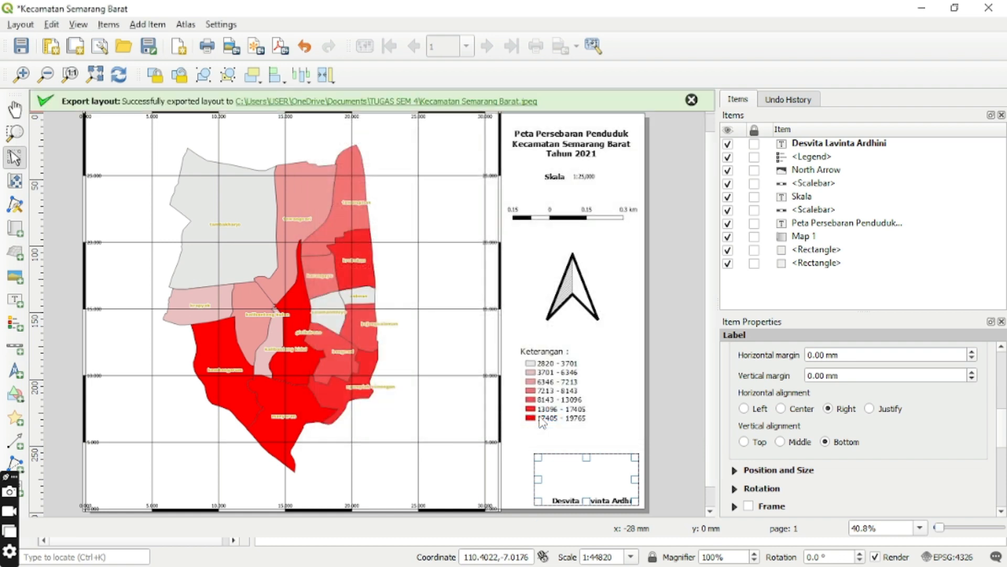